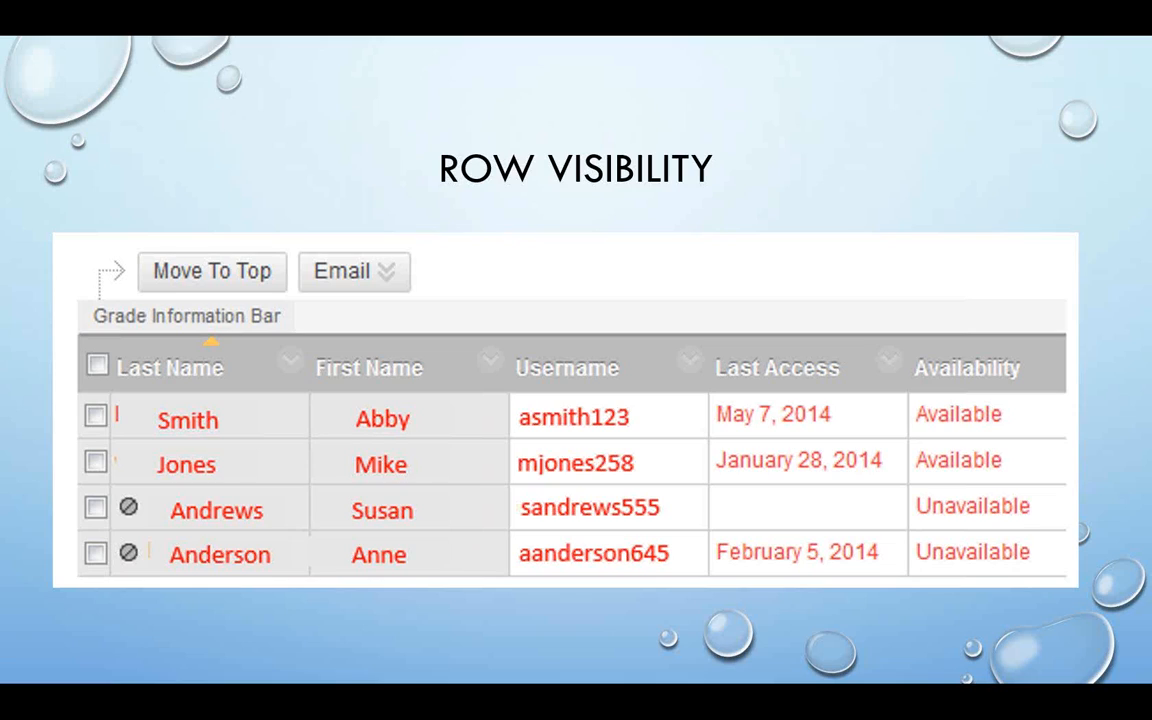
# Step: Switch from the slideshow to Blackboard in Firefox and open the FA14: Introduction to Presentations 3WF course
pyautogui.hotkey('alt', 'Tab')
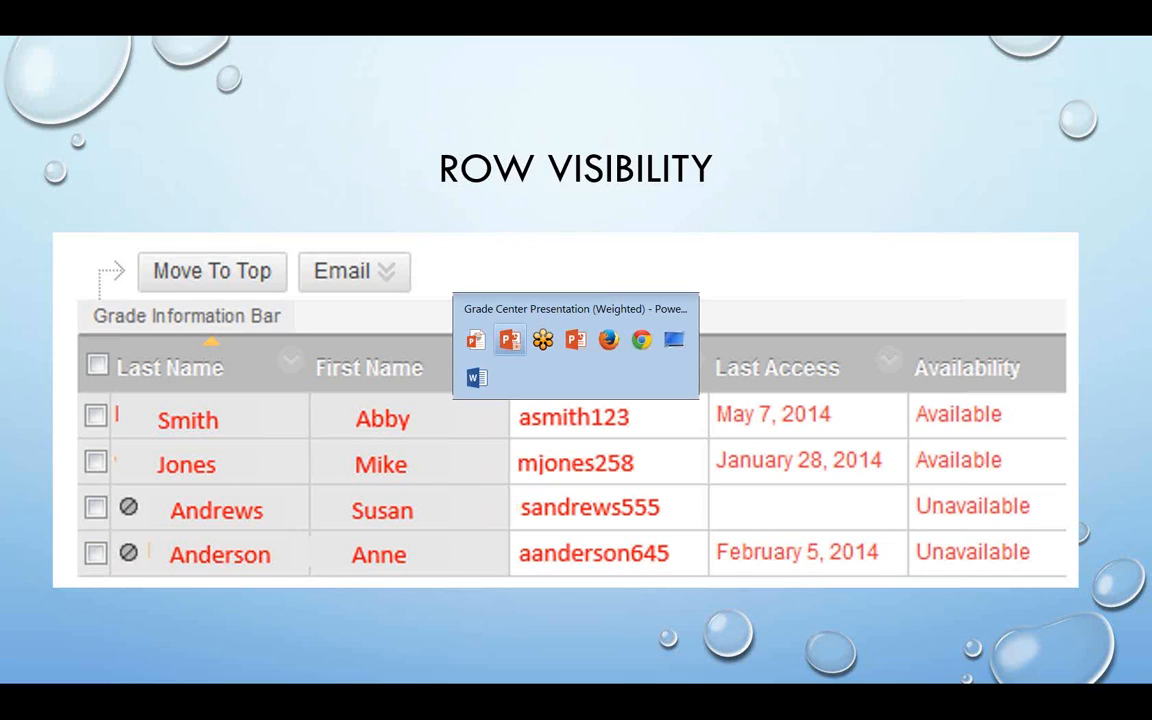
pyautogui.hotkey('alt', 'Tab')
pyautogui.hotkey('alt', 'Tab')
pyautogui.hotkey('alt', 'Tab')
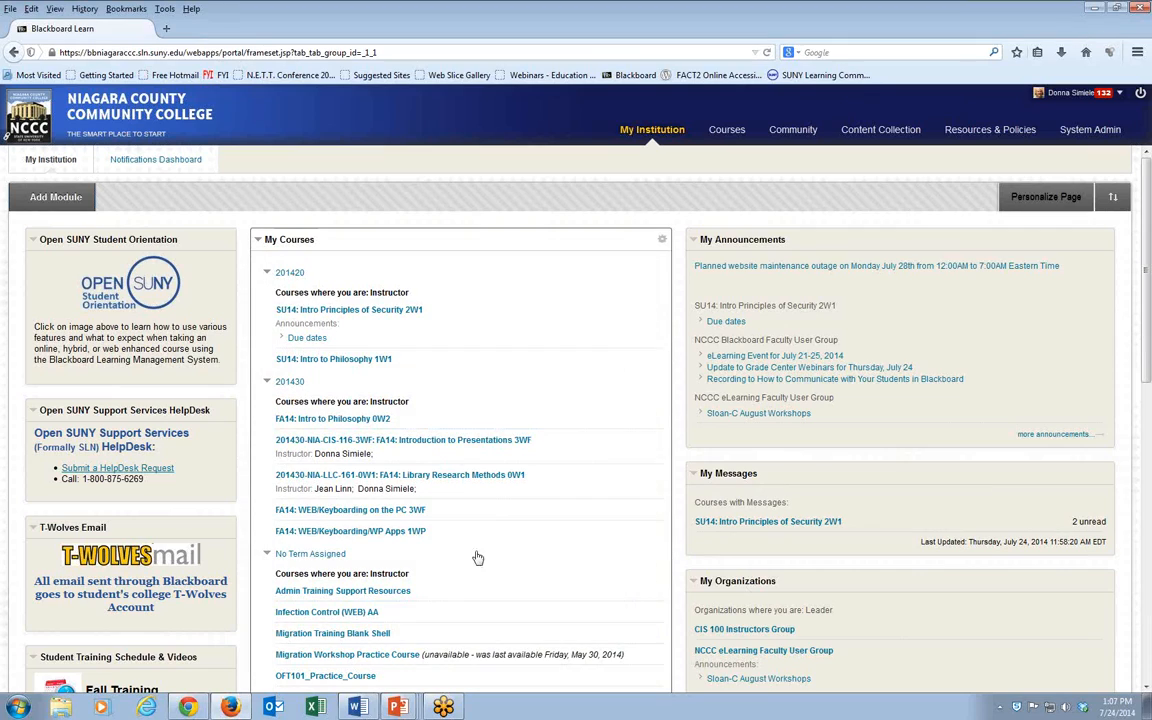
pyautogui.click(432, 442)
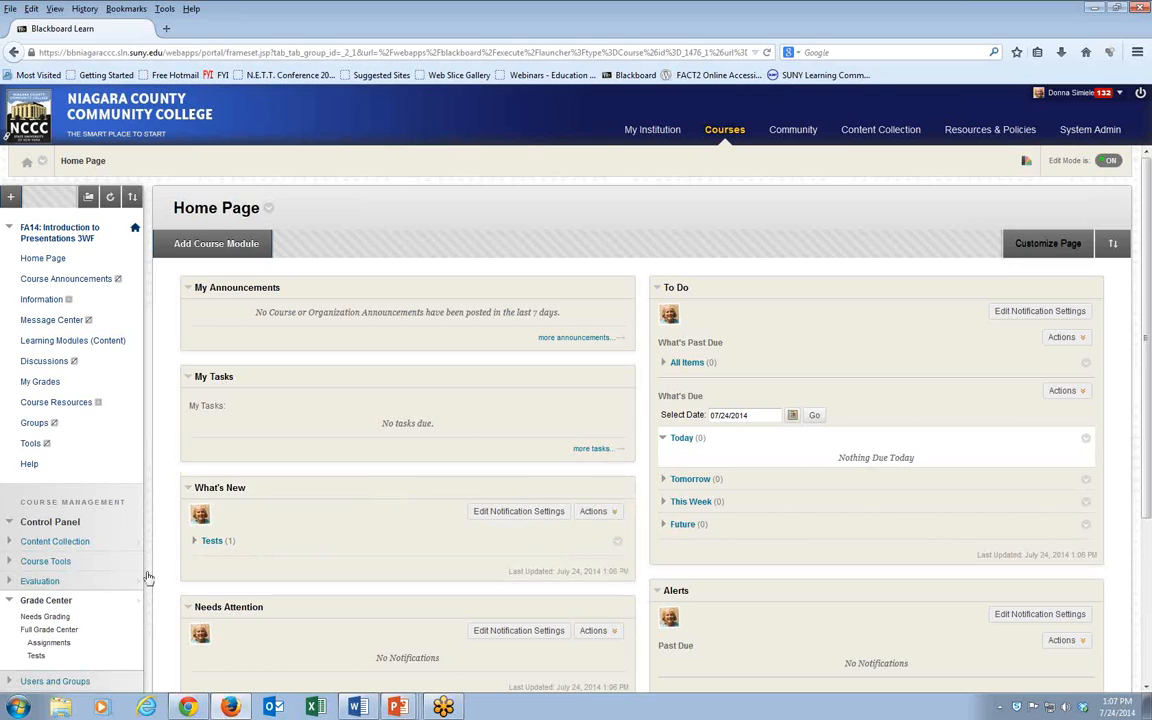
# Step: Open the Full Grade Center of the FA14: Introduction to Presentations 3WF course
pyautogui.scroll(-1, 106, 612)
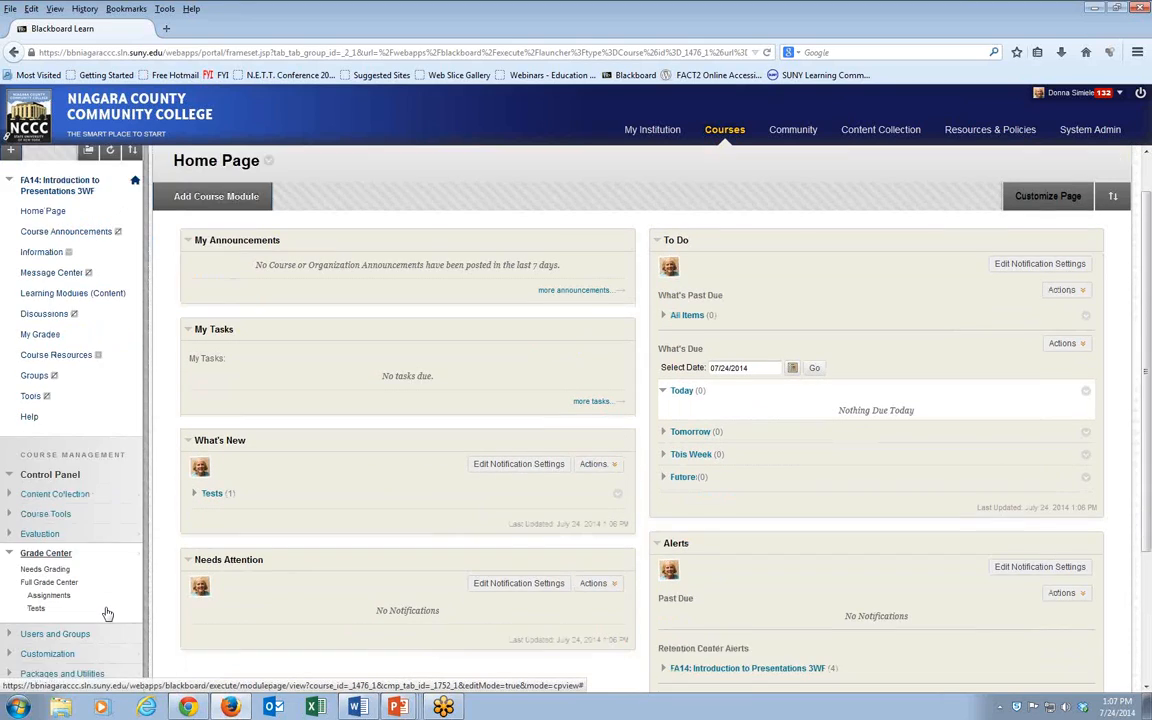
pyautogui.scroll(-1, 107, 613)
pyautogui.click(33, 500)
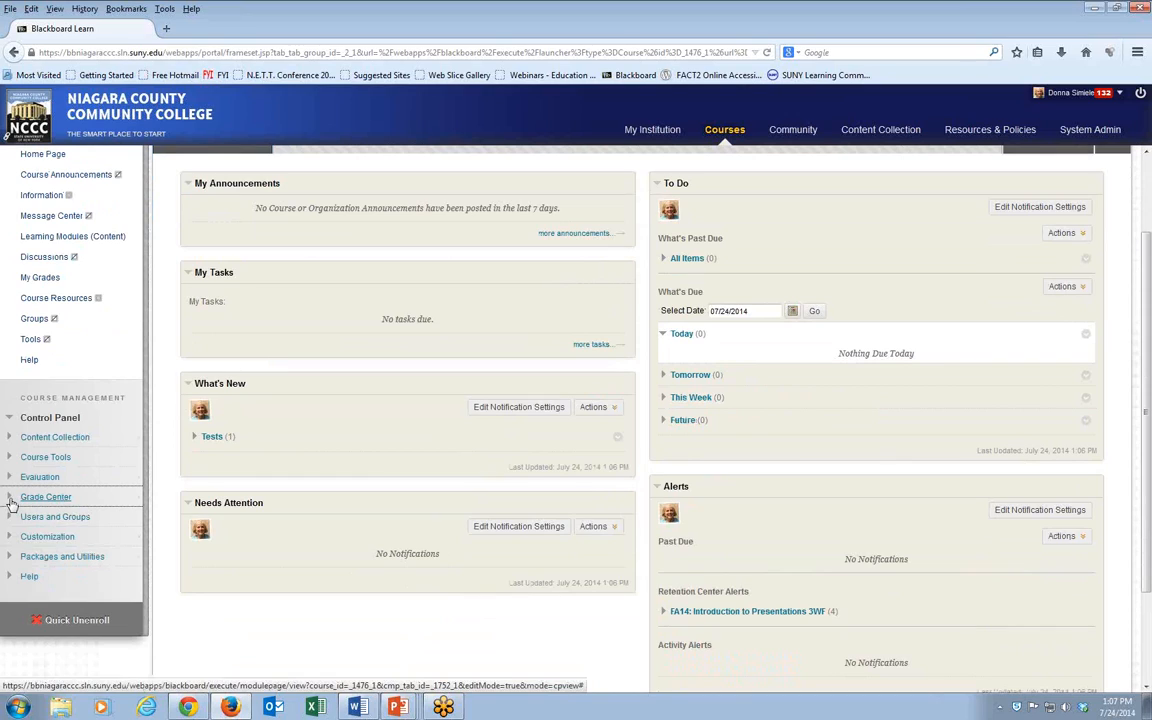
pyautogui.click(10, 499)
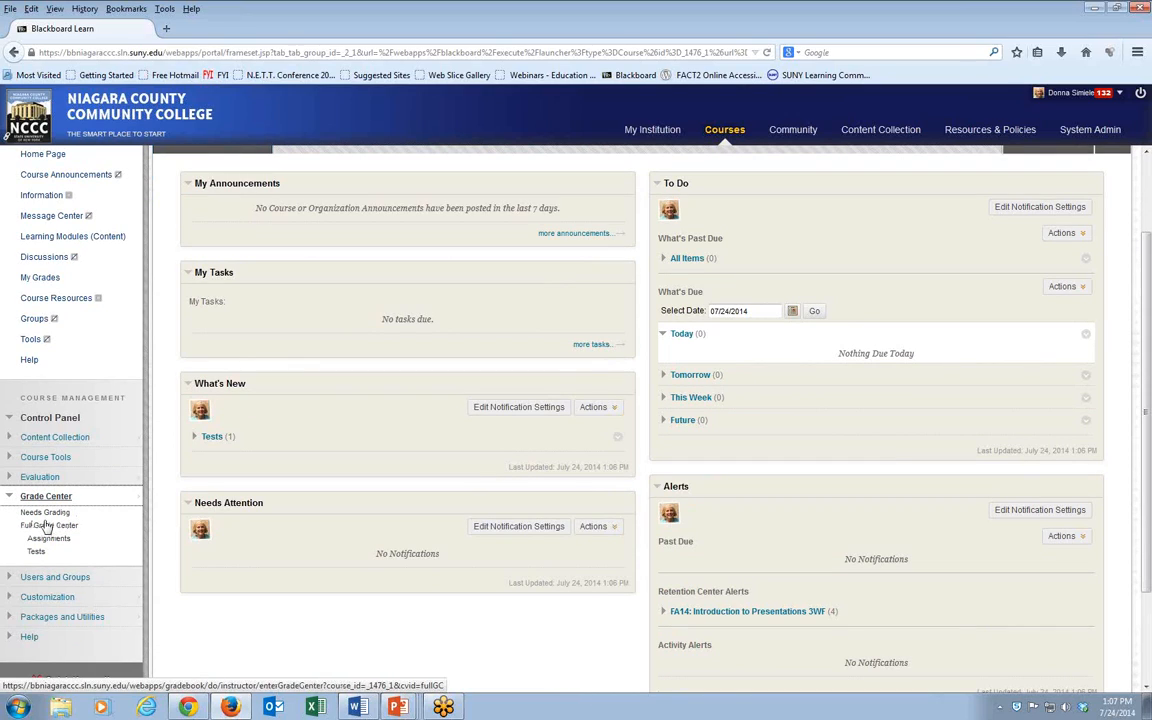
pyautogui.click(48, 525)
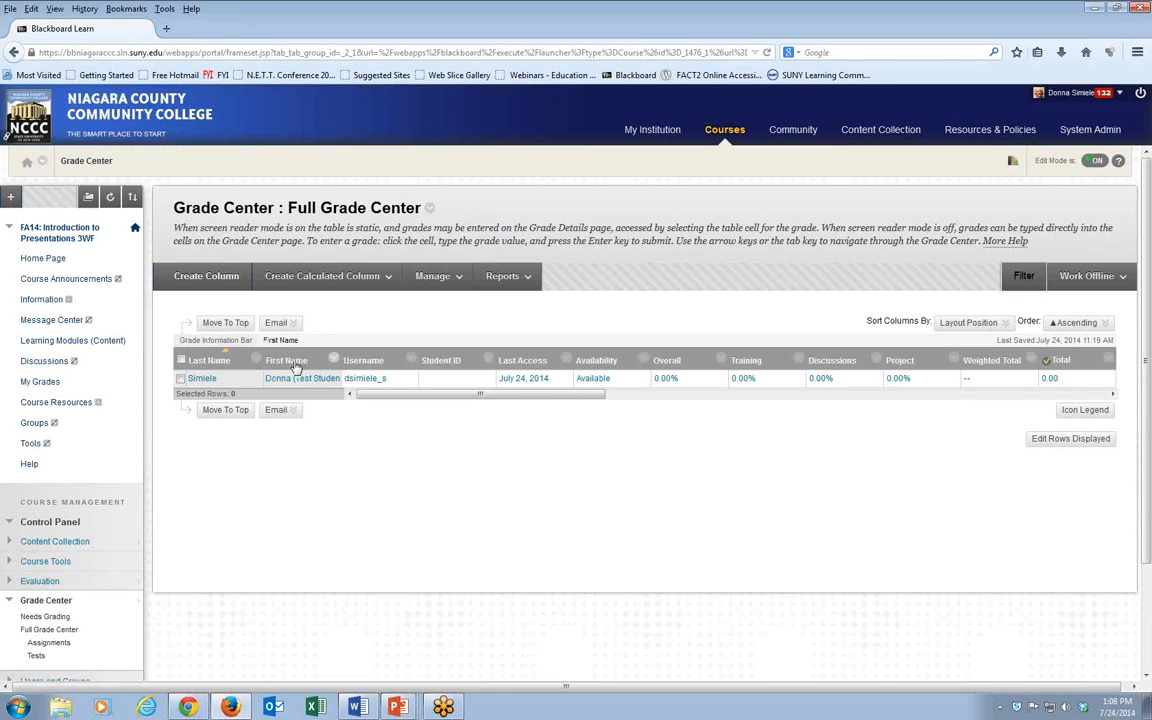
# Step: Examine the Full Grade Center columns from the student details through totals, training units, discussions and projects to the academic integrity column
pyautogui.moveTo(252, 383)
pyautogui.moveTo(591, 400); pyautogui.dragTo(662, 397)
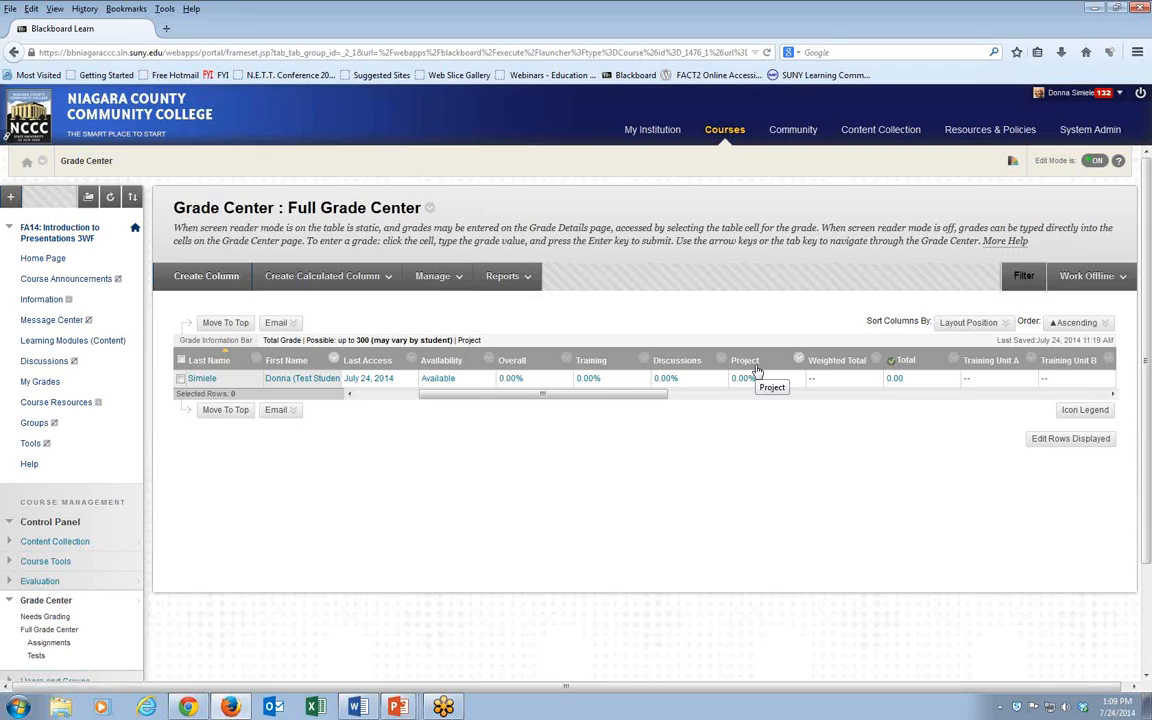
pyautogui.click(1113, 394)
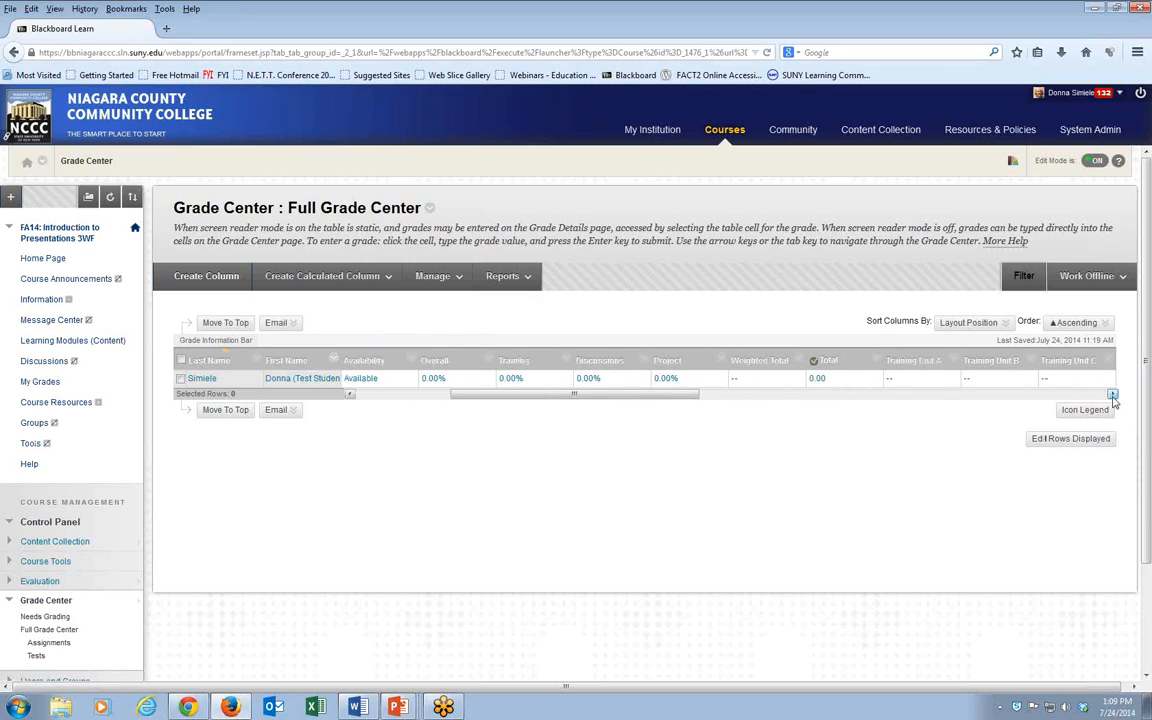
pyautogui.click(1113, 394)
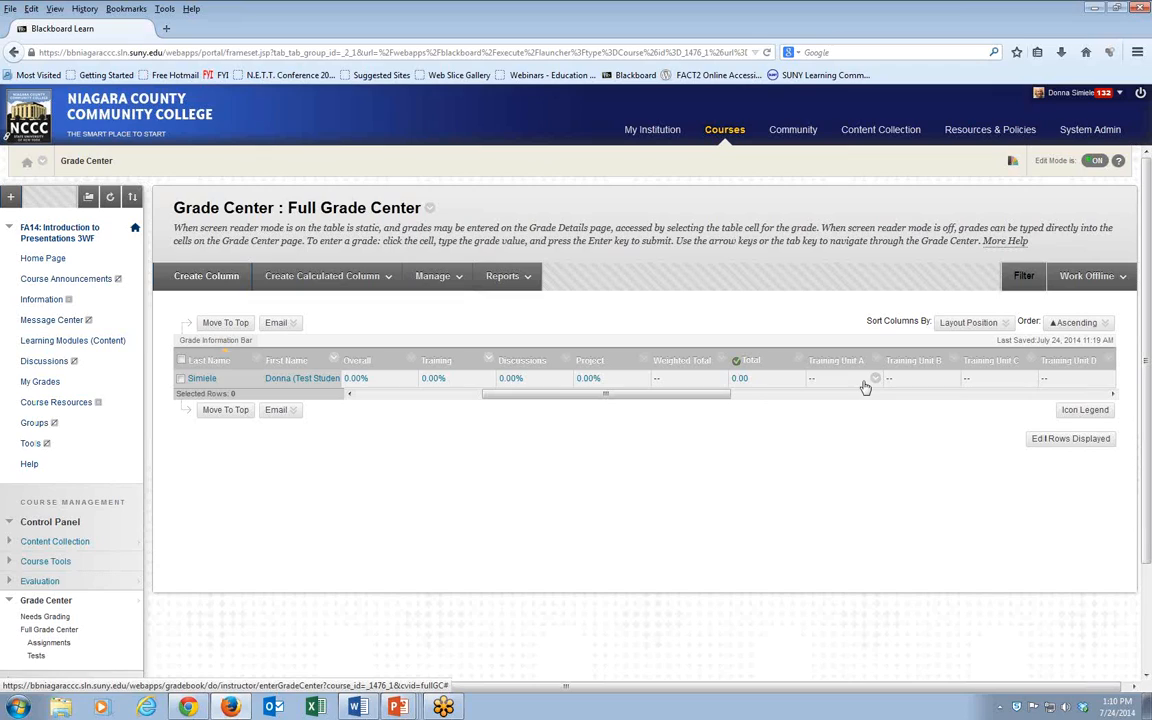
pyautogui.click(1110, 396)
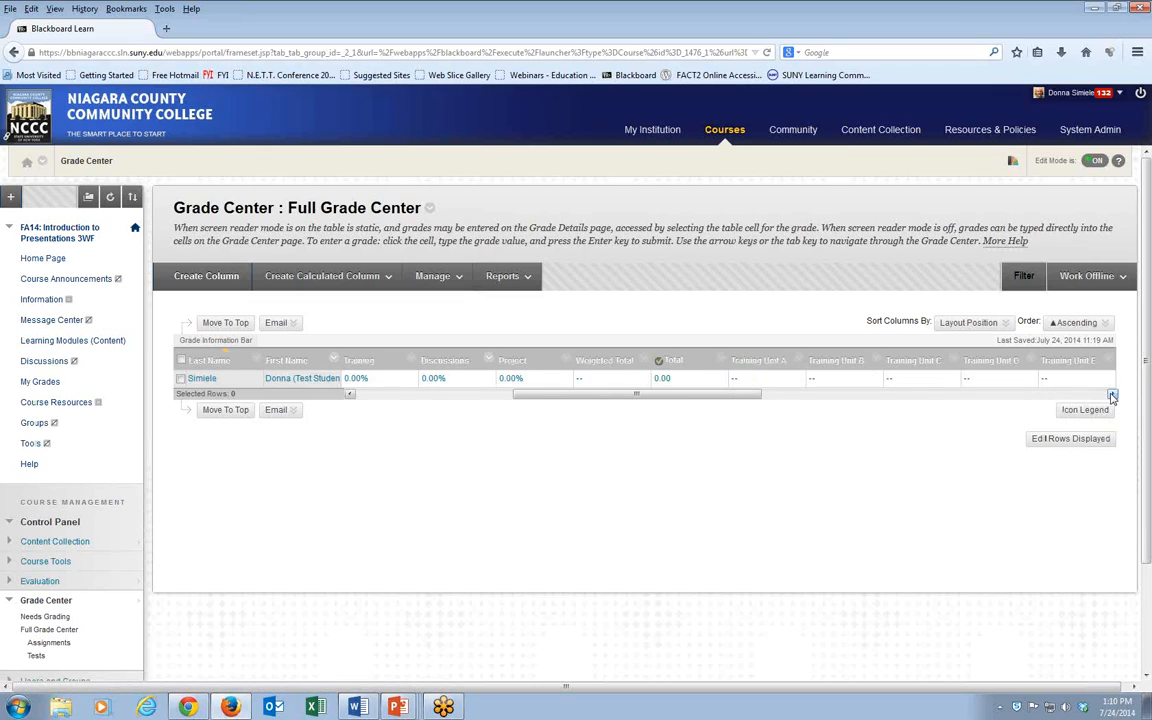
pyautogui.click(1112, 396)
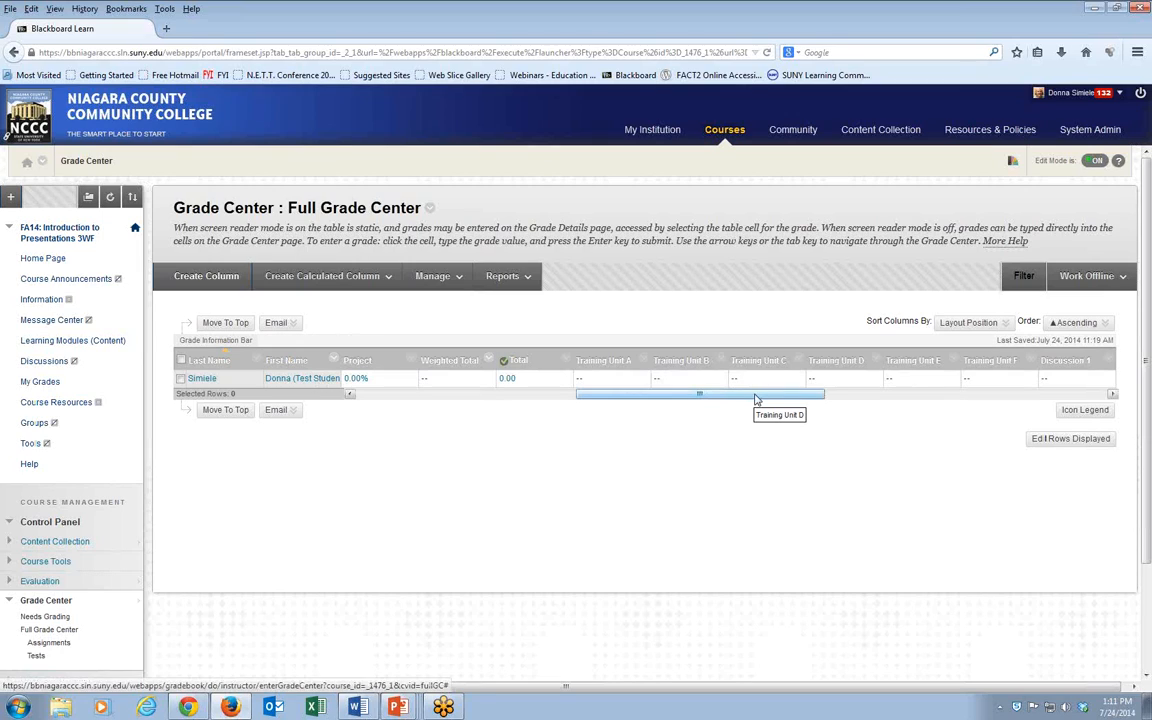
pyautogui.moveTo(761, 393); pyautogui.dragTo(1074, 405)
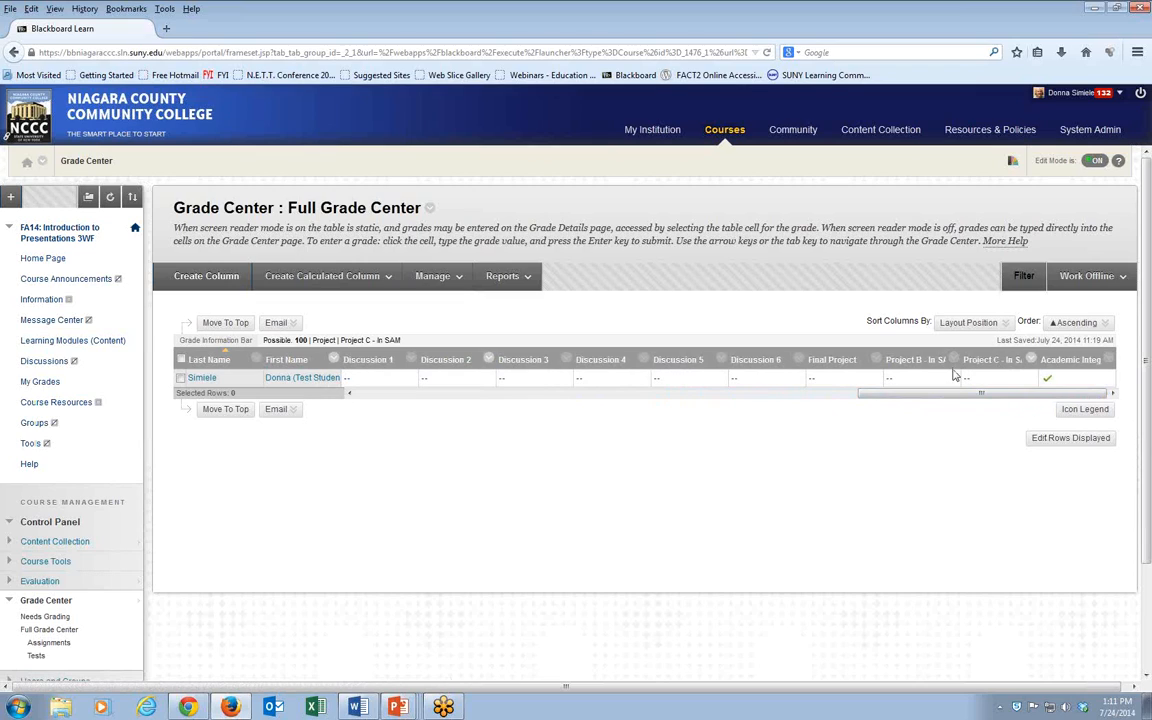
pyautogui.moveTo(980, 377)
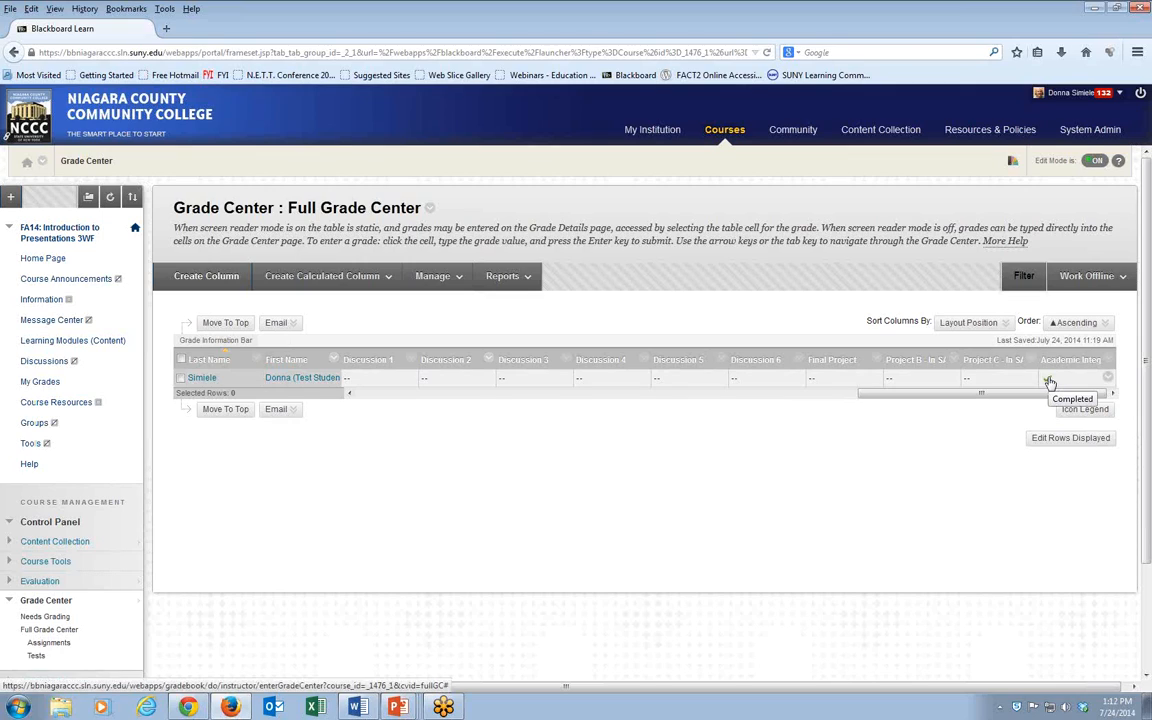
pyautogui.moveTo(1034, 392); pyautogui.dragTo(506, 400)
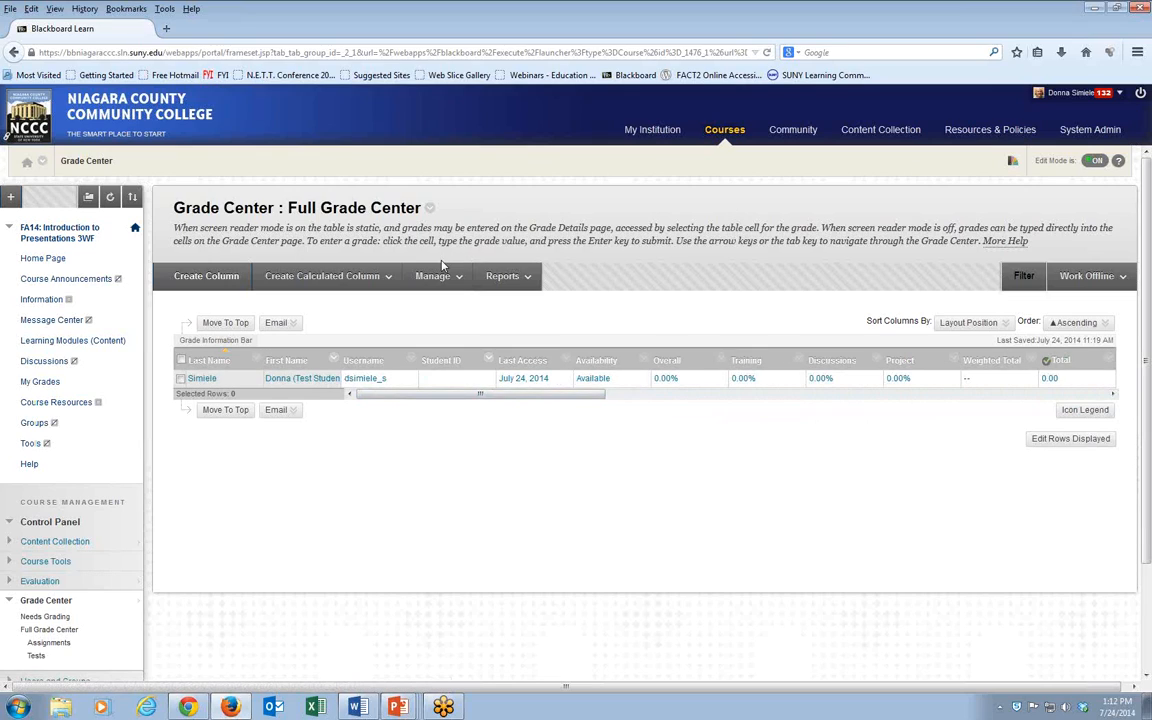
# Step: Open the full Grade Center of the FA14: WEB/Keyboarding on the PC 3WF course and examine its default columns
pyautogui.click(326, 272)
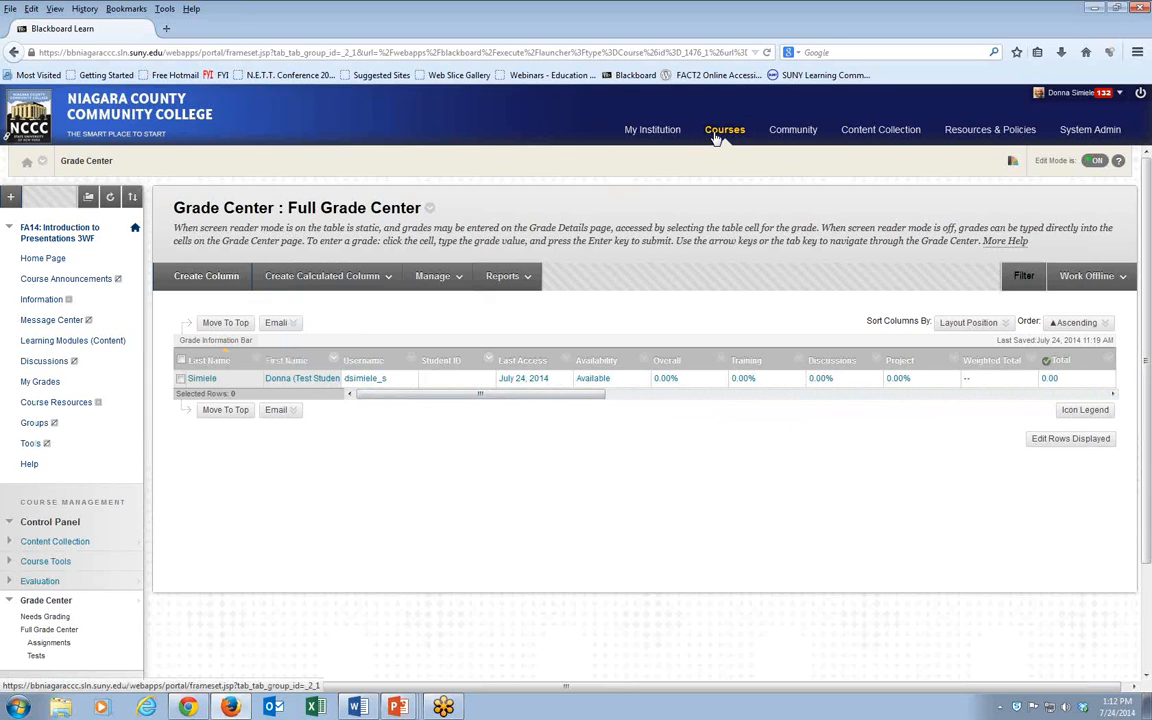
pyautogui.click(712, 133)
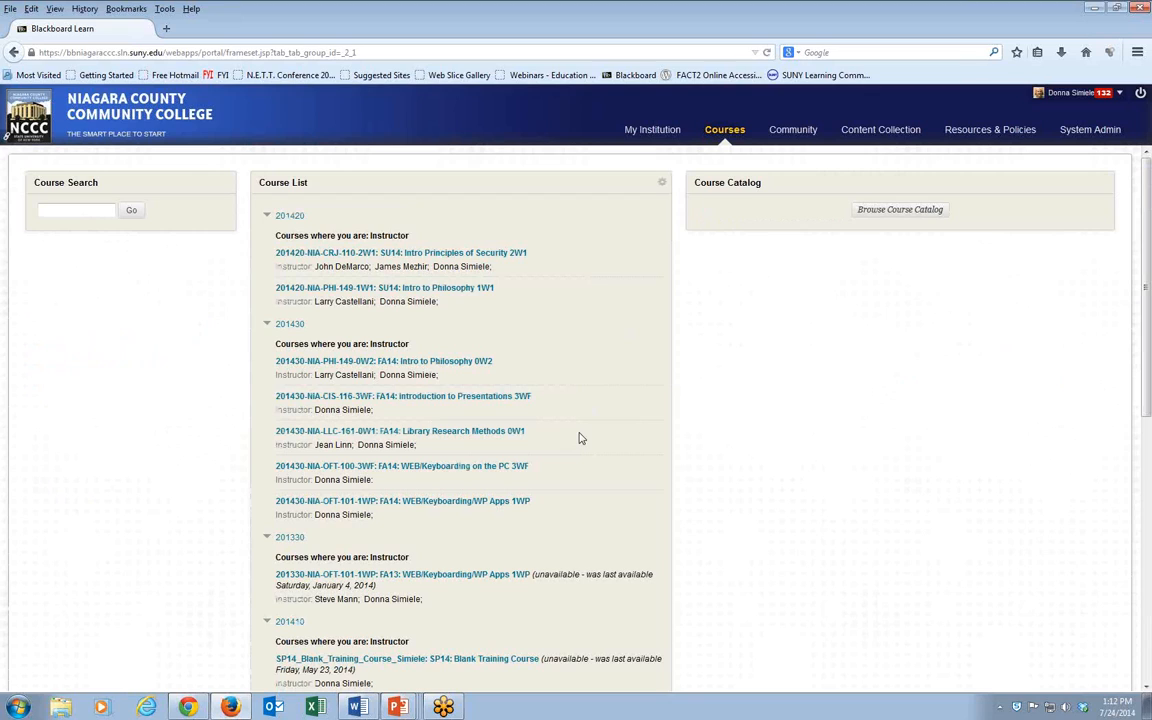
pyautogui.click(455, 466)
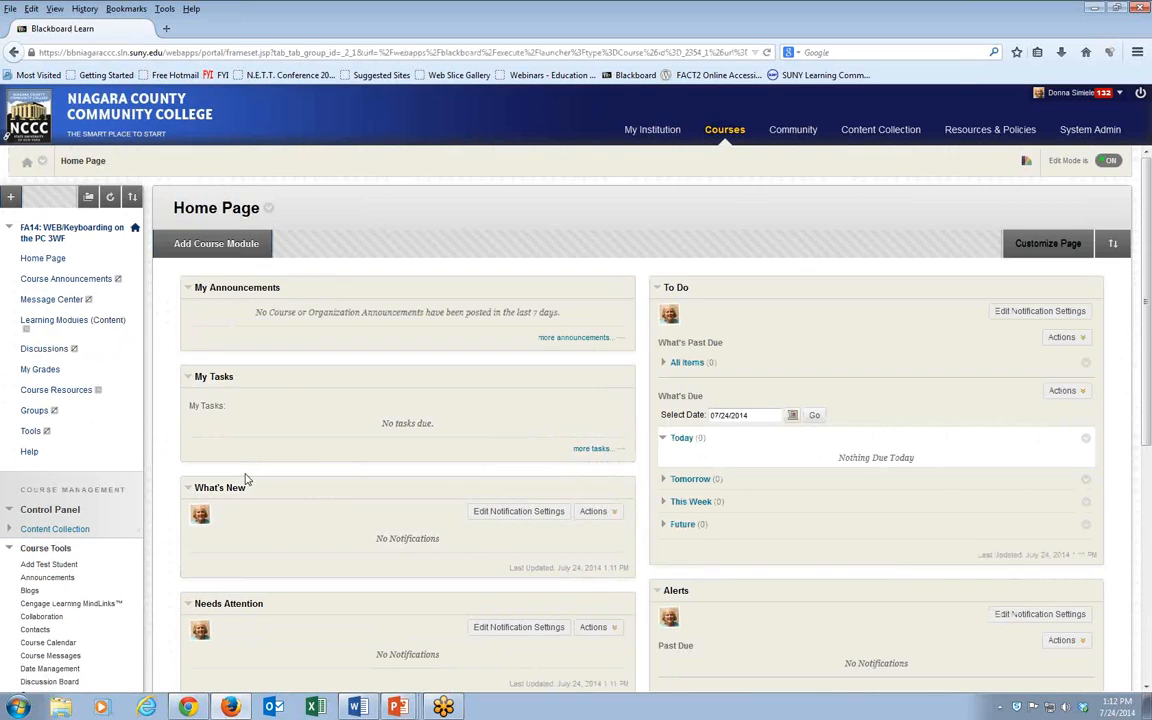
pyautogui.scroll(-3, 116, 530)
pyautogui.scroll(-3, 116, 537)
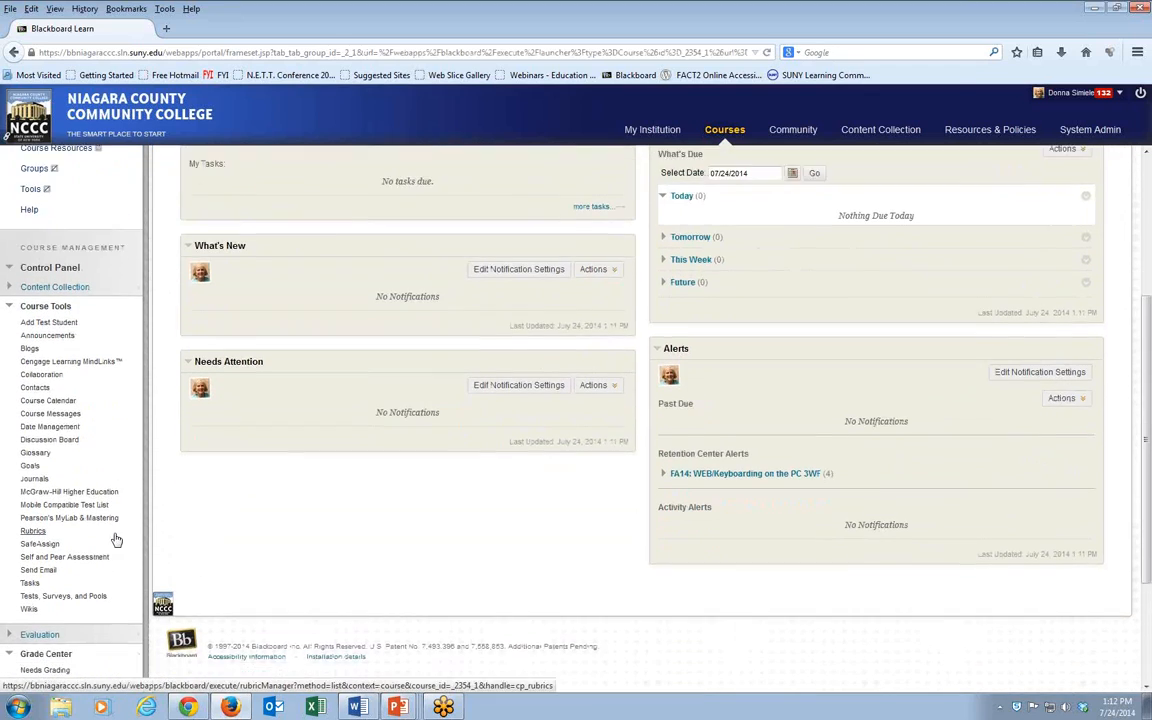
pyautogui.click(50, 553)
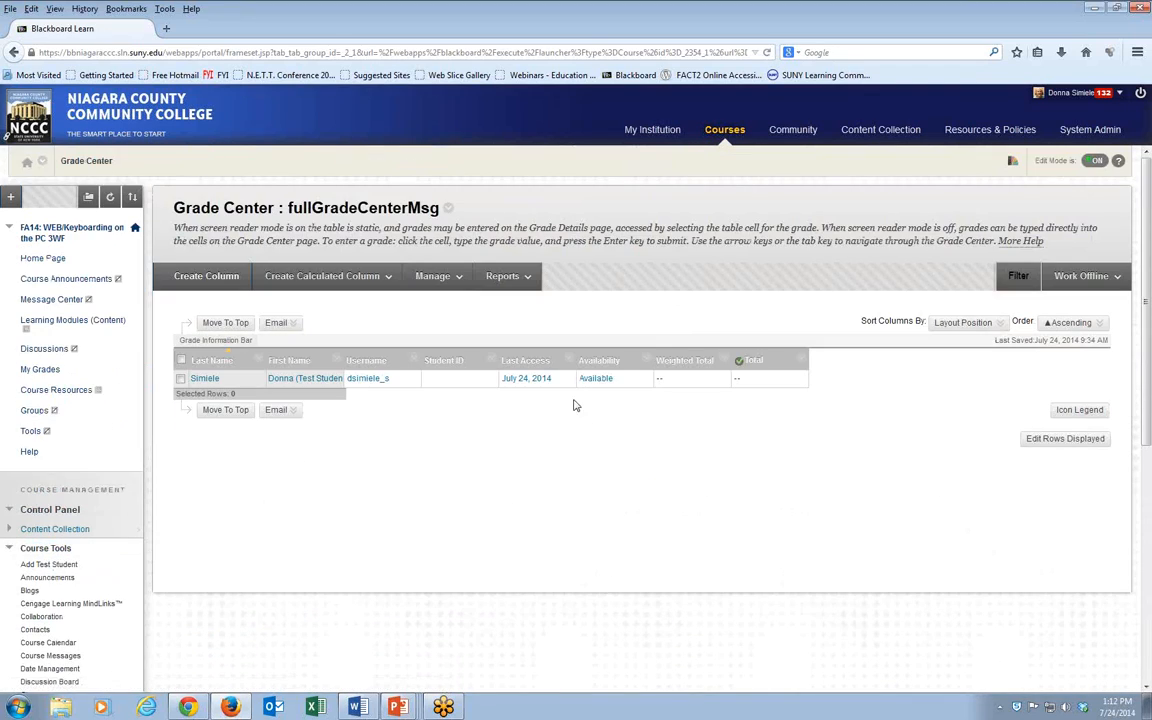
pyautogui.moveTo(306, 382)
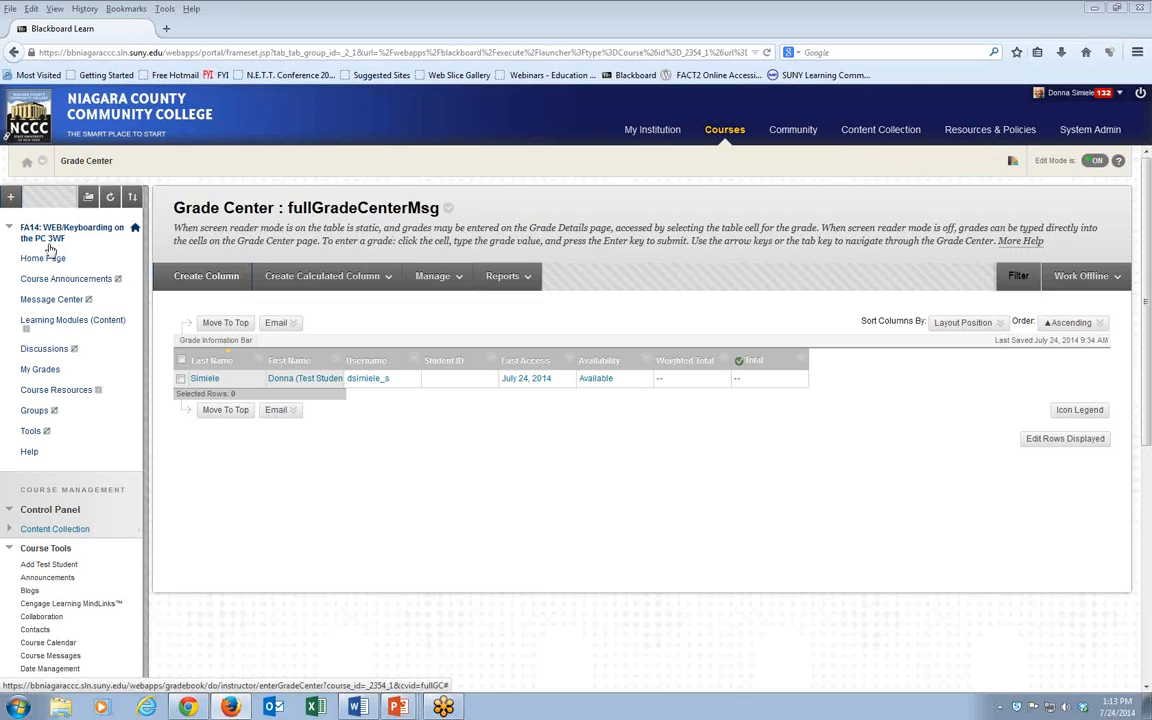
# Step: Return to the FA14: Introduction to Presentations 3WF course and open its Full Grade Center
pyautogui.click(42, 163)
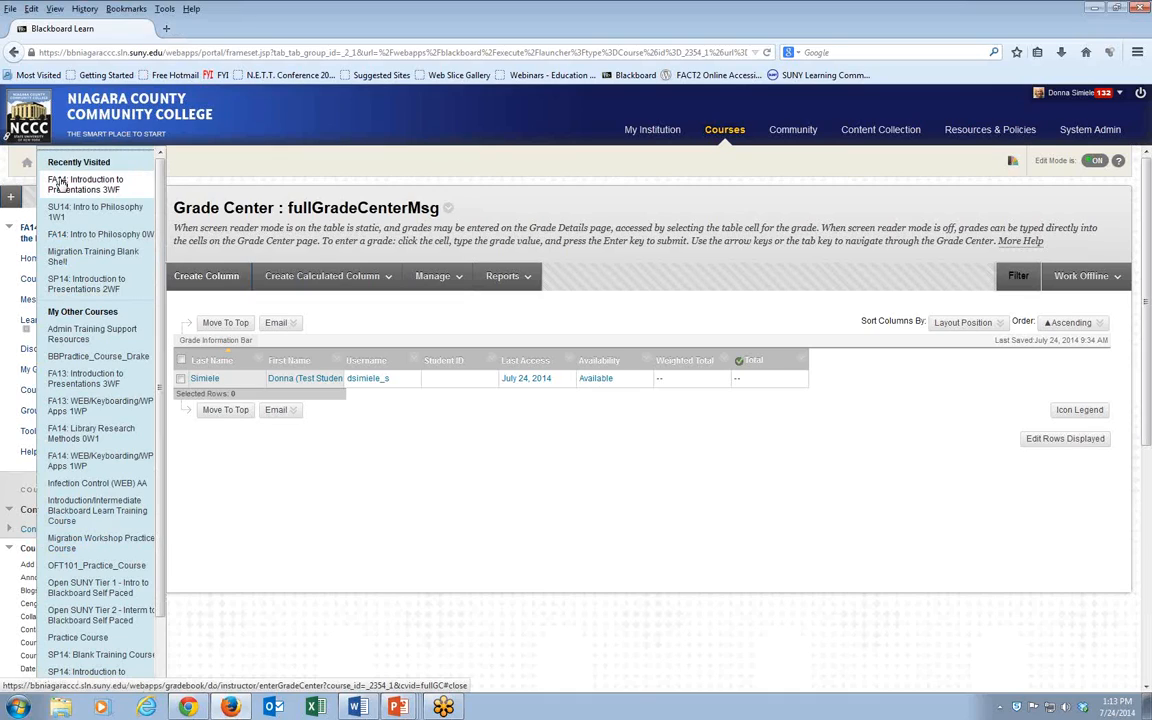
pyautogui.click(60, 183)
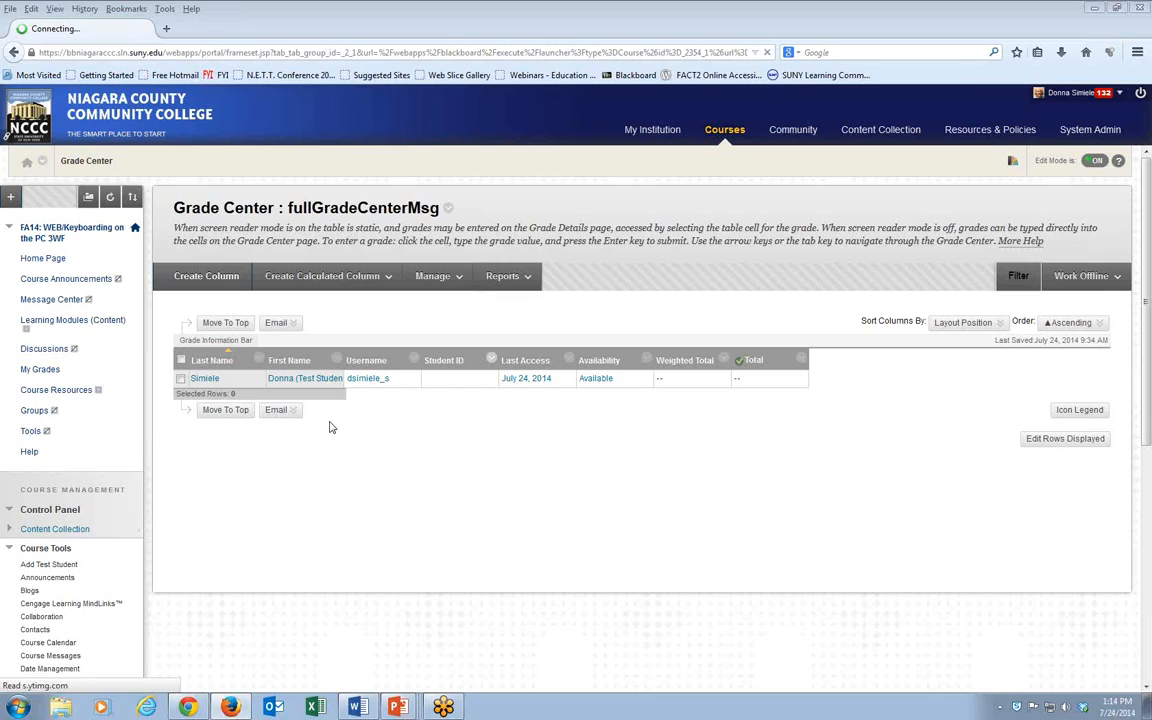
pyautogui.click(726, 134)
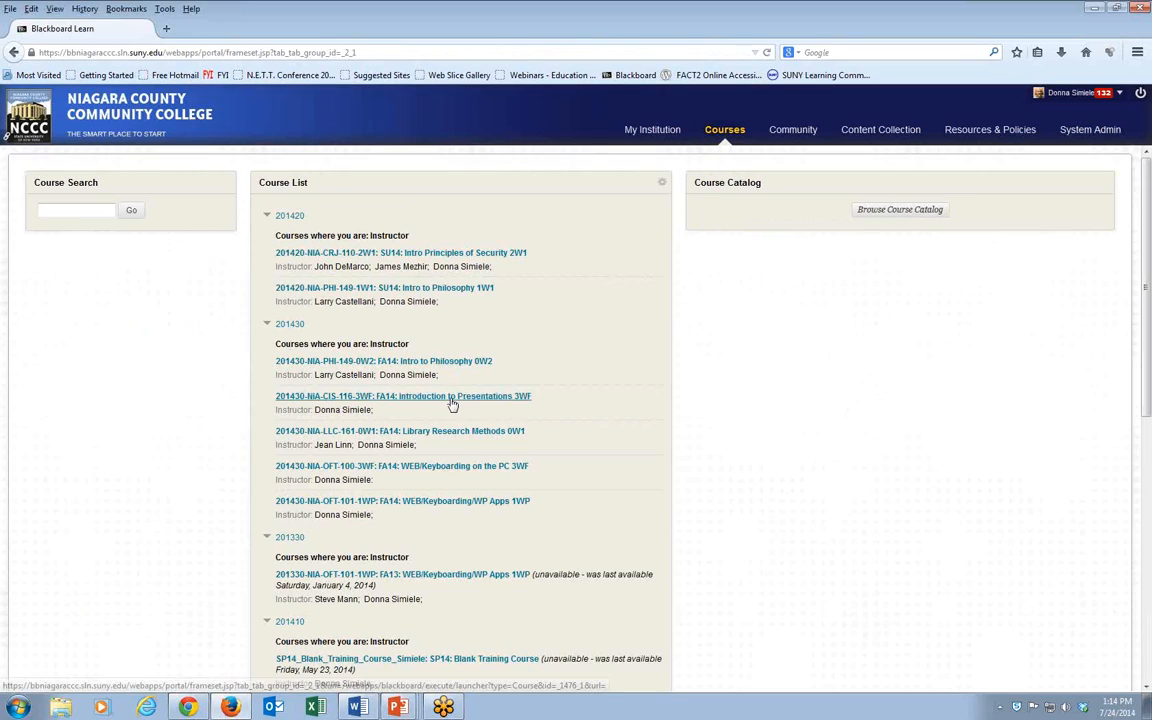
pyautogui.click(490, 431)
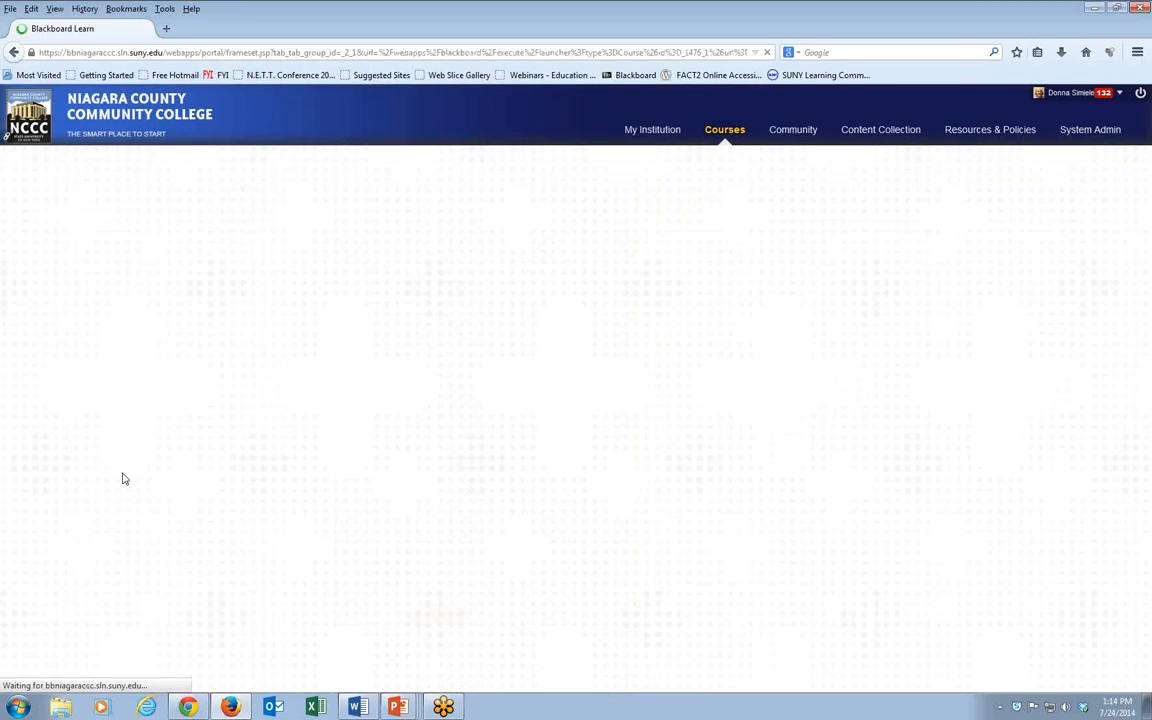
pyautogui.scroll(-3, 113, 522)
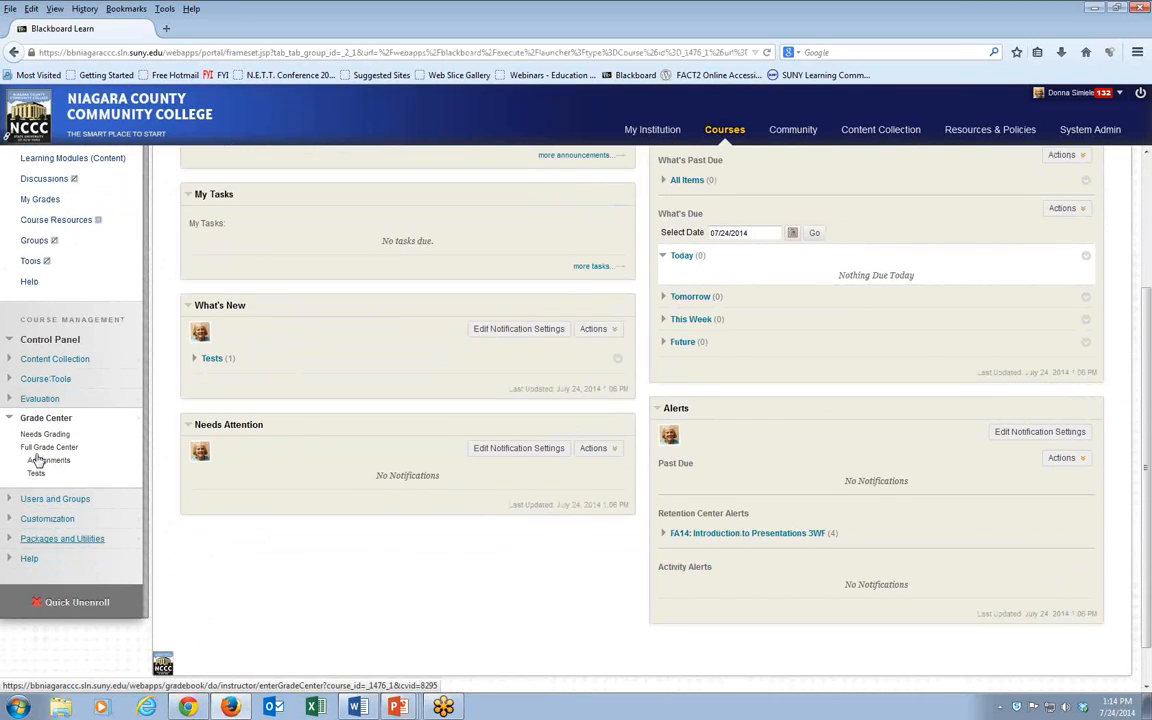
pyautogui.click(49, 447)
pyautogui.click(299, 472)
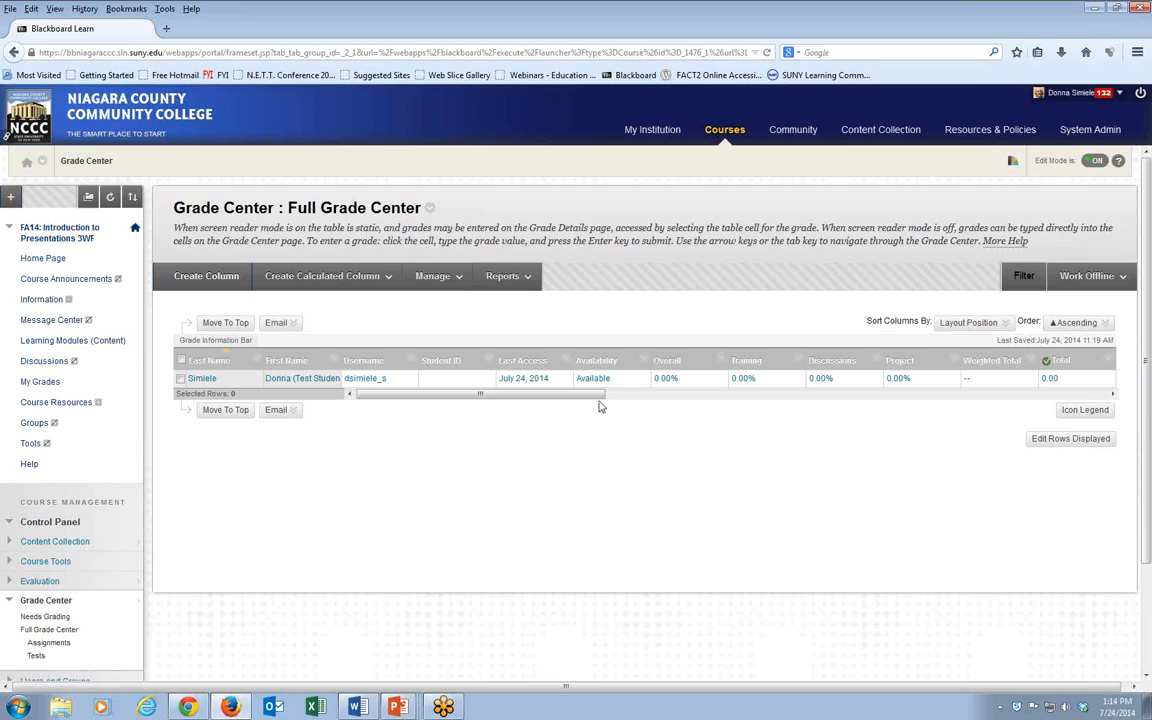
# Step: Hide the Training column from users with Show/Hide to Users
pyautogui.moveTo(598, 399); pyautogui.dragTo(648, 398)
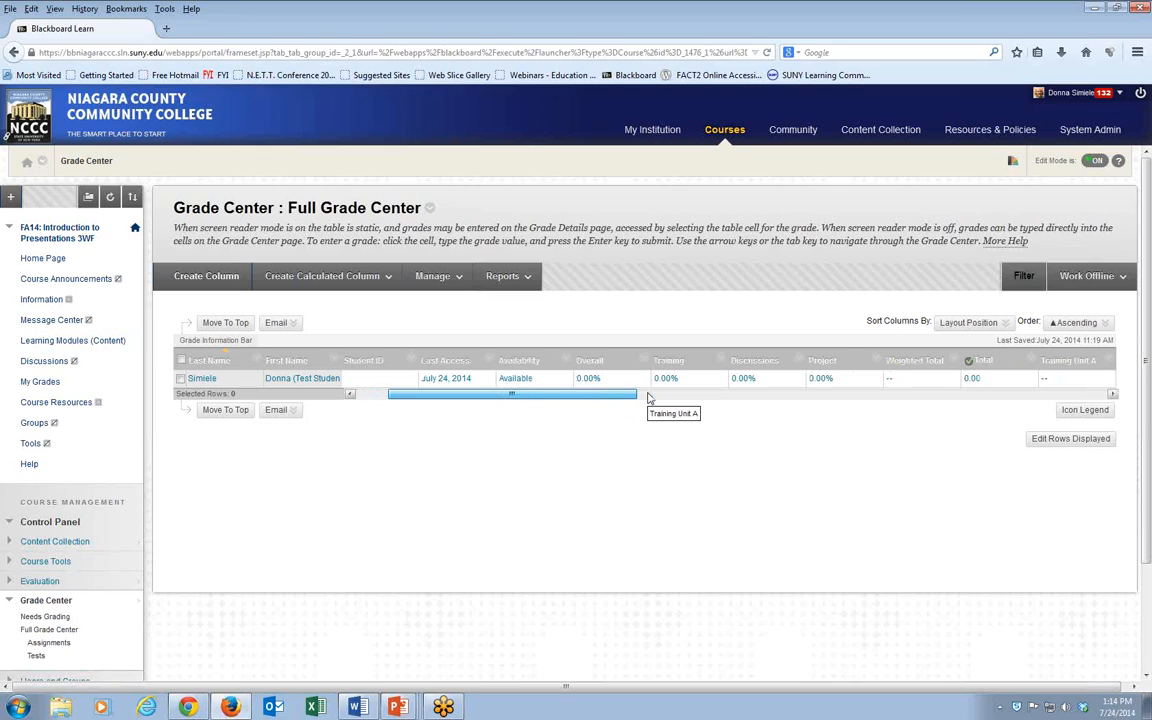
pyautogui.moveTo(648, 398); pyautogui.dragTo(565, 404)
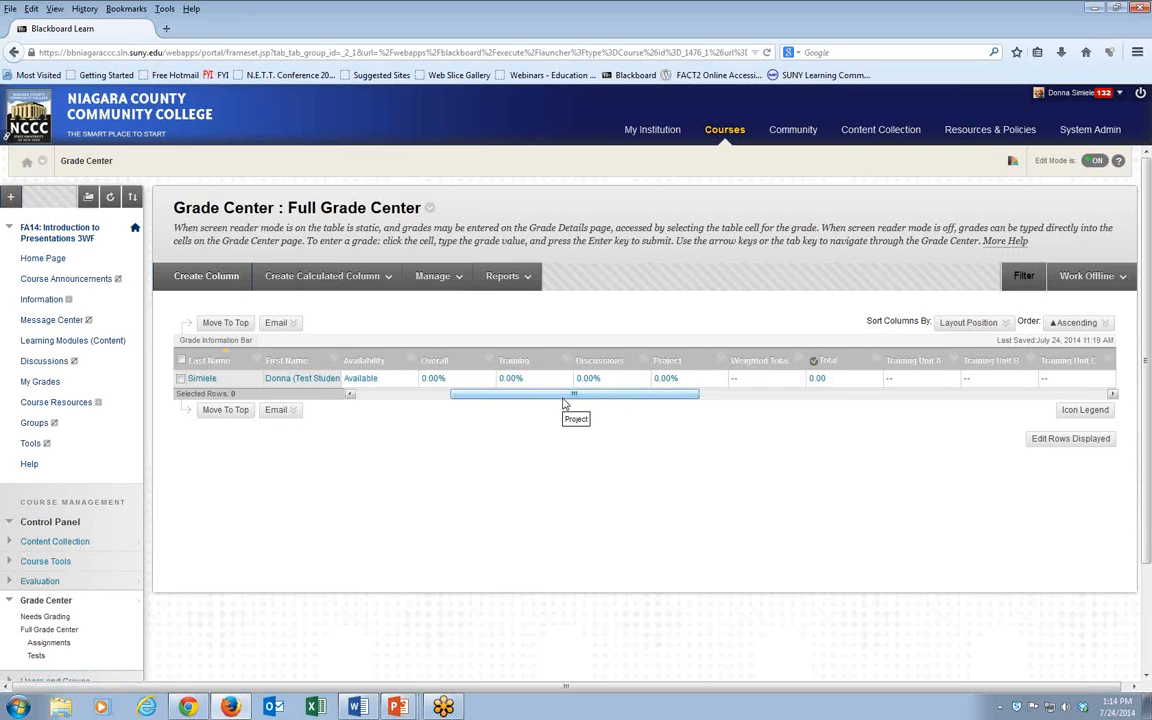
pyautogui.moveTo(565, 404); pyautogui.dragTo(568, 398)
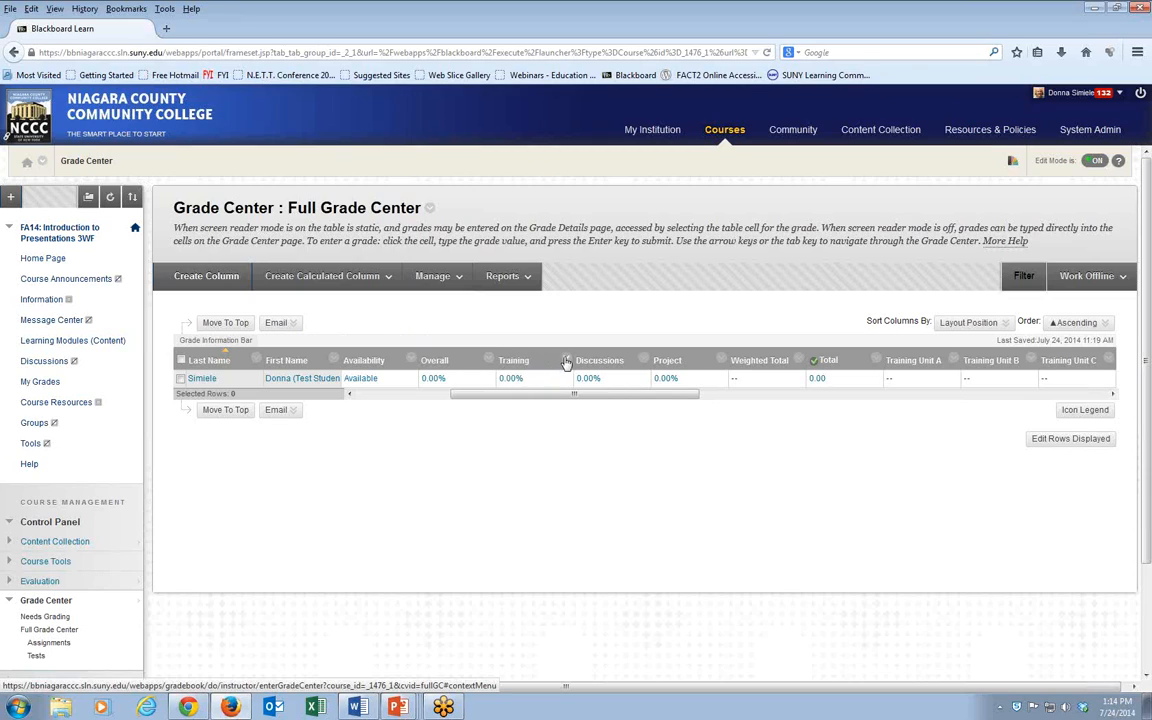
pyautogui.click(566, 362)
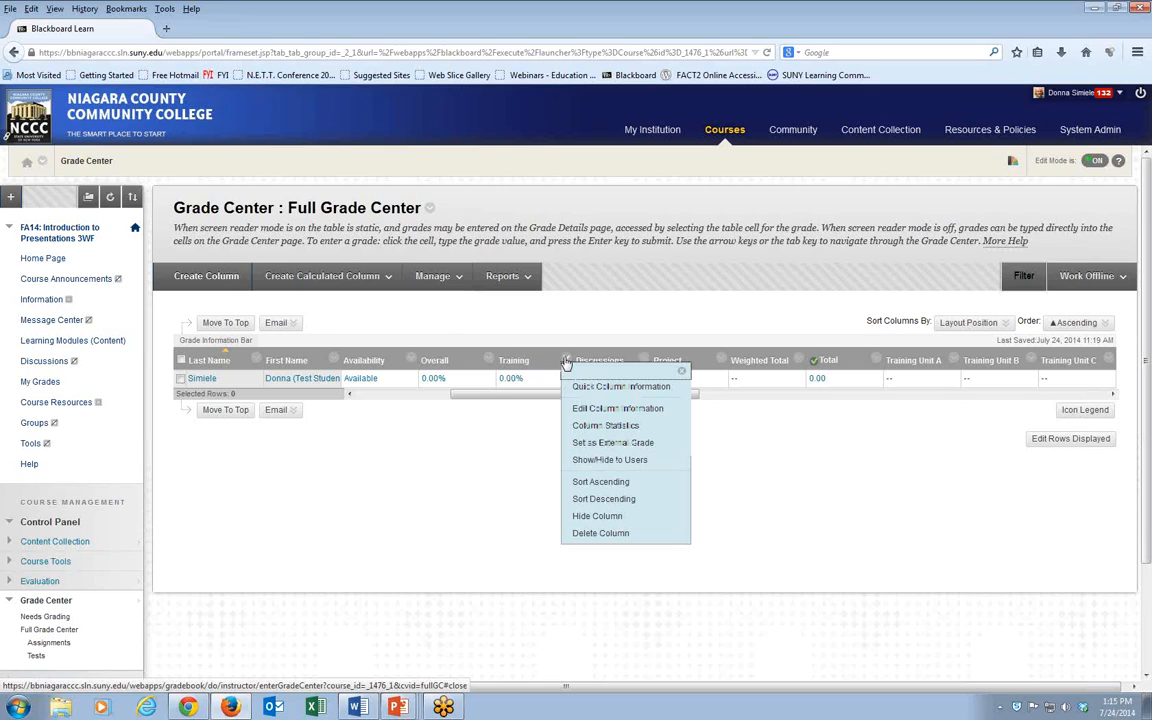
pyautogui.click(616, 464)
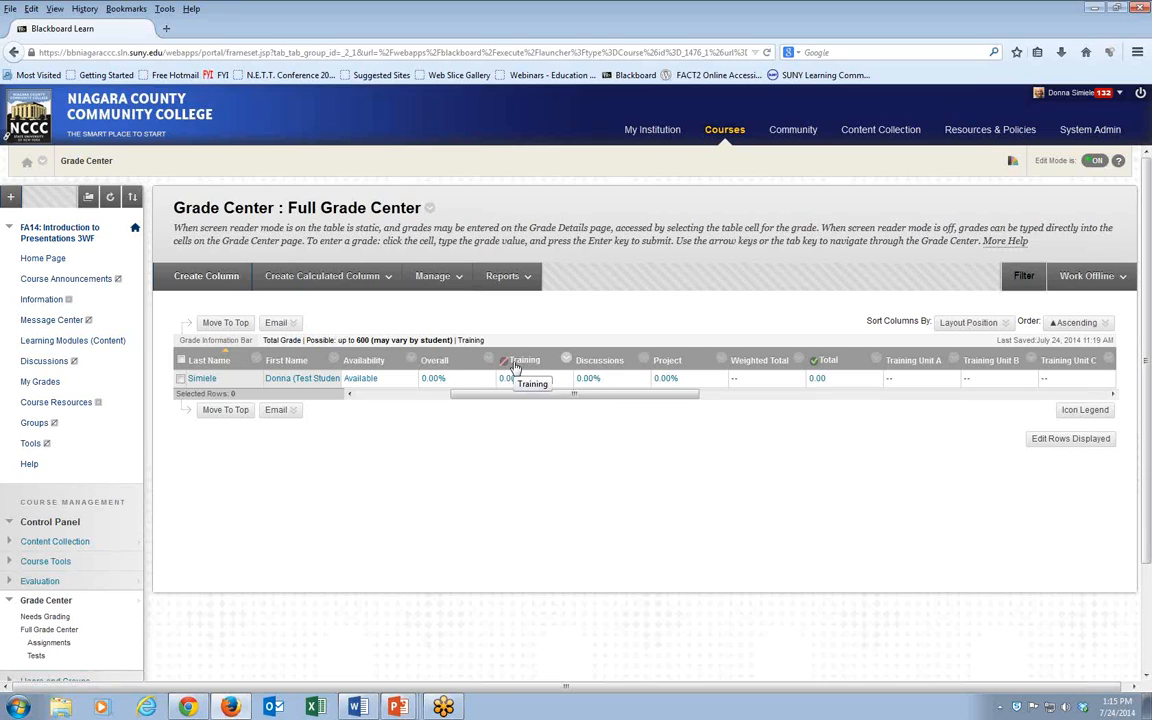
# Step: Hide the Training column from the instructor's Grade Center view with Hide Column
pyautogui.click(566, 361)
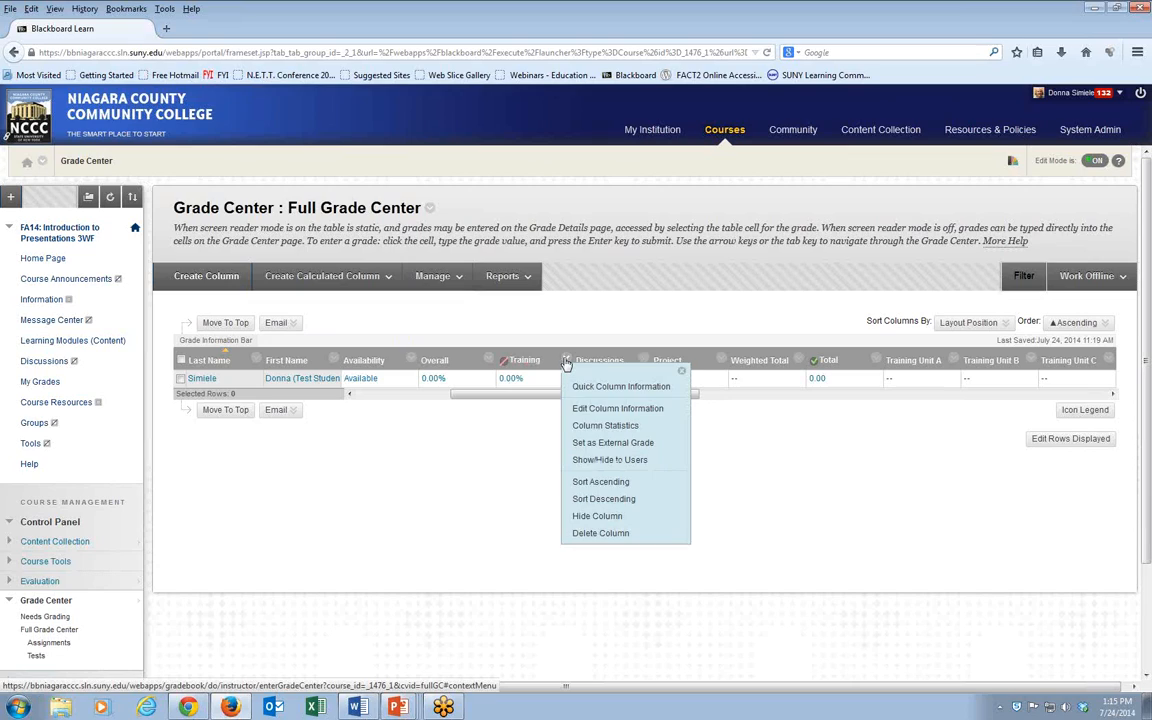
pyautogui.click(583, 518)
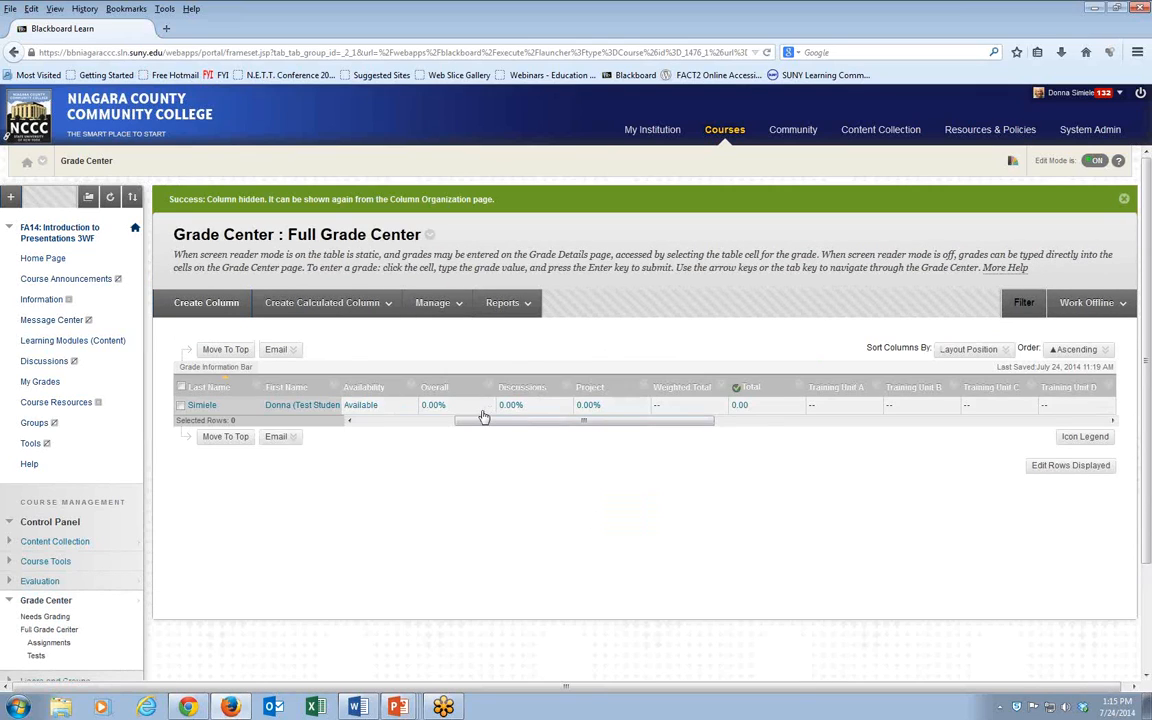
# Step: Hide the Discussions column from users with Show/Hide to Users and from the instructor's view with Hide Column
pyautogui.click(566, 388)
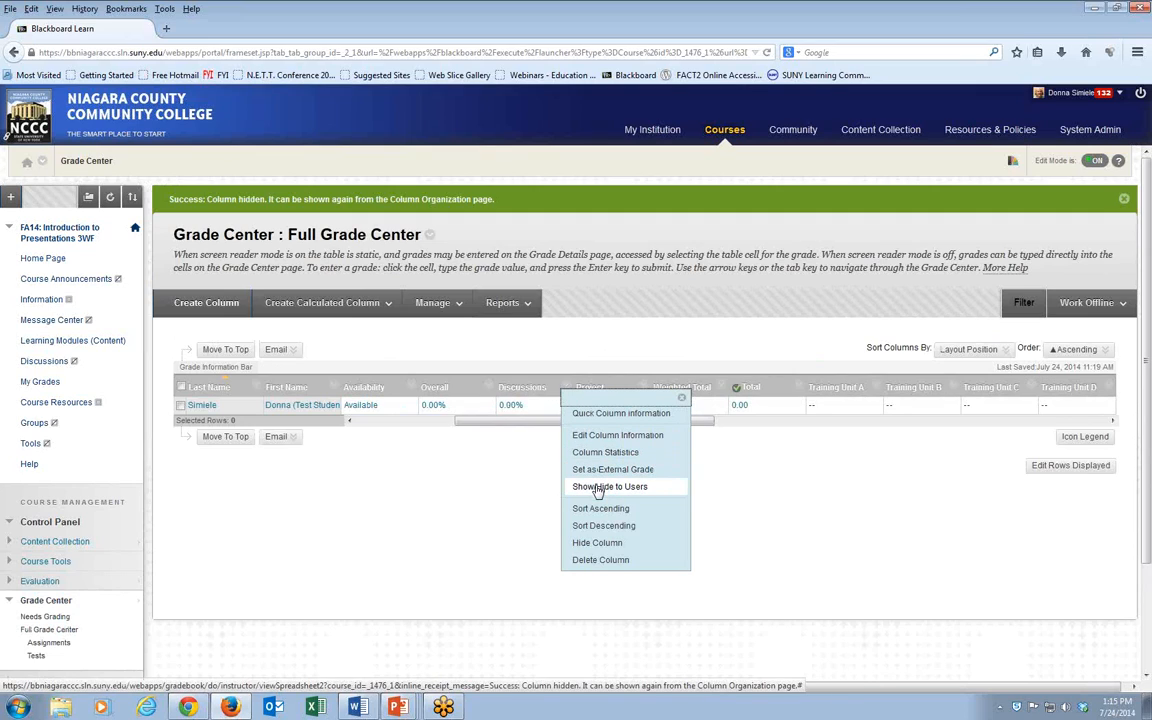
pyautogui.click(598, 487)
pyautogui.click(565, 390)
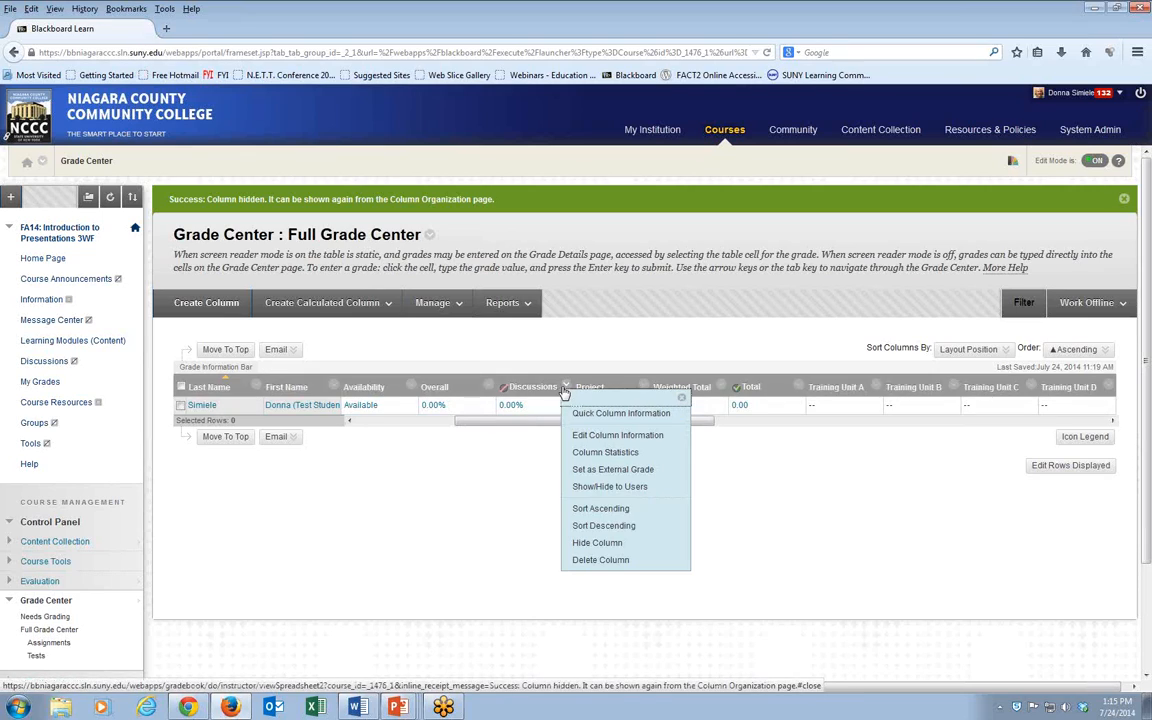
pyautogui.click(572, 549)
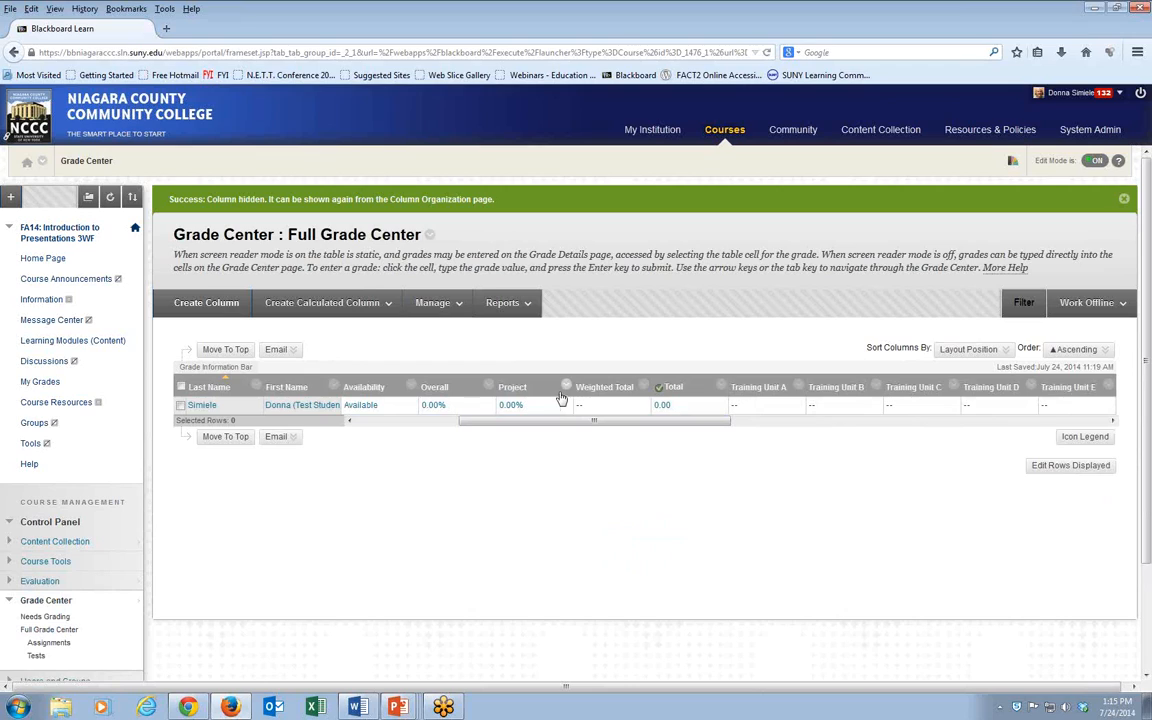
# Step: Hide the Project column from users with Show/Hide to Users and from the instructor's view with Hide Column
pyautogui.click(565, 388)
pyautogui.click(592, 487)
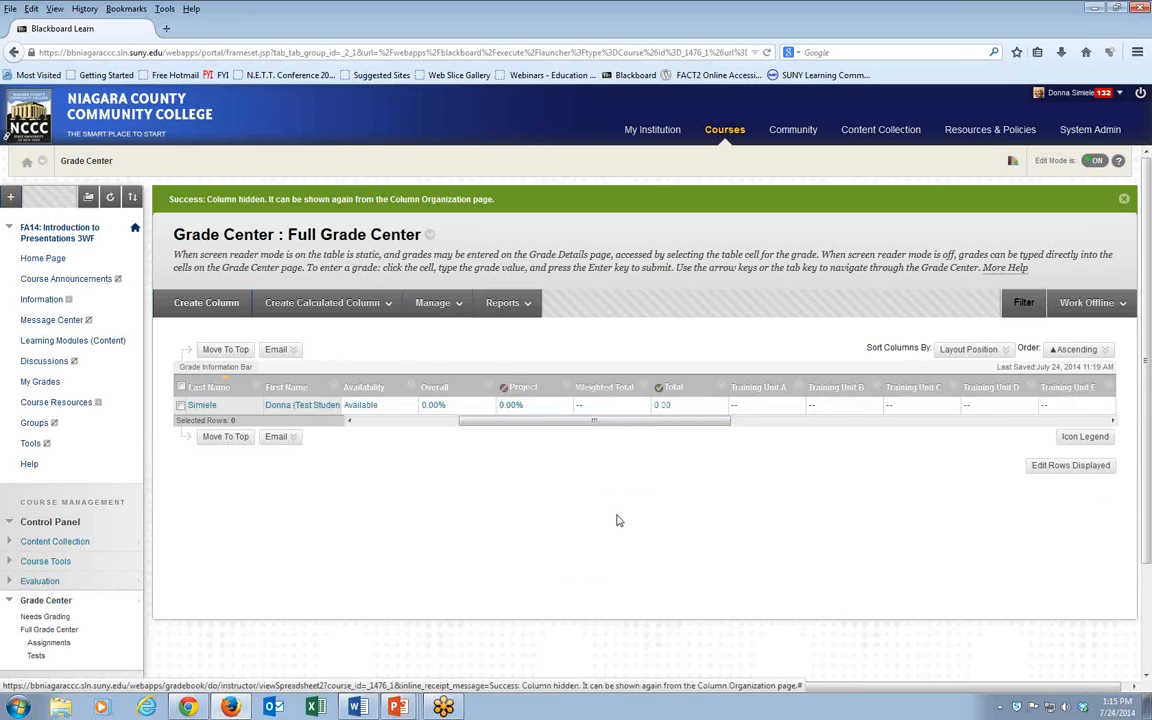
pyautogui.click(570, 388)
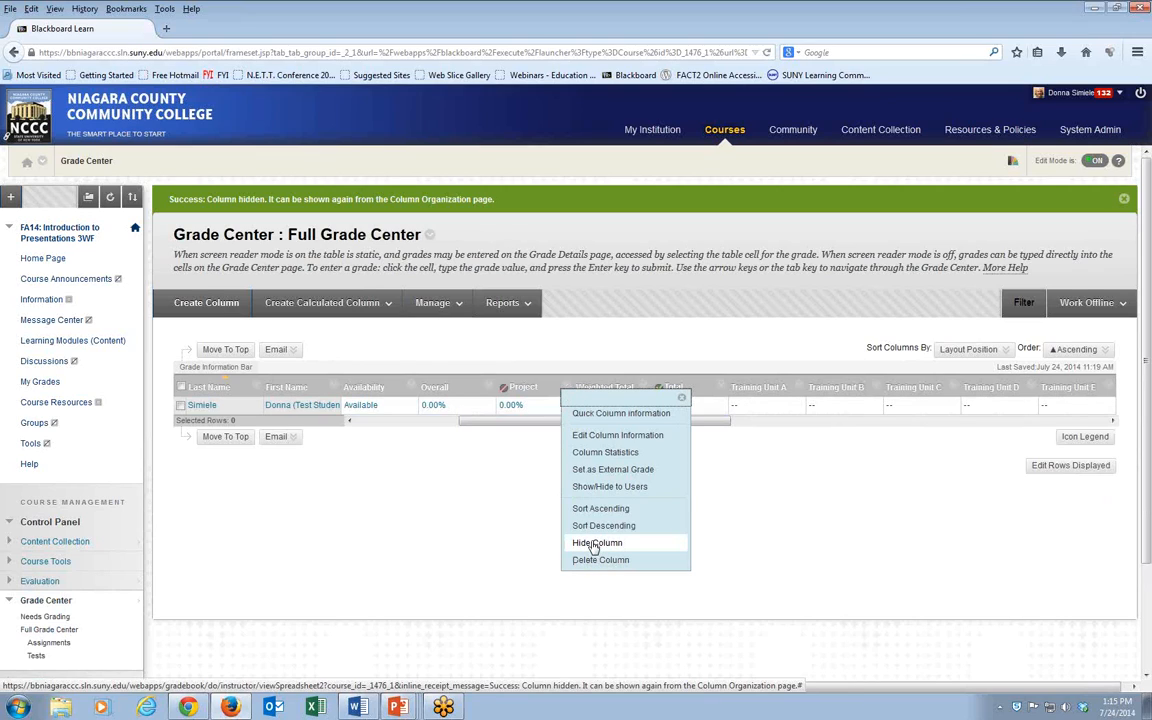
pyautogui.click(593, 545)
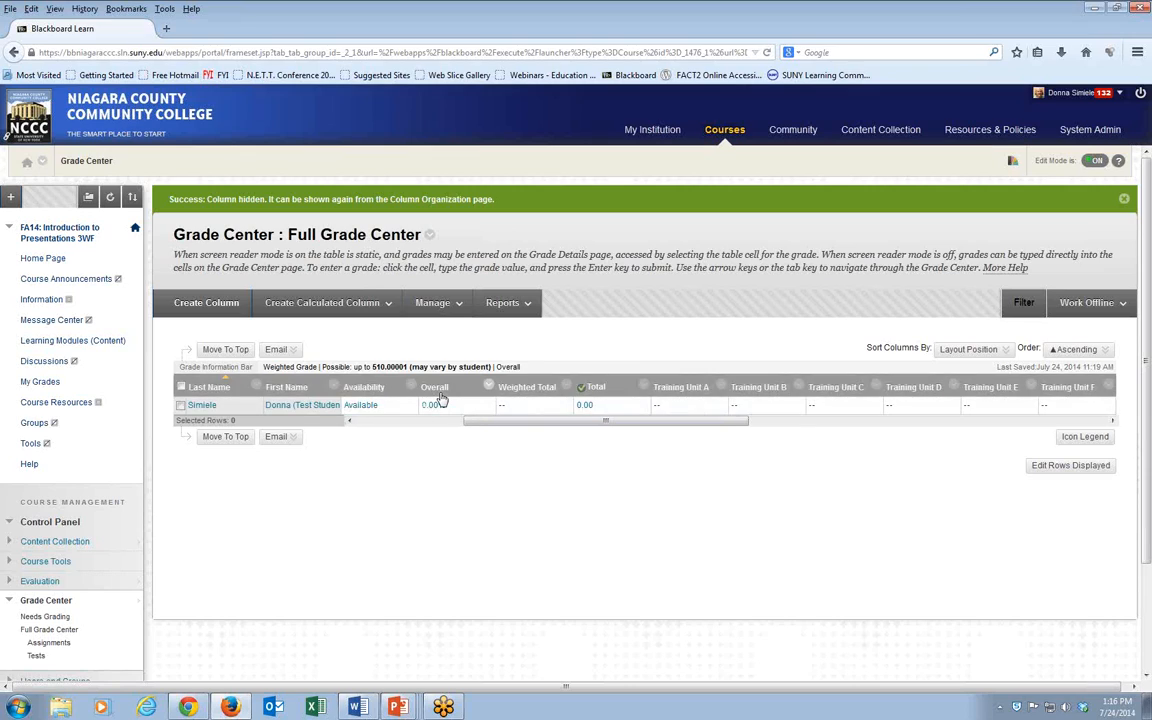
# Step: Delete the Weighted Total column from the Full Grade Center and confirm the deletion
pyautogui.click(565, 389)
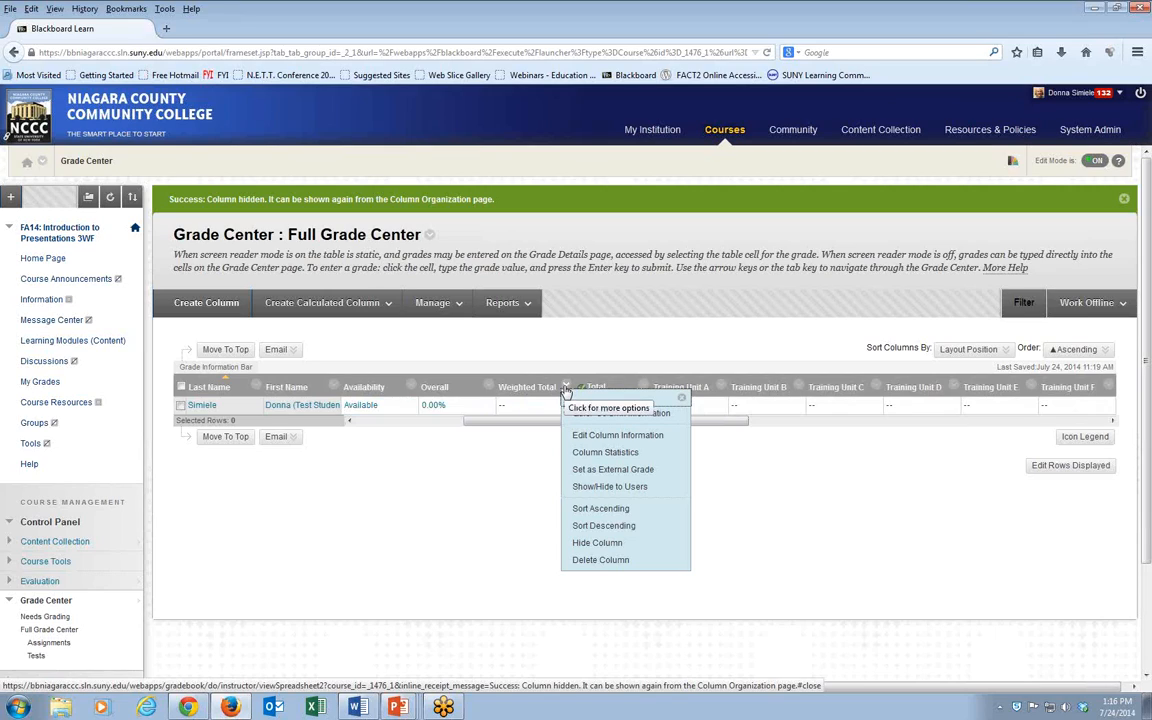
pyautogui.click(598, 560)
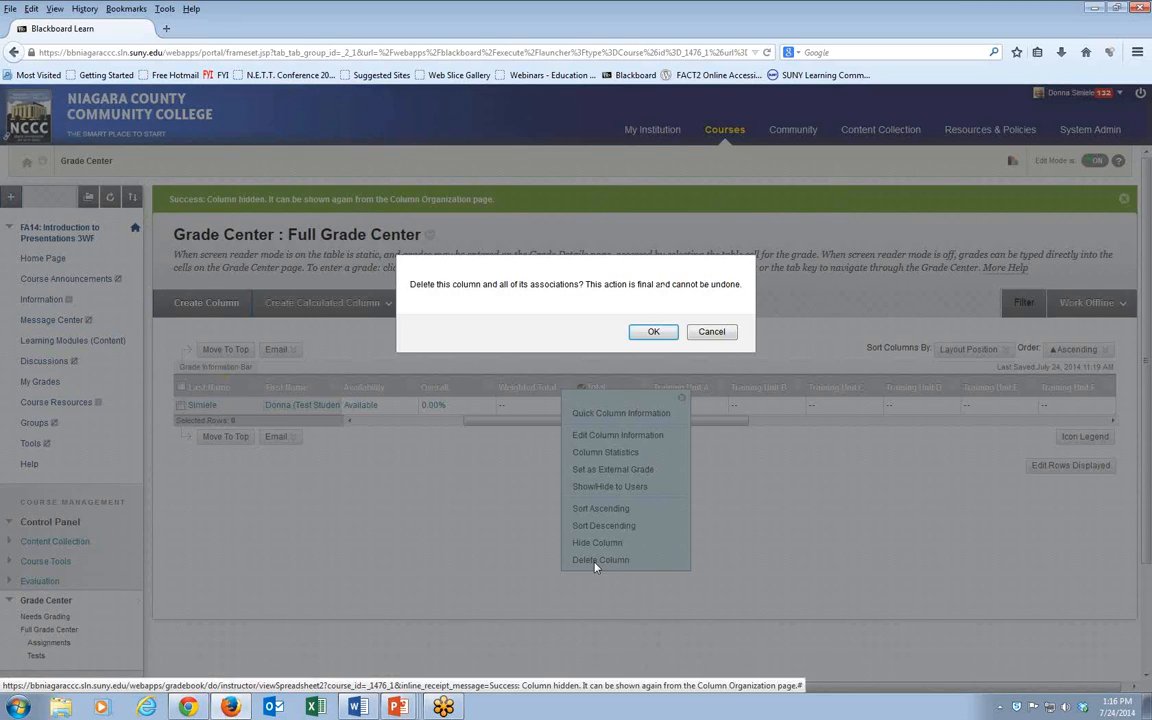
pyautogui.click(666, 334)
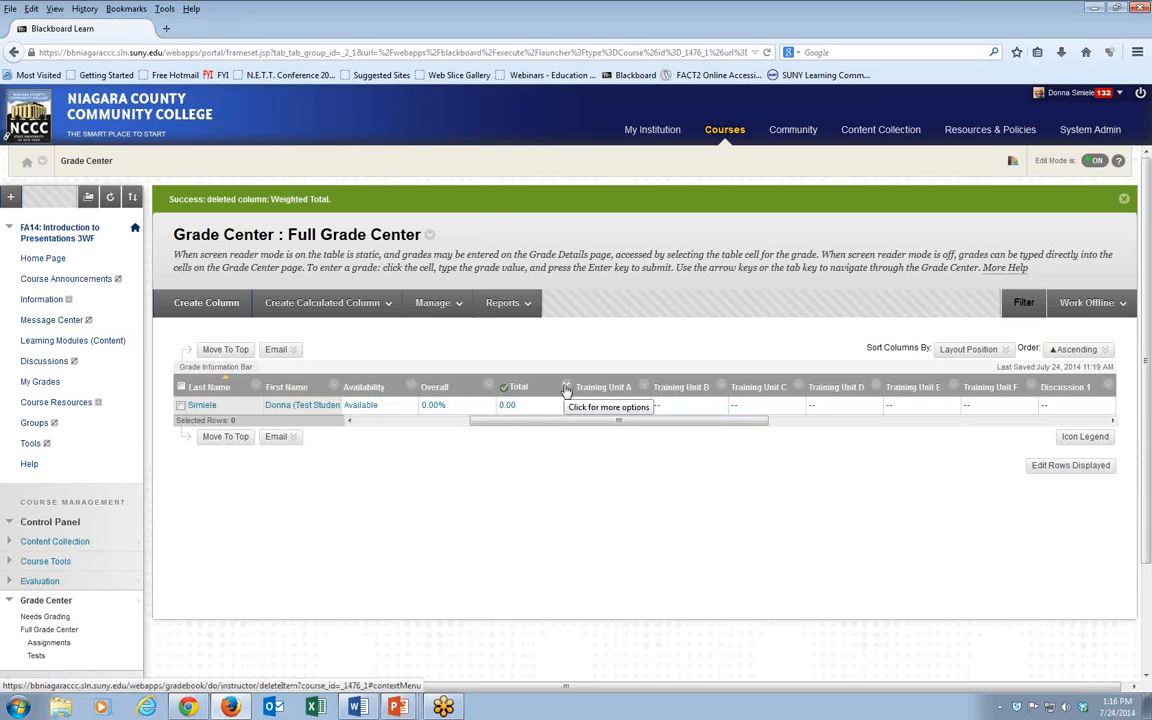
# Step: Edit the Total column so Show this Column to Students is No, submit it, and hide the column from the instructor's view
pyautogui.click(566, 388)
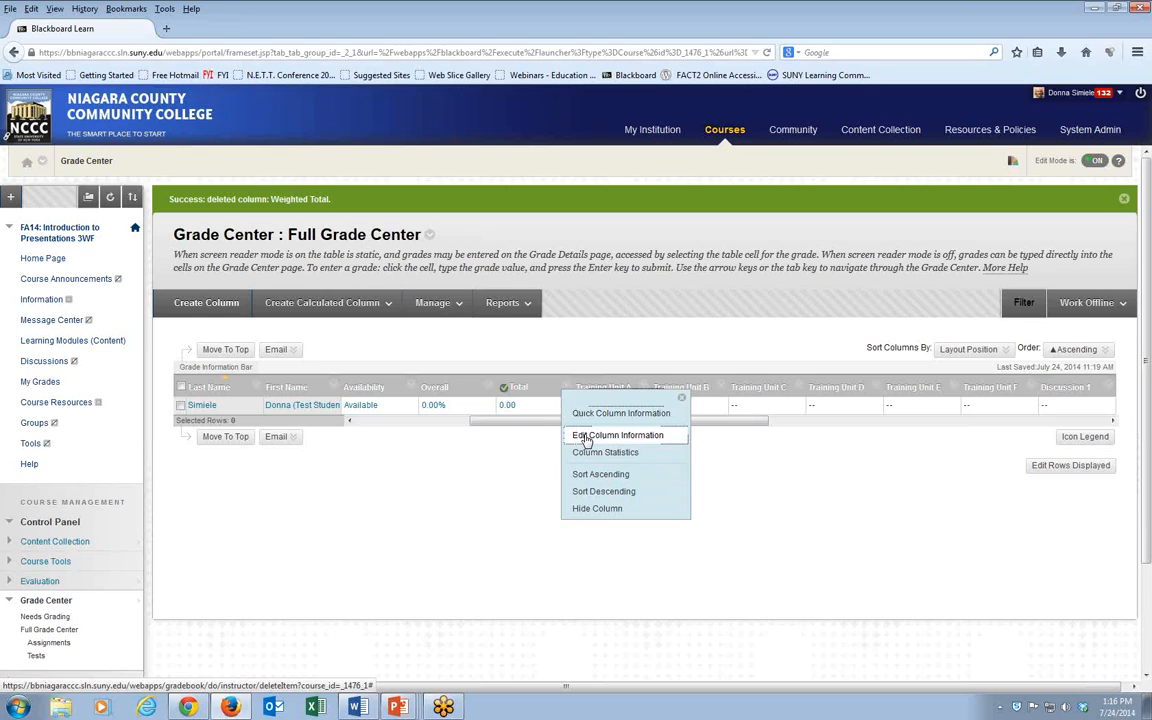
pyautogui.click(586, 441)
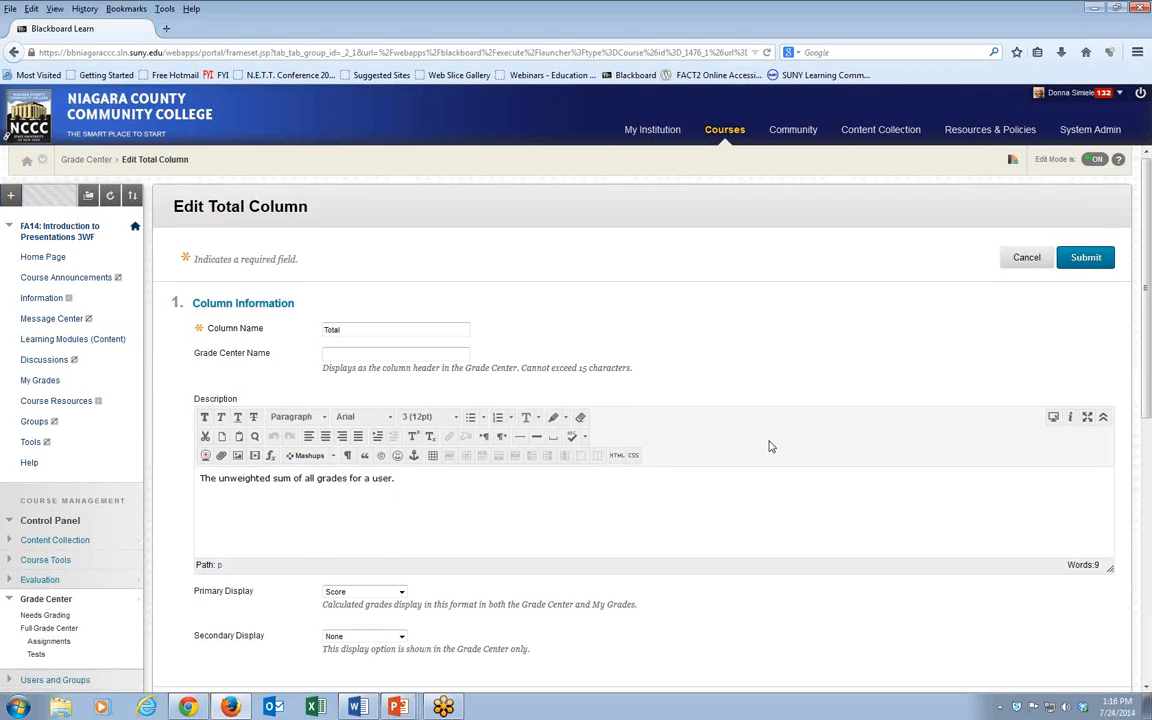
pyautogui.scroll(-5, 765, 444)
pyautogui.scroll(-4, 770, 448)
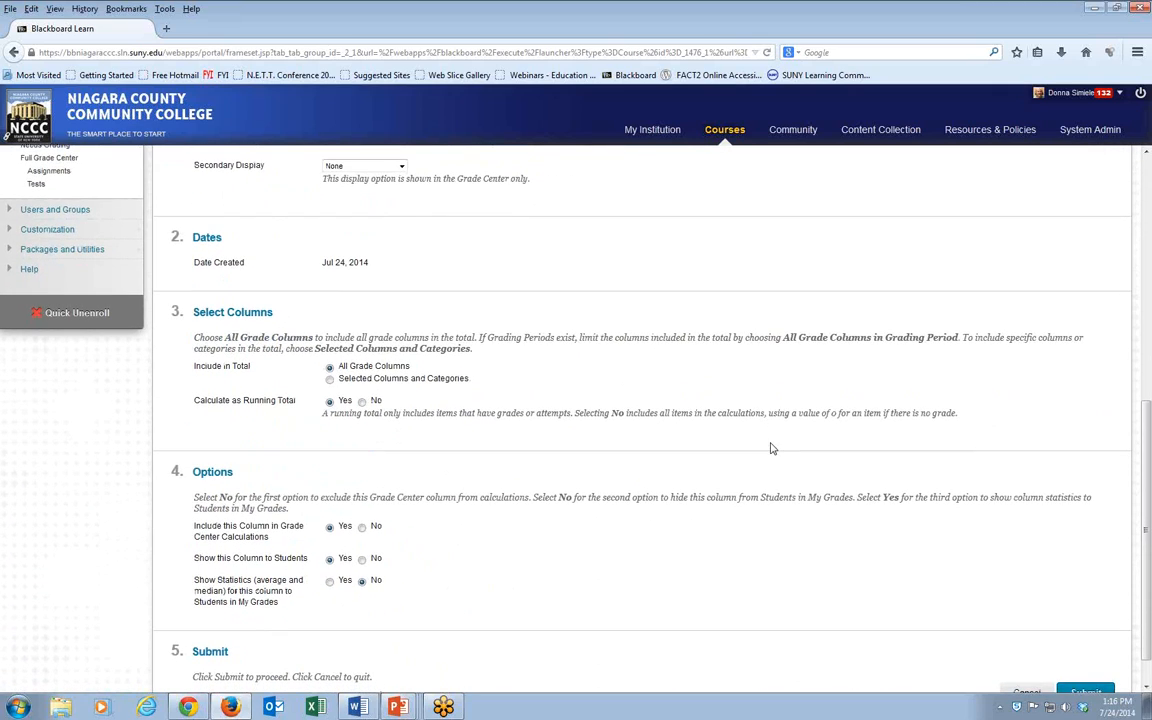
pyautogui.scroll(-1, 767, 450)
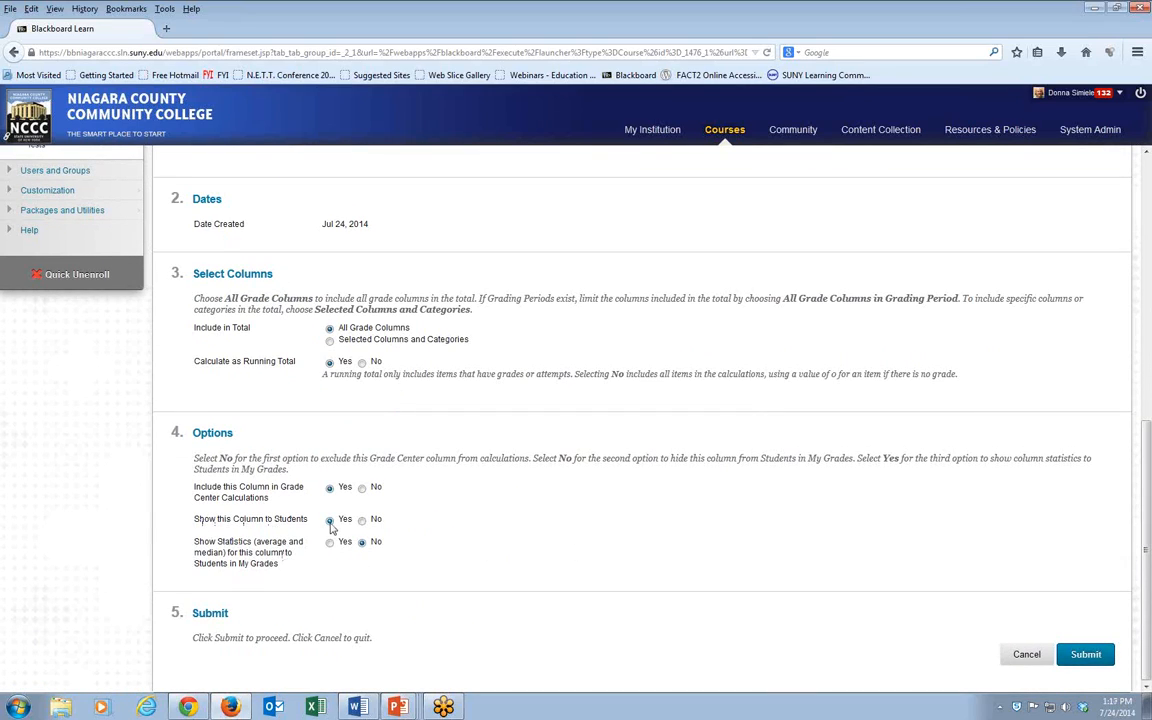
pyautogui.click(362, 520)
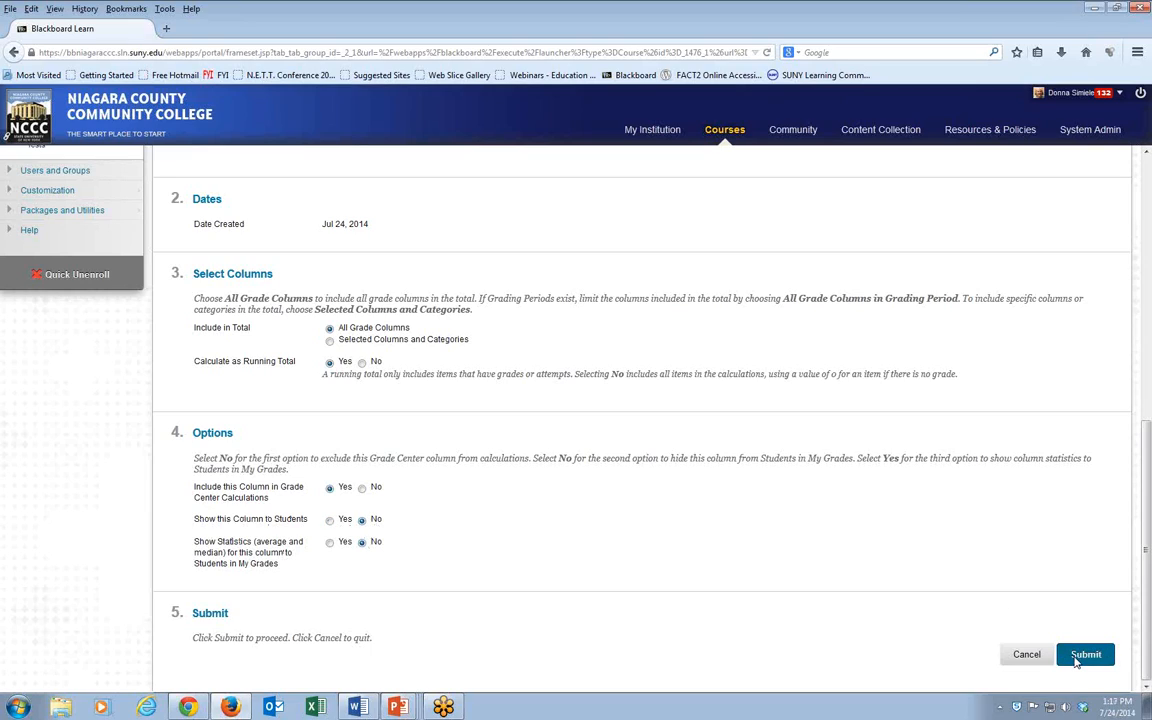
pyautogui.click(1084, 655)
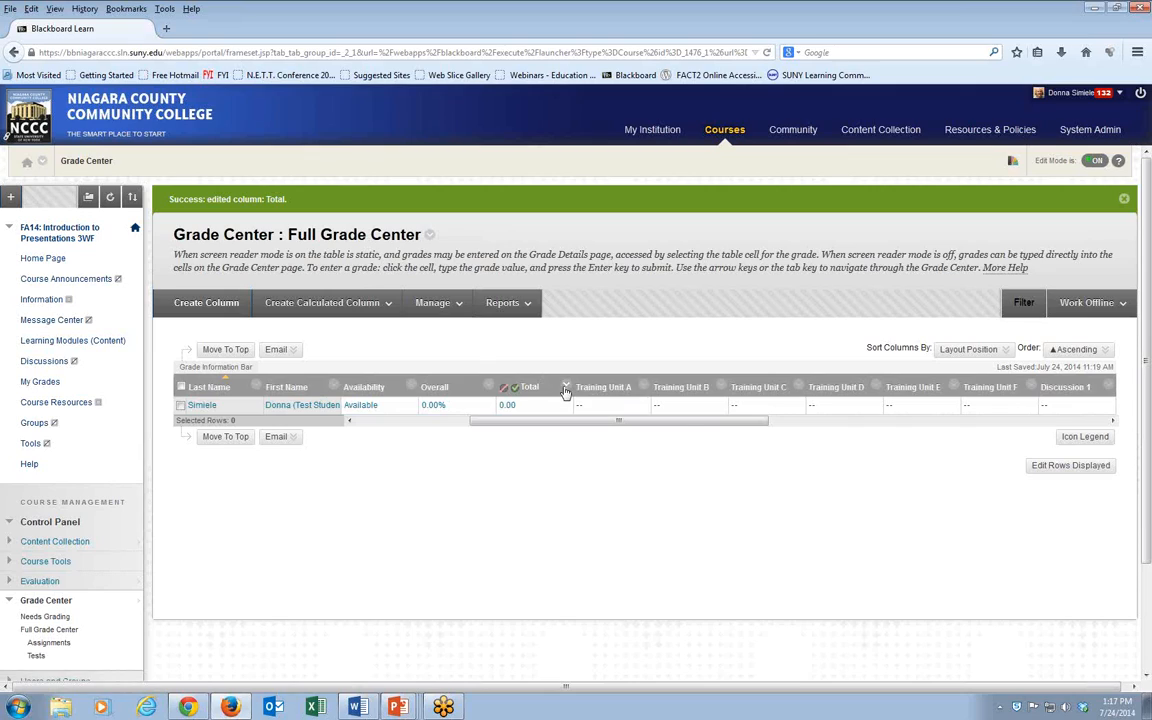
pyautogui.click(565, 388)
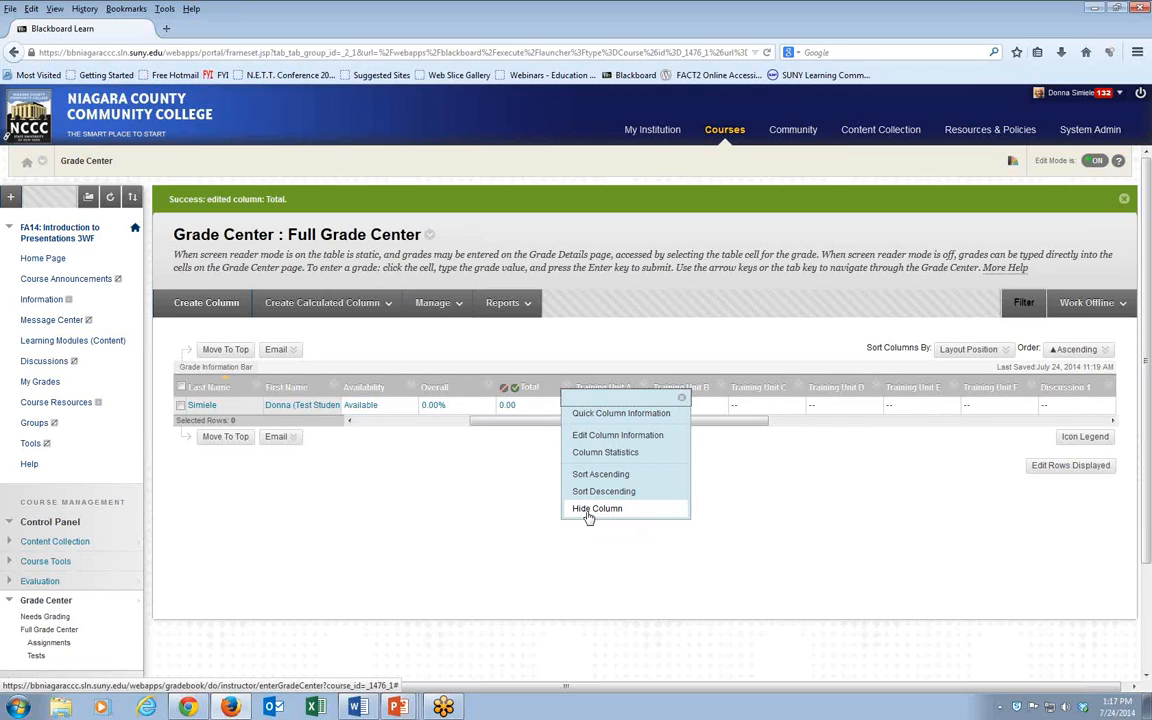
pyautogui.click(589, 510)
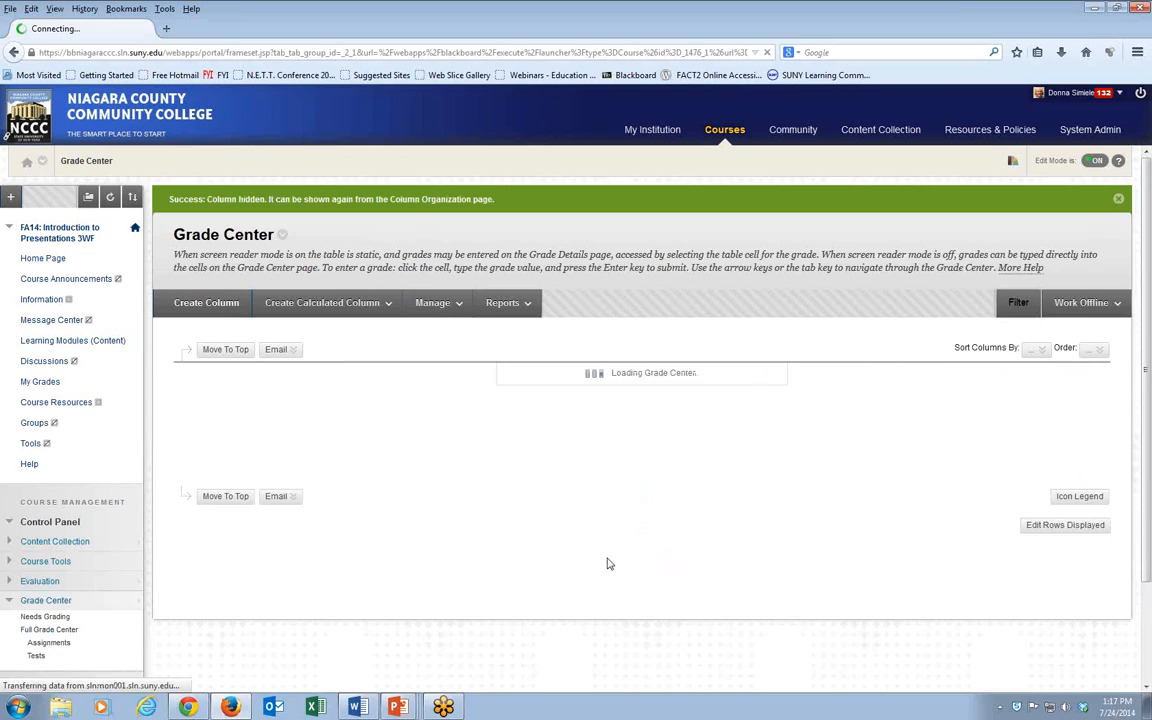
# Step: Hide the Username and Student ID columns from the instructor's Grade Center view
pyautogui.moveTo(561, 422); pyautogui.dragTo(443, 421)
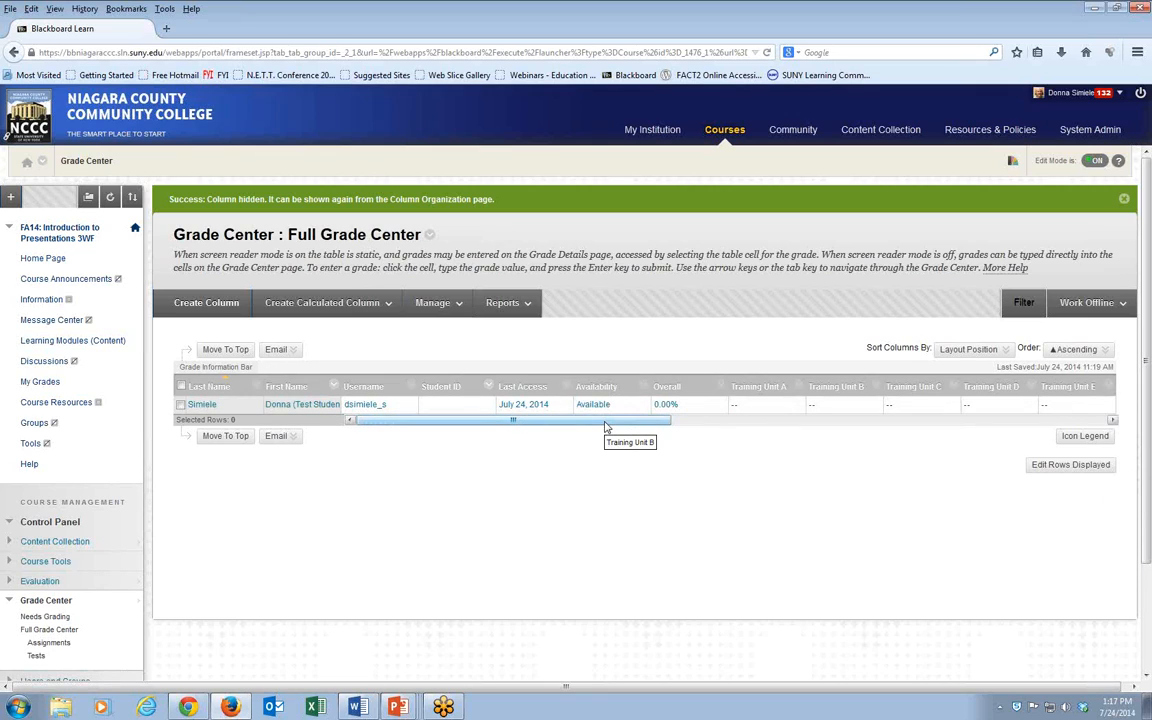
pyautogui.moveTo(605, 427); pyautogui.dragTo(475, 420)
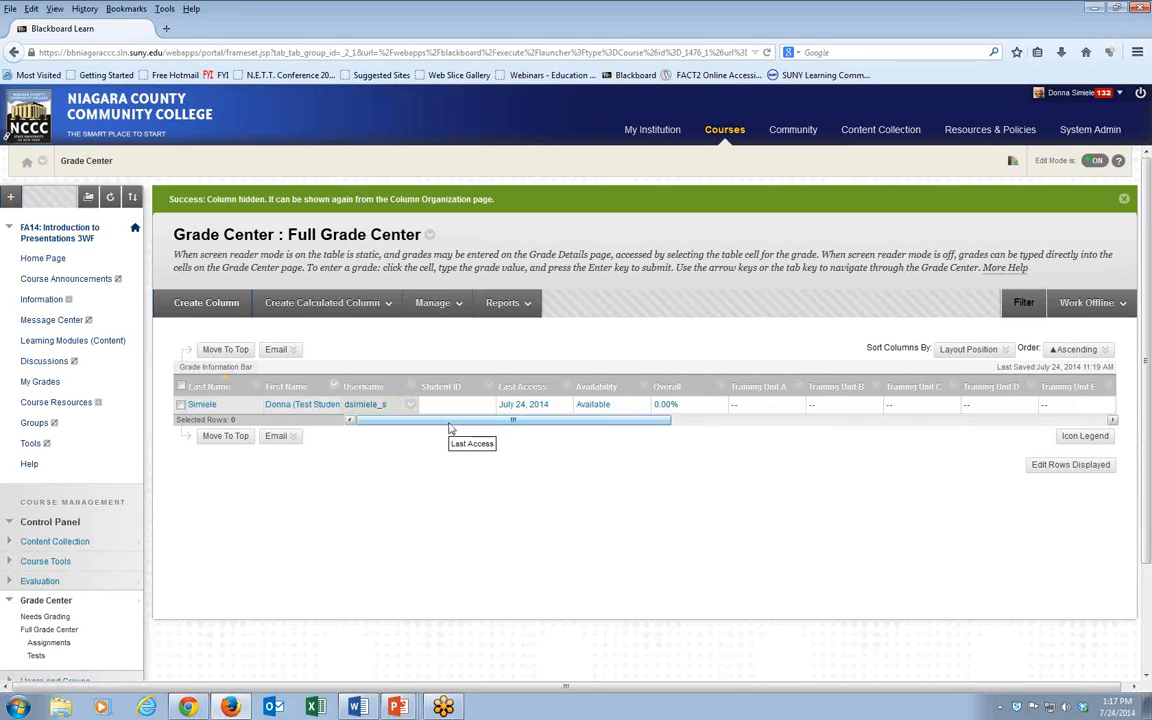
pyautogui.click(411, 388)
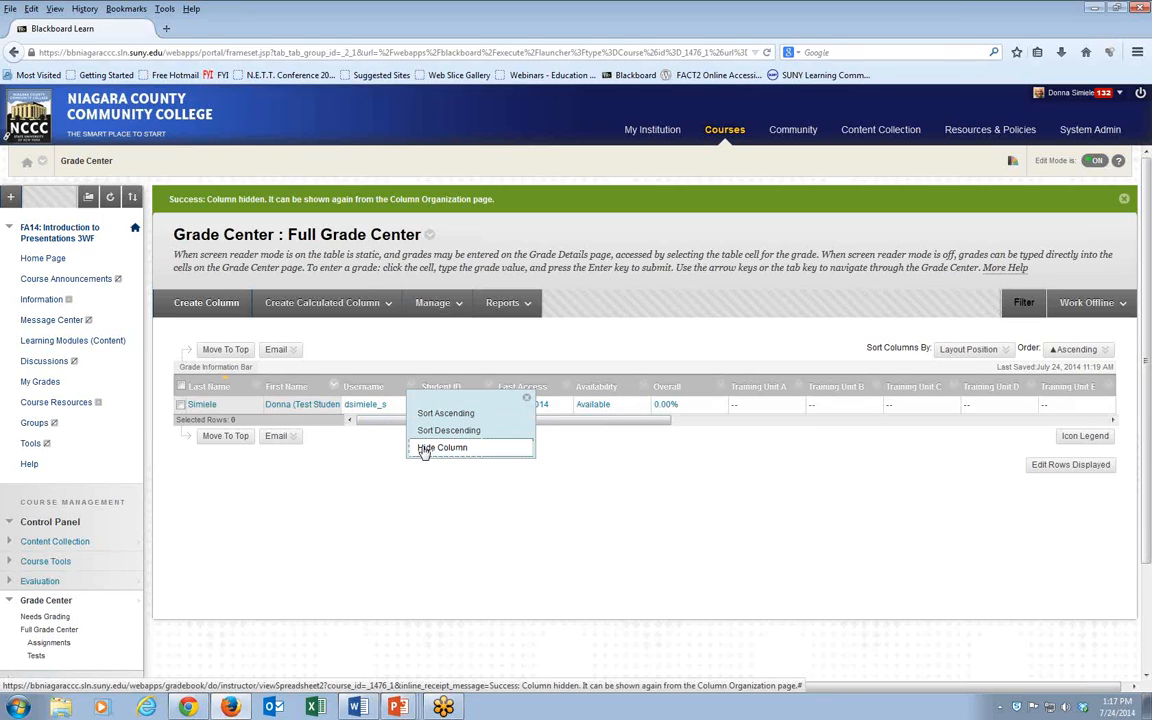
pyautogui.click(424, 449)
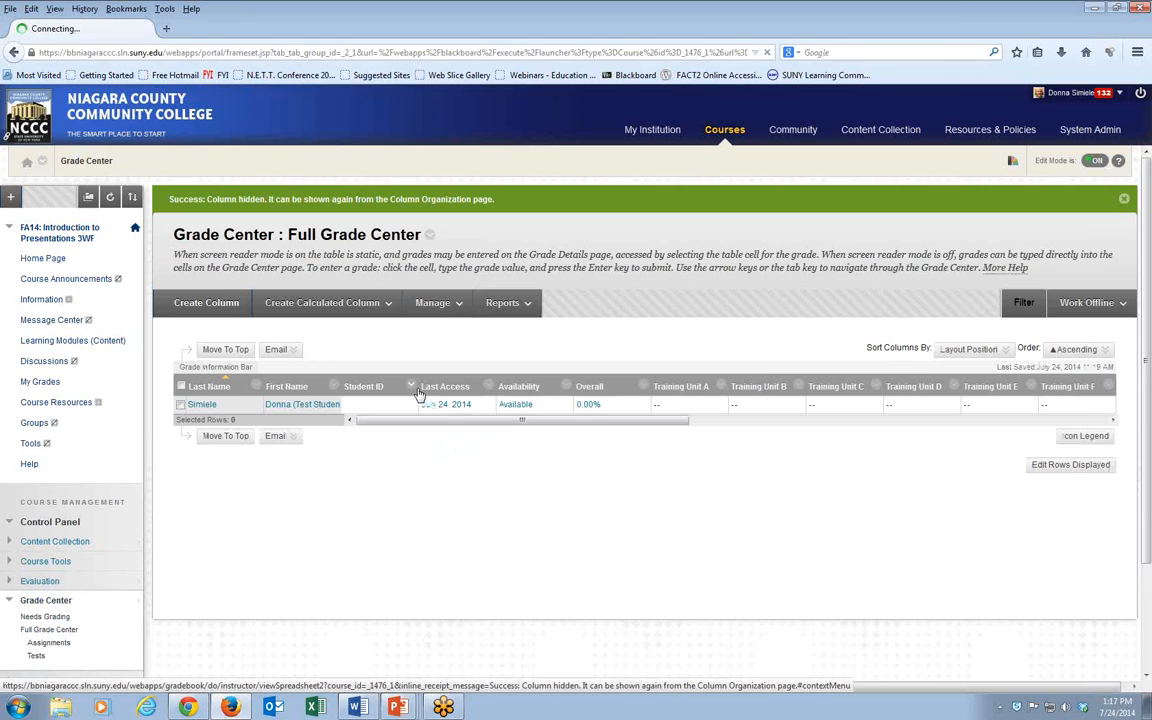
pyautogui.click(411, 388)
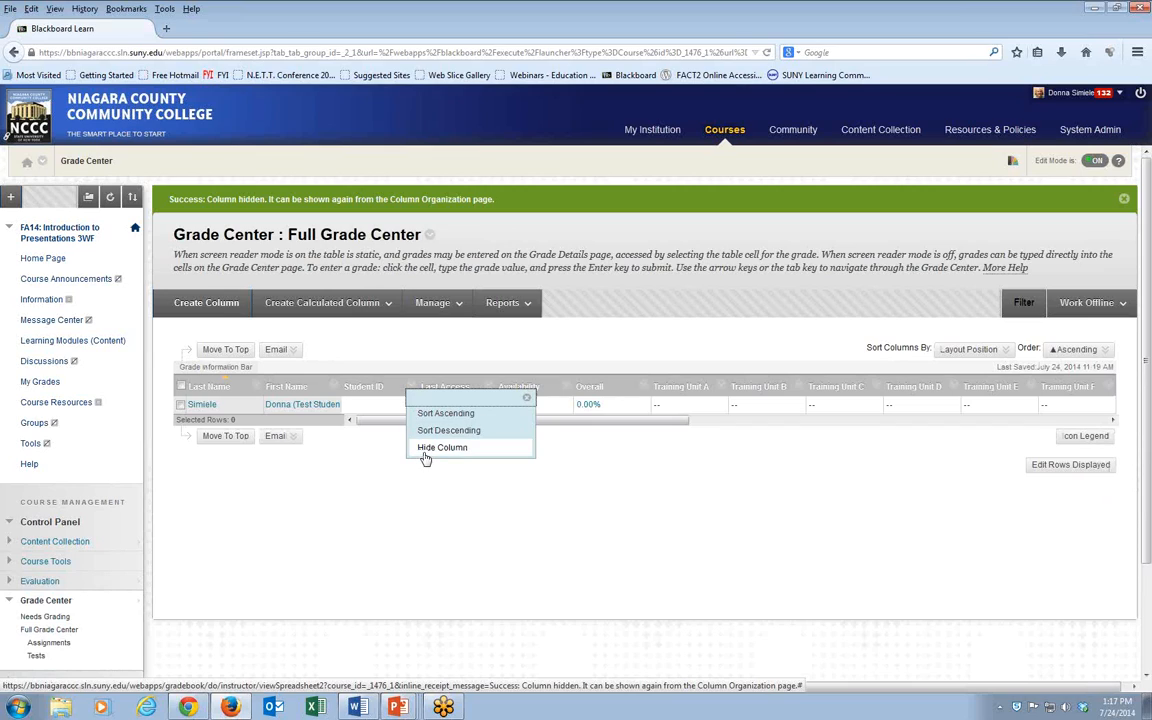
pyautogui.click(424, 447)
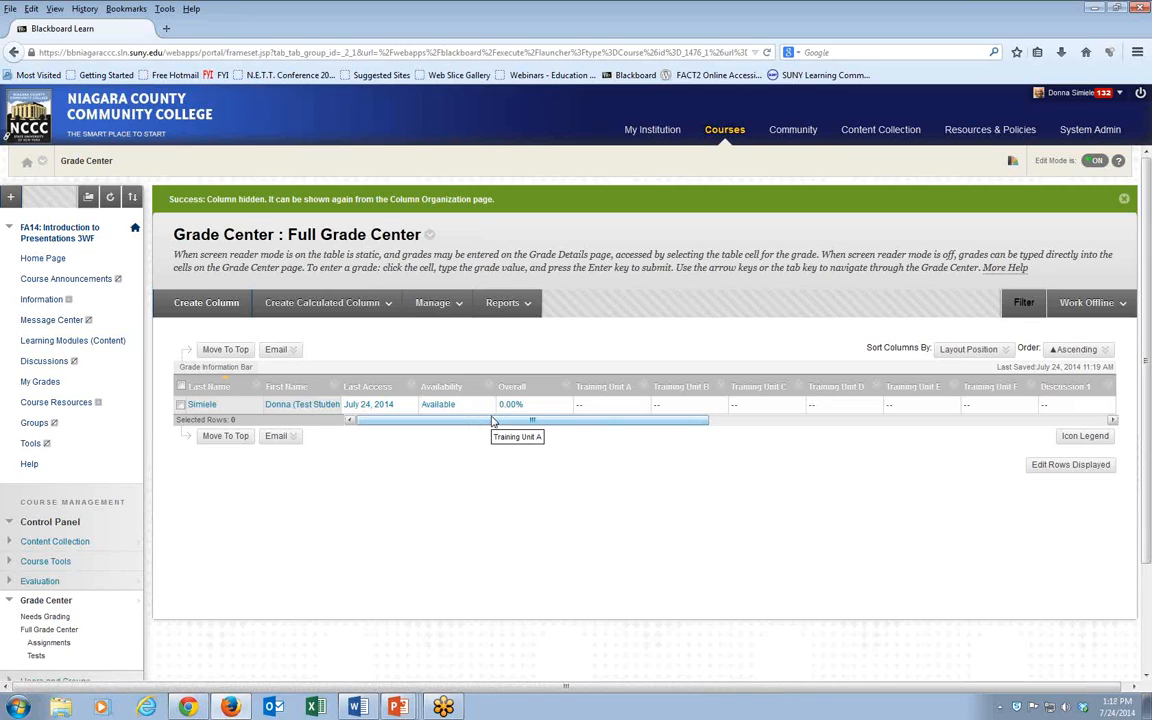
# Step: Open Column Organization and examine which columns are hidden or shown in both the all-views and Not in a Grading Period tables
pyautogui.click(434, 304)
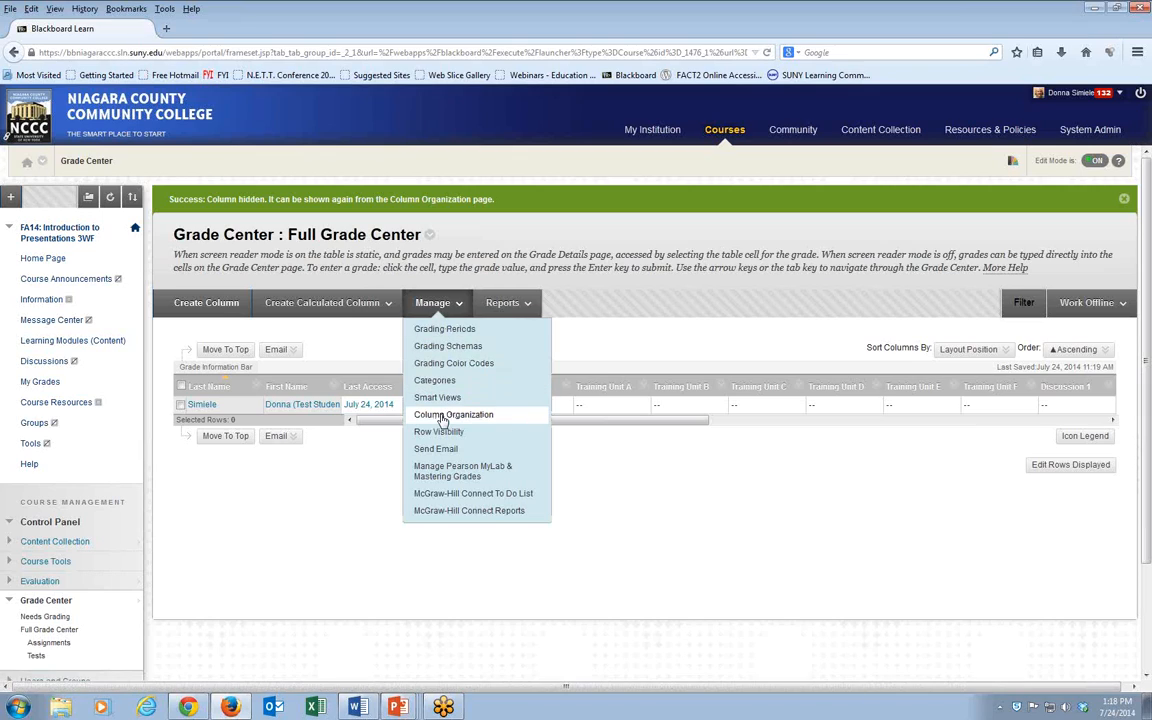
pyautogui.click(443, 416)
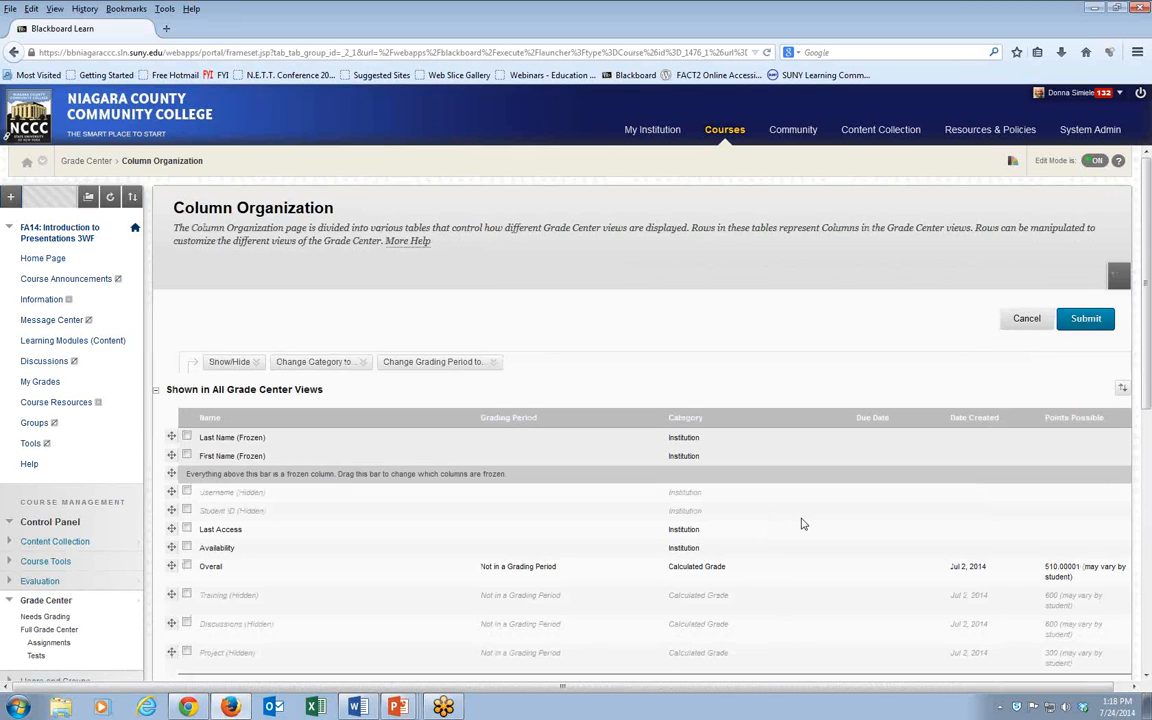
pyautogui.scroll(-2, 801, 524)
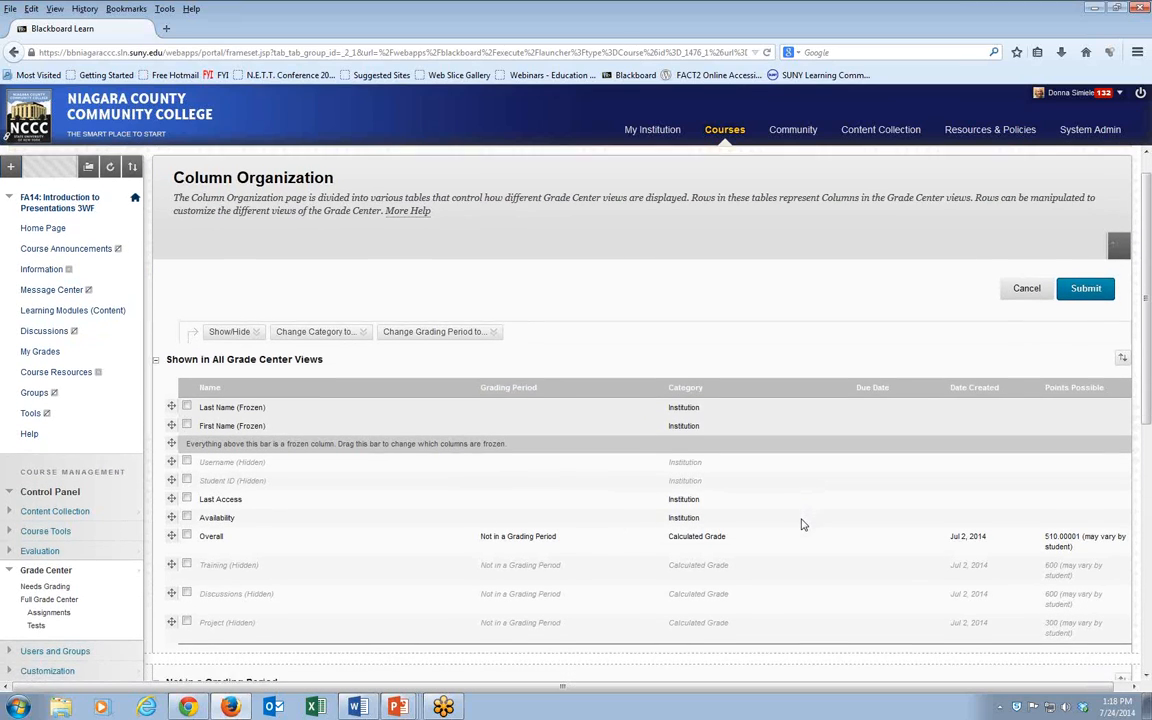
pyautogui.scroll(-1, 801, 524)
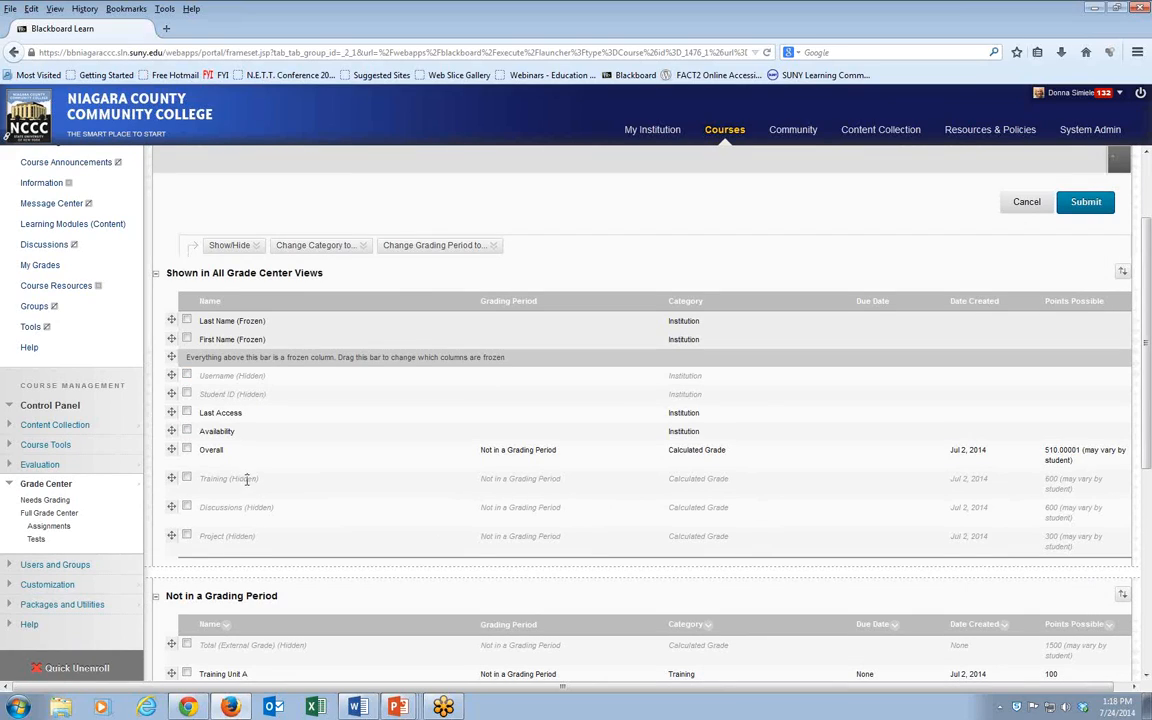
pyautogui.scroll(-1, 324, 516)
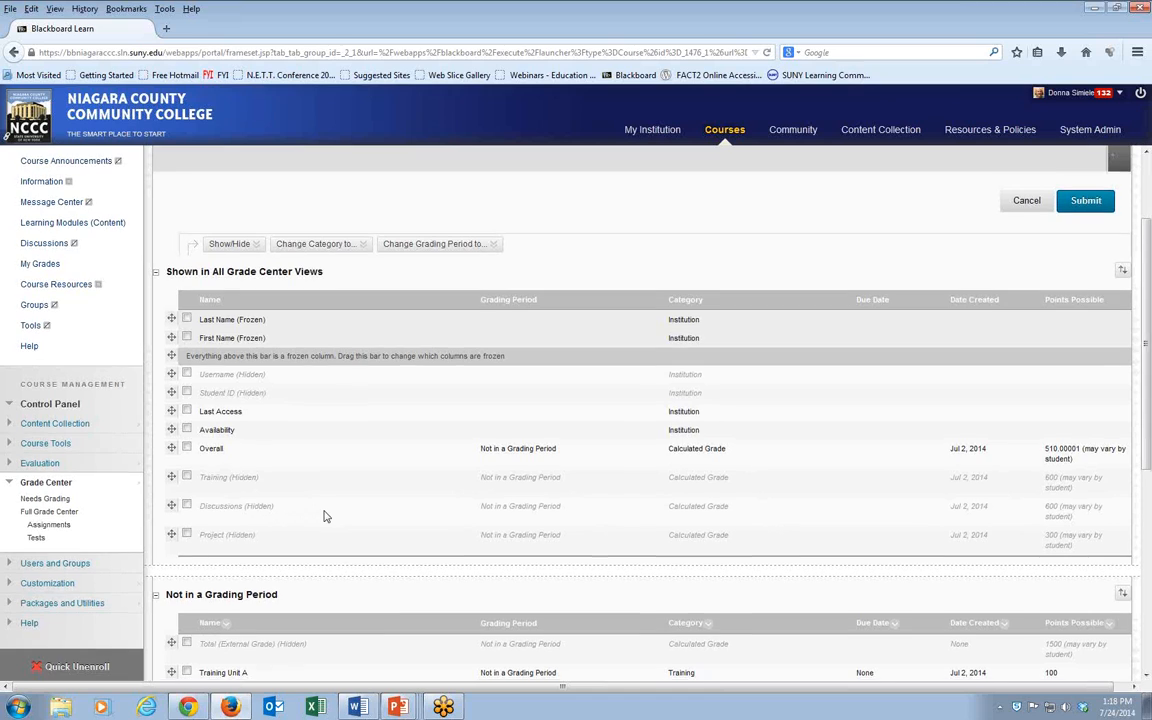
pyautogui.scroll(-3, 324, 516)
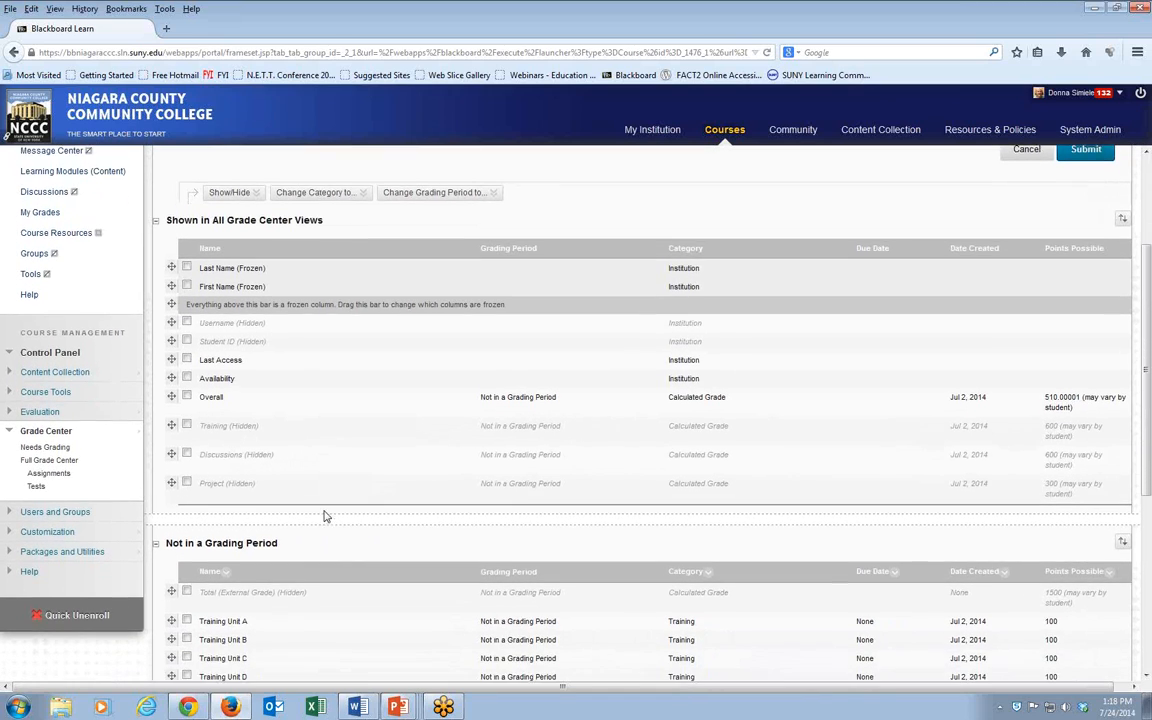
pyautogui.scroll(-1, 324, 516)
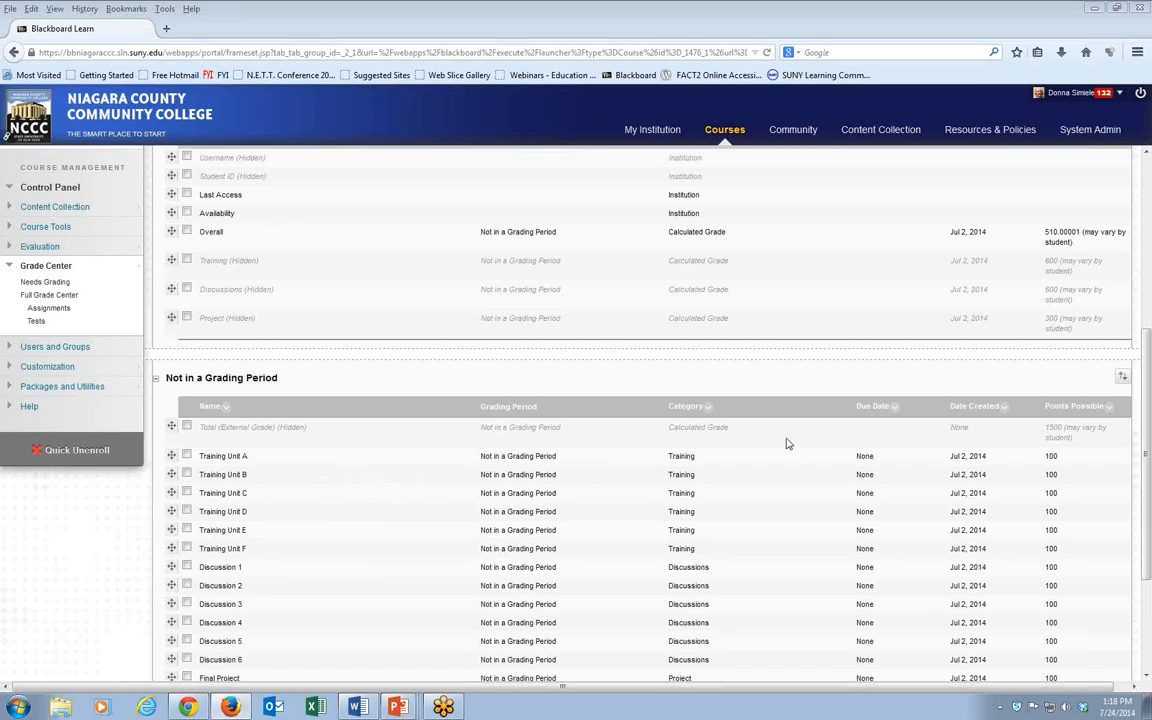
pyautogui.moveTo(1147, 425); pyautogui.dragTo(1147, 545)
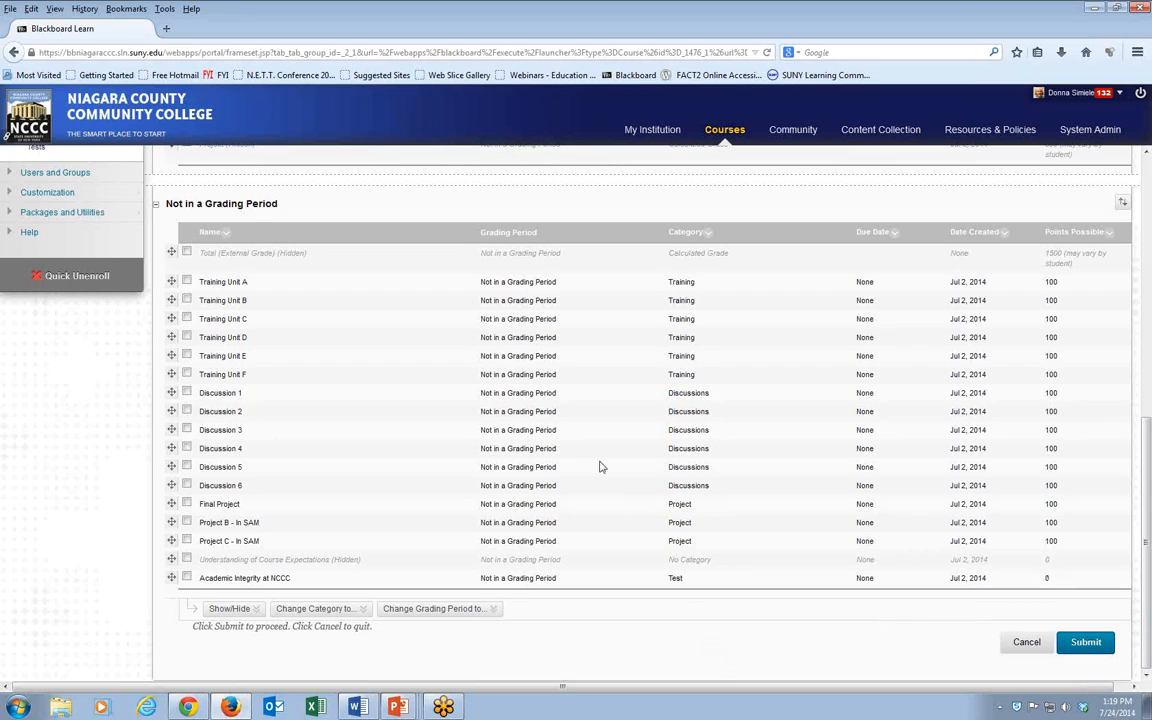
# Step: Show the hidden Total (External Grade) column through Column Organization, submit the change, and hide the column again from the Full Grade Center
pyautogui.scroll(1, 372, 392)
pyautogui.scroll(1, 372, 398)
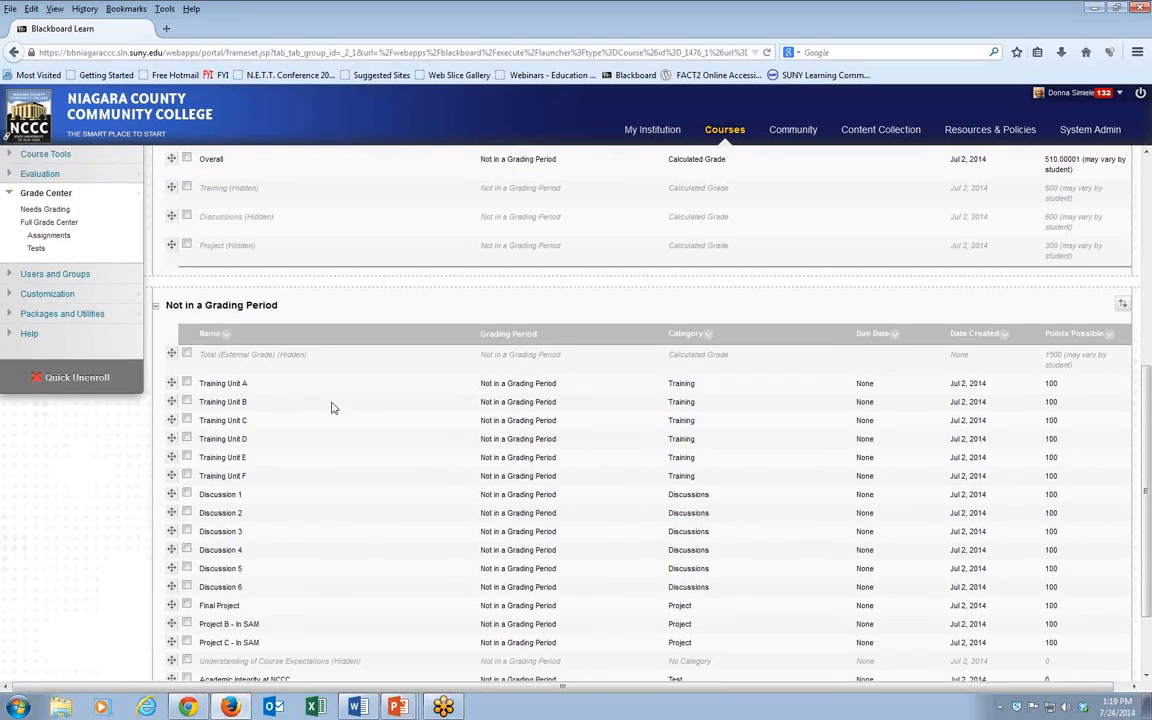
pyautogui.click(187, 357)
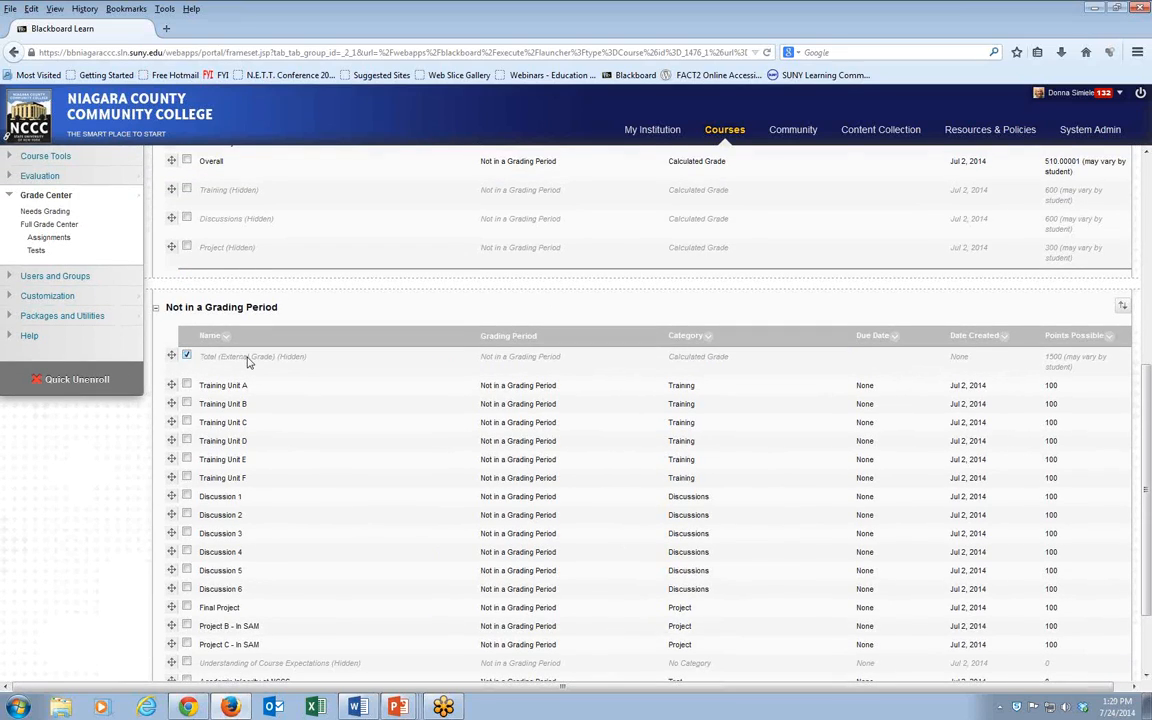
pyautogui.scroll(-2, 280, 380)
pyautogui.click(230, 609)
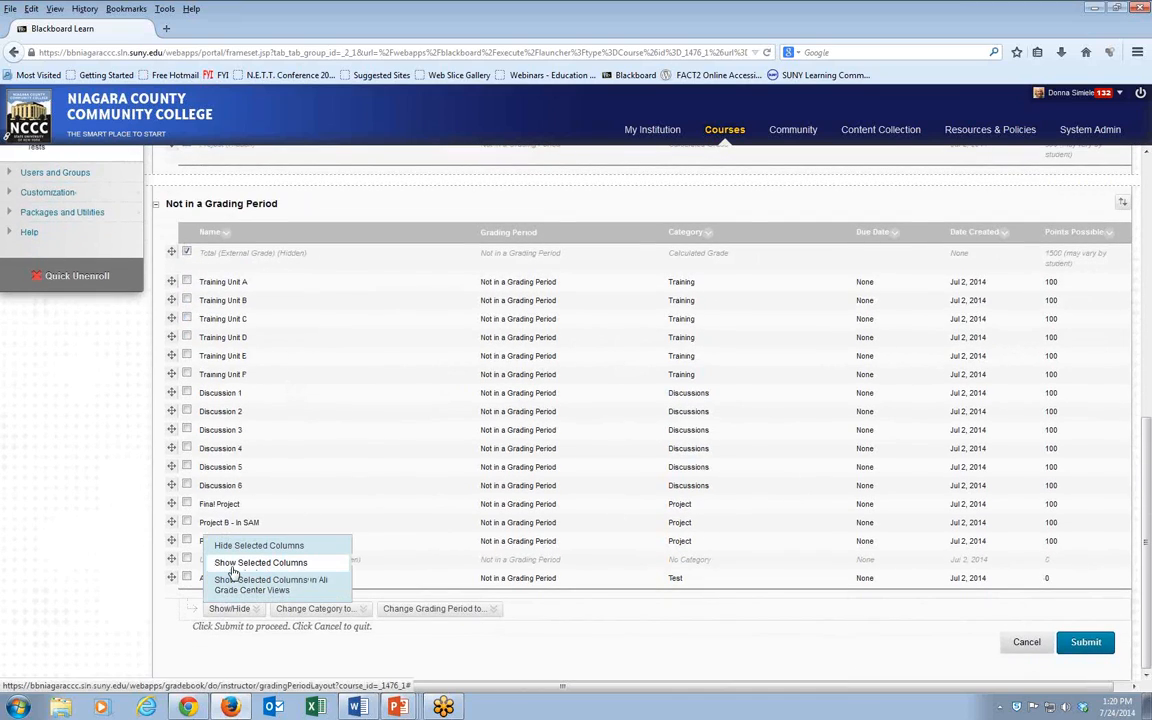
pyautogui.click(233, 571)
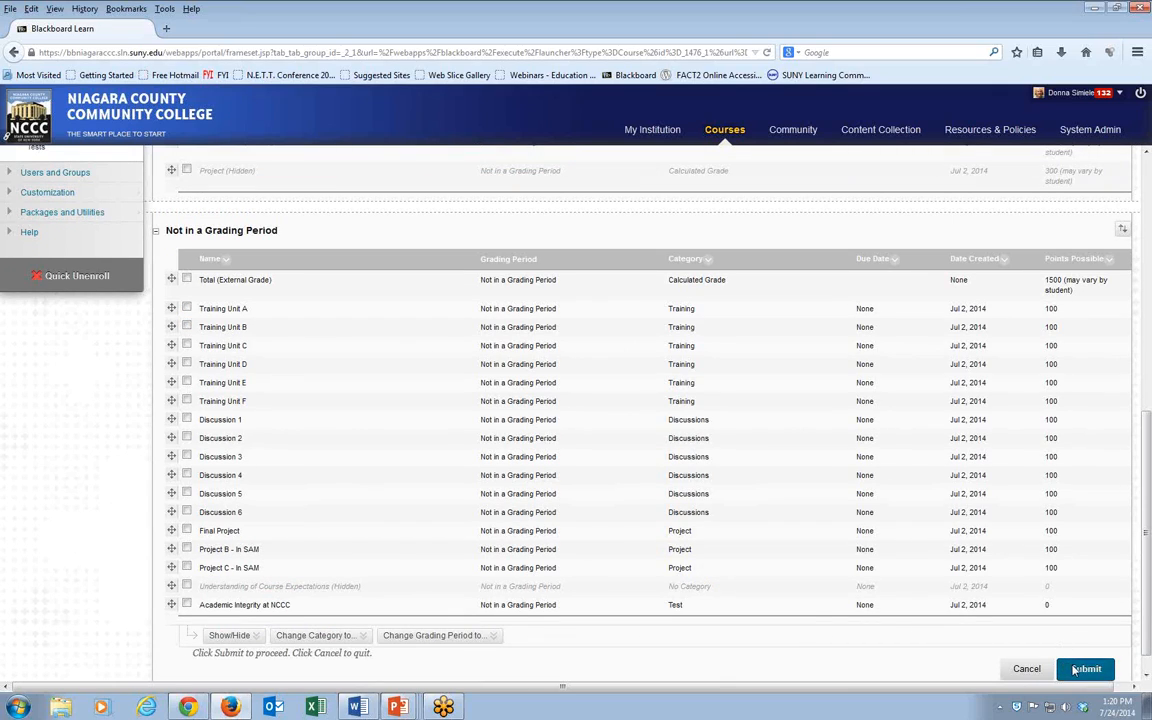
pyautogui.click(1077, 669)
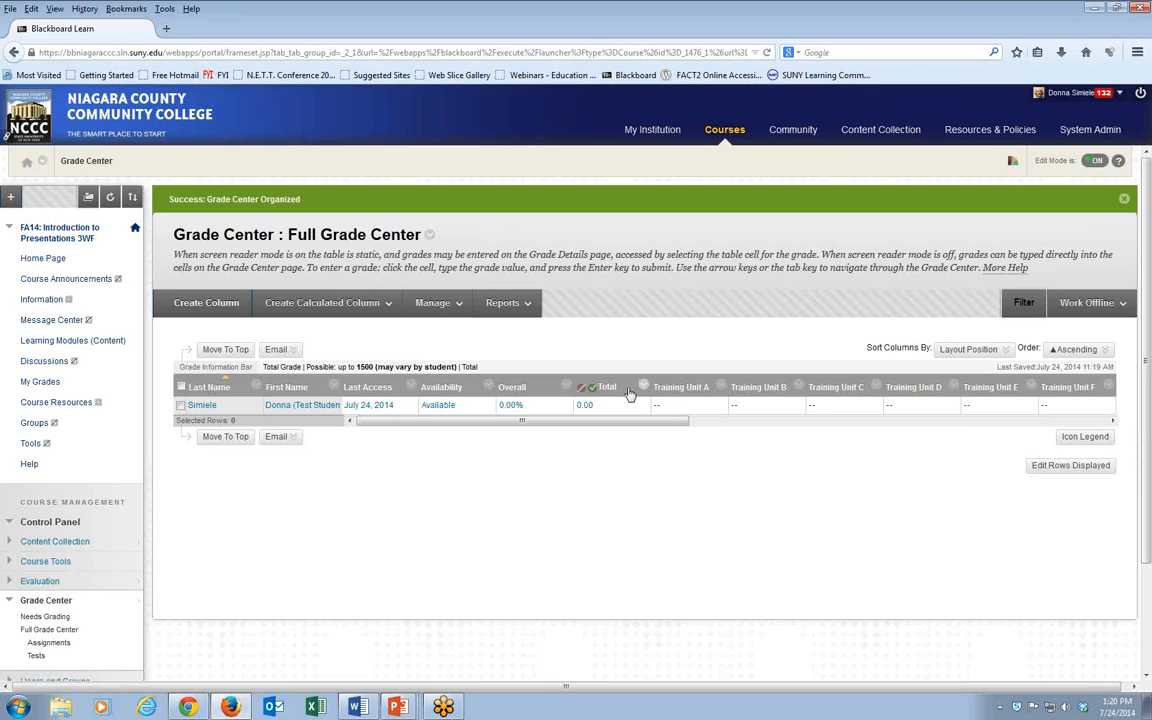
pyautogui.click(644, 387)
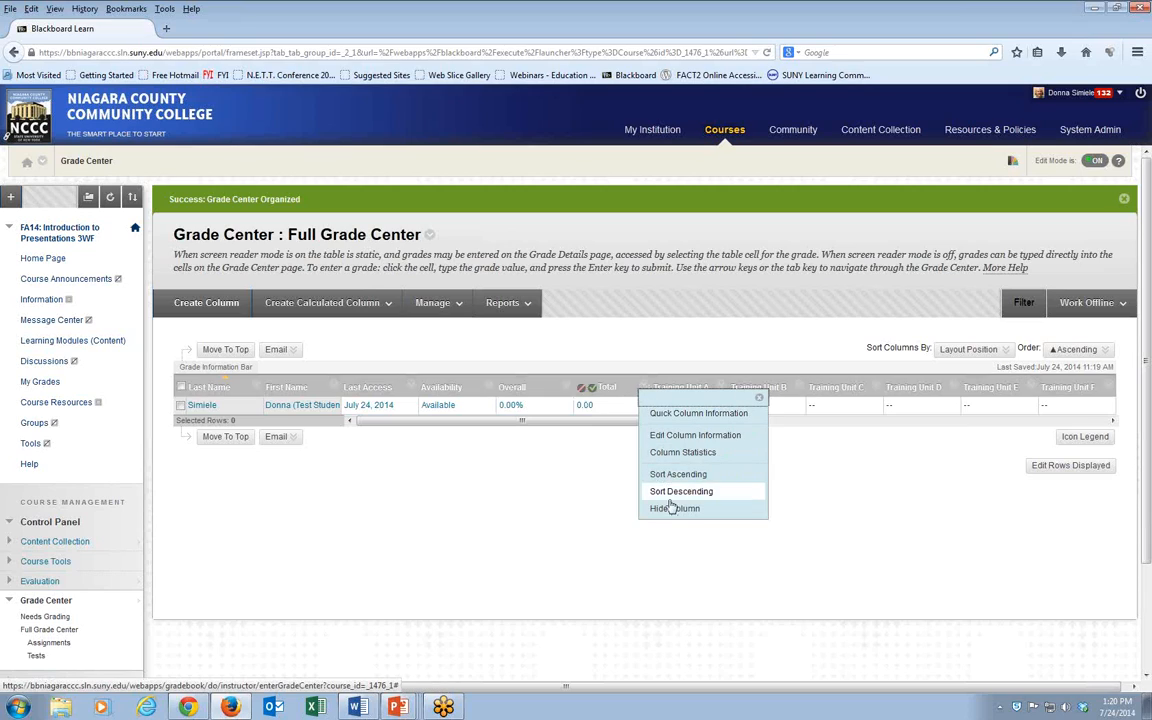
pyautogui.click(672, 509)
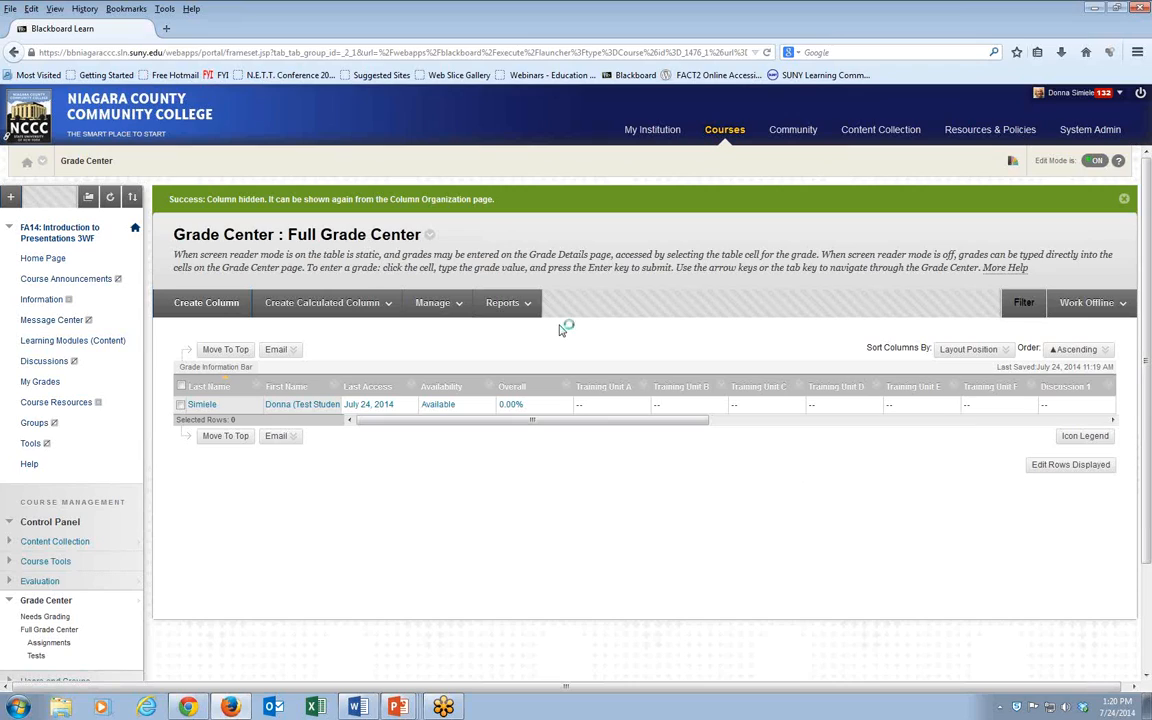
# Step: Open the ANGEL Letter grading schema for editing, review its percentage-to-letter mapping, and submit it
pyautogui.click(434, 303)
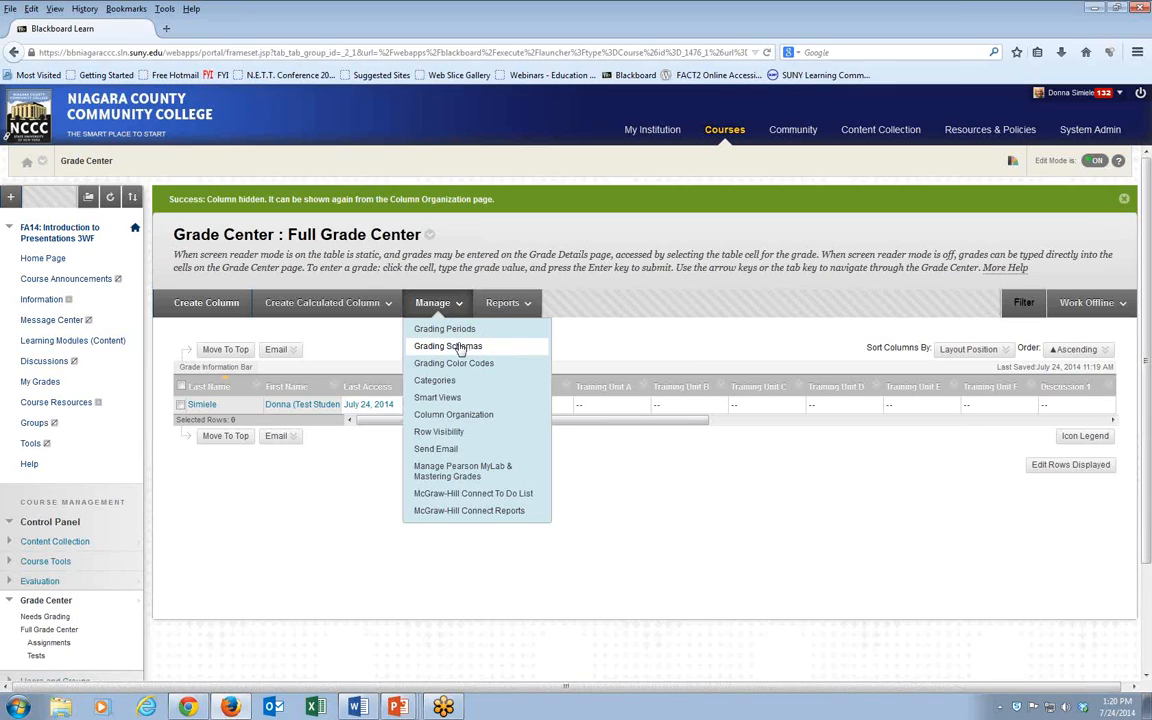
pyautogui.click(459, 346)
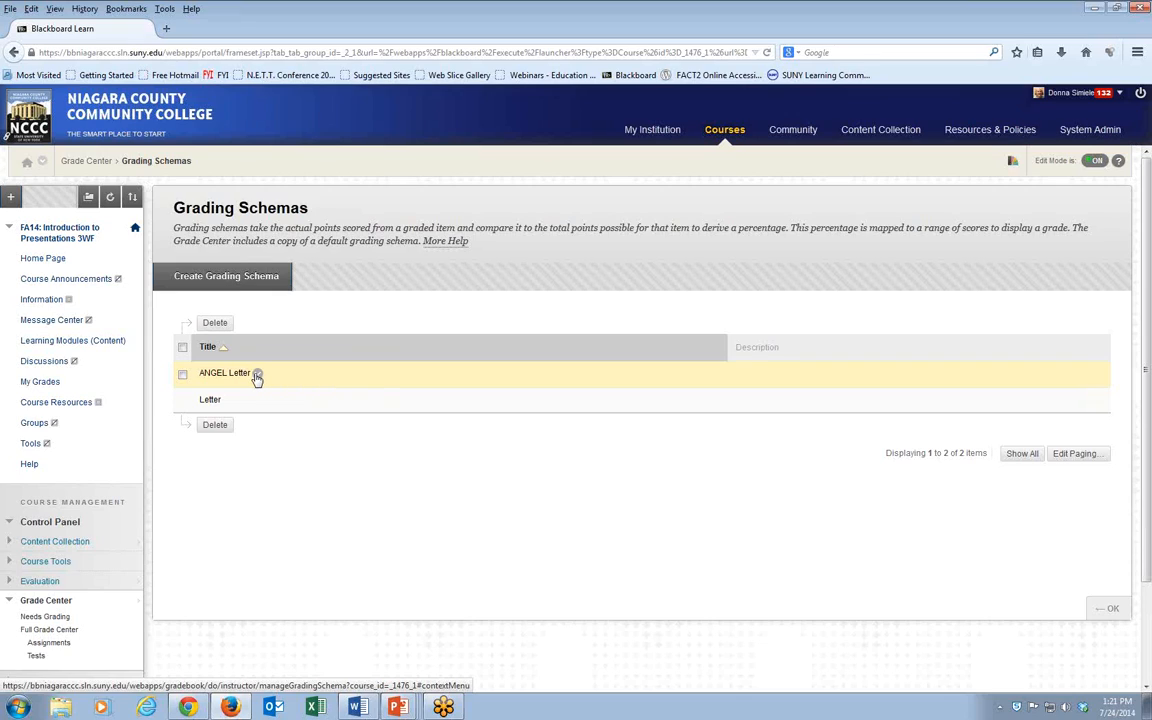
pyautogui.click(258, 375)
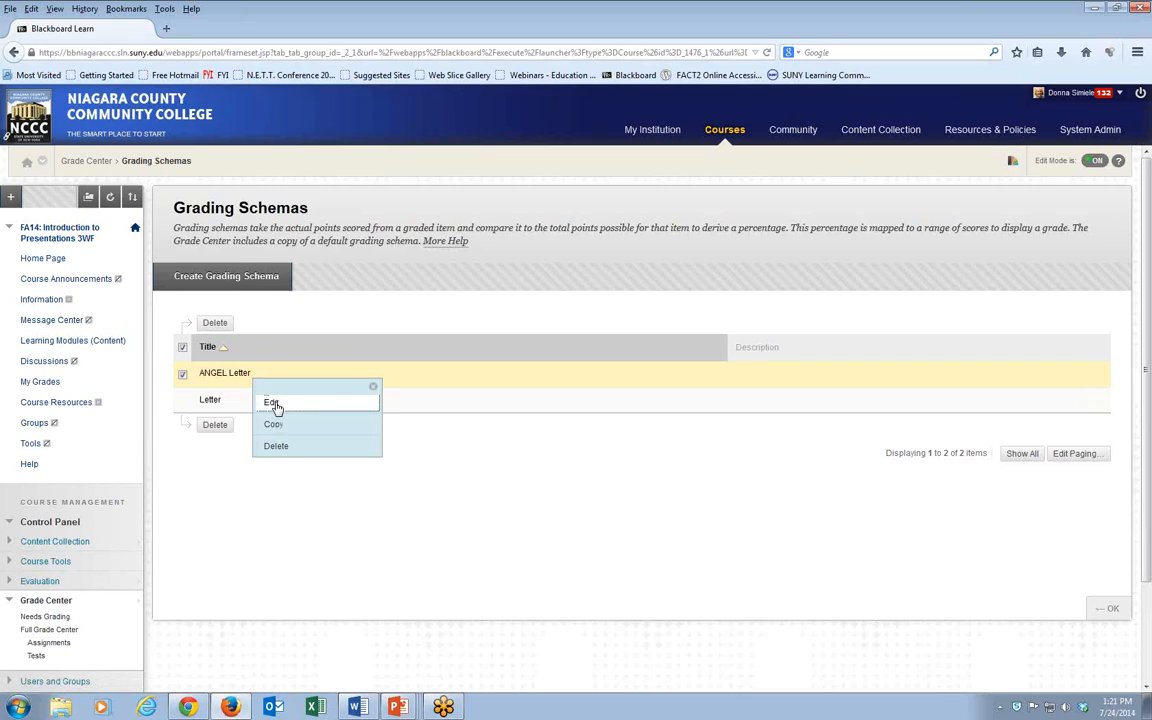
pyautogui.click(276, 406)
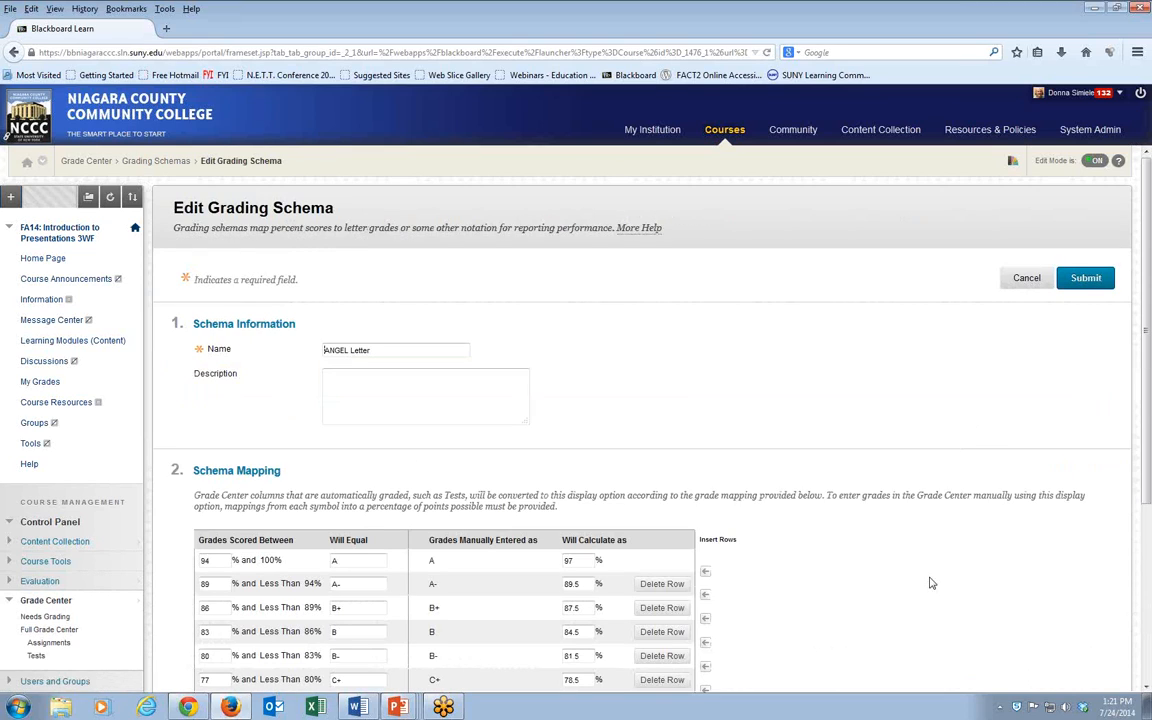
pyautogui.scroll(-4, 931, 597)
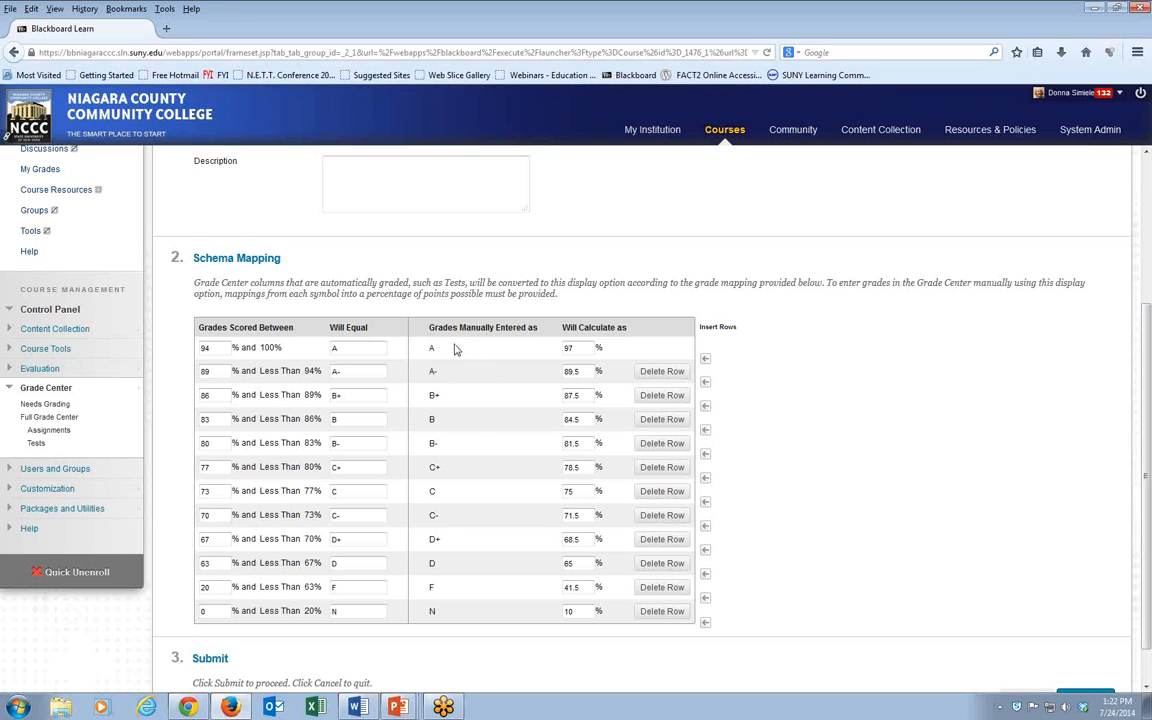
pyautogui.doubleClick(569, 347)
pyautogui.click(857, 494)
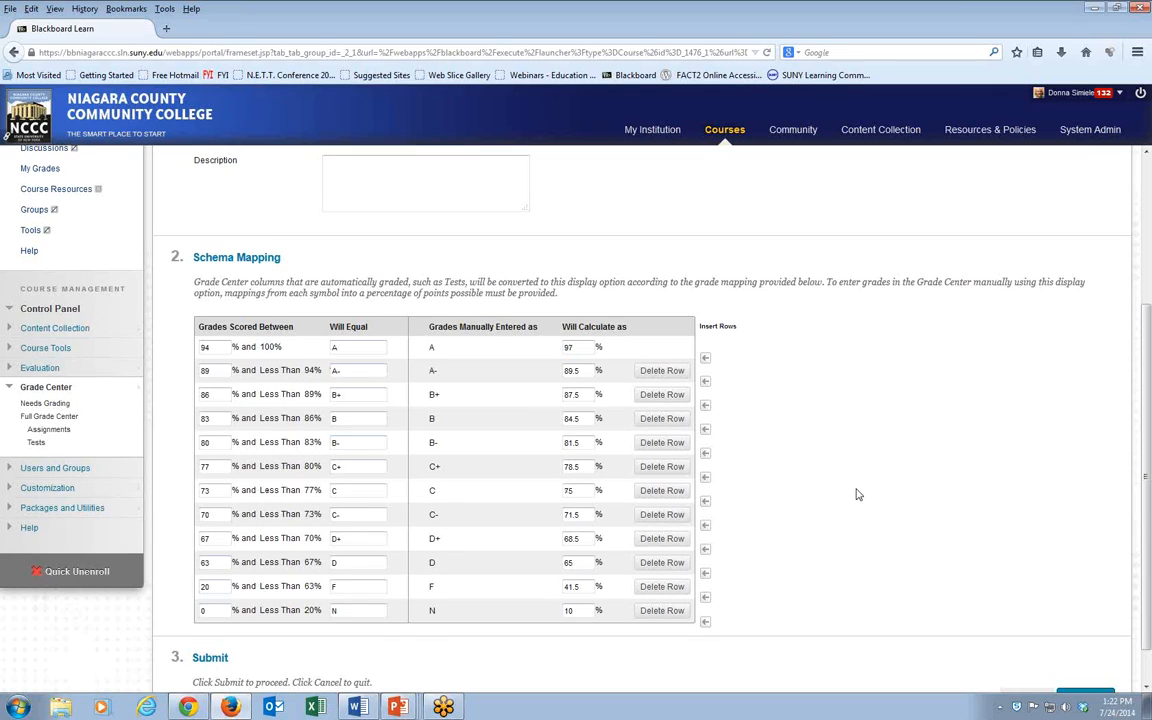
pyautogui.scroll(-1, 857, 494)
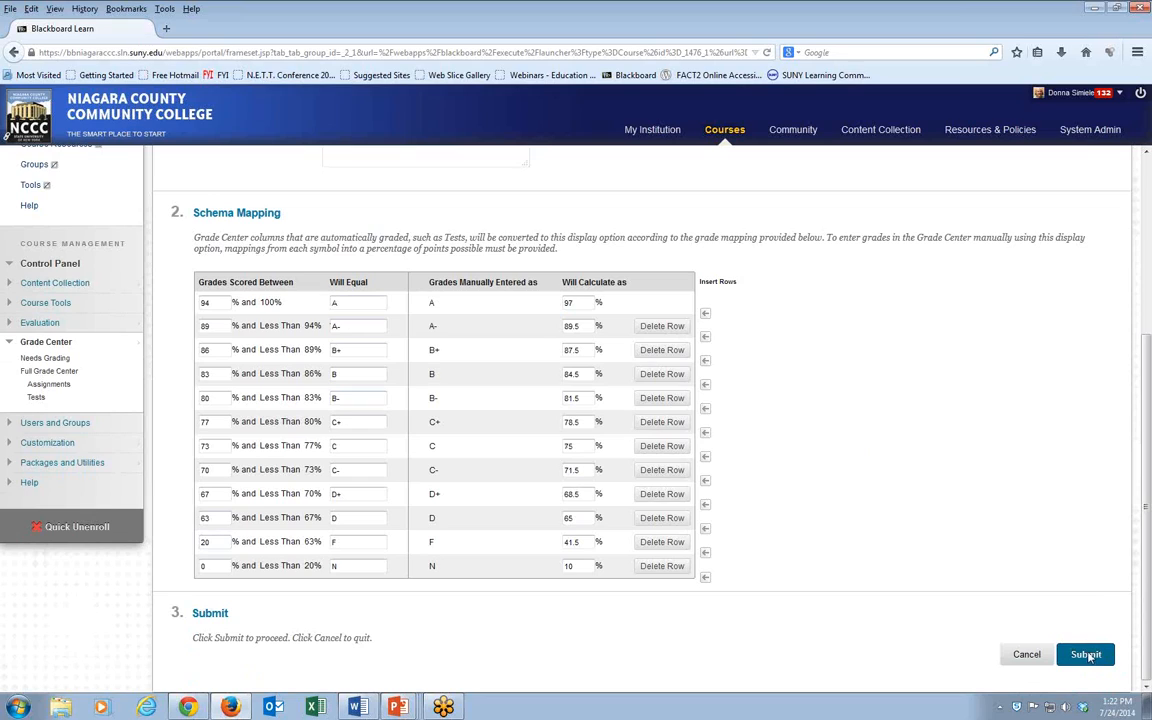
pyautogui.click(1098, 660)
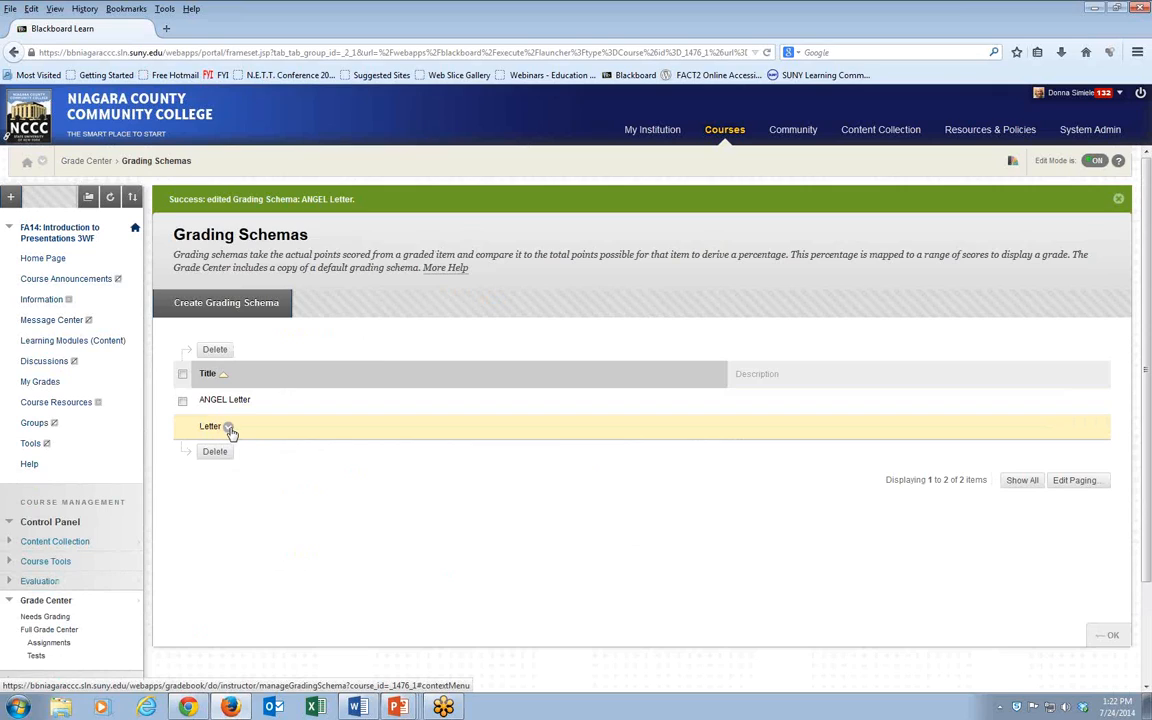
# Step: Open the default Letter grading schema for editing, review its mapping, submit it, and return to the Full Grade Center
pyautogui.click(228, 428)
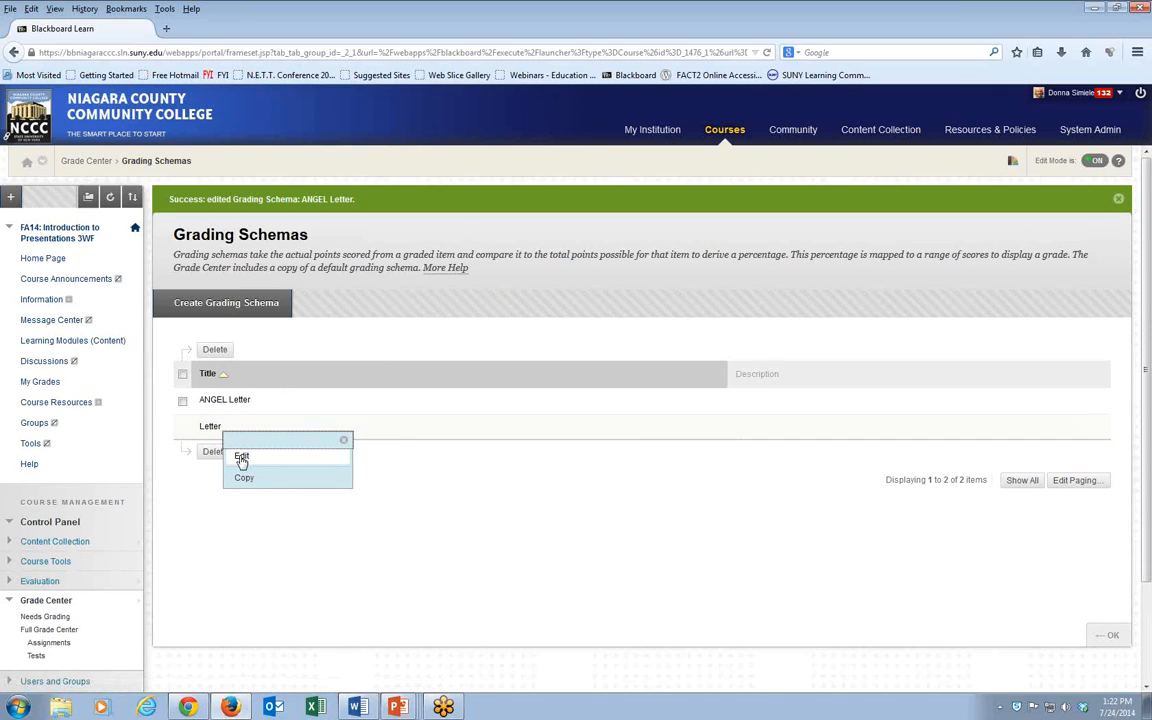
pyautogui.click(240, 455)
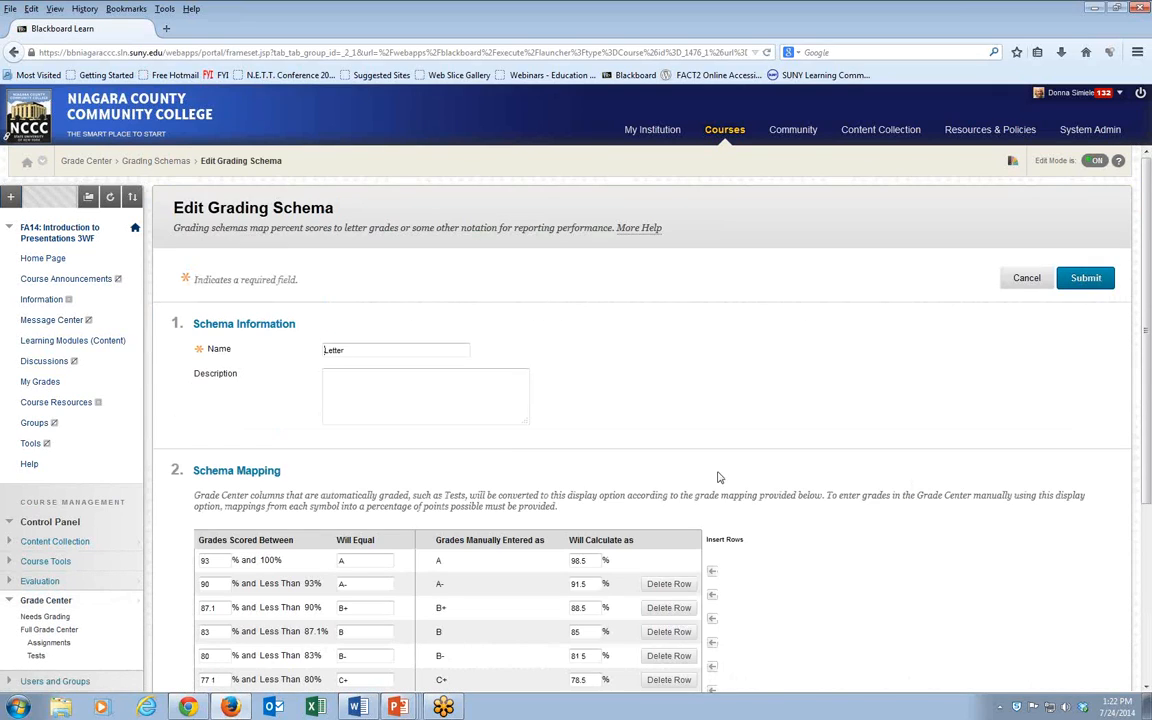
pyautogui.scroll(-5, 945, 543)
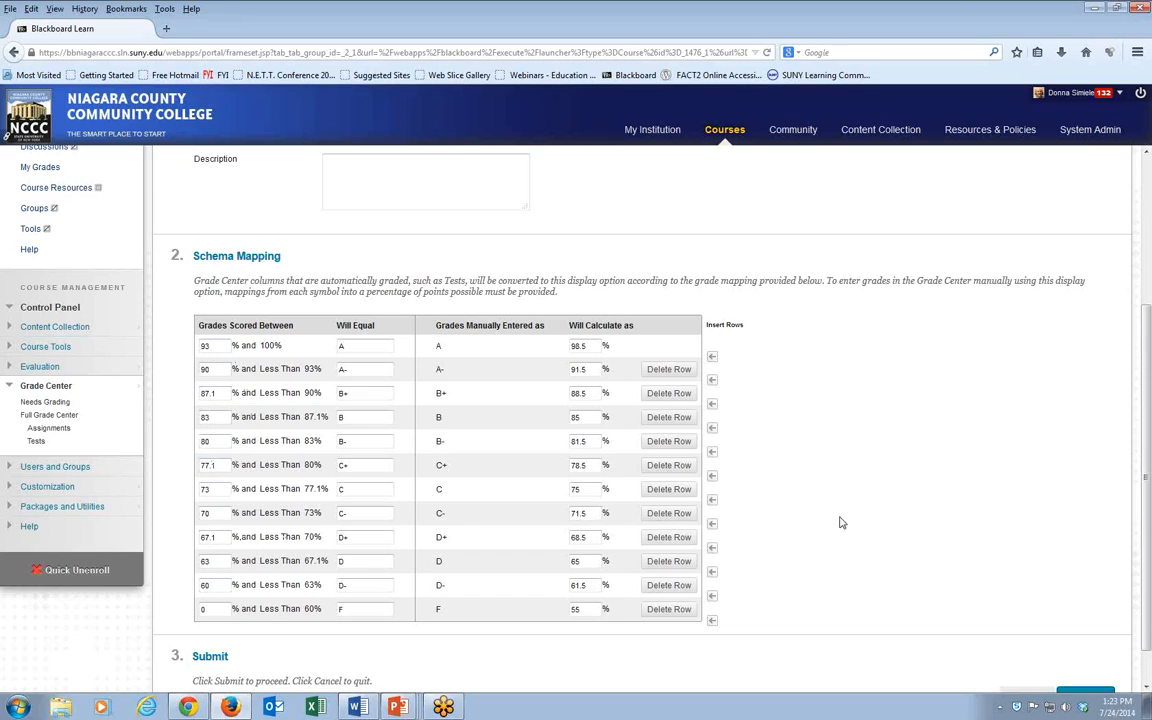
pyautogui.scroll(-1, 840, 522)
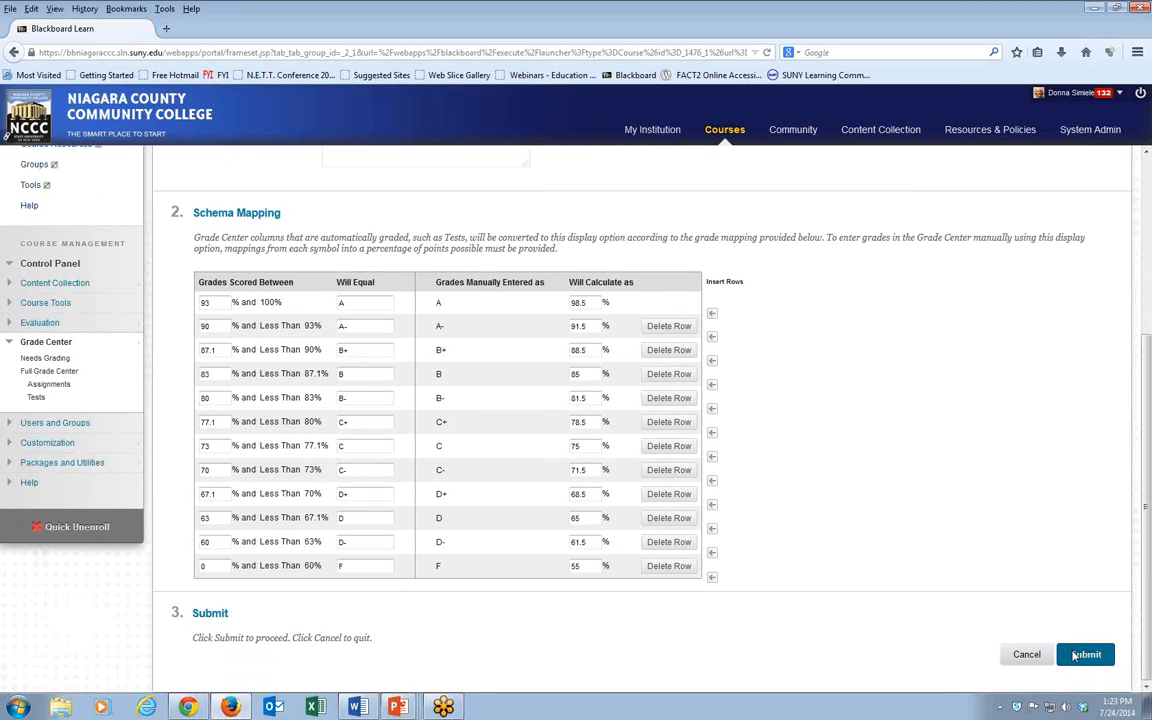
pyautogui.click(1075, 656)
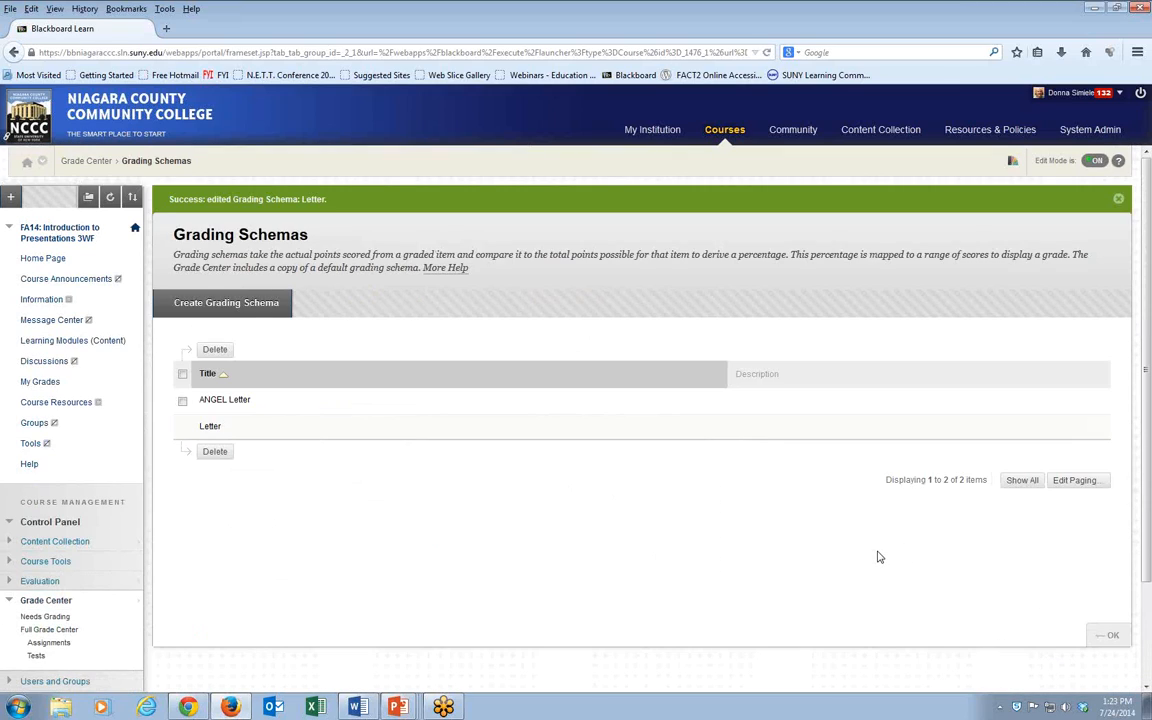
pyautogui.moveTo(238, 401)
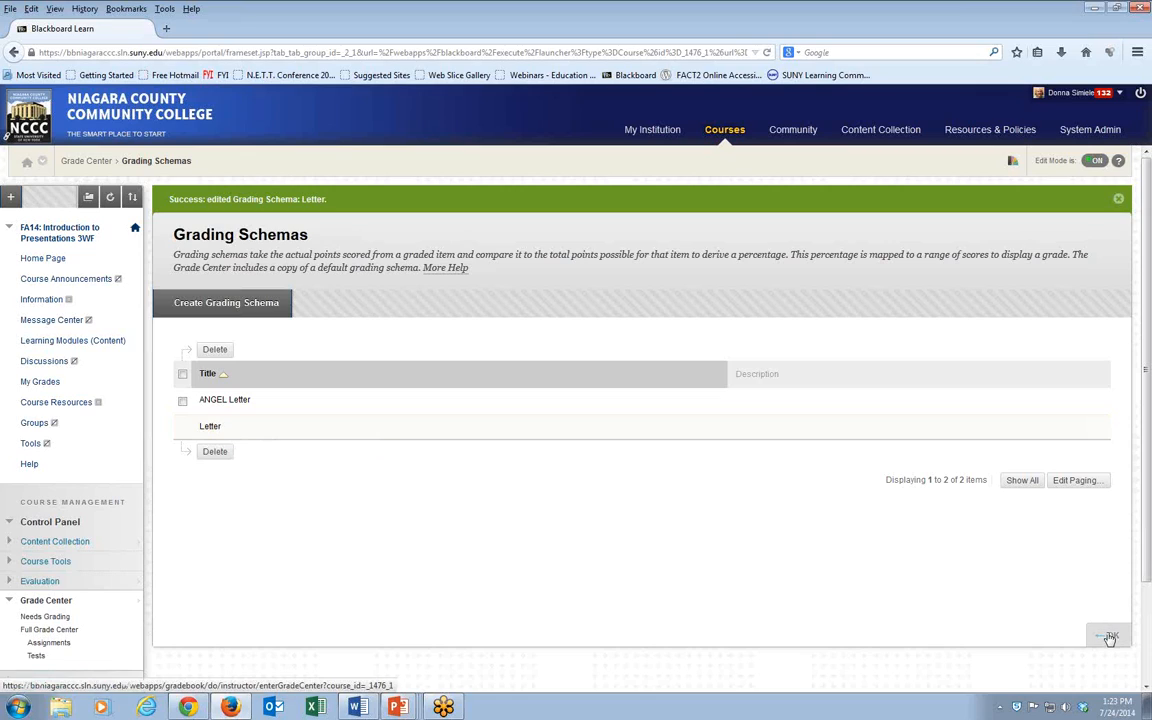
pyautogui.click(1110, 637)
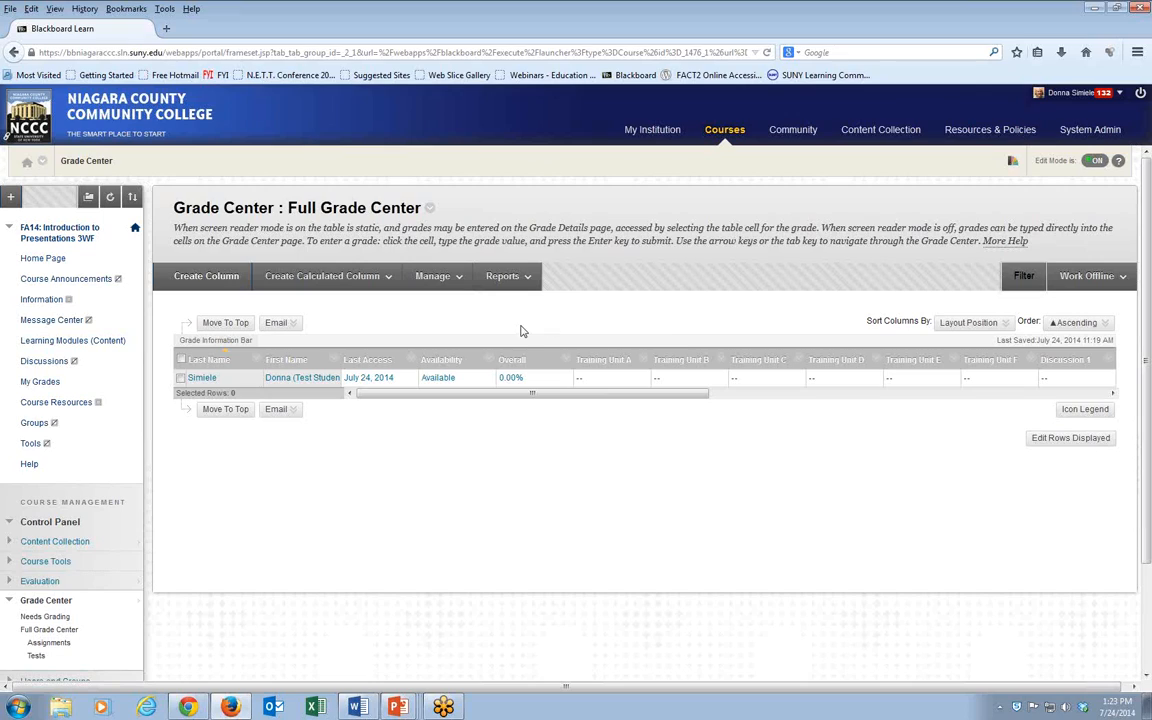
# Step: Move Final Project, Project B - In SAM and Project C - In SAM above Training Unit A in Column Organization and submit the new order
pyautogui.click(444, 281)
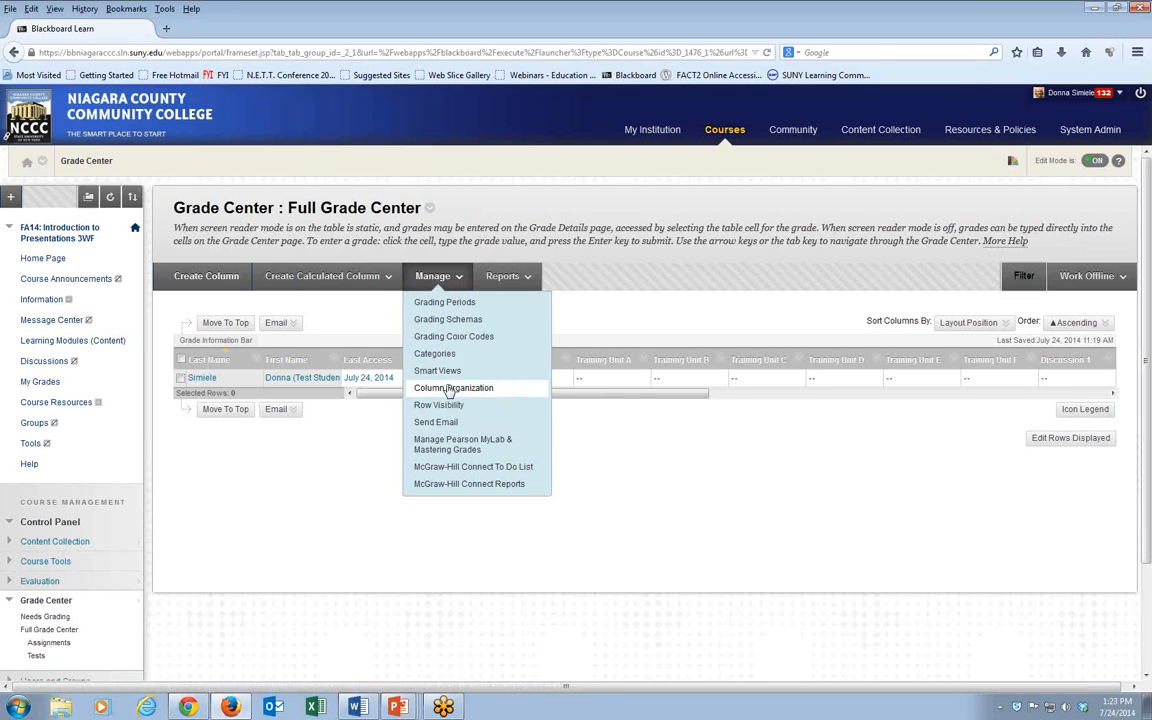
pyautogui.click(449, 389)
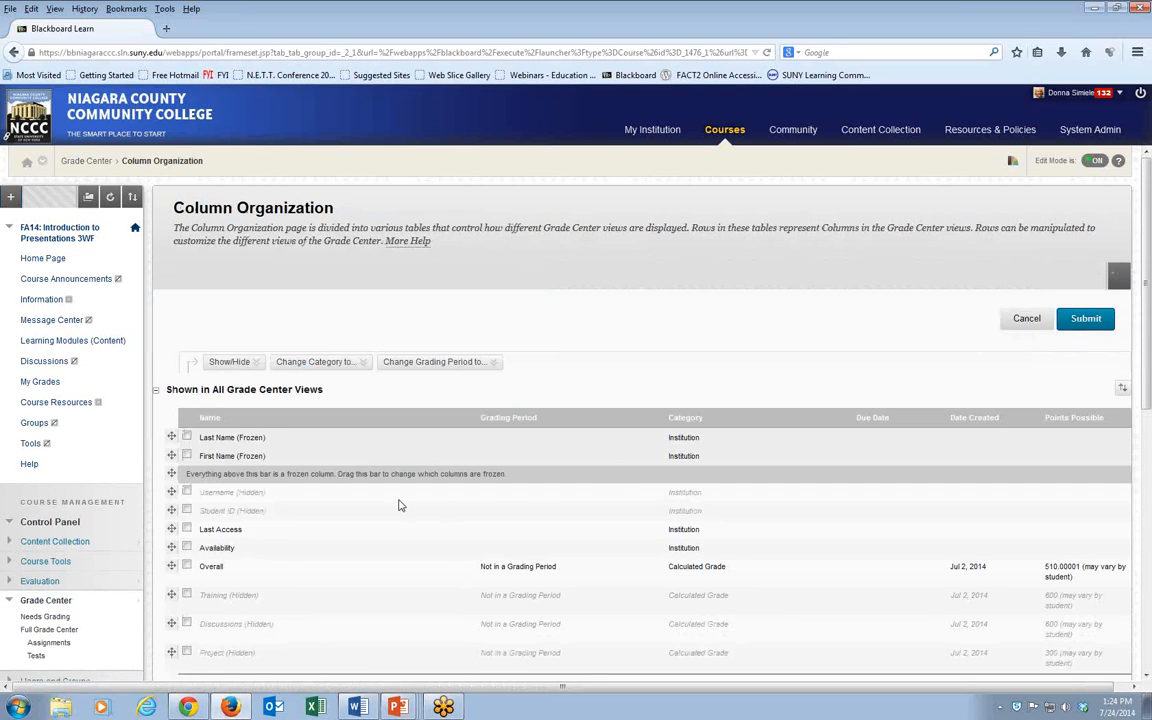
pyautogui.scroll(-2, 375, 533)
pyautogui.scroll(-6, 375, 533)
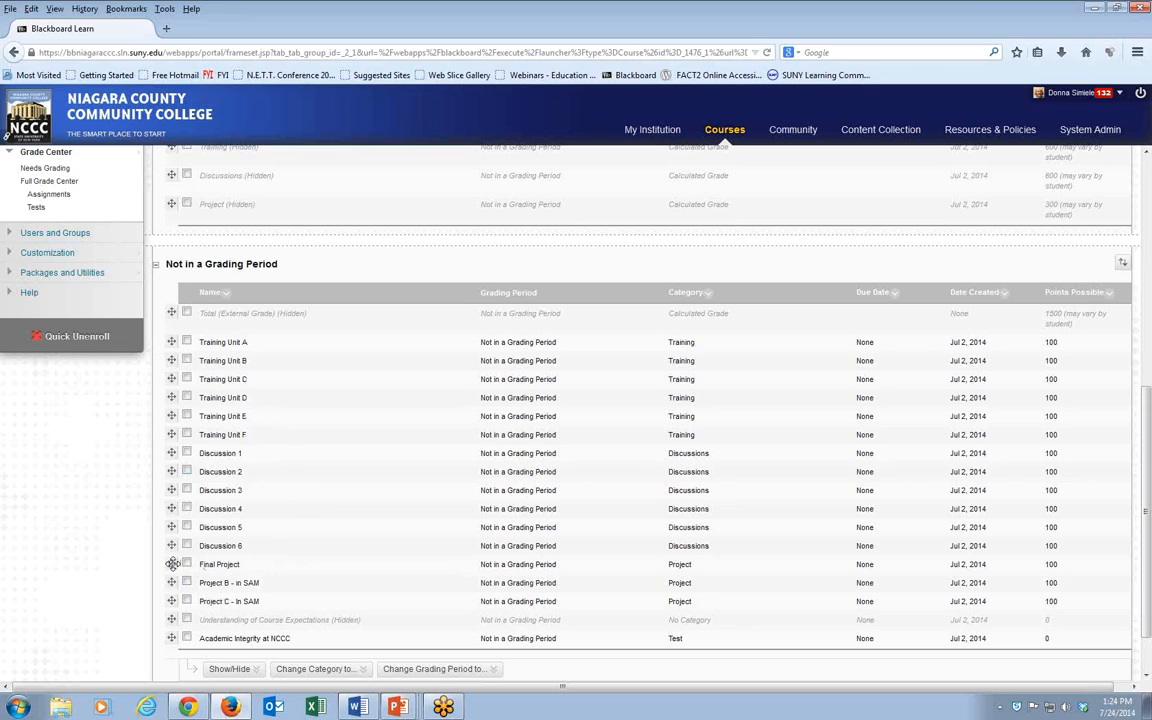
pyautogui.moveTo(173, 564); pyautogui.dragTo(173, 335)
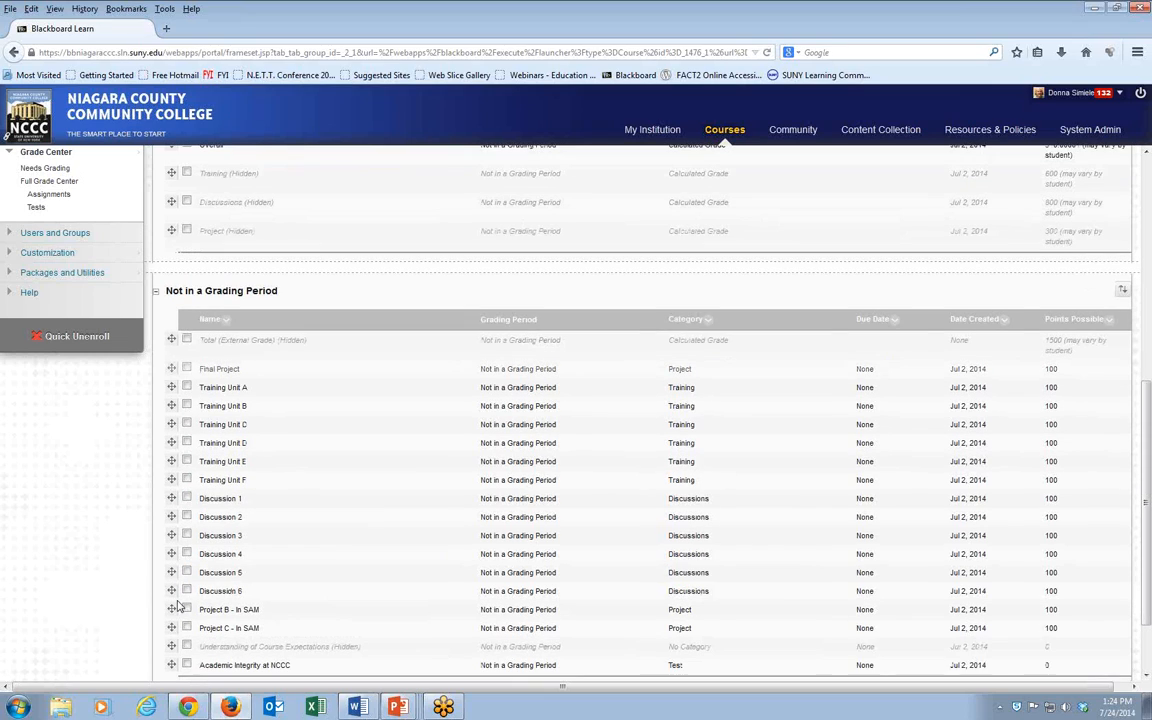
pyautogui.moveTo(171, 609); pyautogui.dragTo(173, 380)
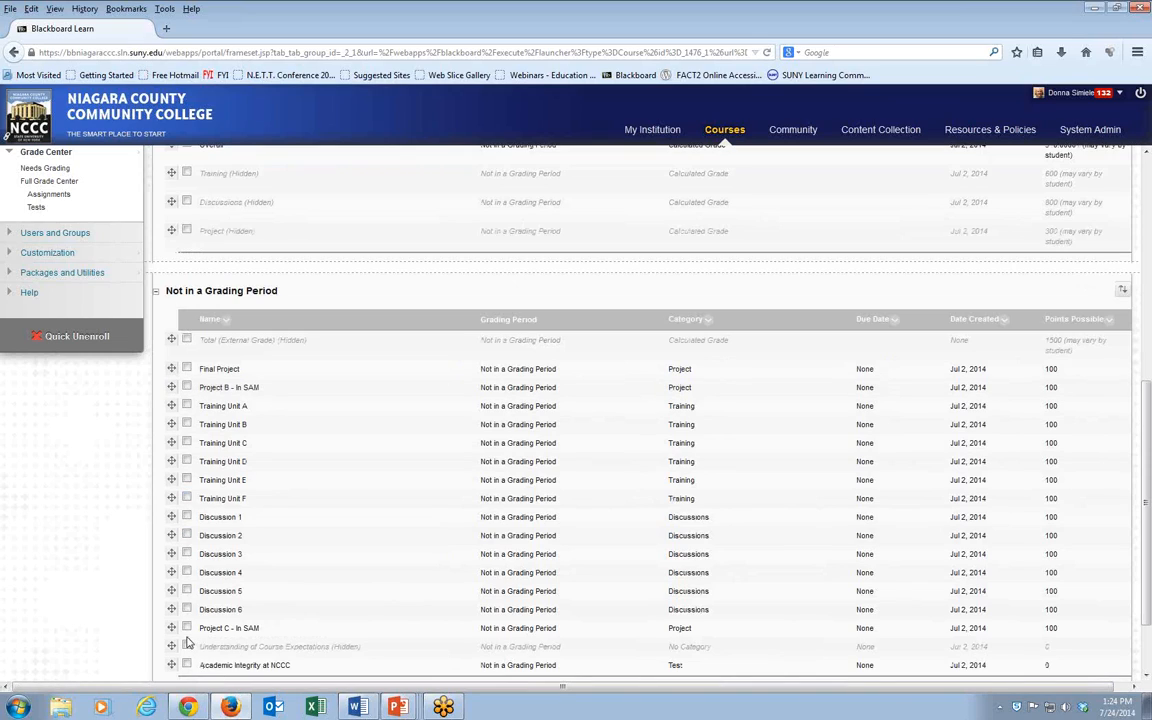
pyautogui.moveTo(172, 627); pyautogui.dragTo(170, 366)
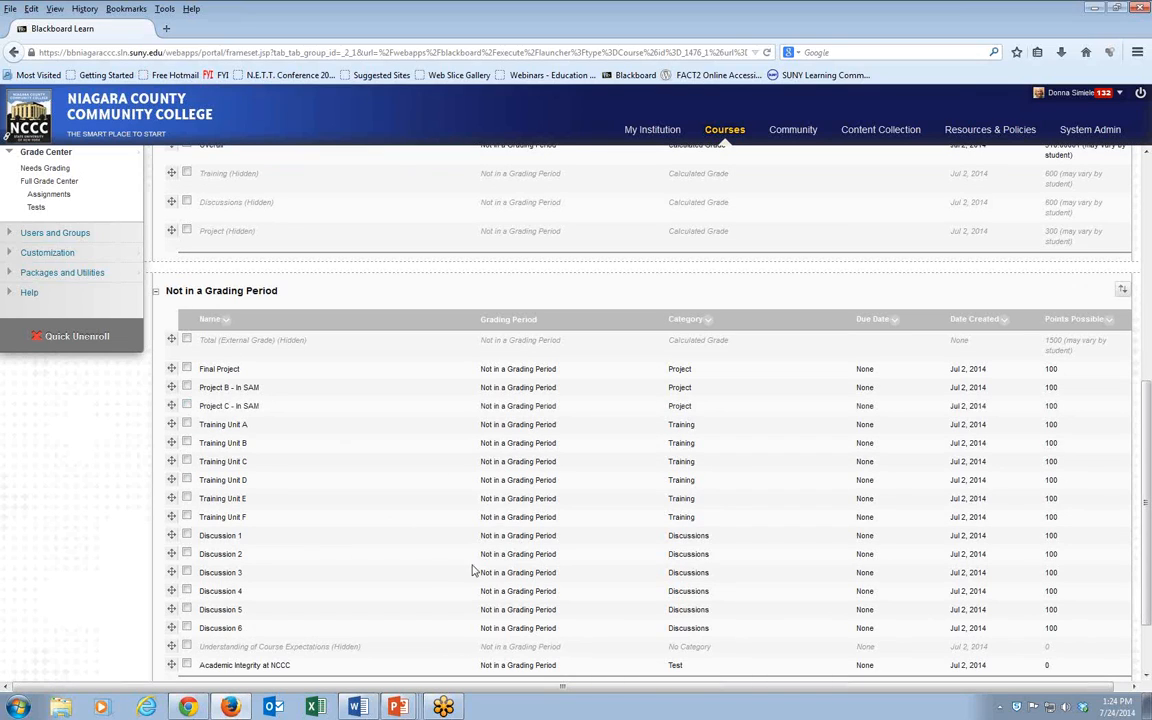
pyautogui.scroll(-2, 437, 576)
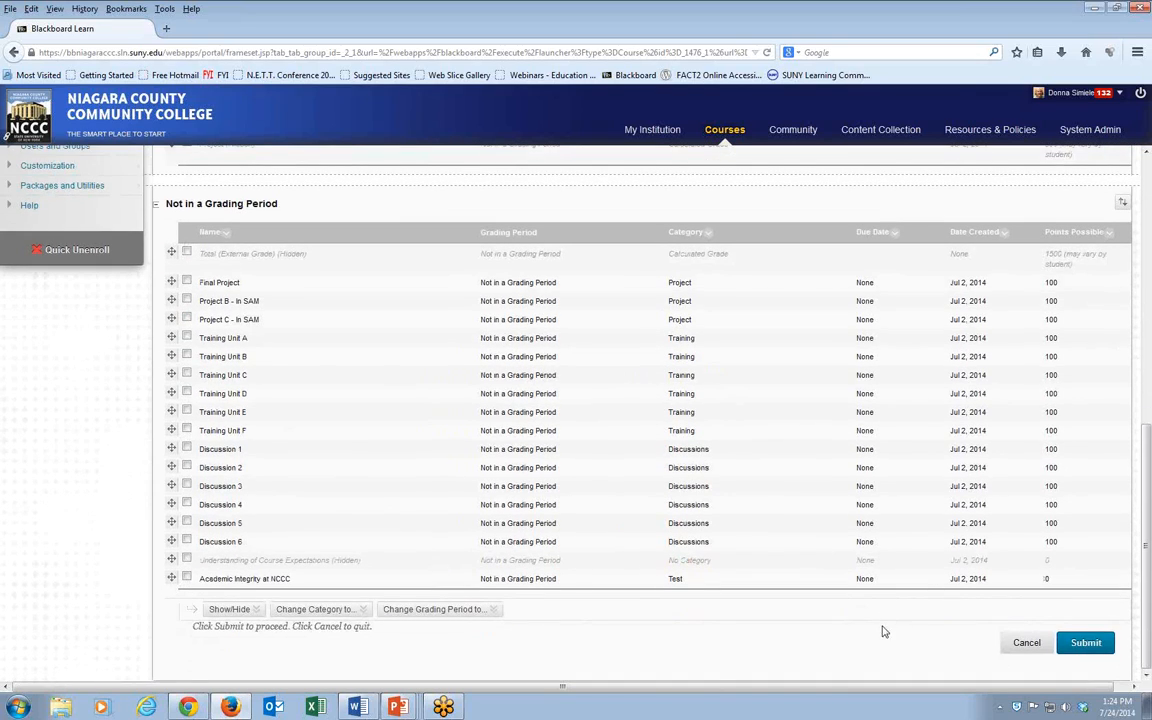
pyautogui.click(1084, 643)
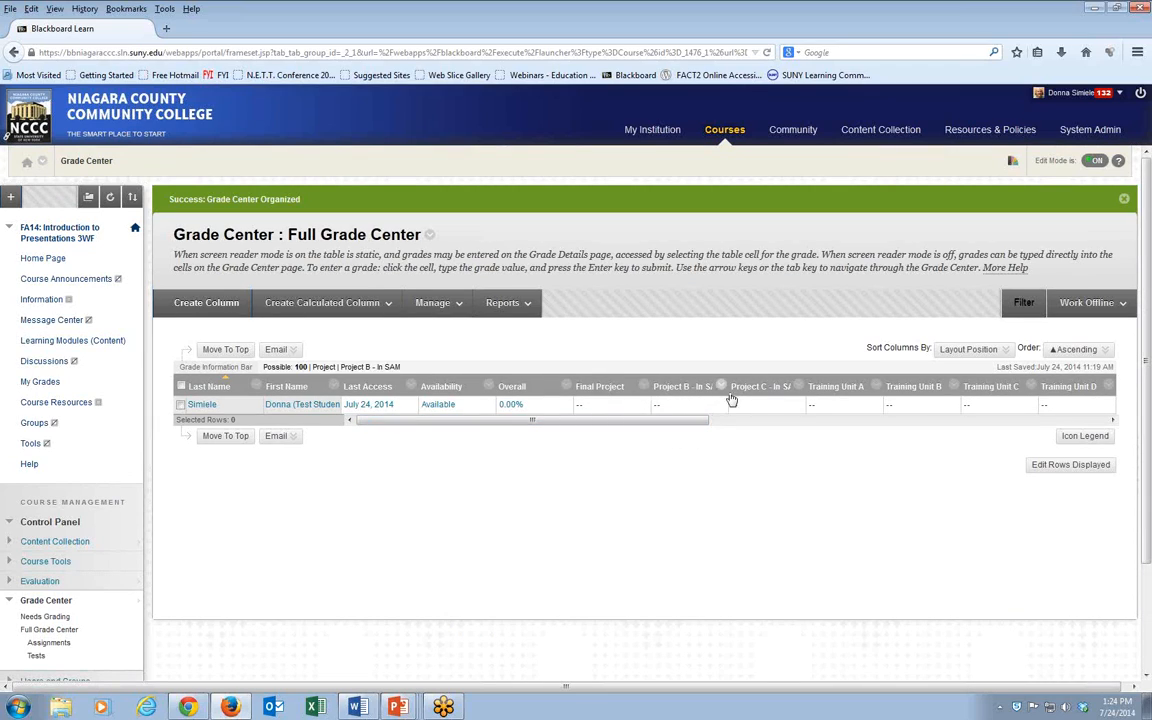
pyautogui.moveTo(676, 420); pyautogui.dragTo(658, 440)
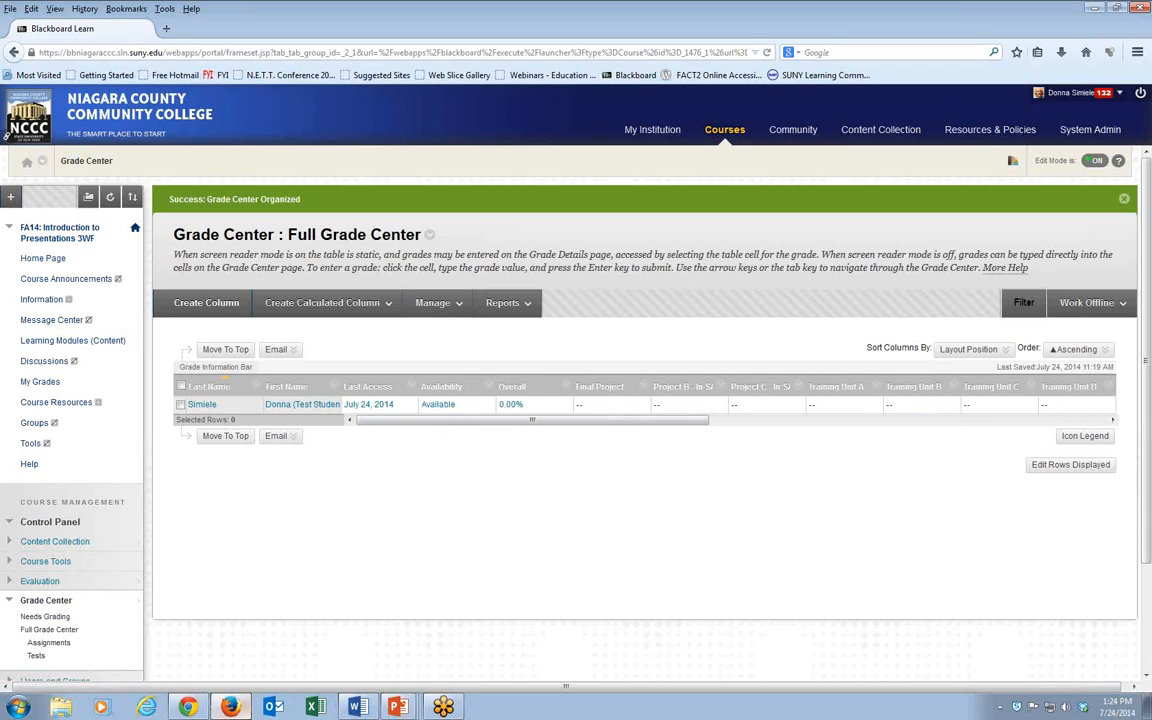
# Step: Switch to the test student's session in Google Chrome and open the course FA14: Introduction to Presentations 3WF from the Course List
pyautogui.moveTo(186, 709)
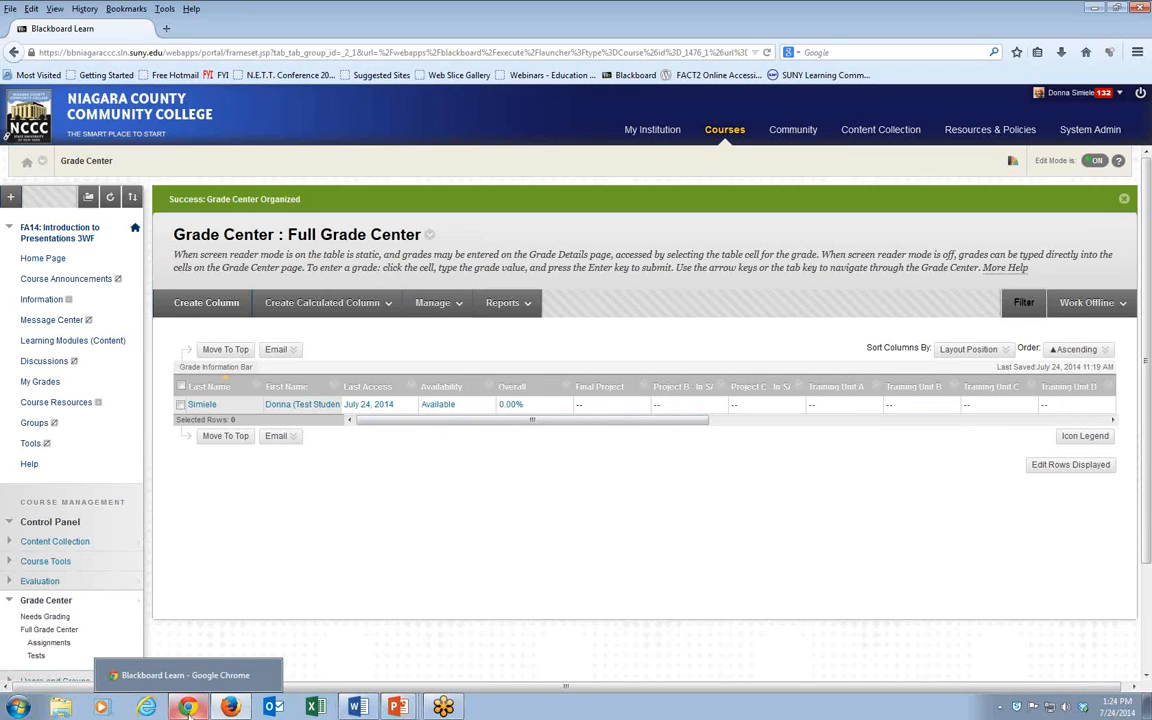
pyautogui.click(188, 709)
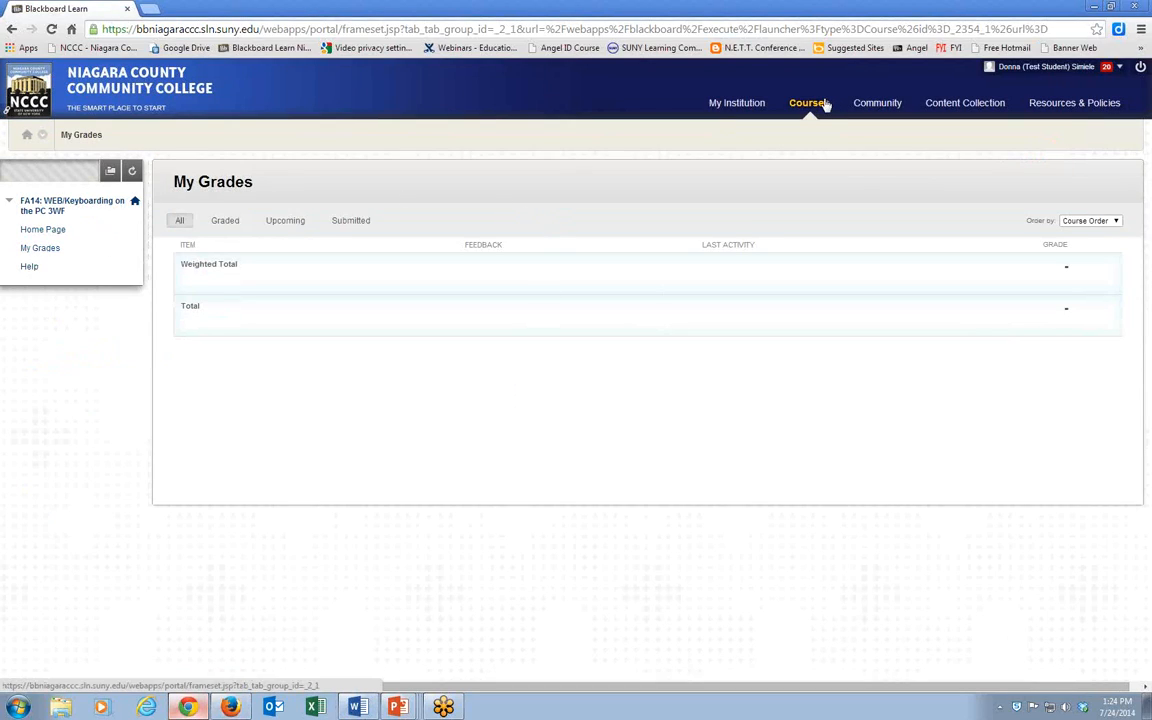
pyautogui.click(806, 104)
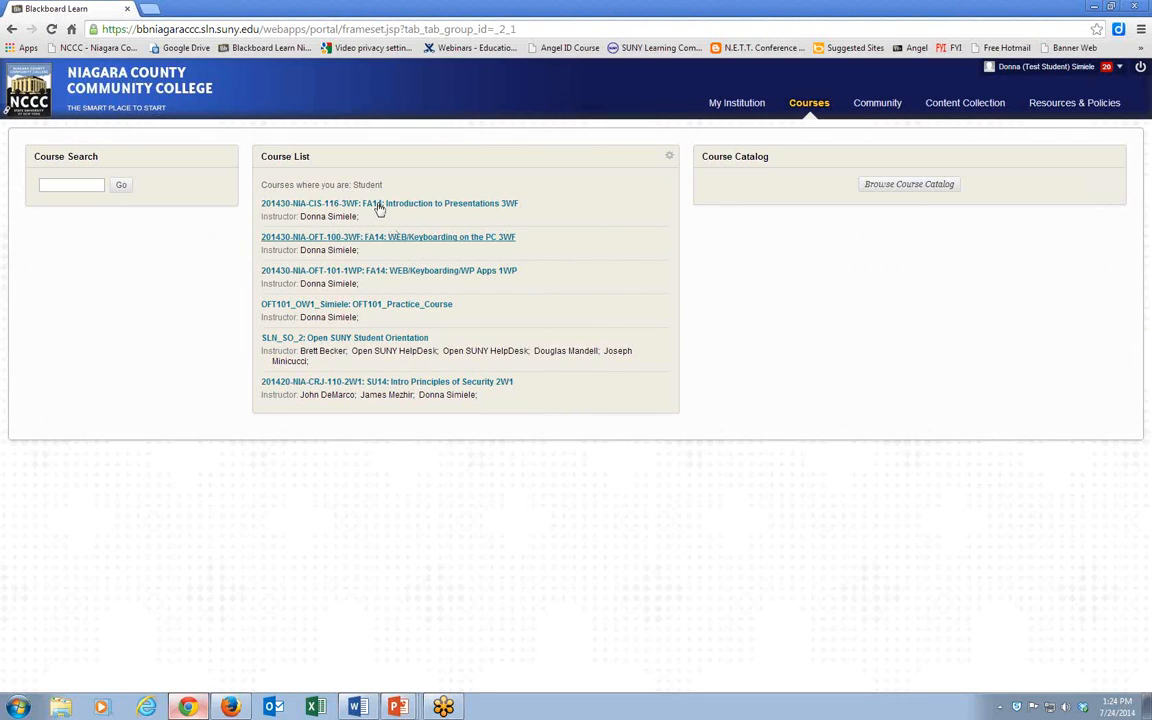
pyautogui.click(345, 203)
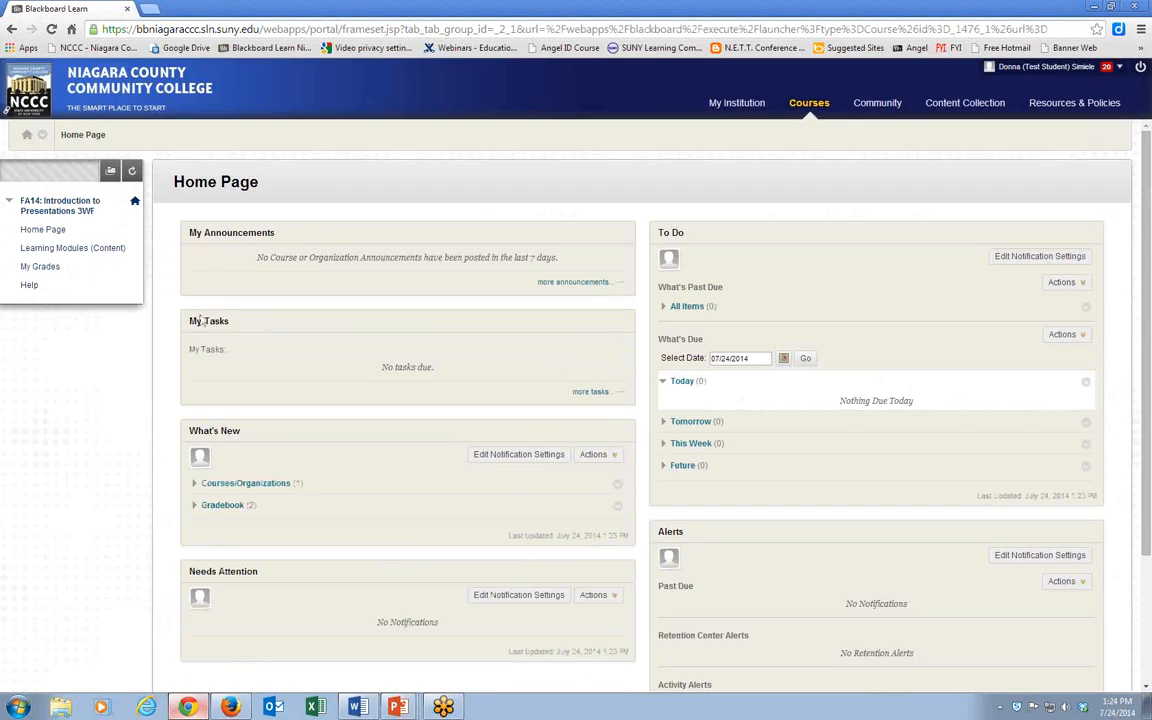
# Step: Open the test student's My Grades page and review the order of the listed grade items
pyautogui.click(38, 267)
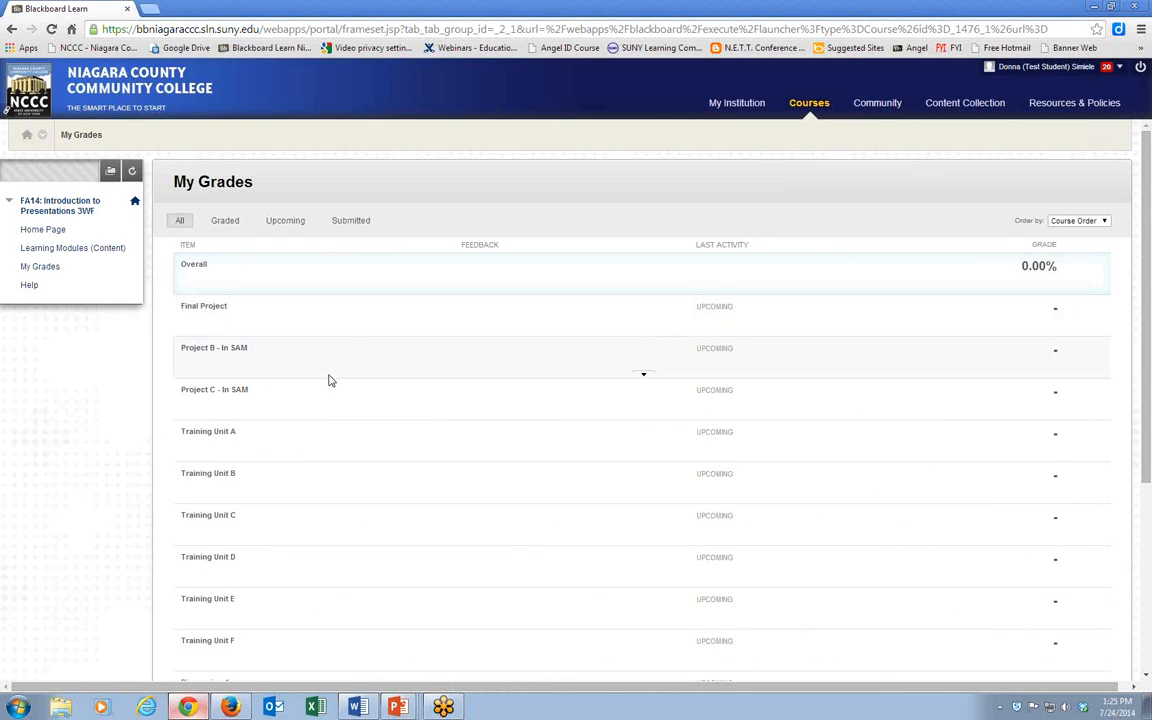
pyautogui.scroll(-1, 325, 380)
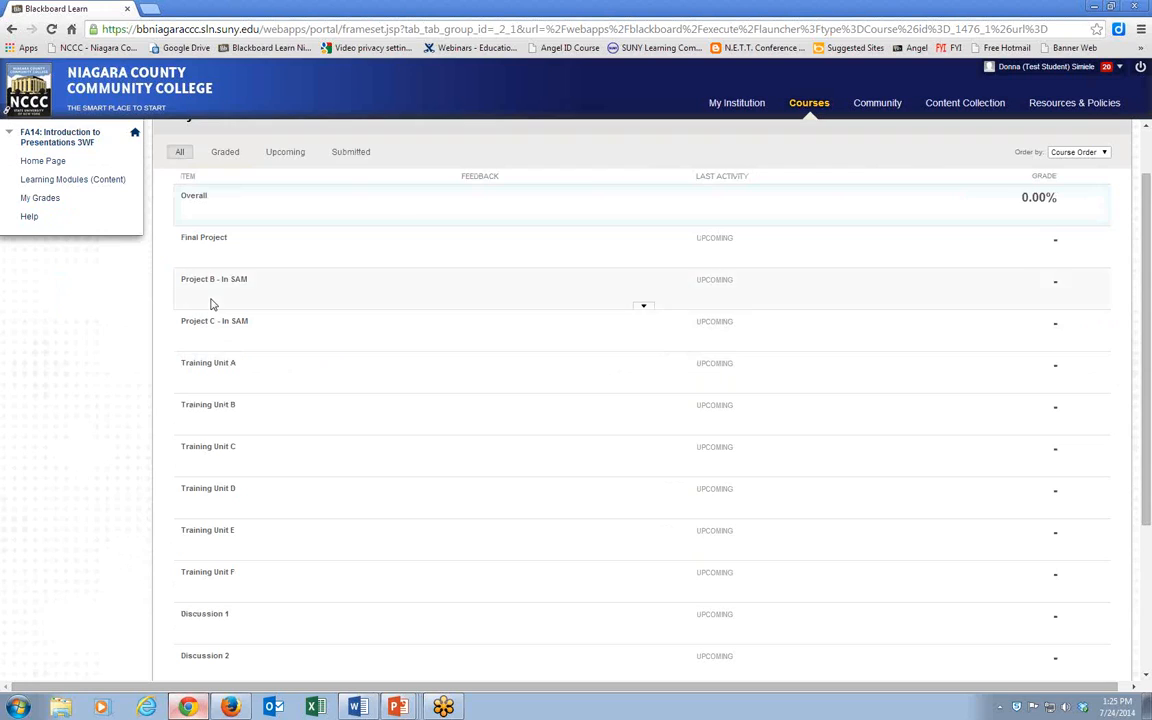
pyautogui.scroll(-3, 231, 368)
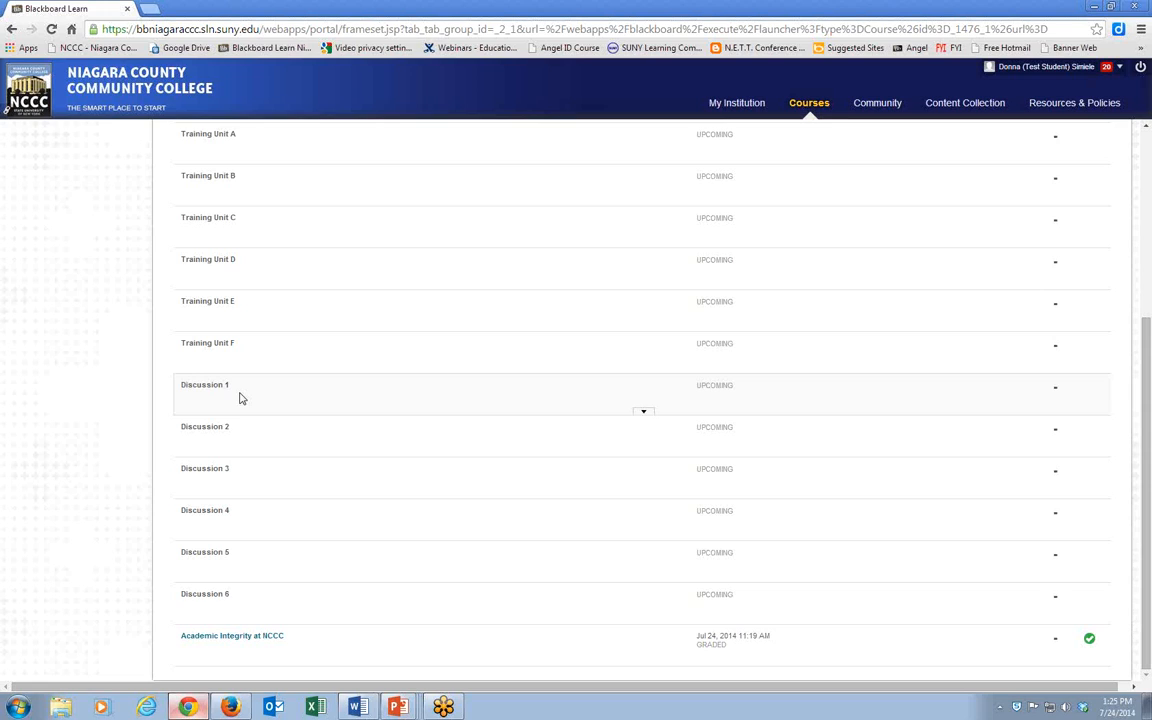
pyautogui.scroll(1, 790, 566)
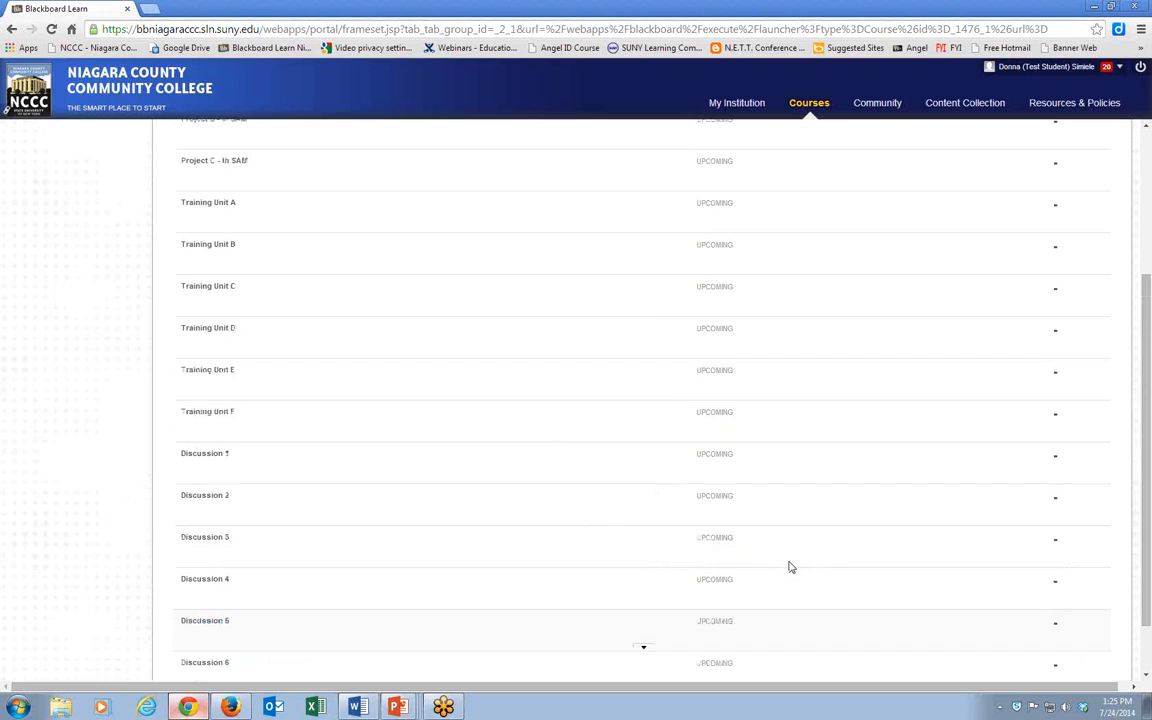
pyautogui.scroll(-1, 790, 567)
pyautogui.scroll(5, 790, 567)
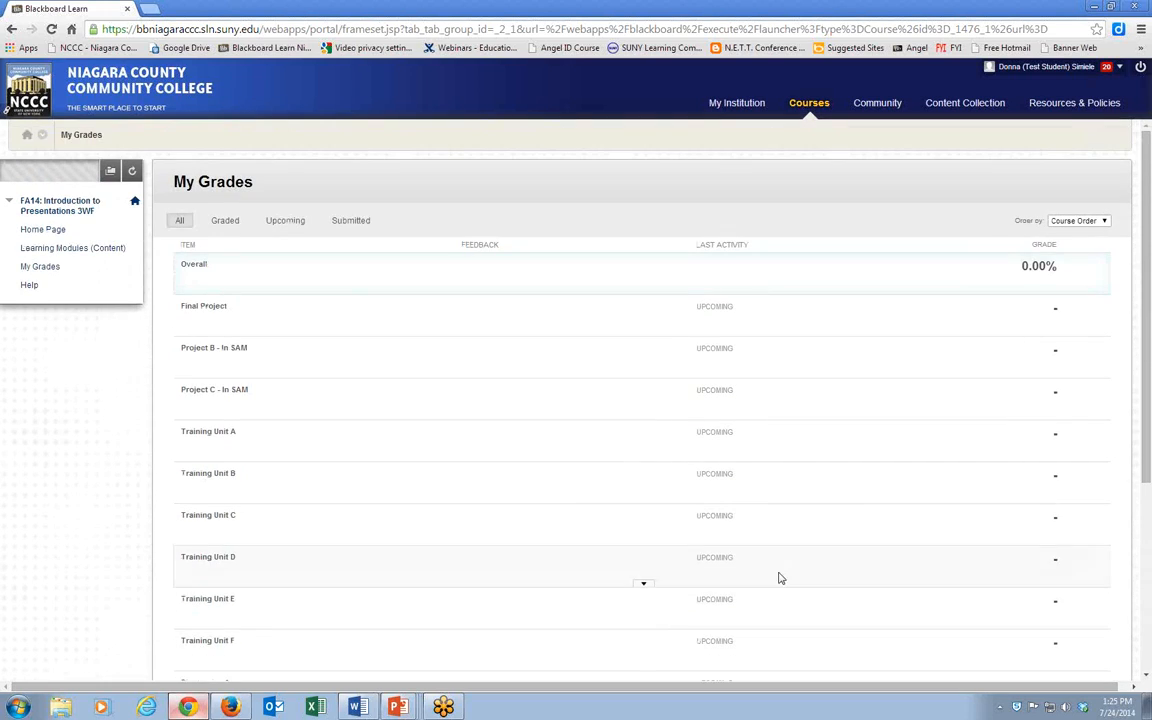
# Step: Switch to the instructor's session in Firefox, open the Overall column's information for editing, and review its primary and secondary display settings
pyautogui.click(230, 707)
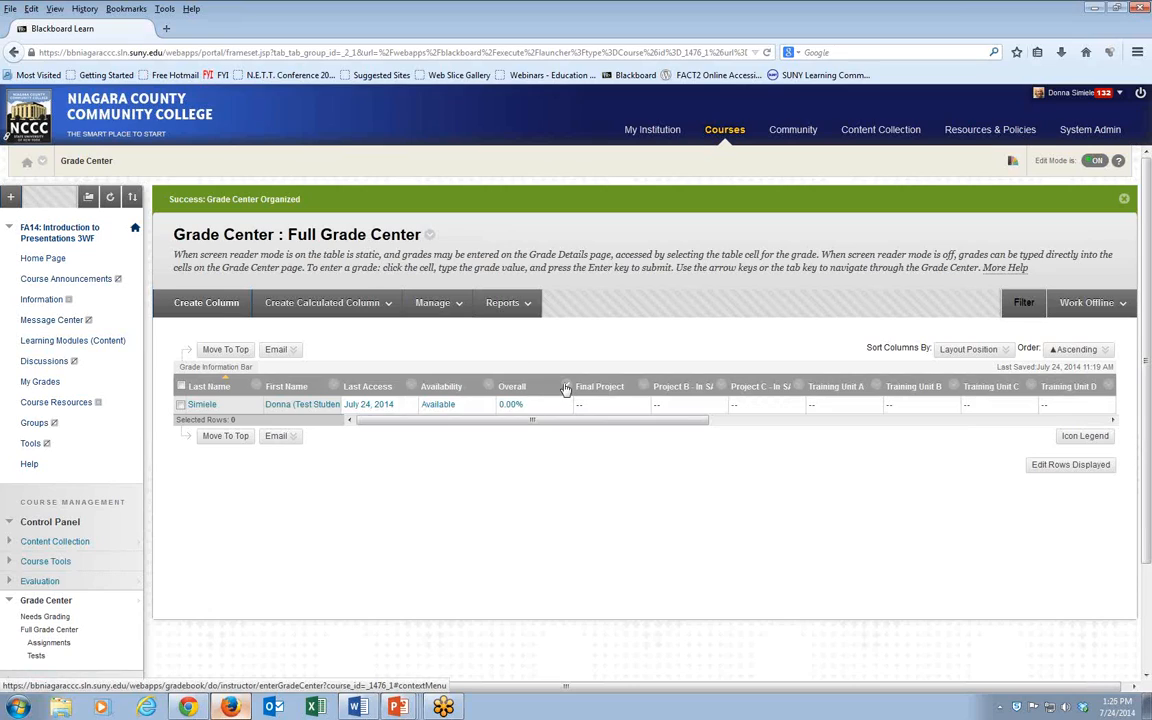
pyautogui.click(566, 387)
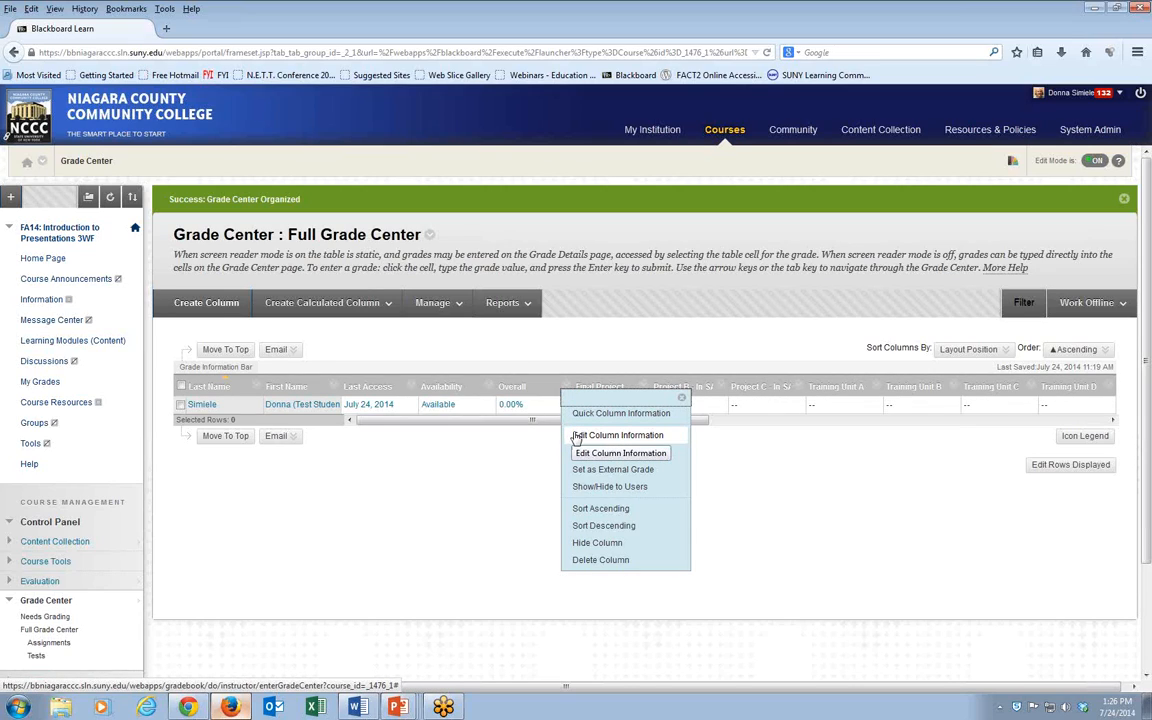
pyautogui.click(577, 436)
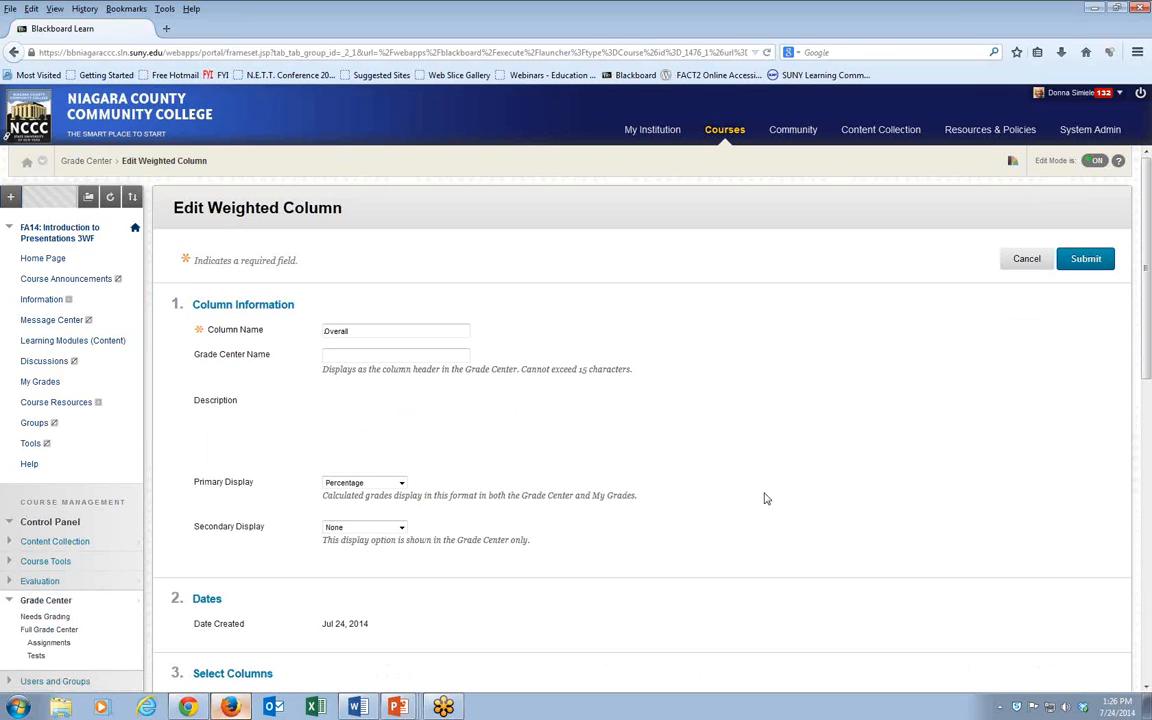
pyautogui.scroll(-3, 812, 478)
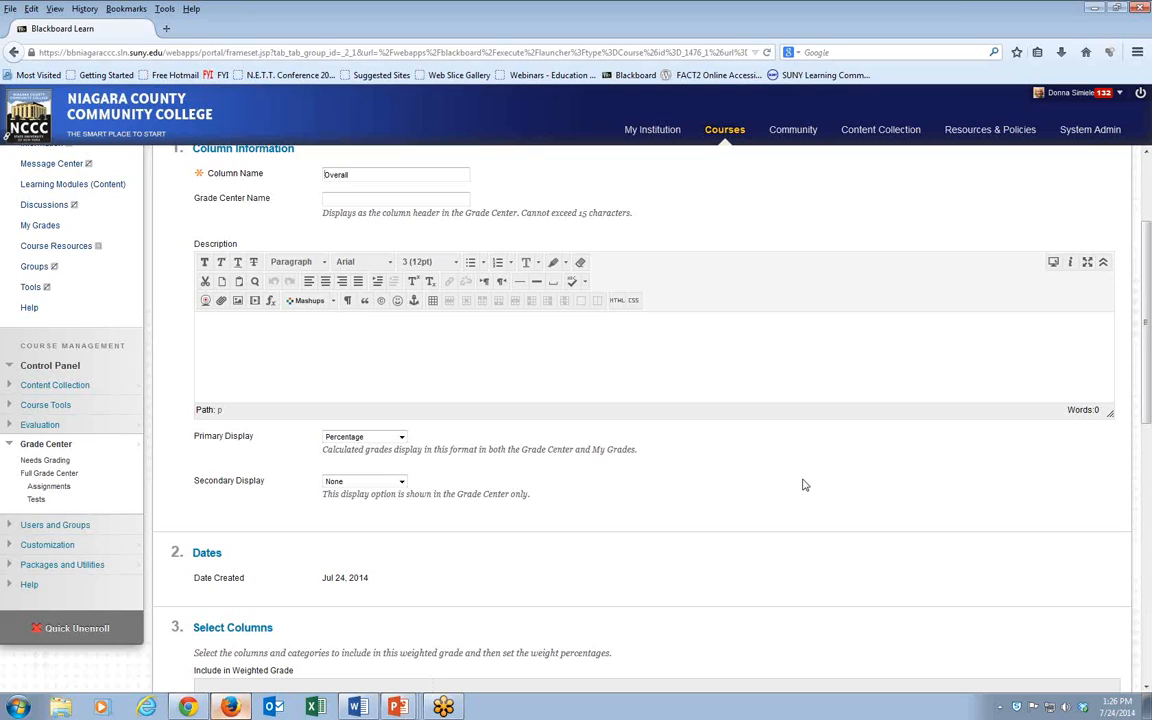
pyautogui.scroll(-2, 802, 485)
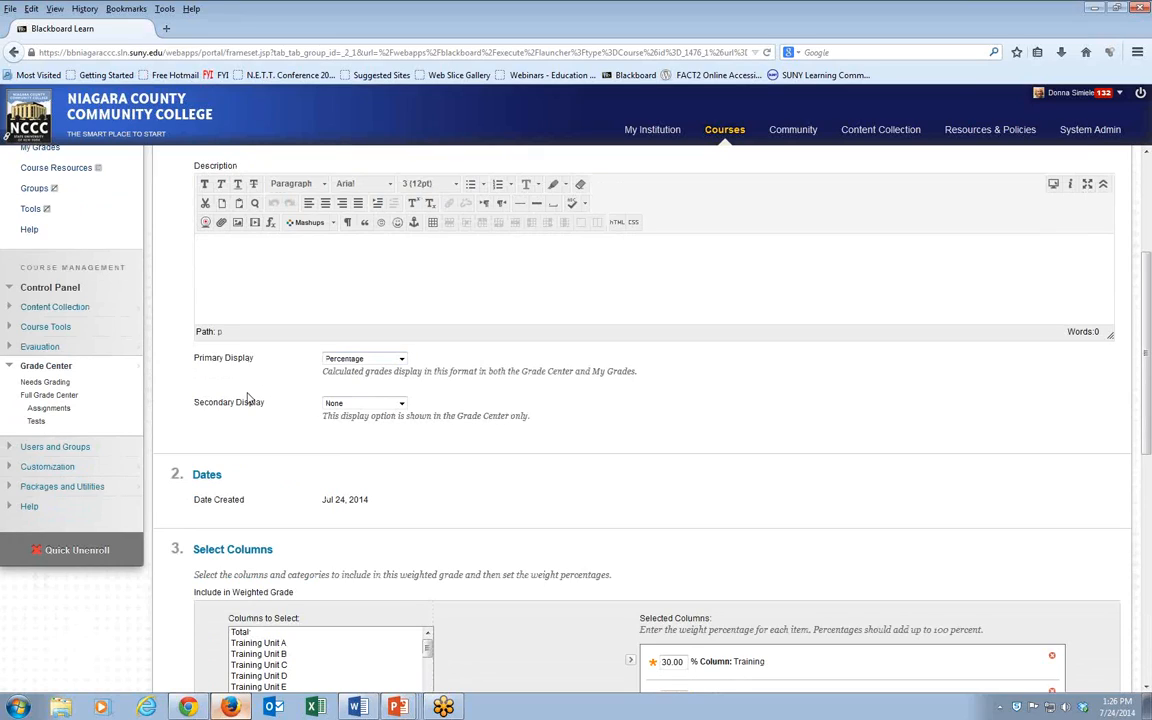
pyautogui.click(247, 404)
pyautogui.click(246, 362)
pyautogui.click(250, 408)
pyautogui.moveTo(637, 372); pyautogui.dragTo(331, 376)
pyautogui.click(326, 375)
# Step: Examine the weight percentages assigned to the Training, Discussions and Project columns in the Overall weighted grade
pyautogui.scroll(-2, 625, 394)
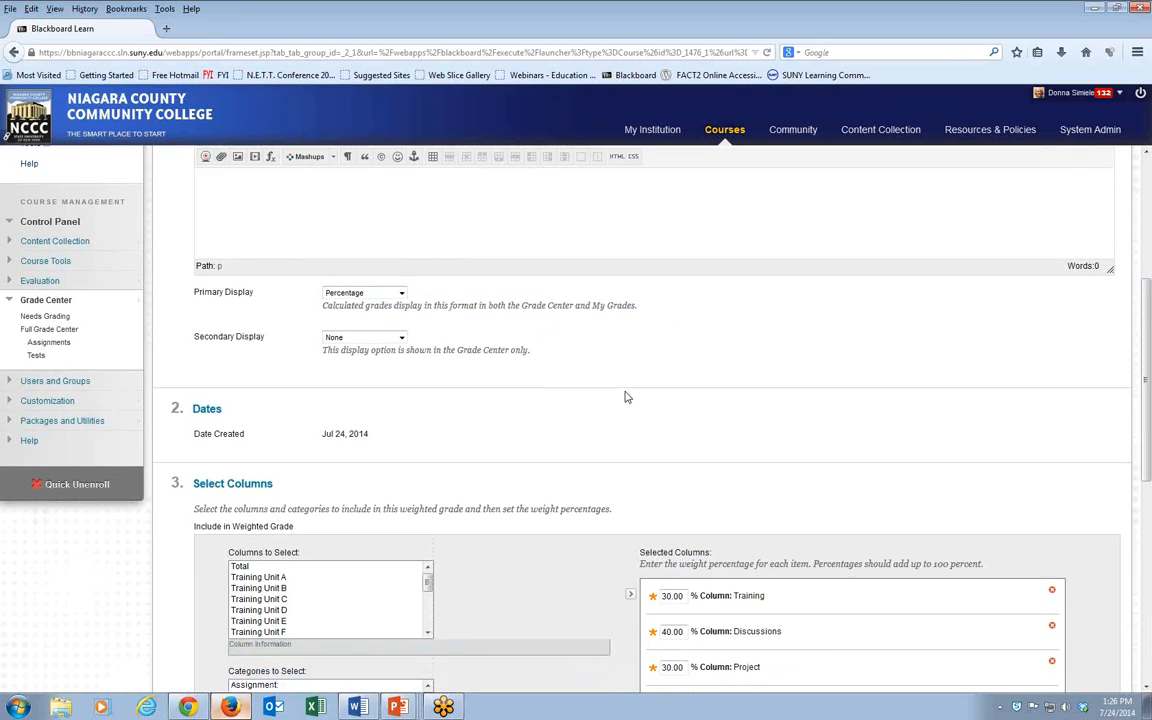
pyautogui.scroll(-1, 515, 363)
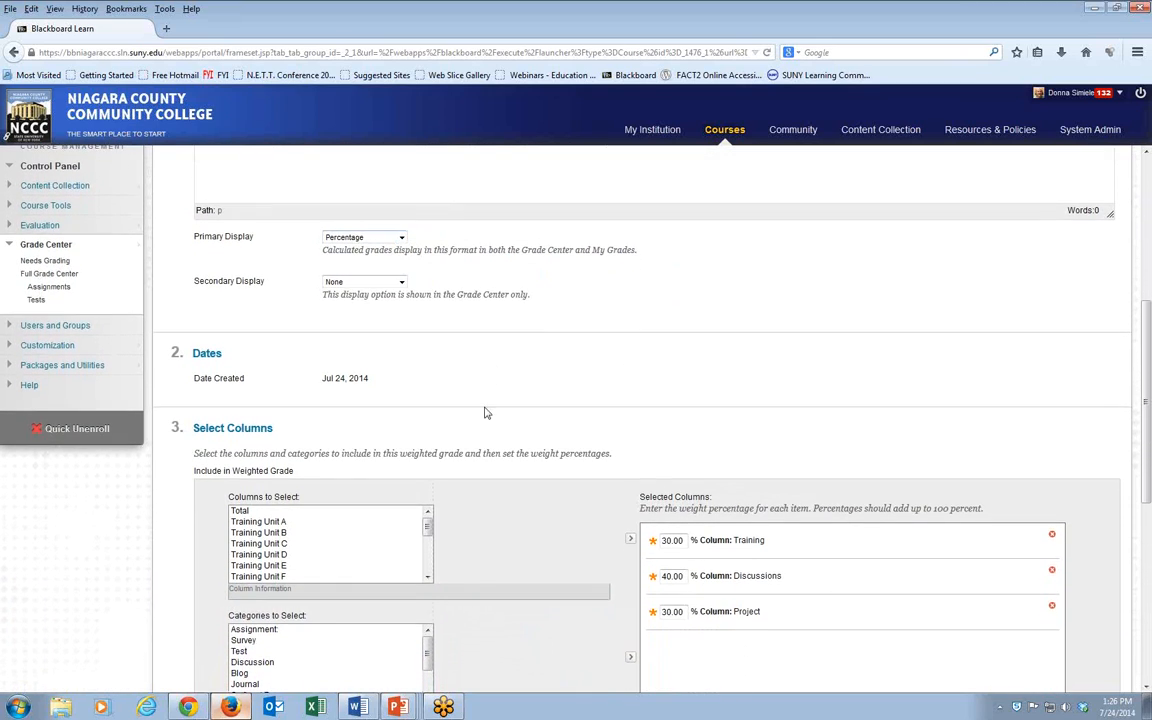
pyautogui.scroll(-3, 510, 438)
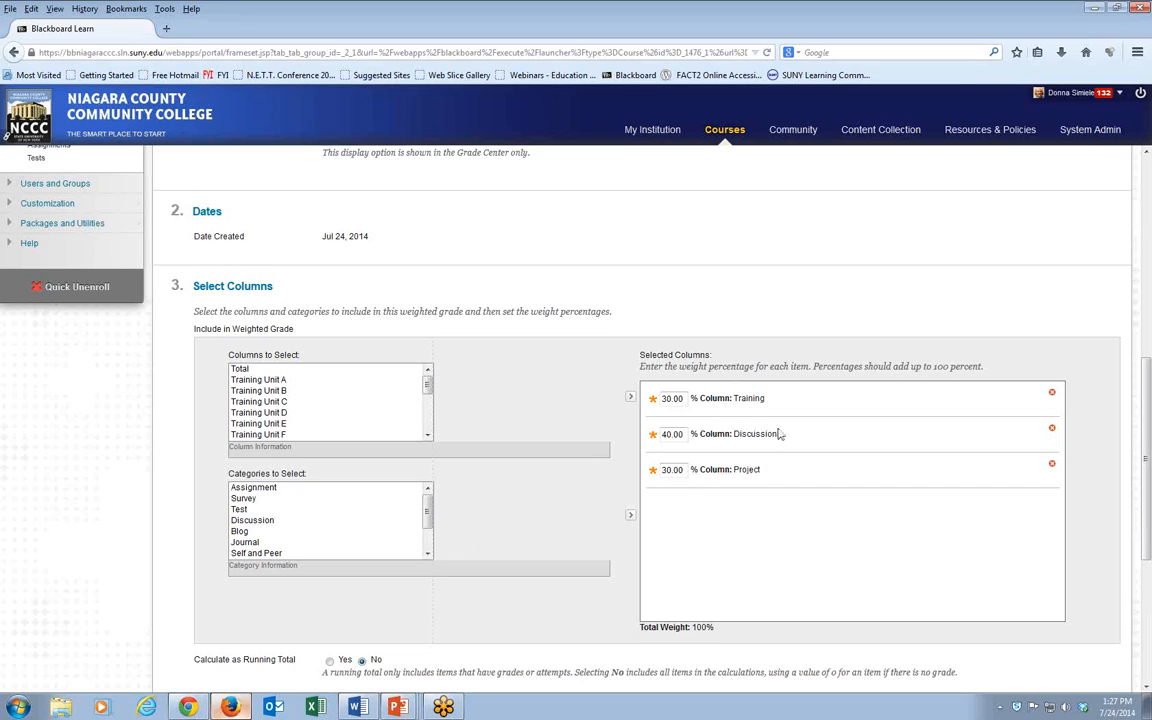
pyautogui.moveTo(771, 402); pyautogui.dragTo(695, 402)
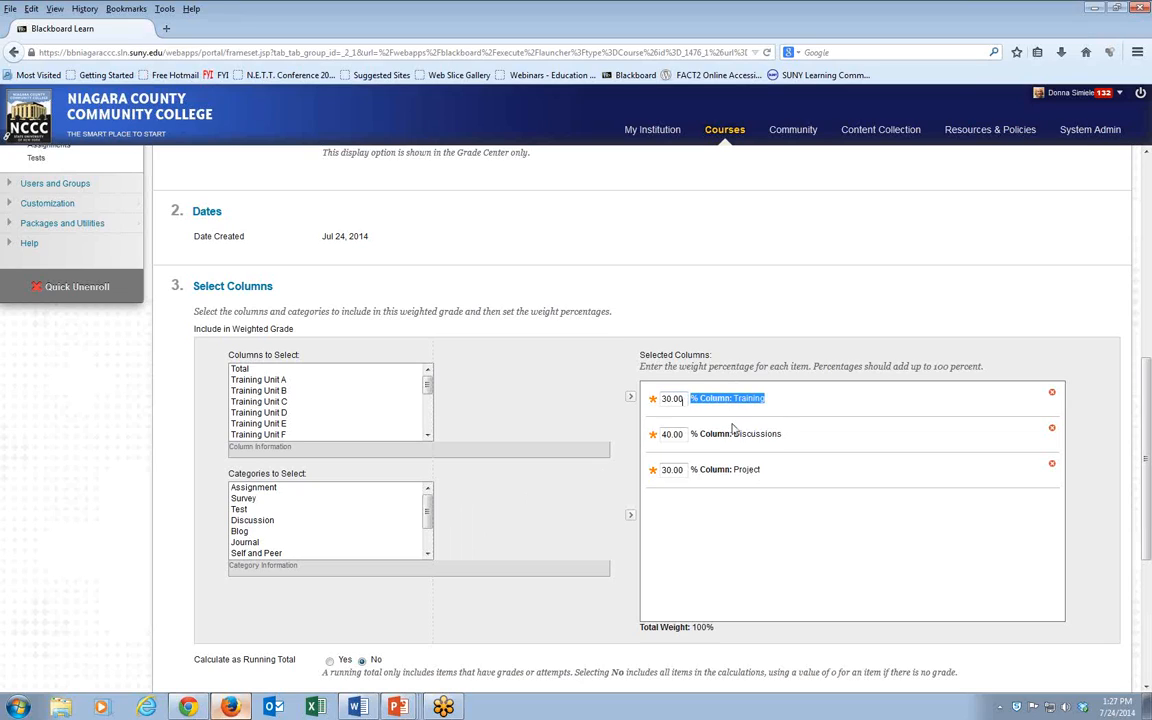
pyautogui.moveTo(785, 442); pyautogui.dragTo(676, 440)
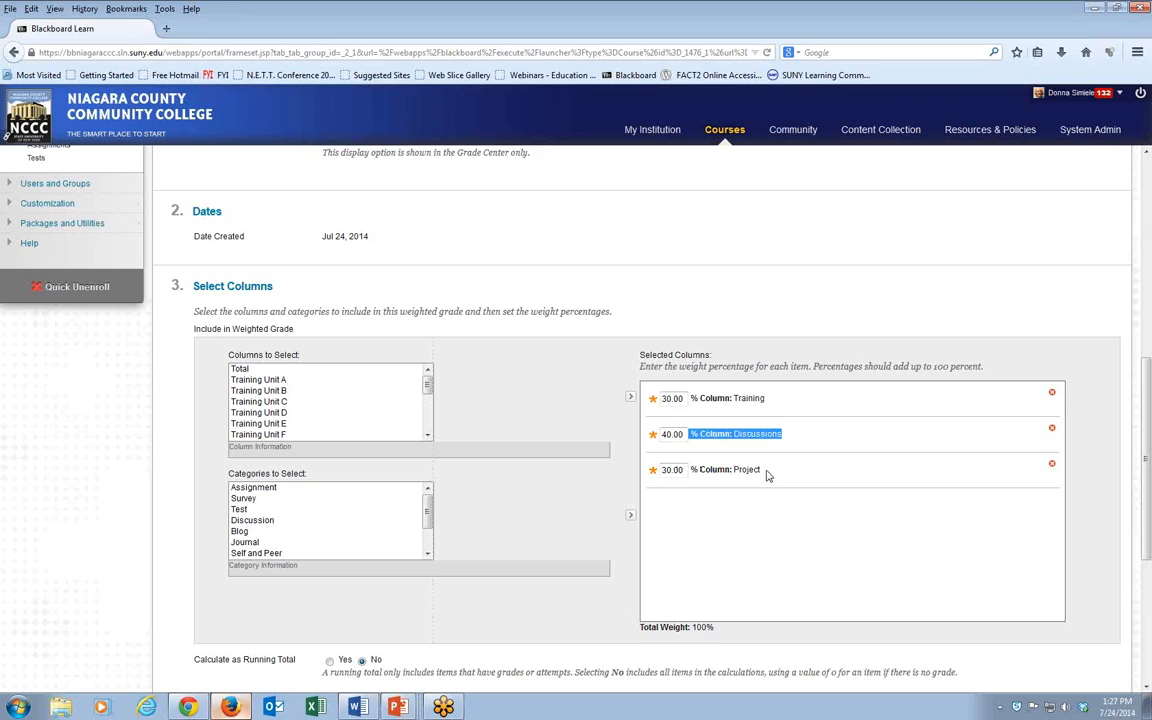
pyautogui.moveTo(764, 472); pyautogui.dragTo(679, 472)
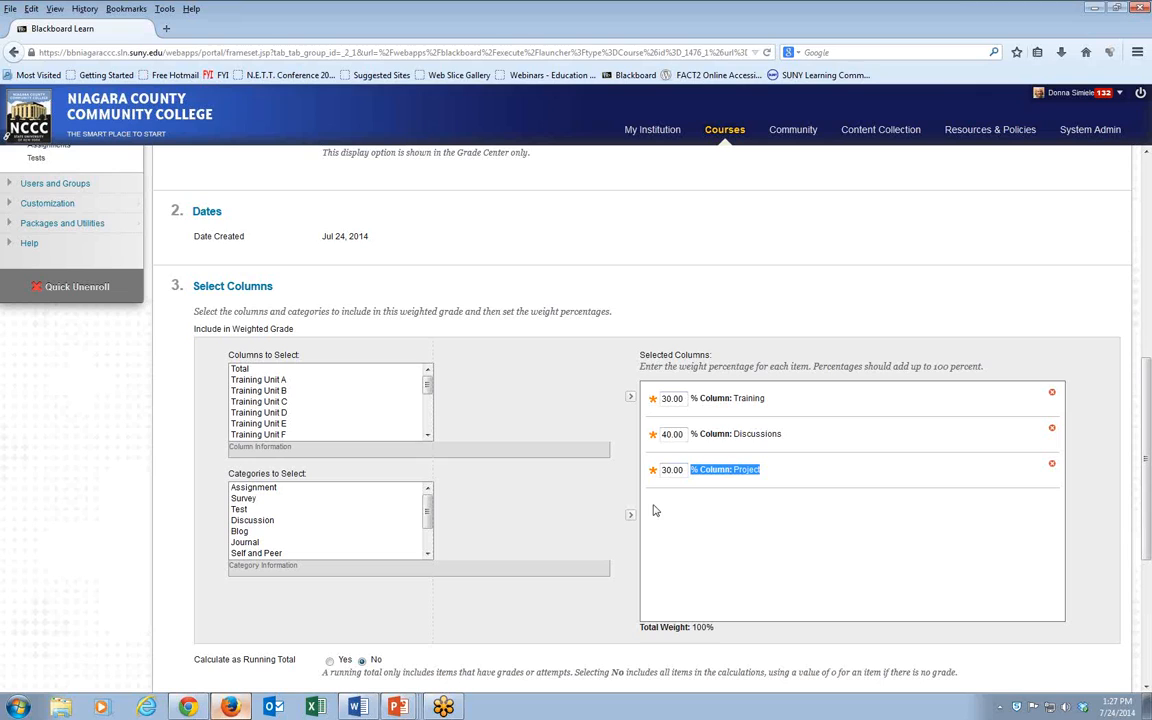
pyautogui.click(553, 617)
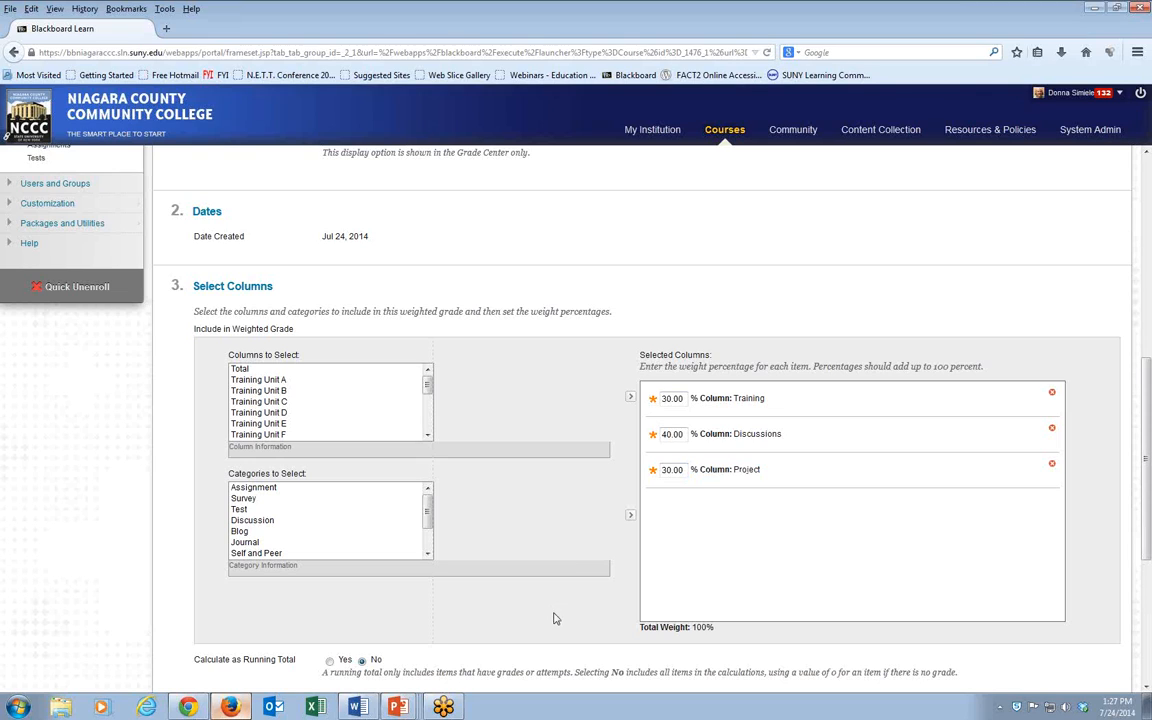
# Step: Review the Overall column's running total setting and visibility options, and submit the weighted column
pyautogui.scroll(-1, 555, 613)
pyautogui.scroll(-1, 555, 613)
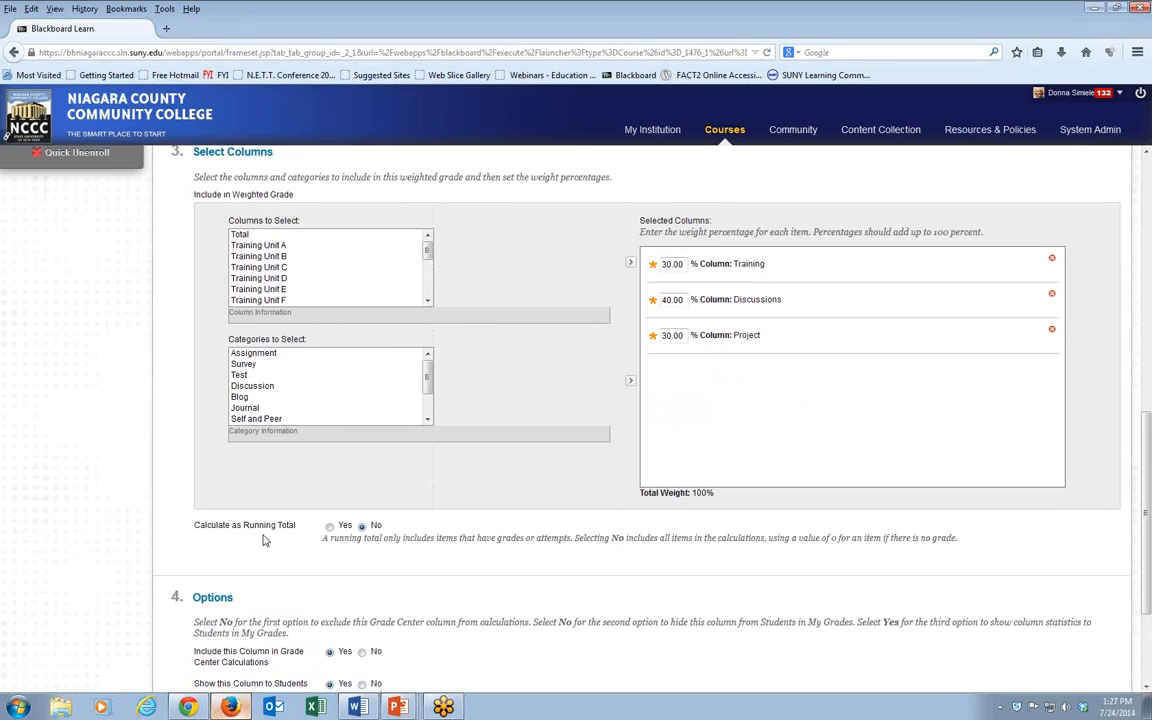
pyautogui.click(427, 548)
pyautogui.scroll(-1, 427, 553)
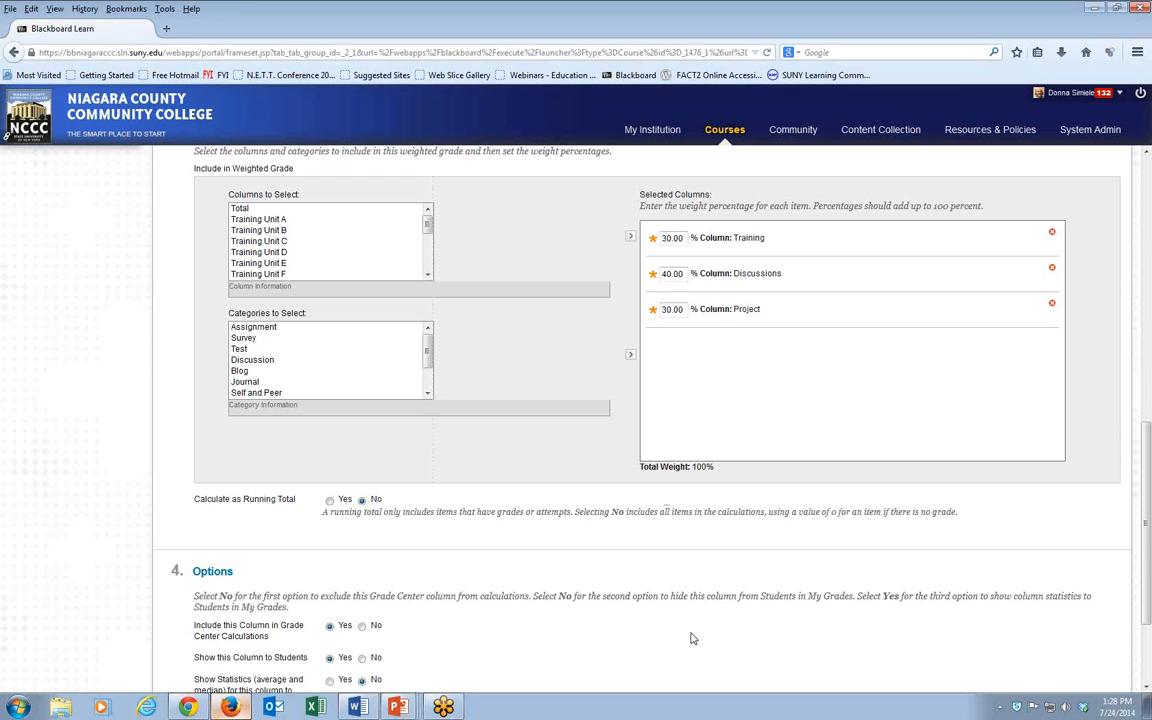
pyautogui.scroll(-3, 690, 638)
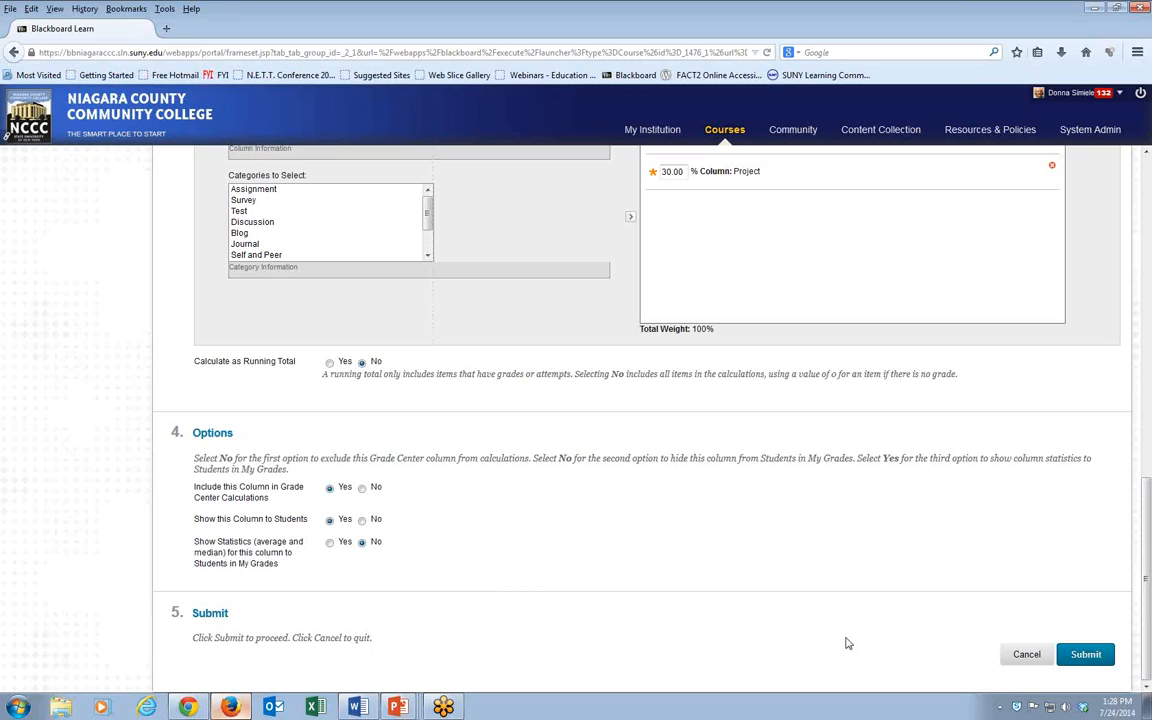
pyautogui.click(1084, 655)
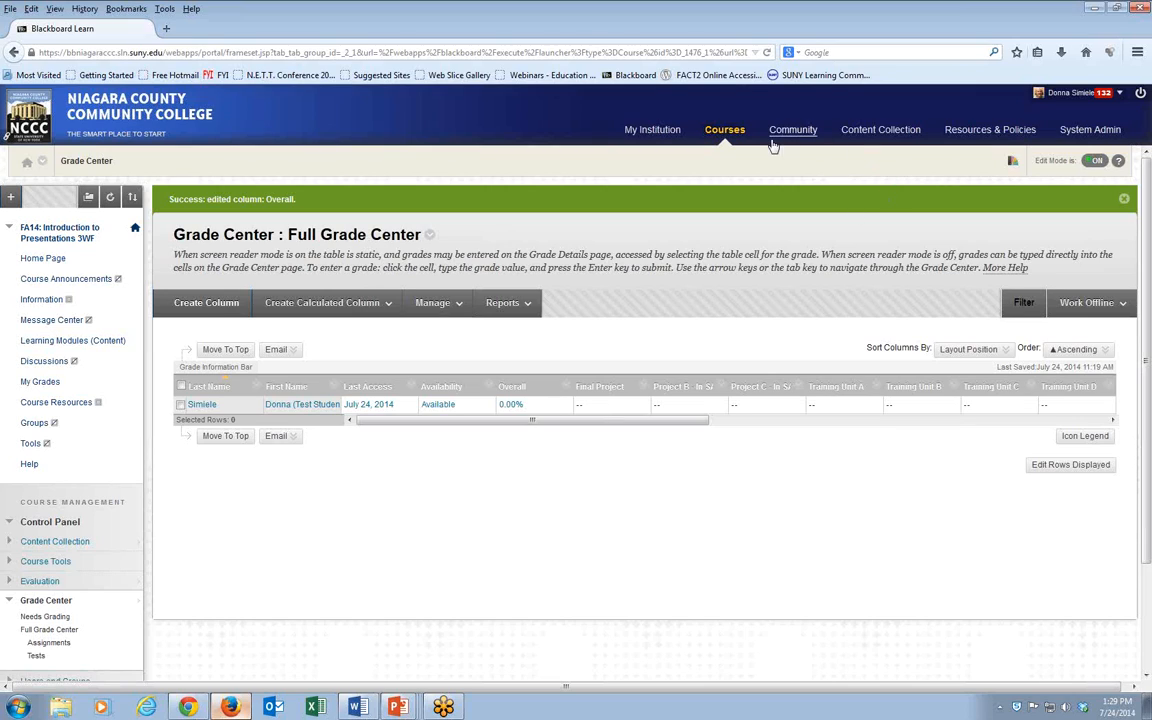
# Step: Open the course FA14: WEB/Keyboarding on the PC 3WF from the Course List and go to its Discussion Board
pyautogui.click(725, 131)
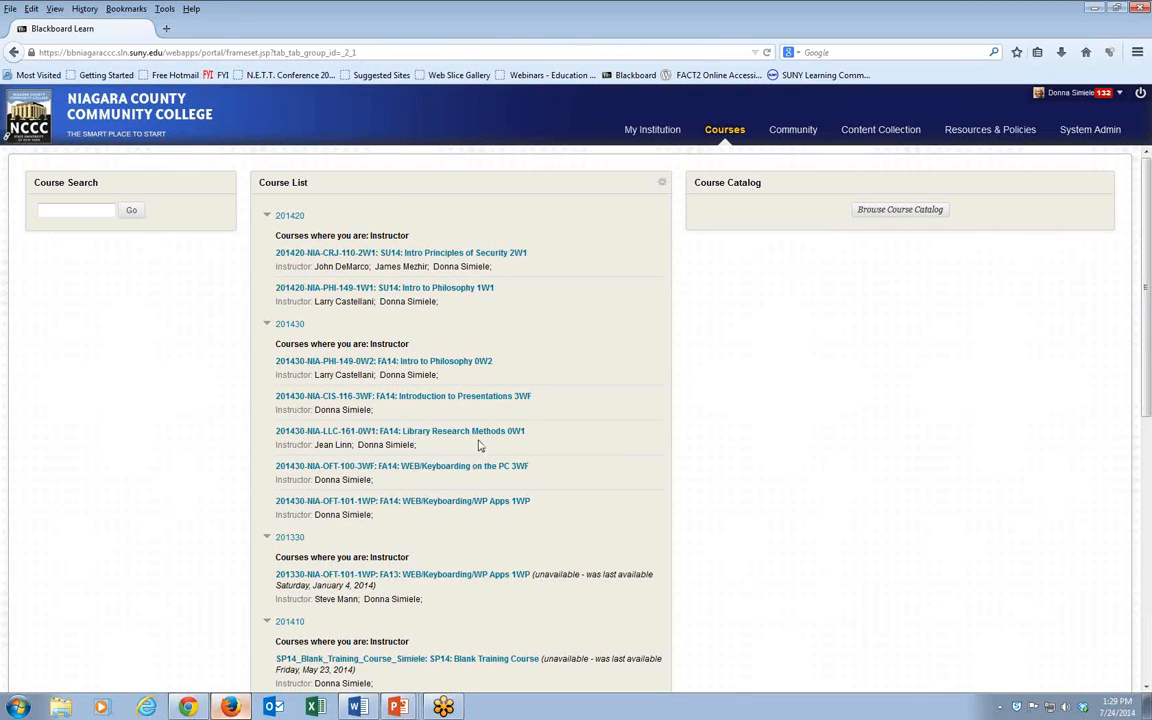
pyautogui.click(452, 467)
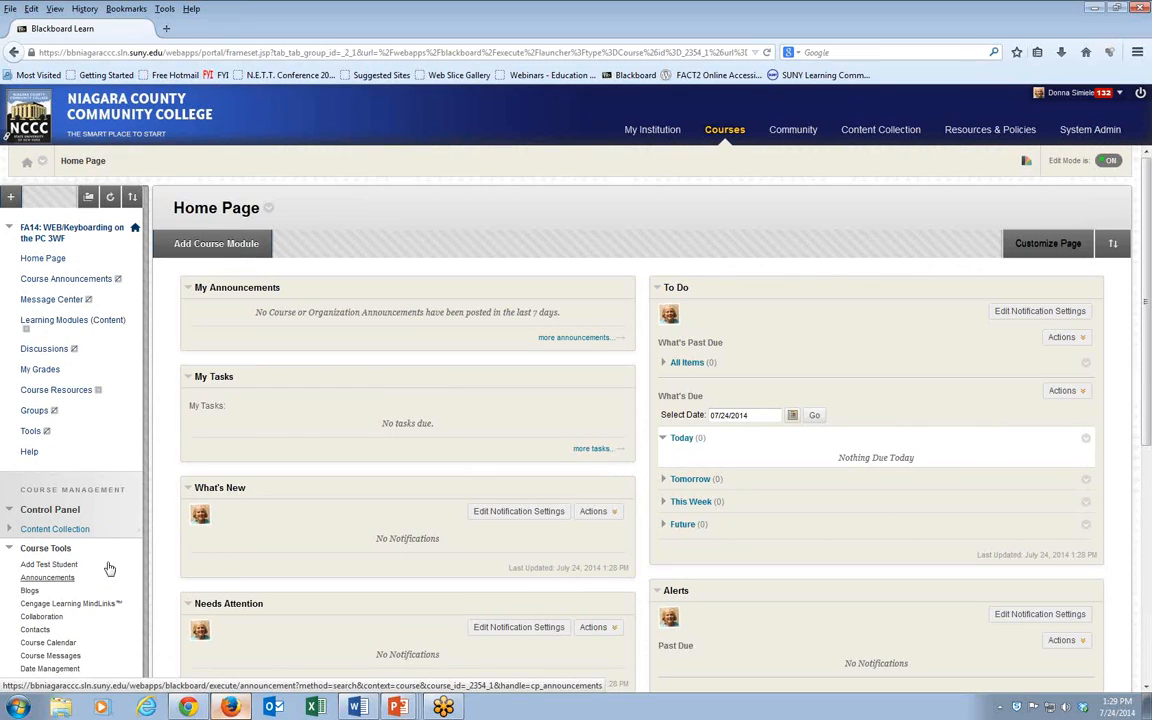
pyautogui.click(40, 349)
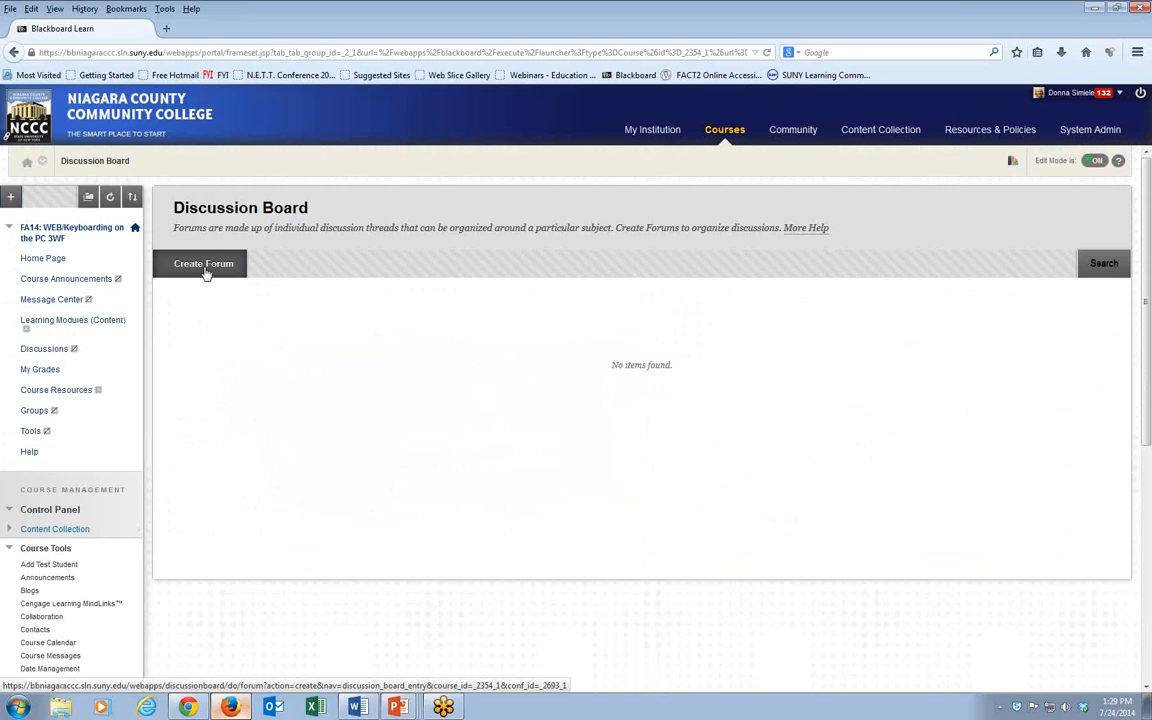
# Step: Start a new discussion forum named "Discussion 1" with the description "Instructions"
pyautogui.click(206, 273)
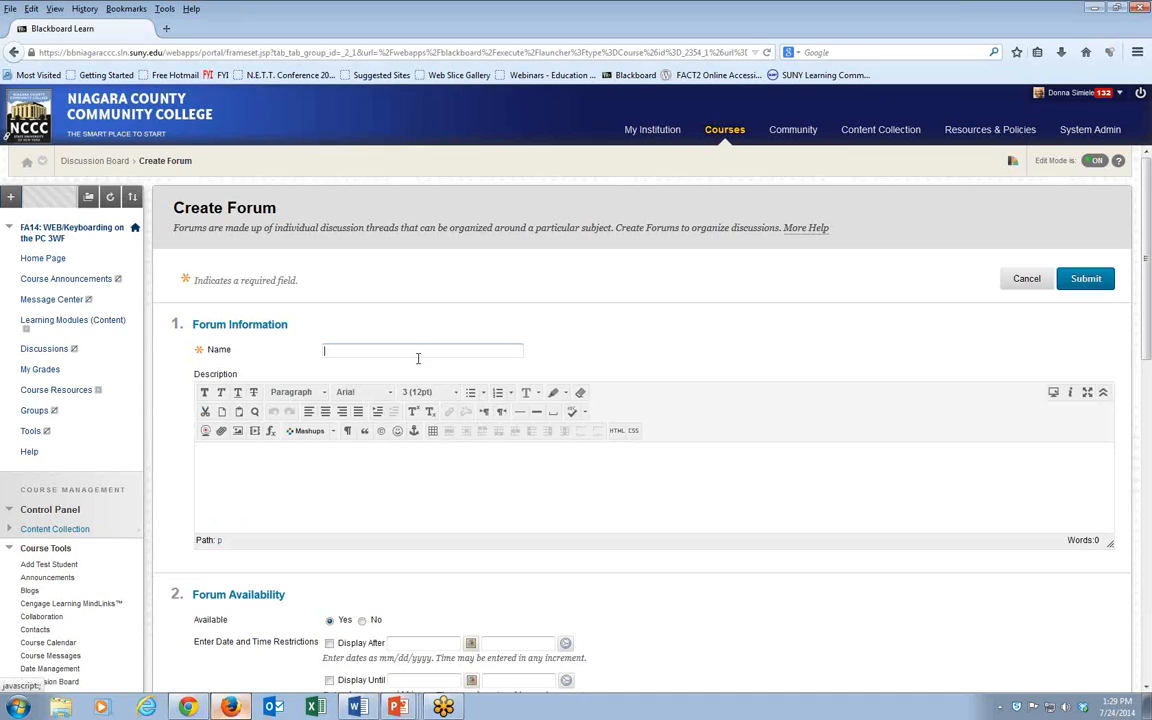
pyautogui.write('Discussion')
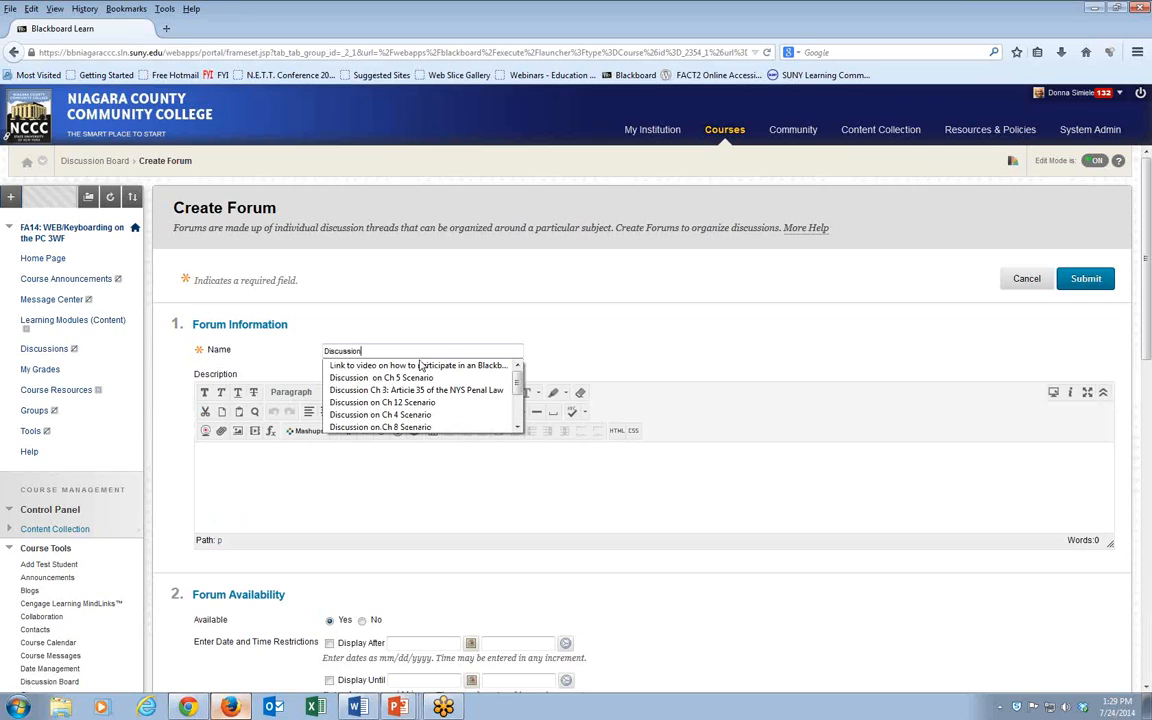
pyautogui.write(' 1')
pyautogui.press('Escape')
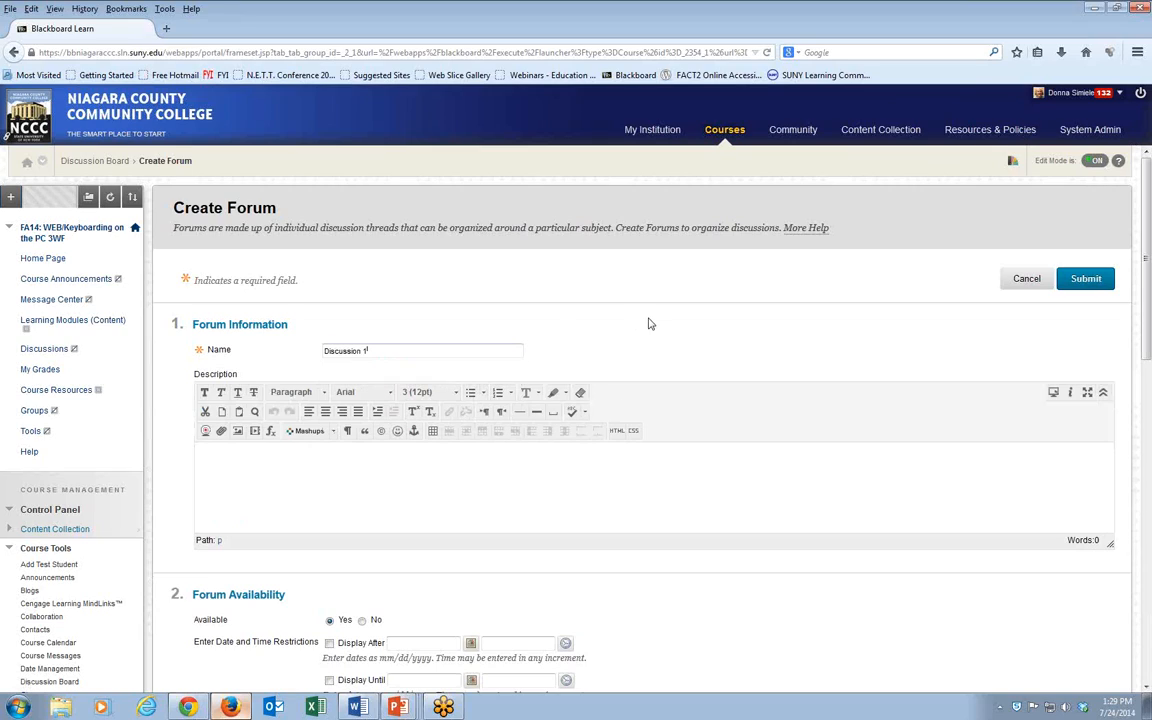
pyautogui.click(415, 481)
pyautogui.write('Instructions')
# Step: Set the new forum to be graded as a discussion forum with 100 points possible
pyautogui.scroll(-4, 715, 594)
pyautogui.scroll(-1, 702, 586)
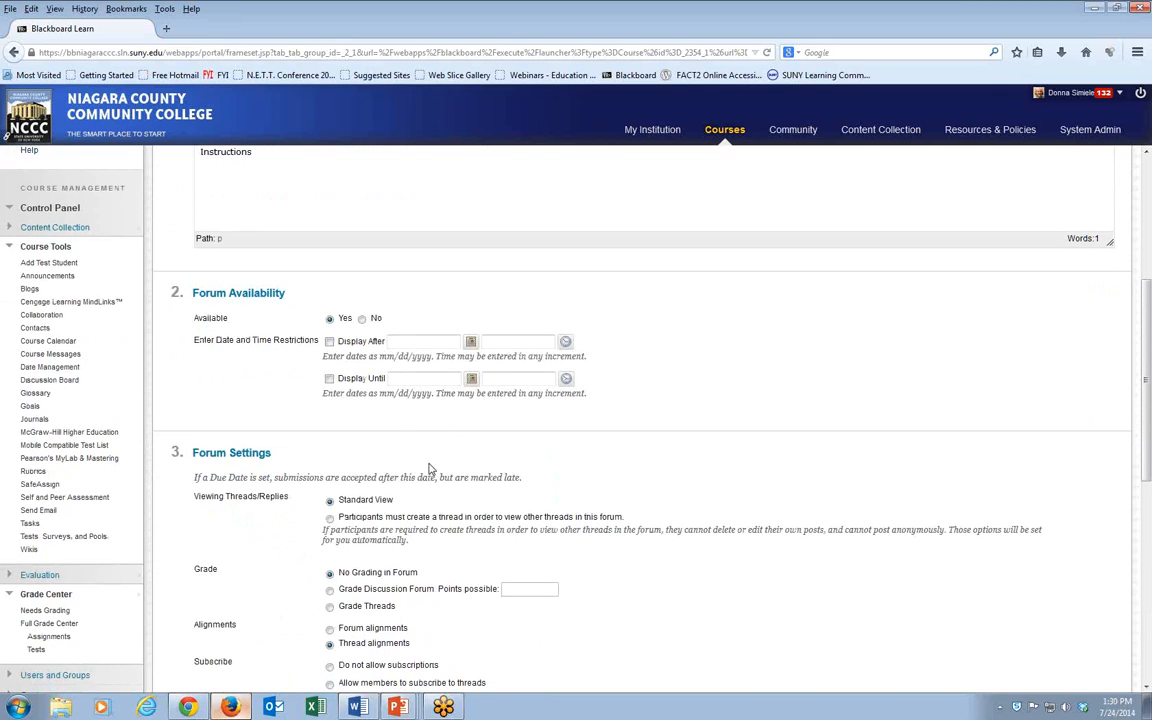
pyautogui.scroll(-1, 500, 480)
pyautogui.scroll(-1, 489, 606)
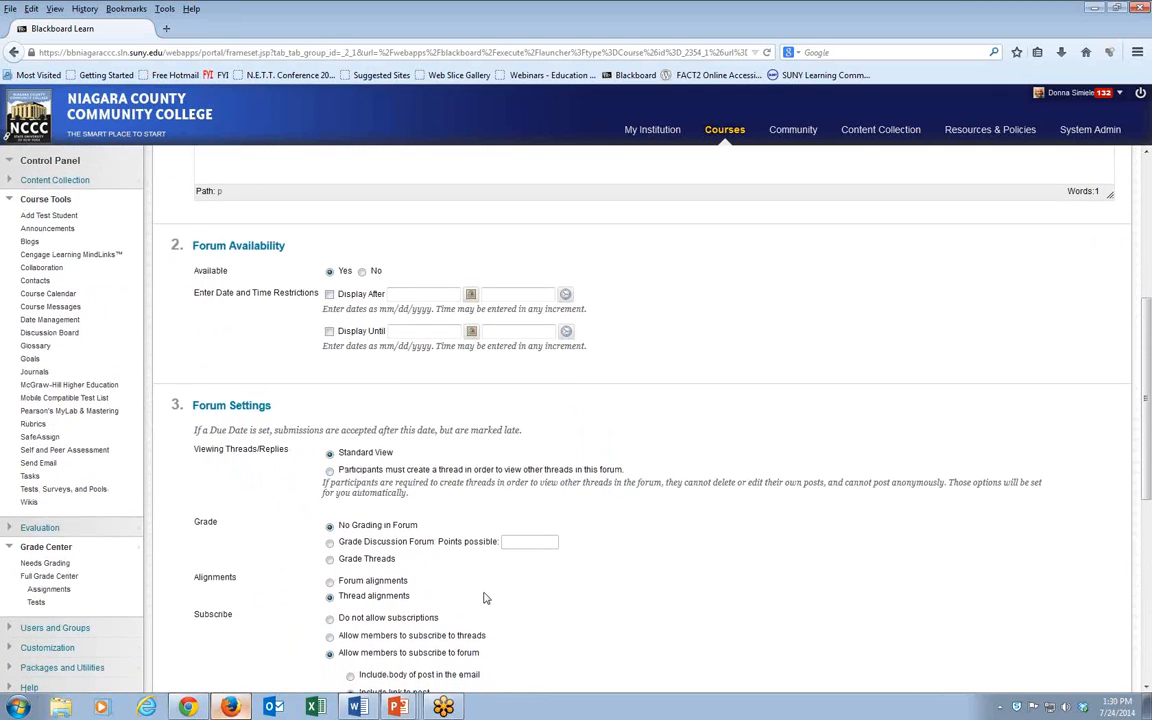
pyautogui.click(330, 517)
pyautogui.scroll(-3, 360, 400)
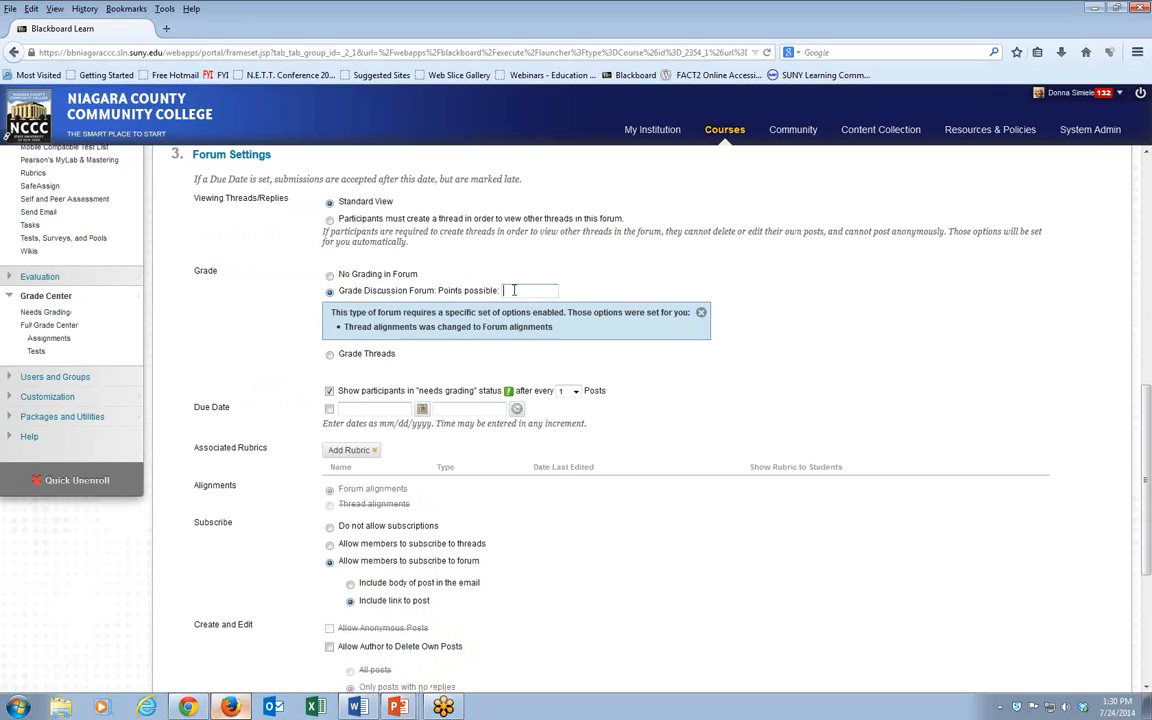
pyautogui.write('100')
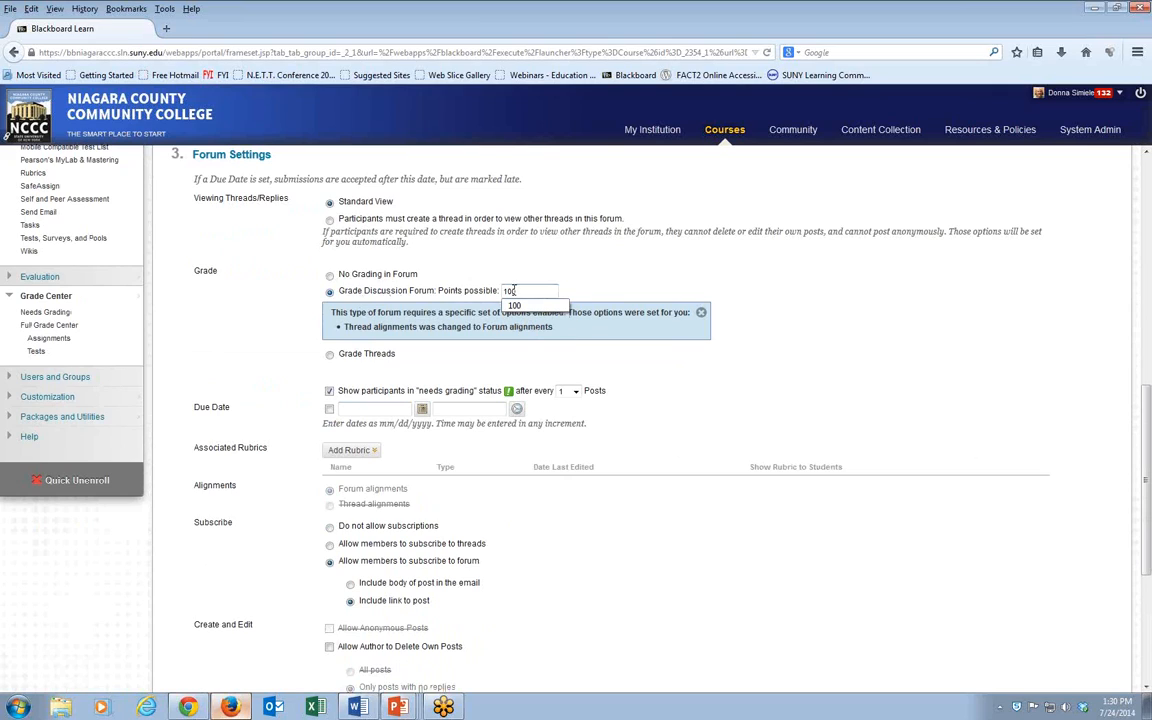
# Step: Review the new forum's rubric choices and its subscription, create and edit options, and submit the forum
pyautogui.scroll(-1, 760, 340)
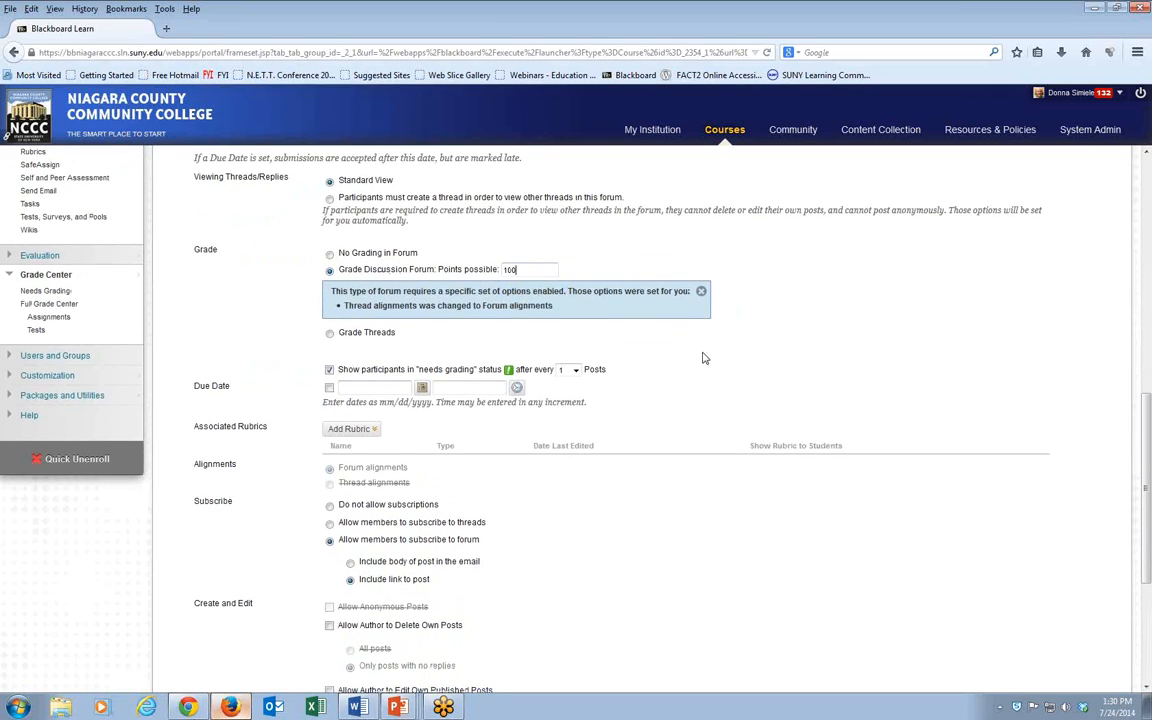
pyautogui.click(346, 425)
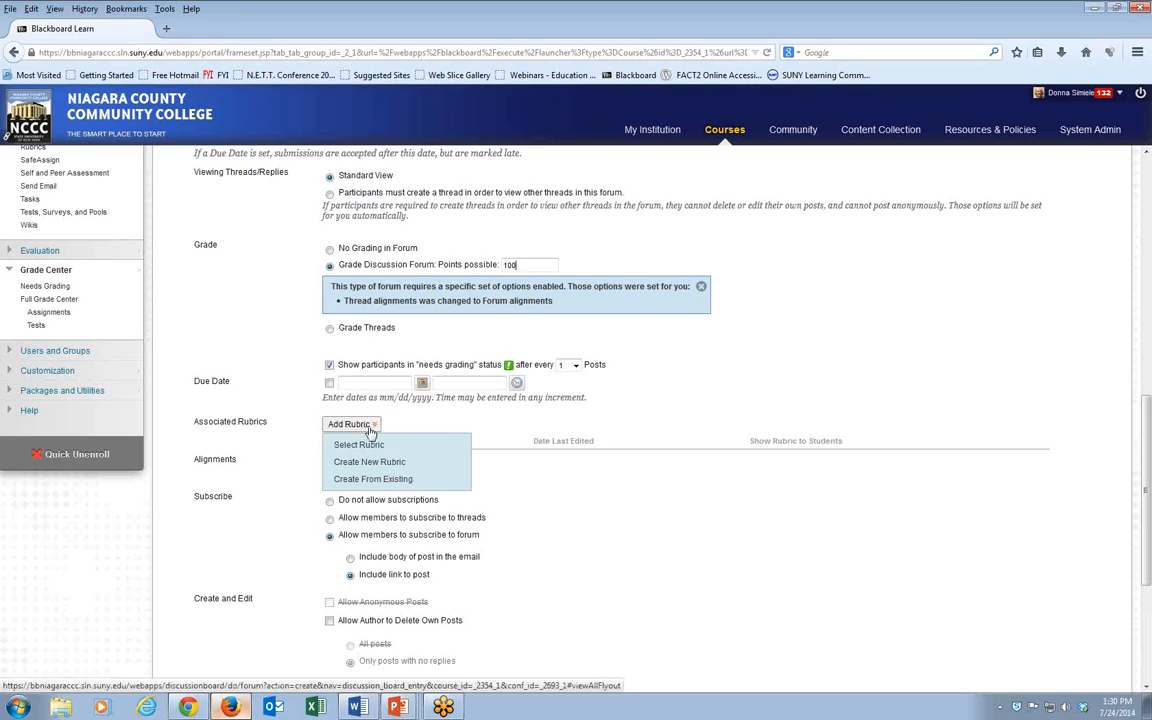
pyautogui.scroll(-1, 523, 451)
pyautogui.scroll(-2, 523, 453)
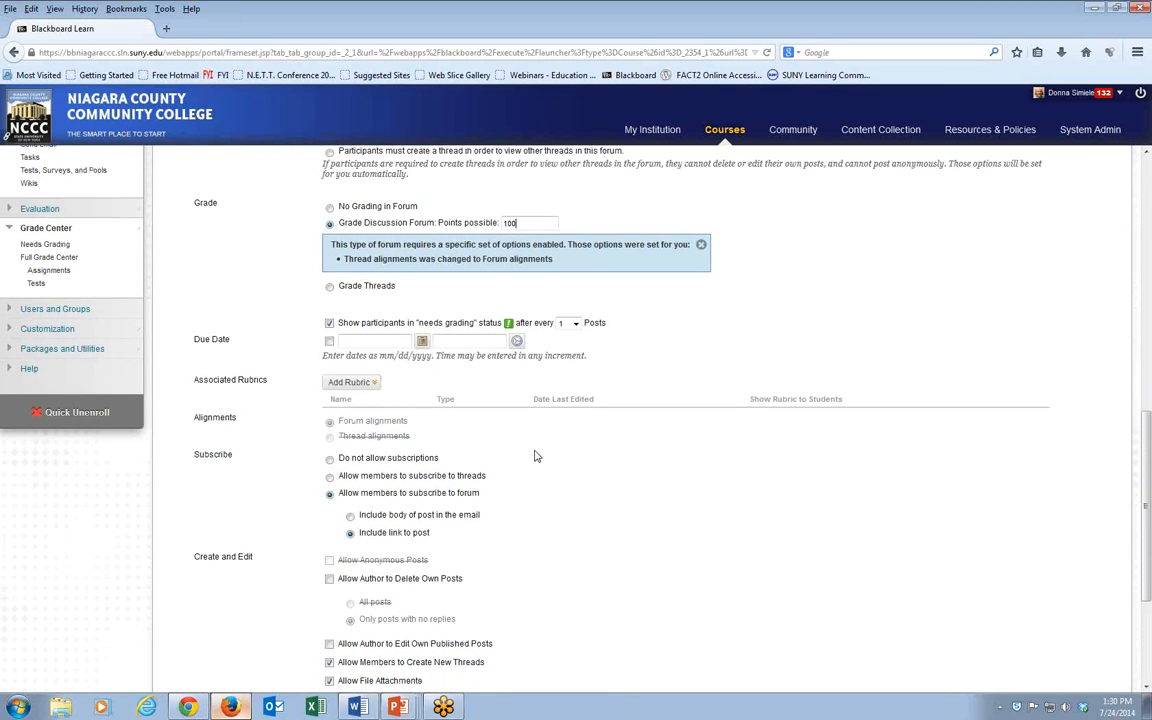
pyautogui.scroll(-1, 360, 462)
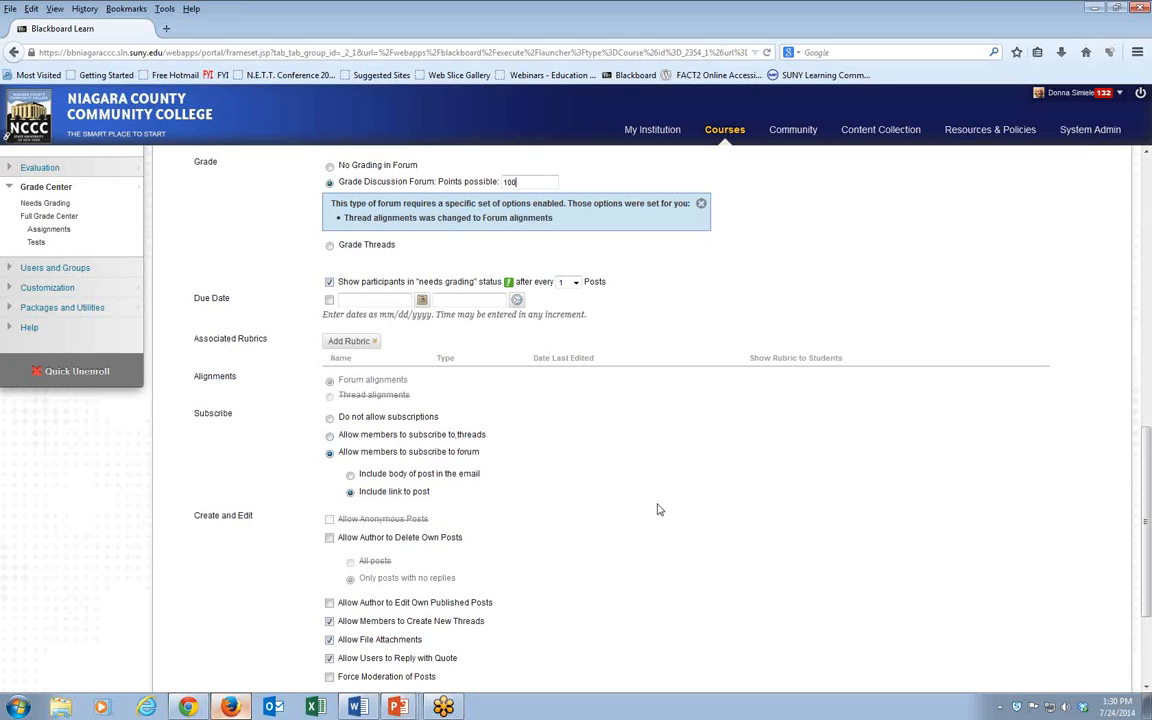
pyautogui.scroll(-1, 657, 510)
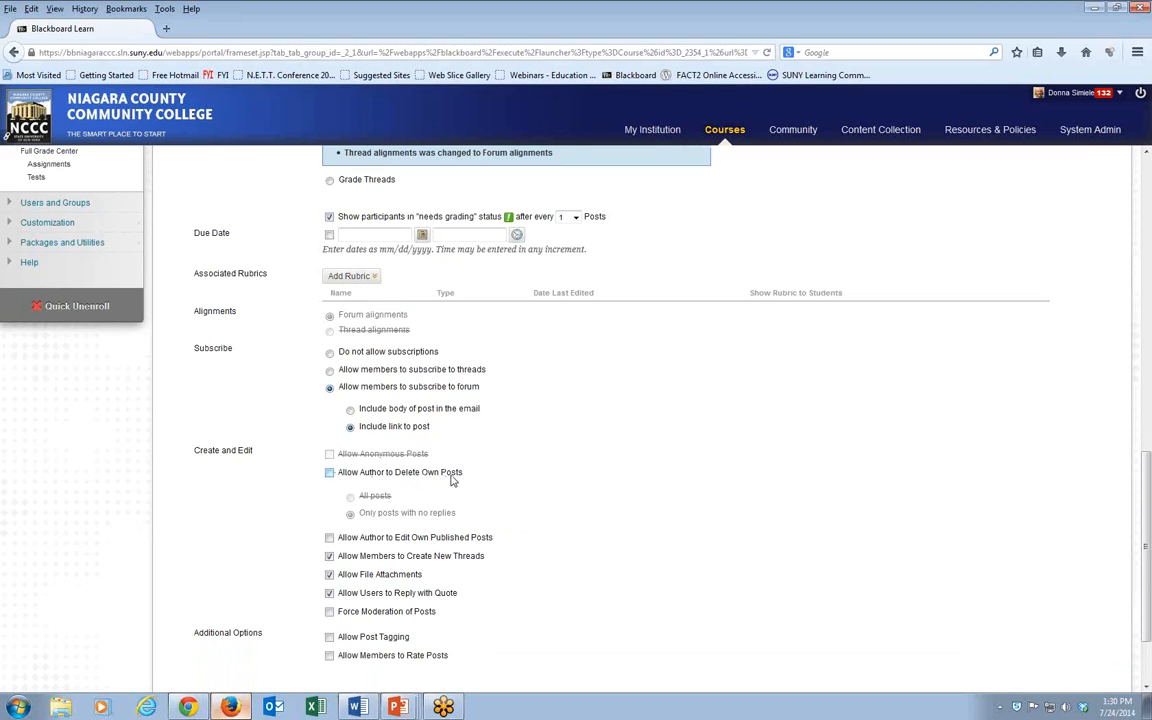
pyautogui.scroll(-1, 530, 484)
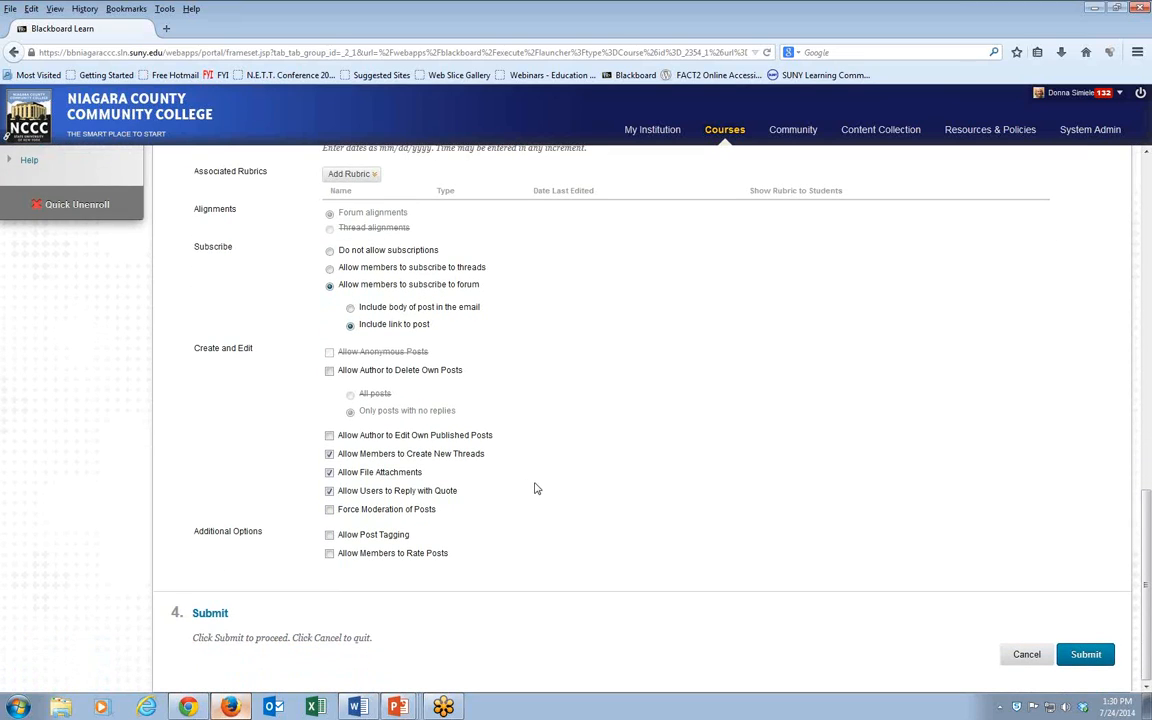
pyautogui.scroll(3, 535, 488)
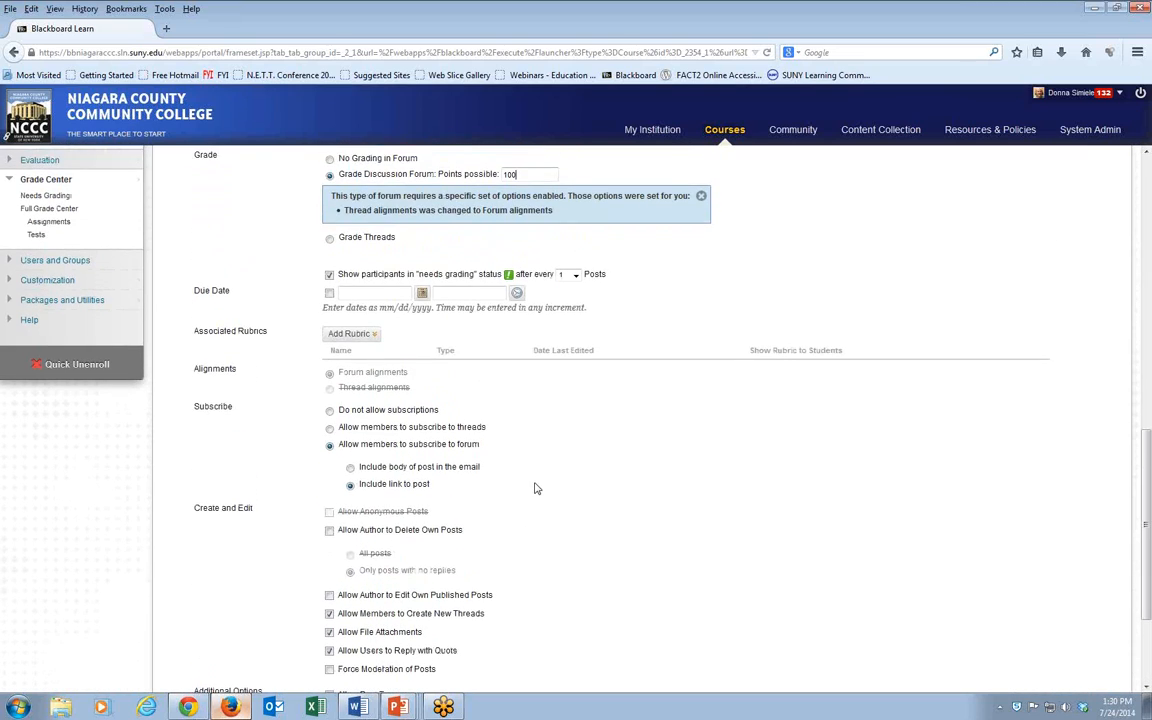
pyautogui.scroll(2, 540, 488)
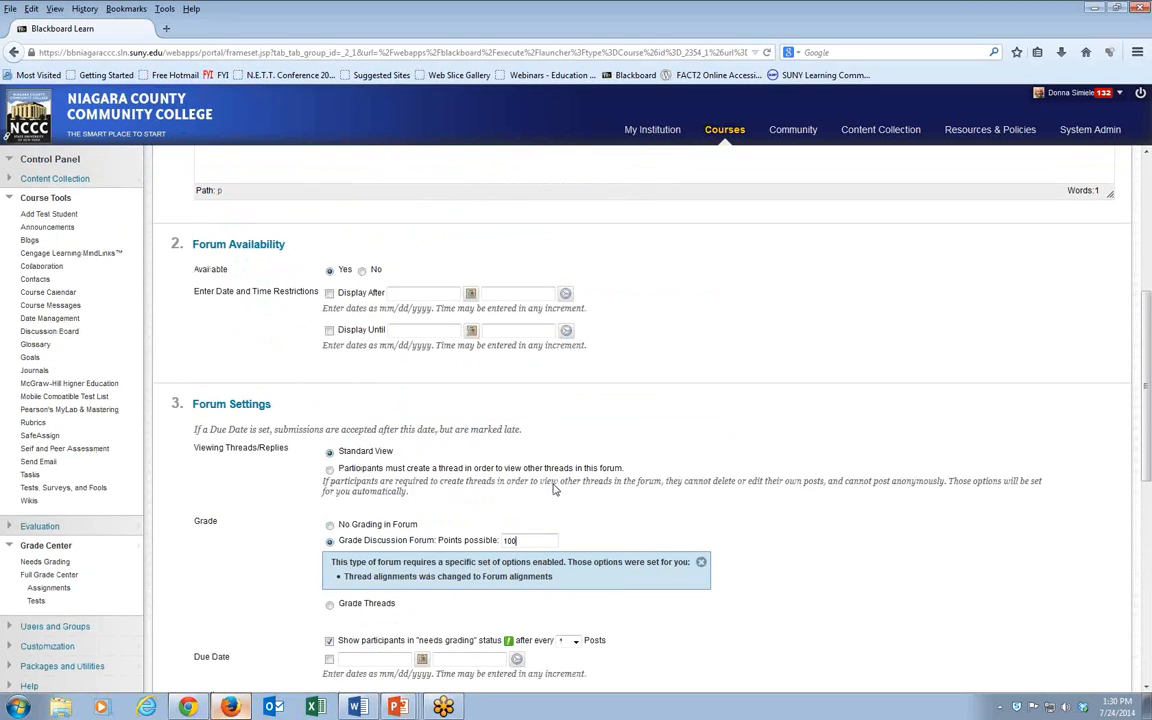
pyautogui.scroll(-5, 638, 522)
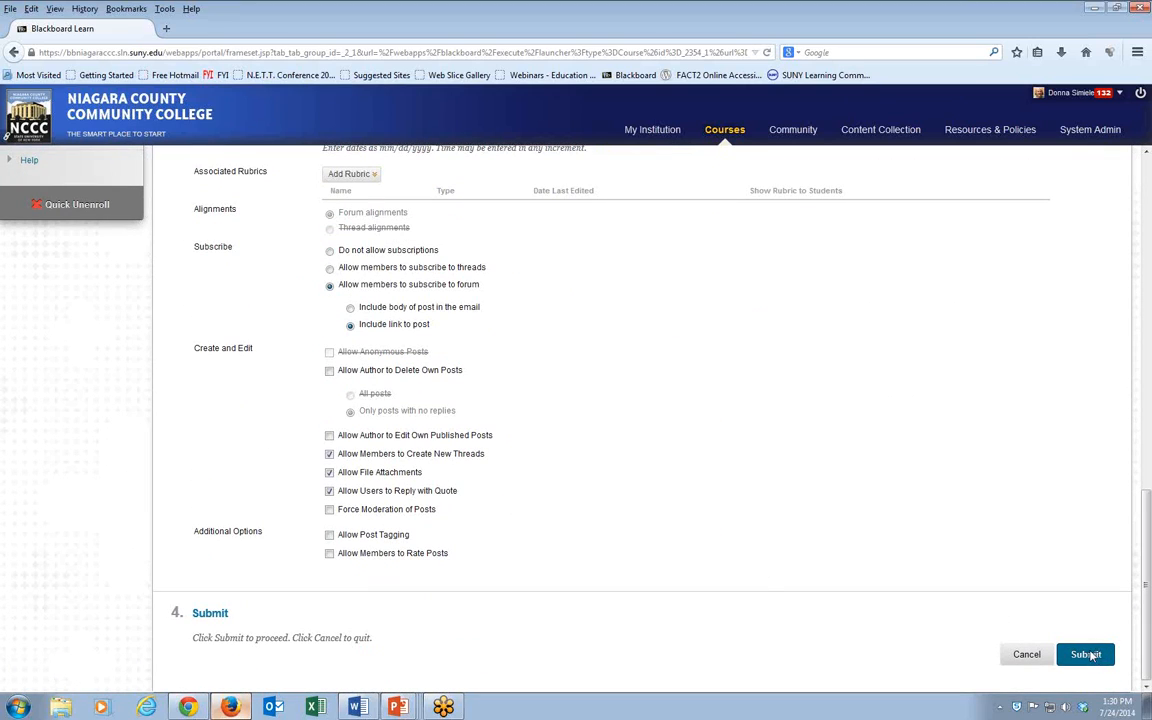
pyautogui.click(1087, 654)
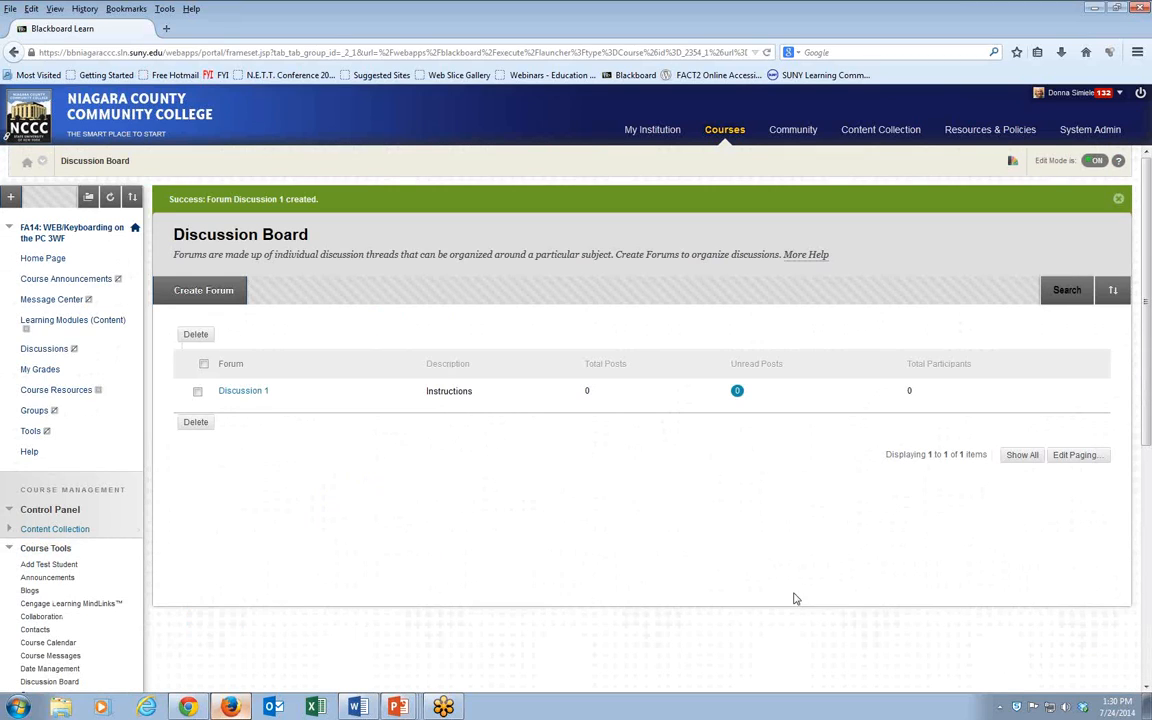
# Step: Start another discussion forum and name it "Discussion 2"
pyautogui.click(203, 290)
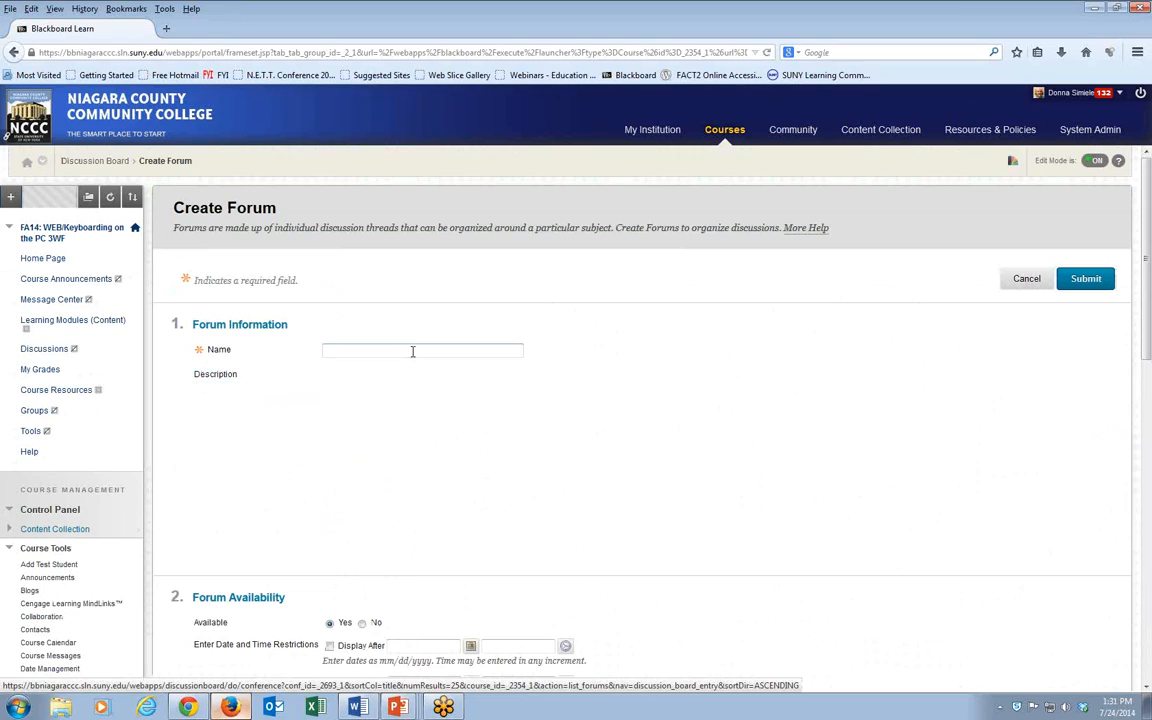
pyautogui.click(412, 351)
pyautogui.write('Di')
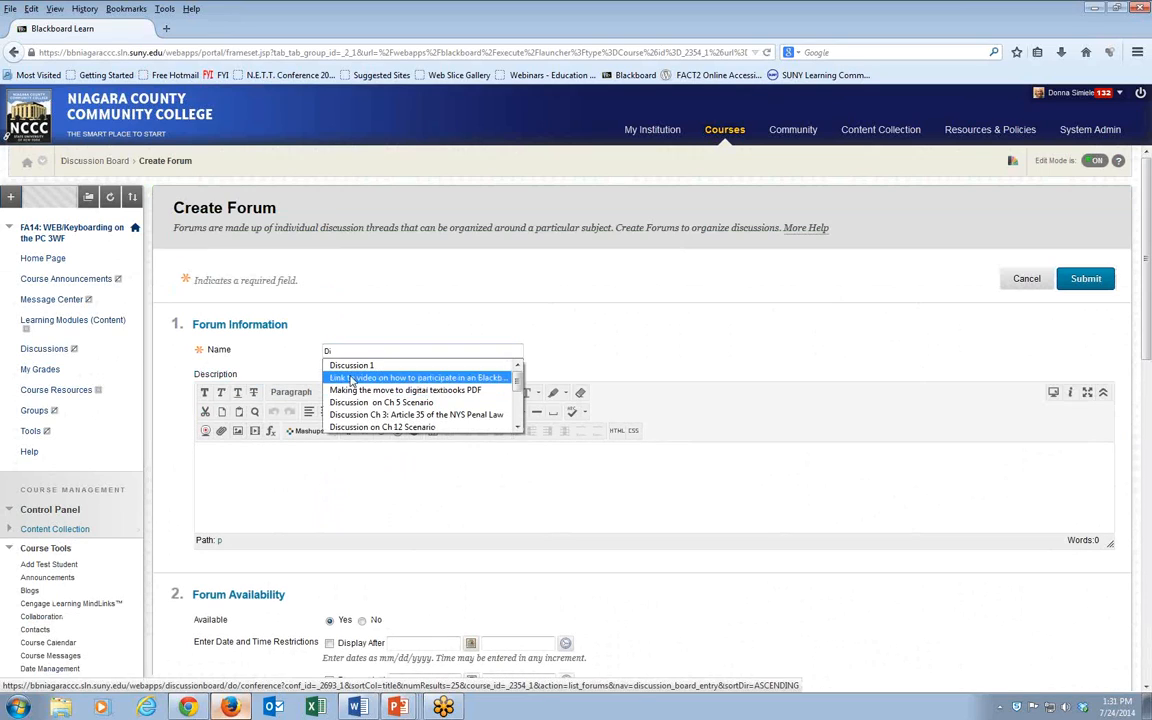
pyautogui.click(352, 366)
pyautogui.press('BackSpace')
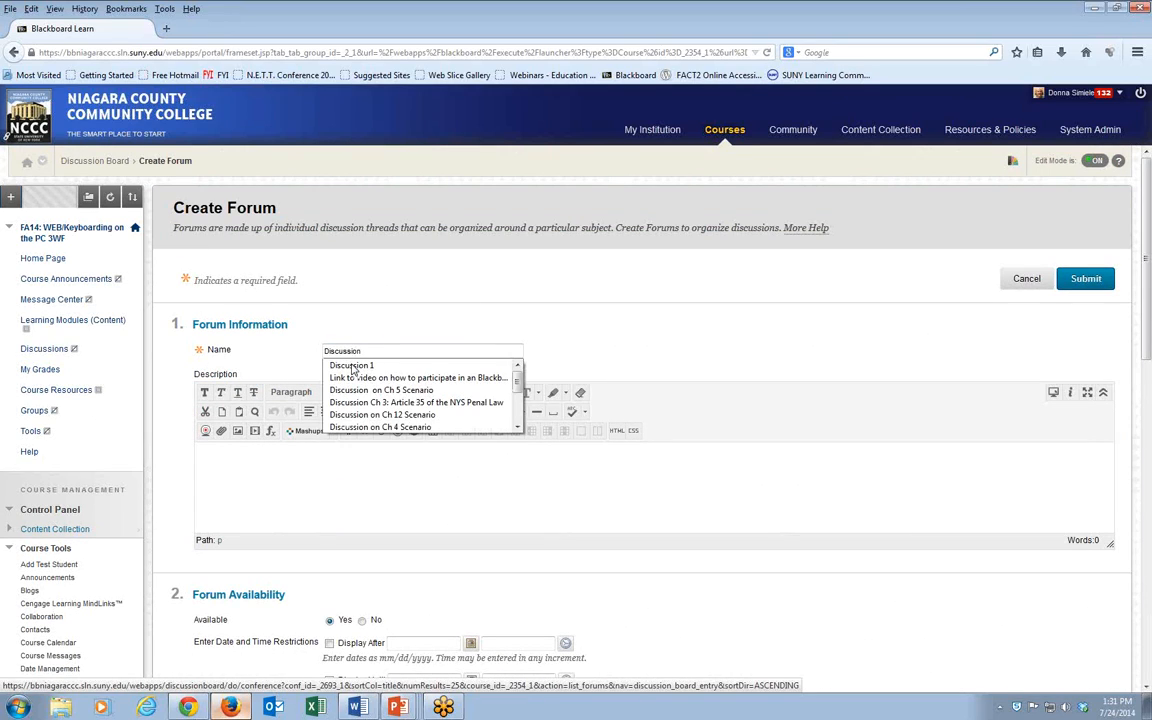
pyautogui.write('2')
# Step: Set the Discussion 2 forum to be graded with 100 points possible and submit it
pyautogui.scroll(-3, 620, 530)
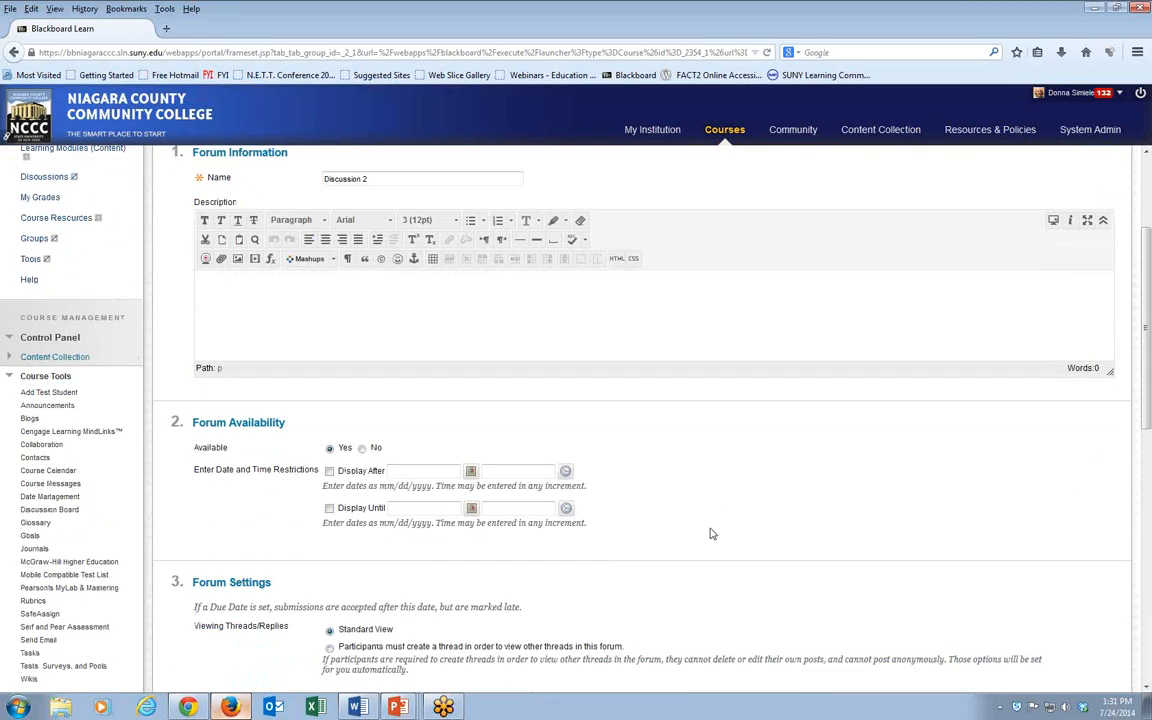
pyautogui.scroll(-6, 710, 534)
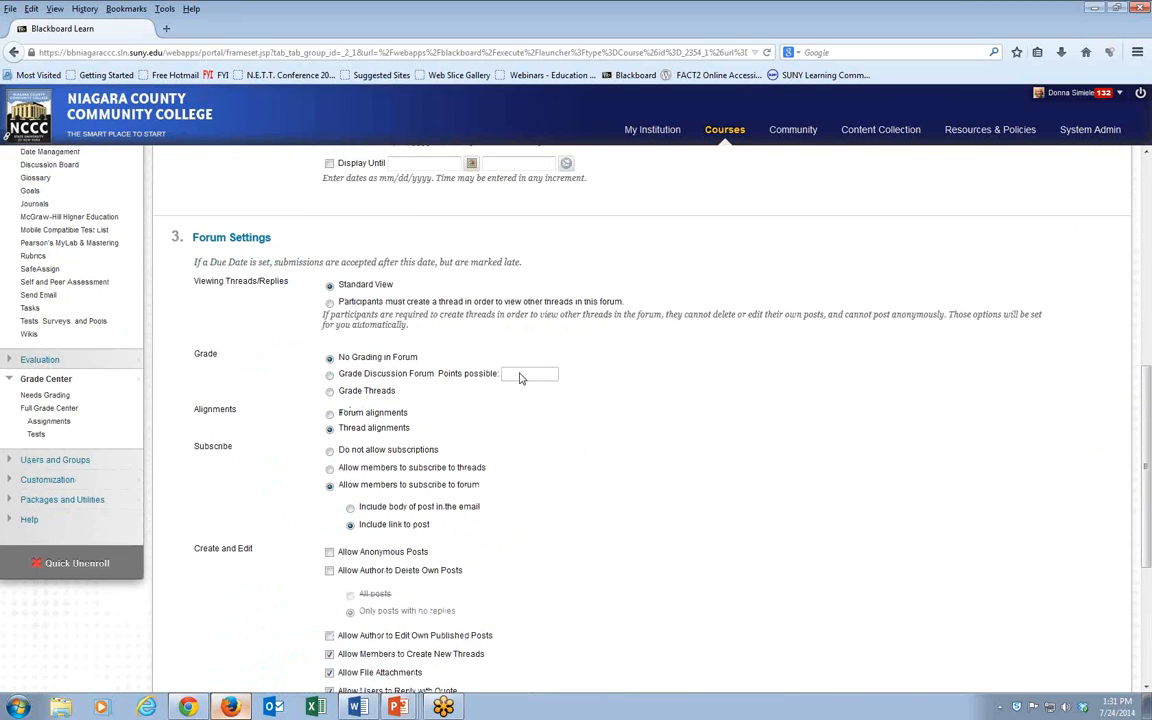
pyautogui.click(520, 375)
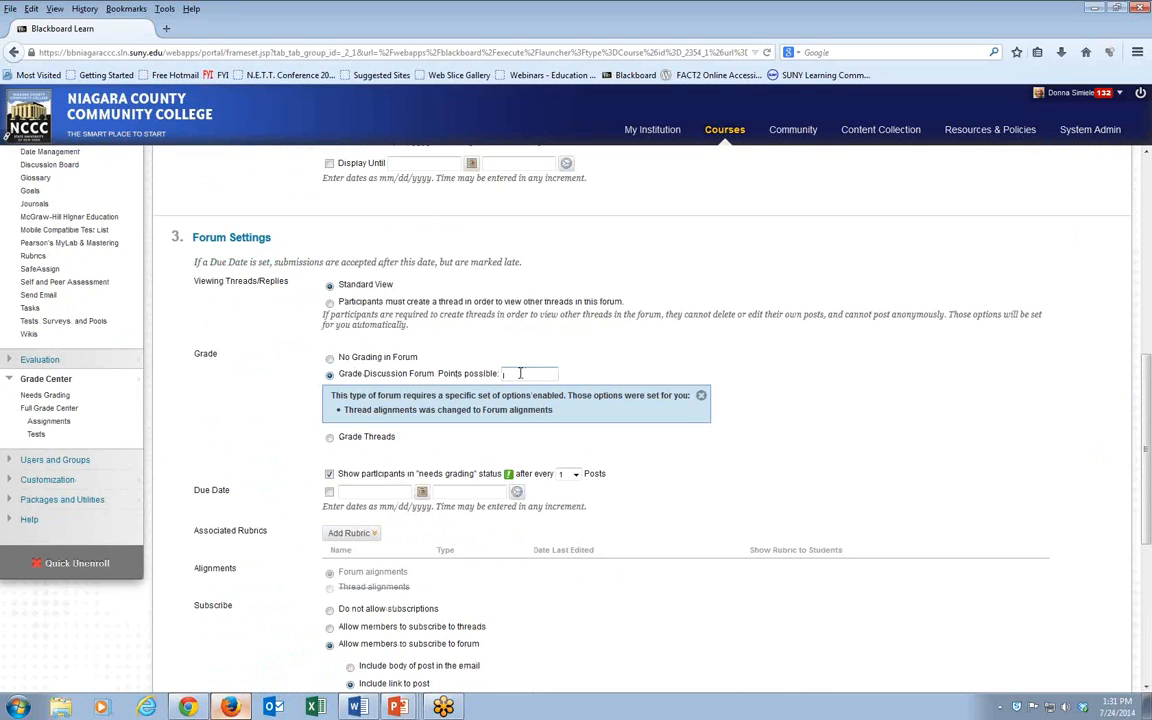
pyautogui.write('100')
pyautogui.scroll(-5, 867, 461)
pyautogui.scroll(-2, 867, 460)
pyautogui.click(1085, 653)
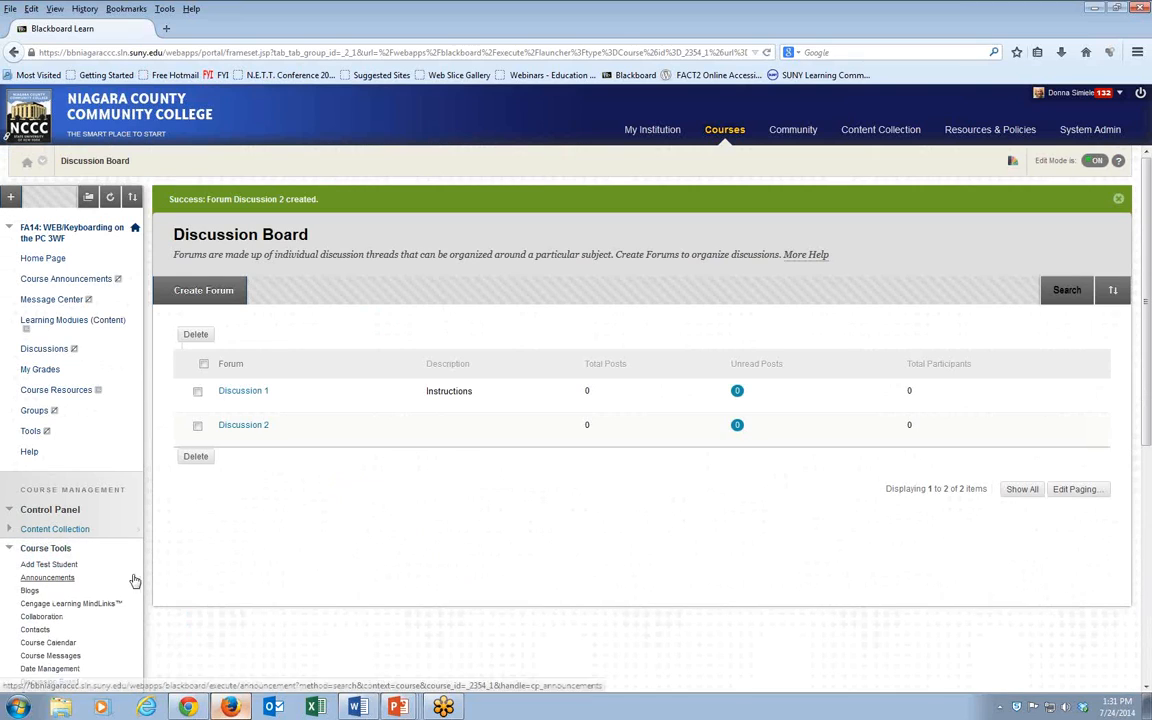
# Step: Open the course's Full Grade Center and go to its Column Organization page
pyautogui.scroll(-5, 305, 578)
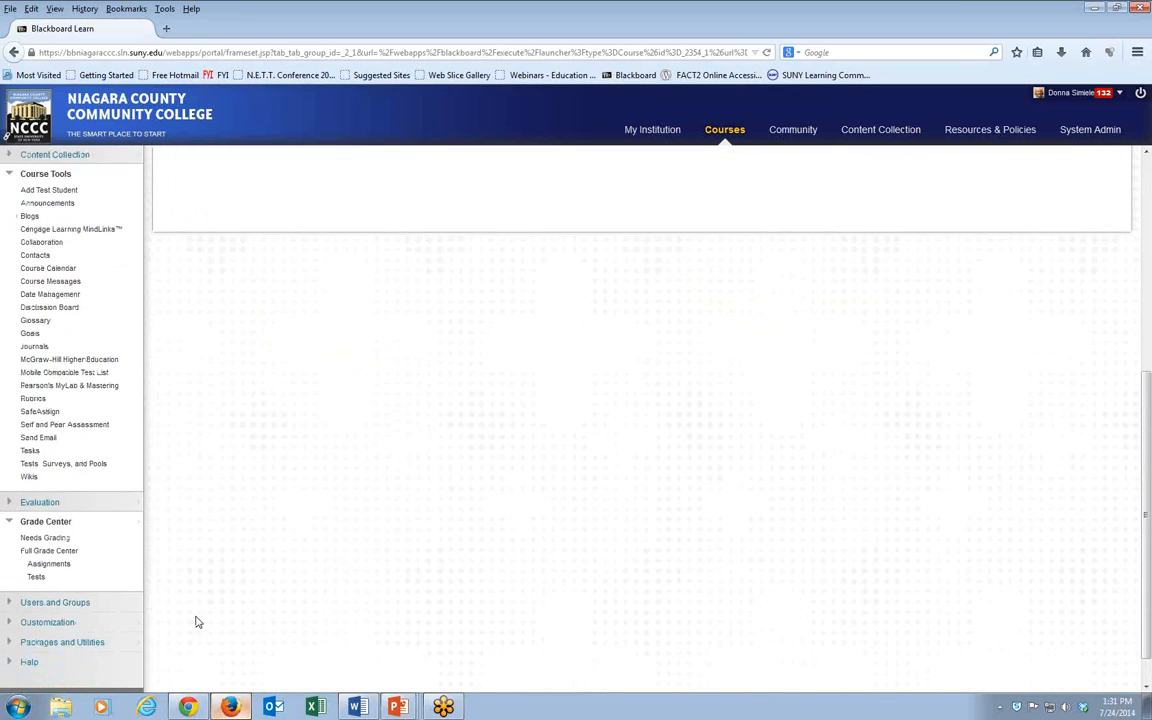
pyautogui.click(46, 522)
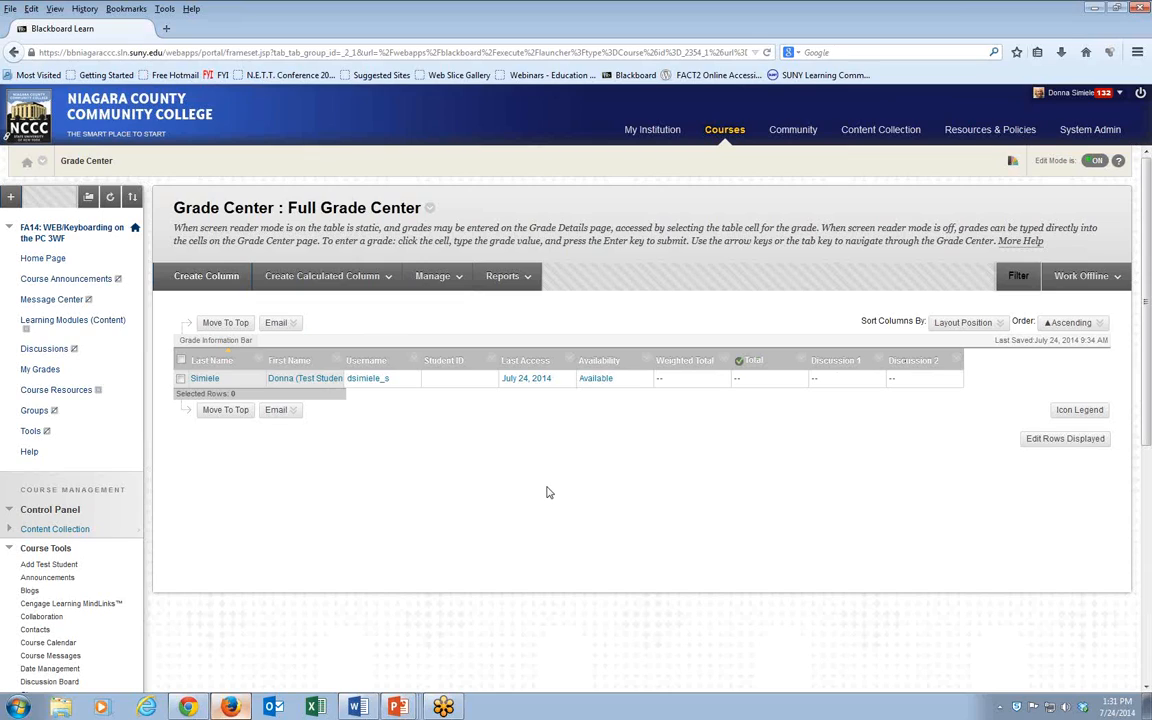
pyautogui.click(437, 279)
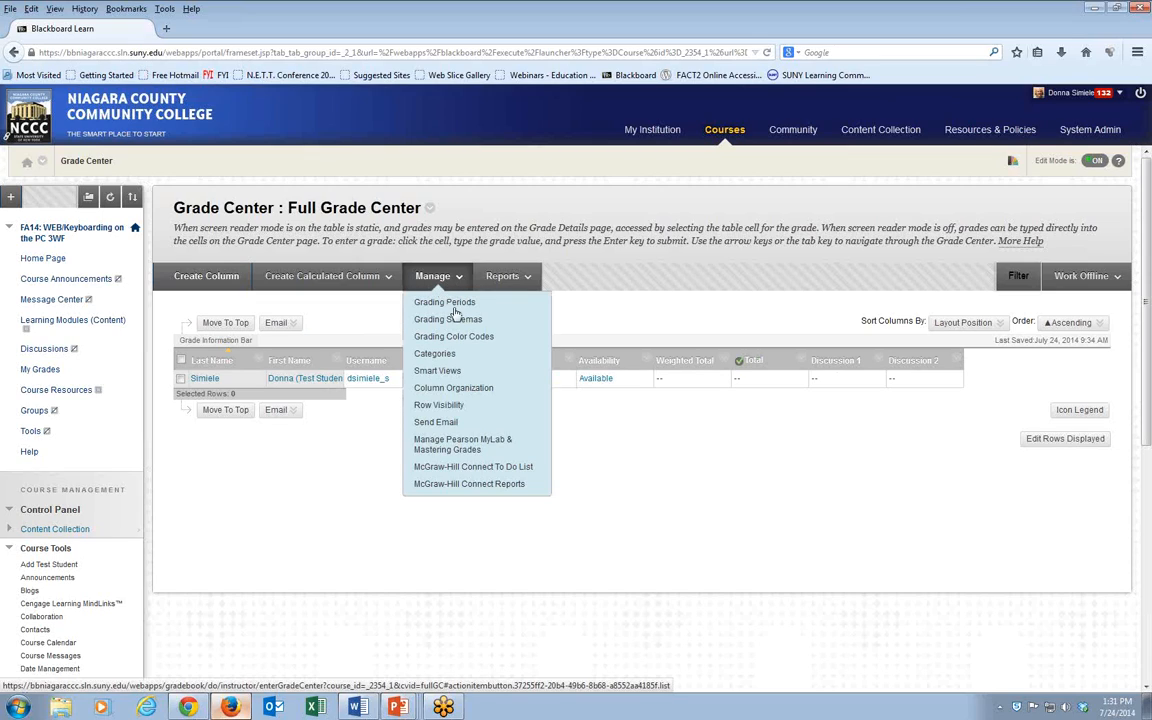
pyautogui.click(444, 390)
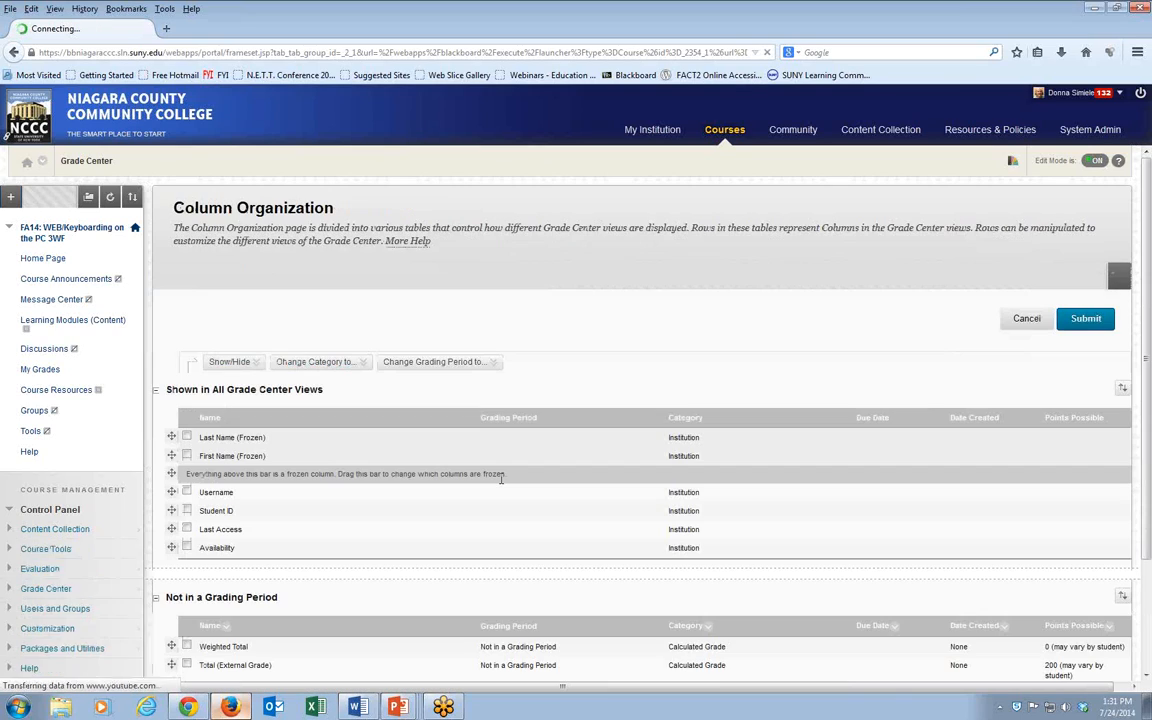
# Step: Change the category of the Discussion 1 and Discussion 2 columns to Assignment and submit the column organization
pyautogui.scroll(-3, 509, 490)
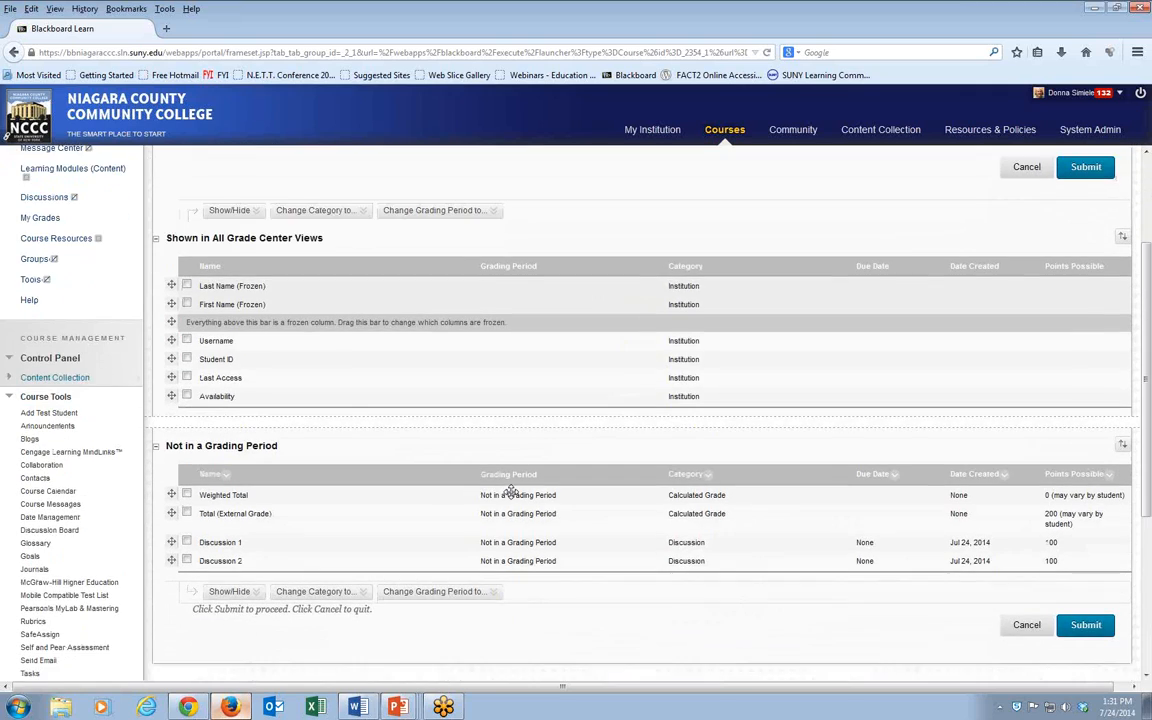
pyautogui.scroll(-2, 511, 492)
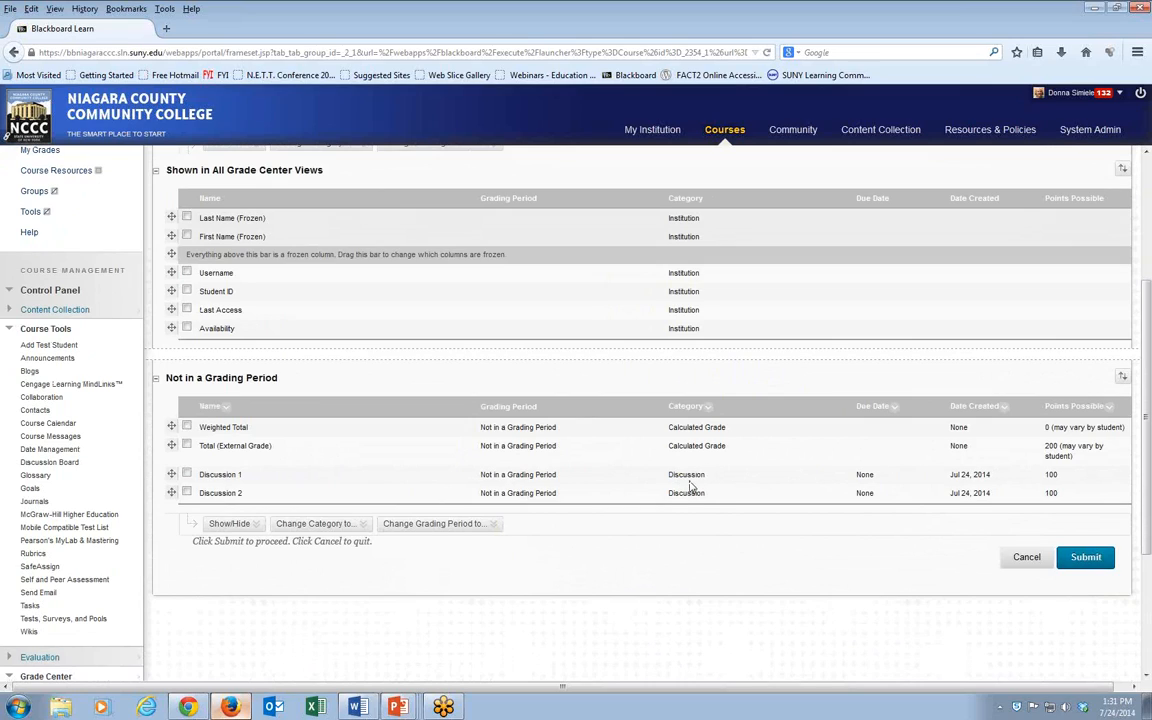
pyautogui.click(186, 474)
pyautogui.click(187, 493)
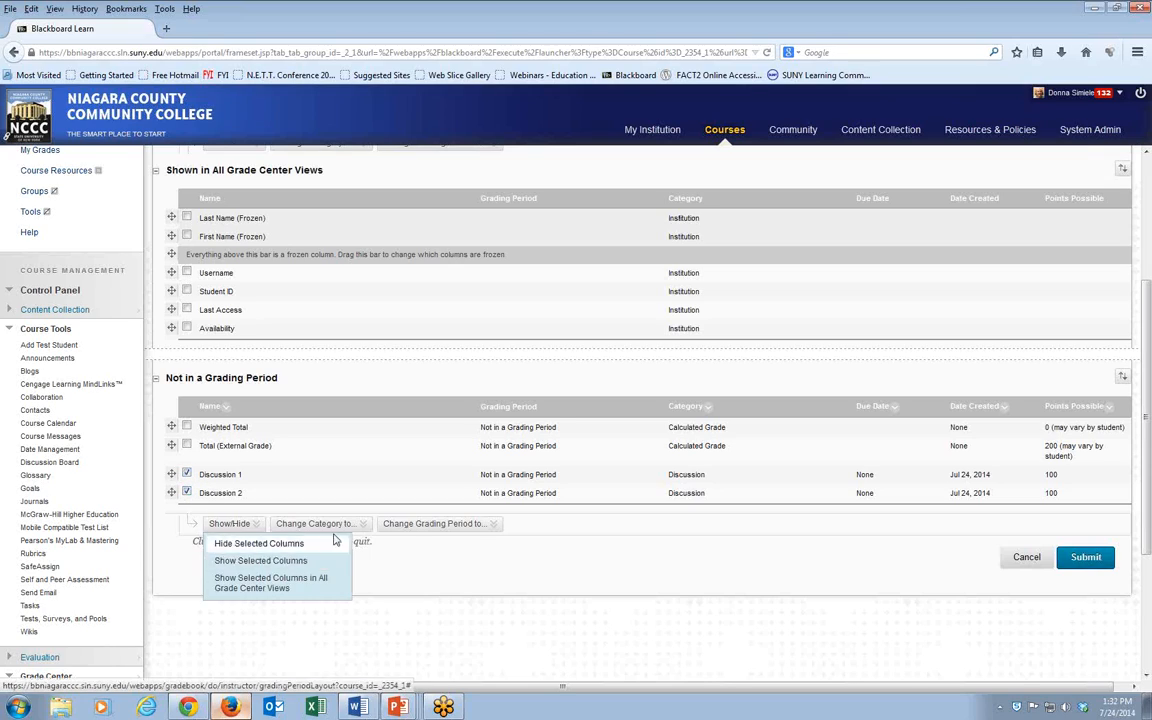
pyautogui.moveTo(318, 528)
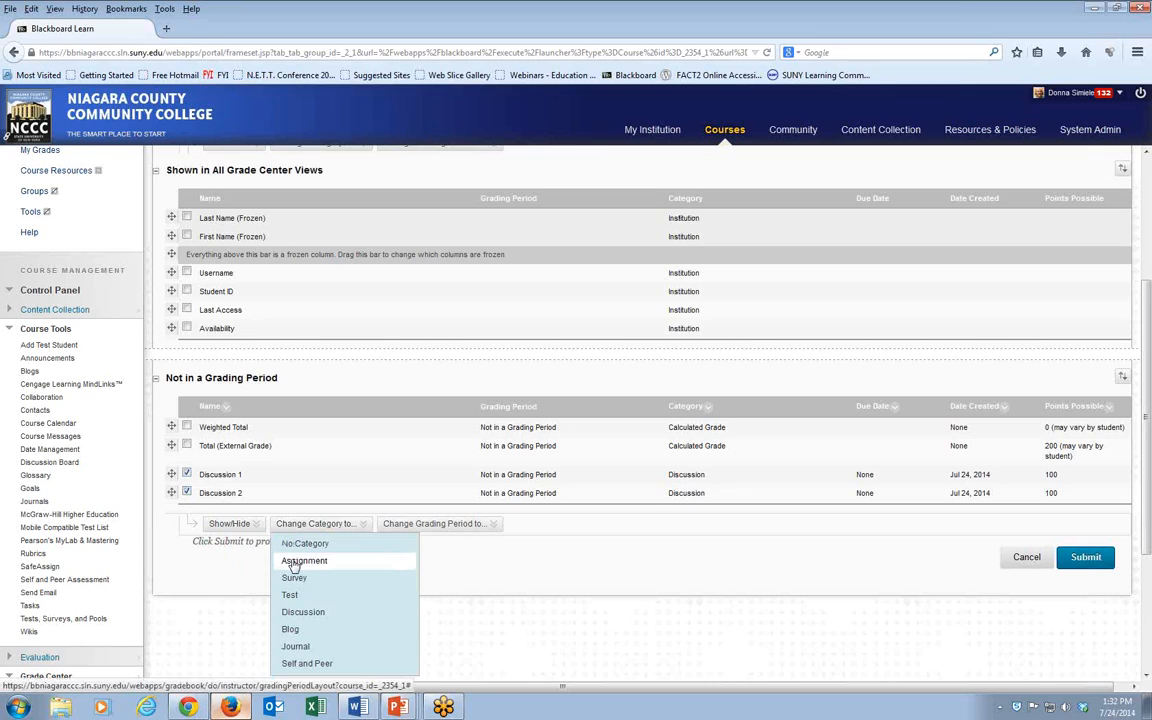
pyautogui.click(293, 562)
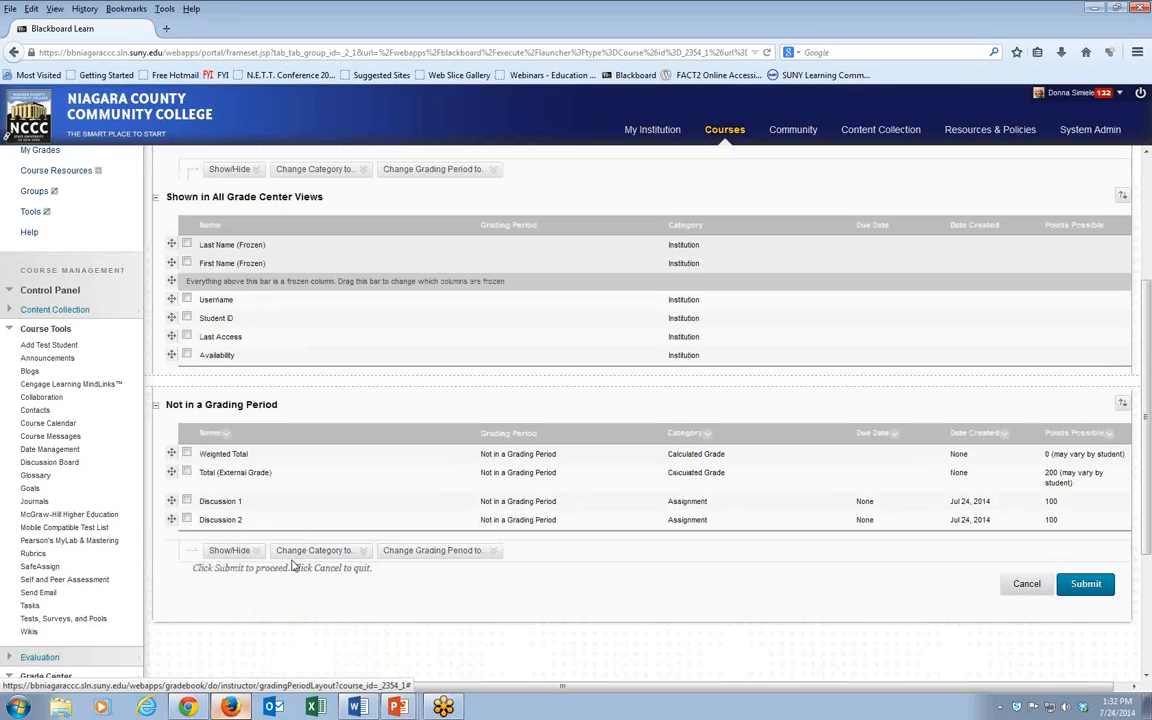
pyautogui.click(1085, 584)
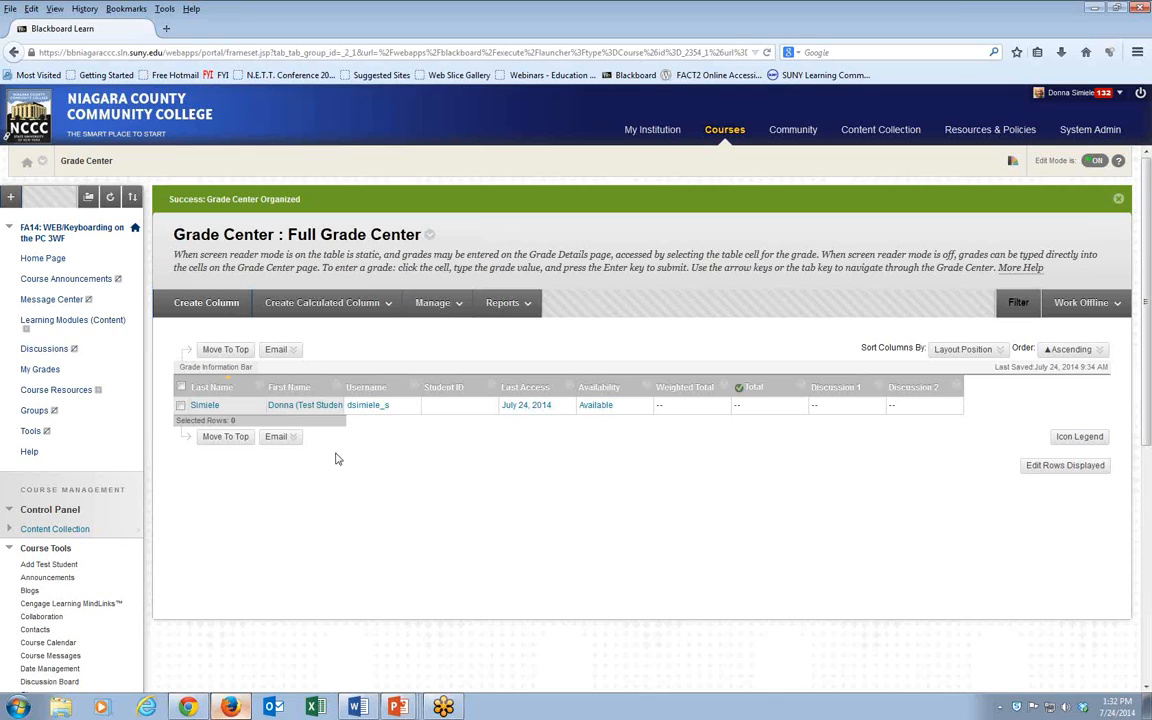
# Step: Start a new grade column named "Homework 1" with the Grade Center name "HW 1" and Percentage as its primary display
pyautogui.click(220, 309)
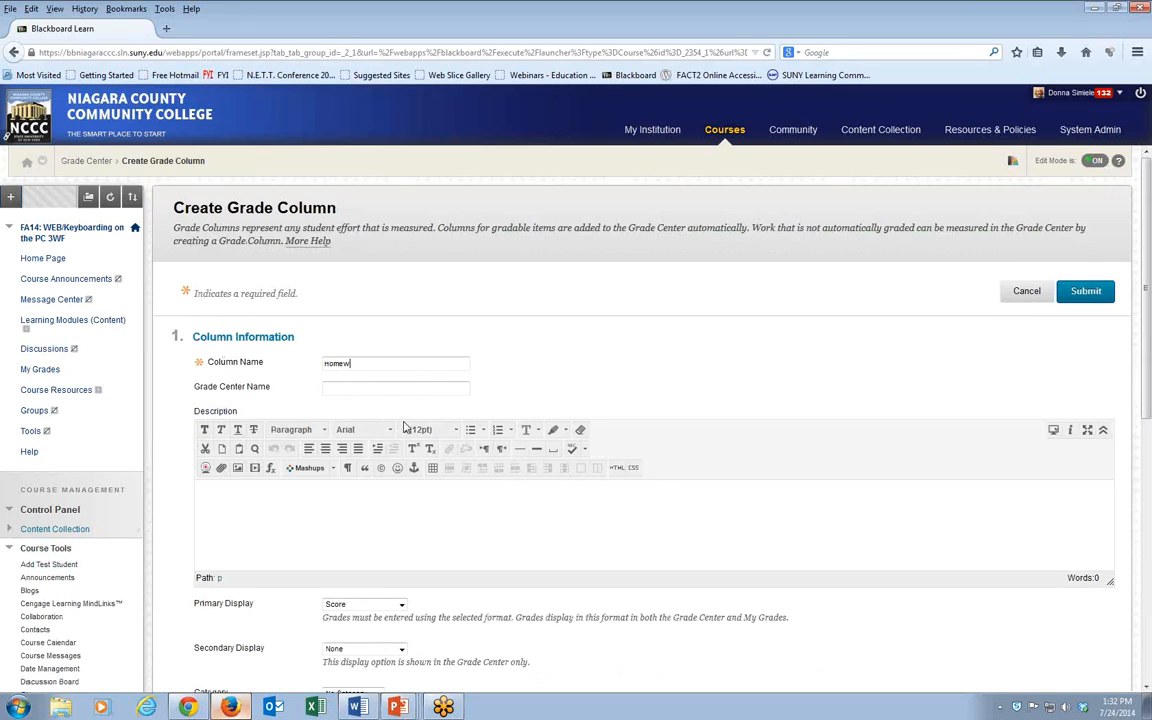
pyautogui.write('Homework 1')
pyautogui.click(357, 389)
pyautogui.scroll(-2, 625, 584)
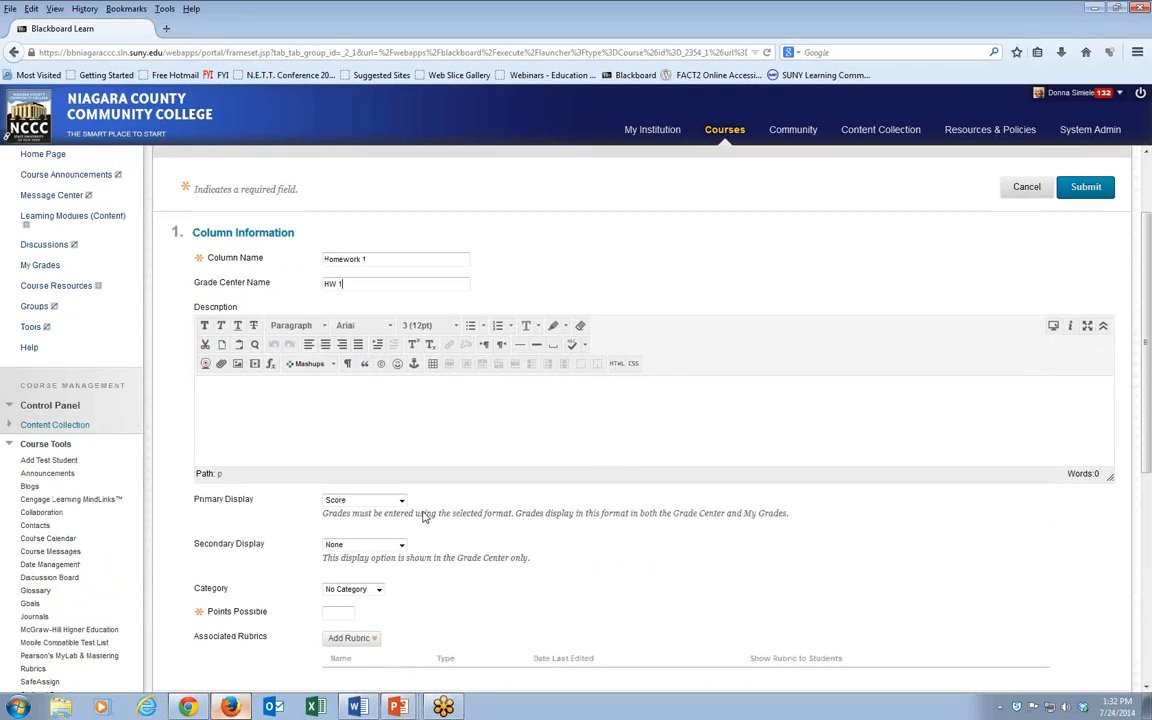
pyautogui.click(401, 501)
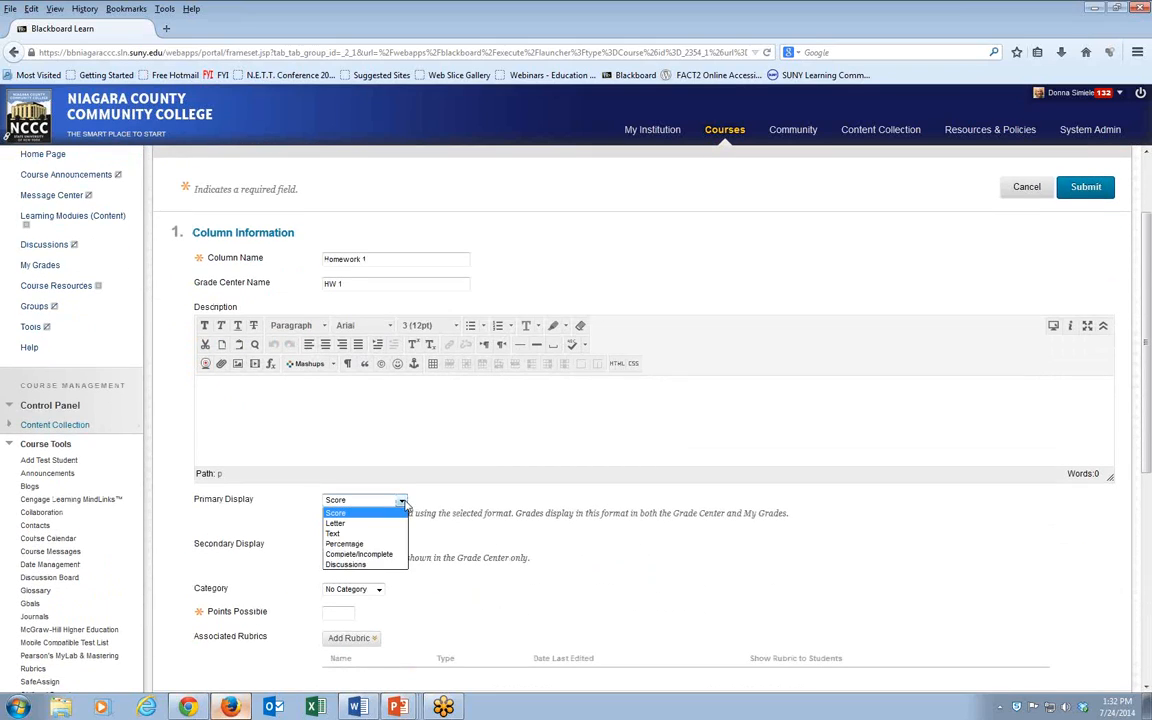
pyautogui.click(345, 543)
# Step: Assign the Homework 1 column to the Test category with 100 points possible
pyautogui.scroll(-3, 620, 540)
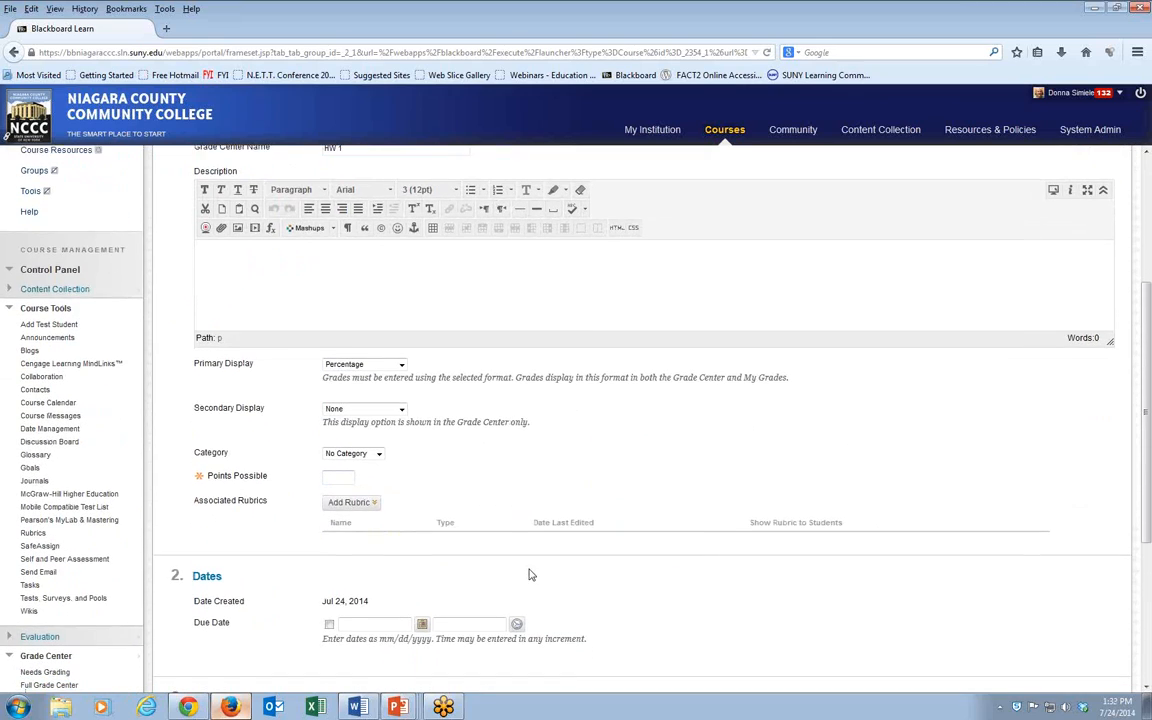
pyautogui.click(378, 452)
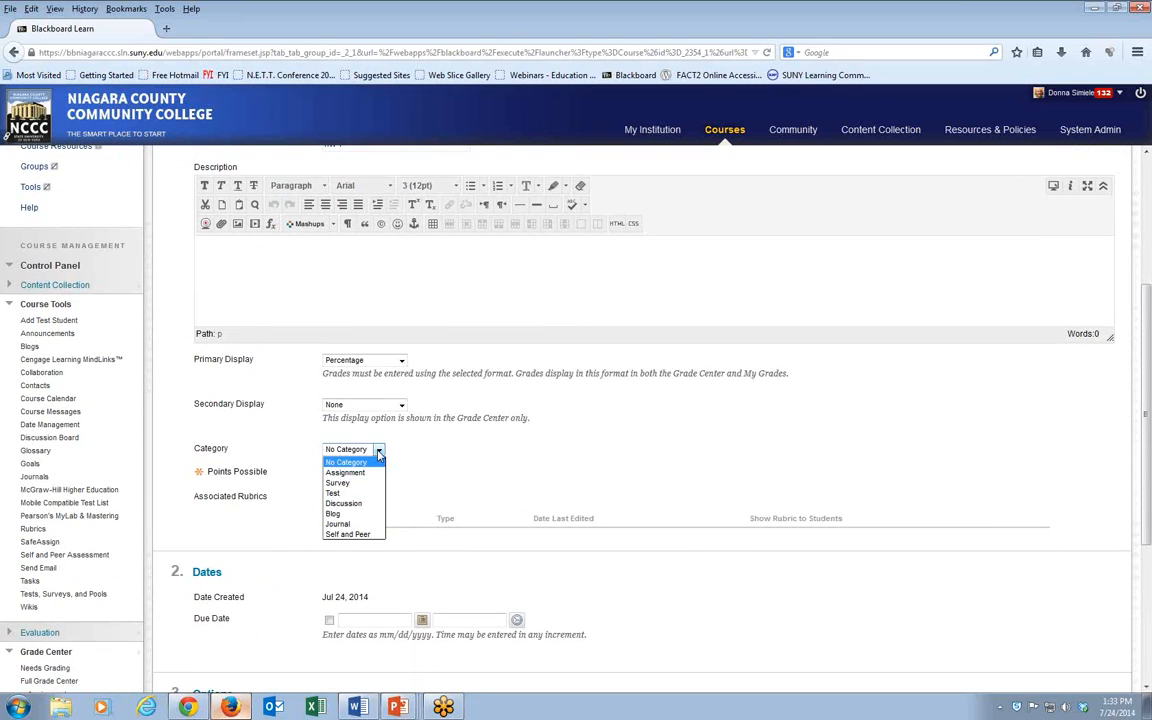
pyautogui.click(338, 493)
pyautogui.scroll(-1, 545, 464)
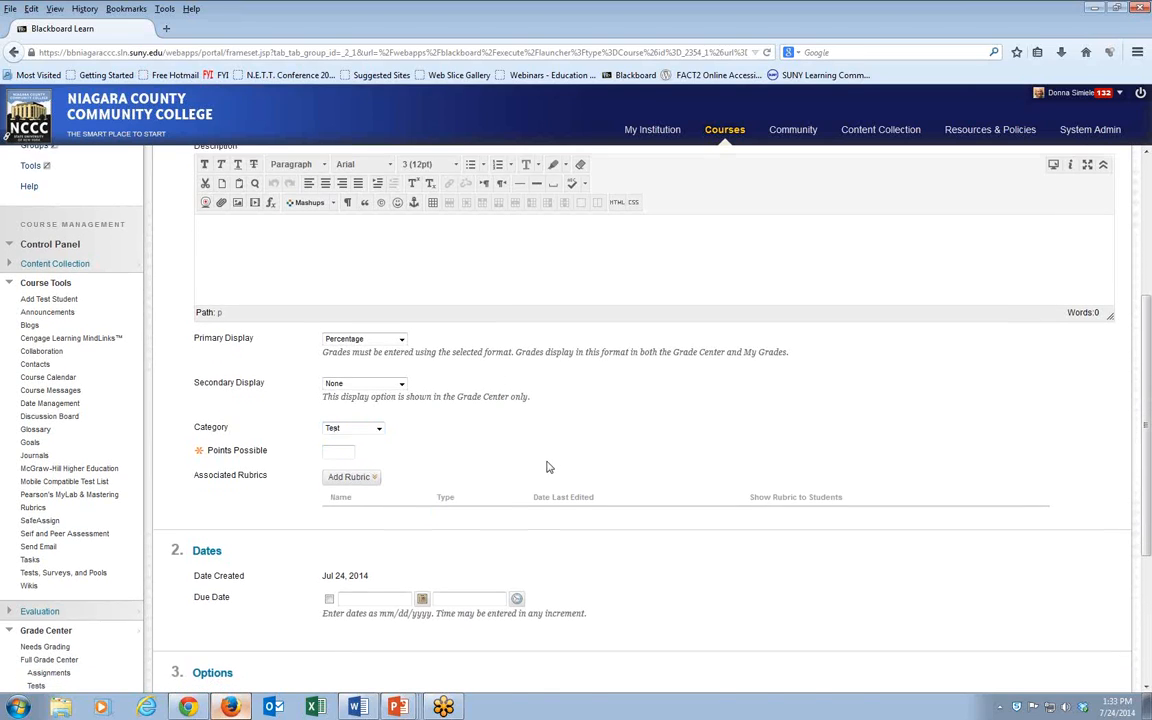
pyautogui.write('100')
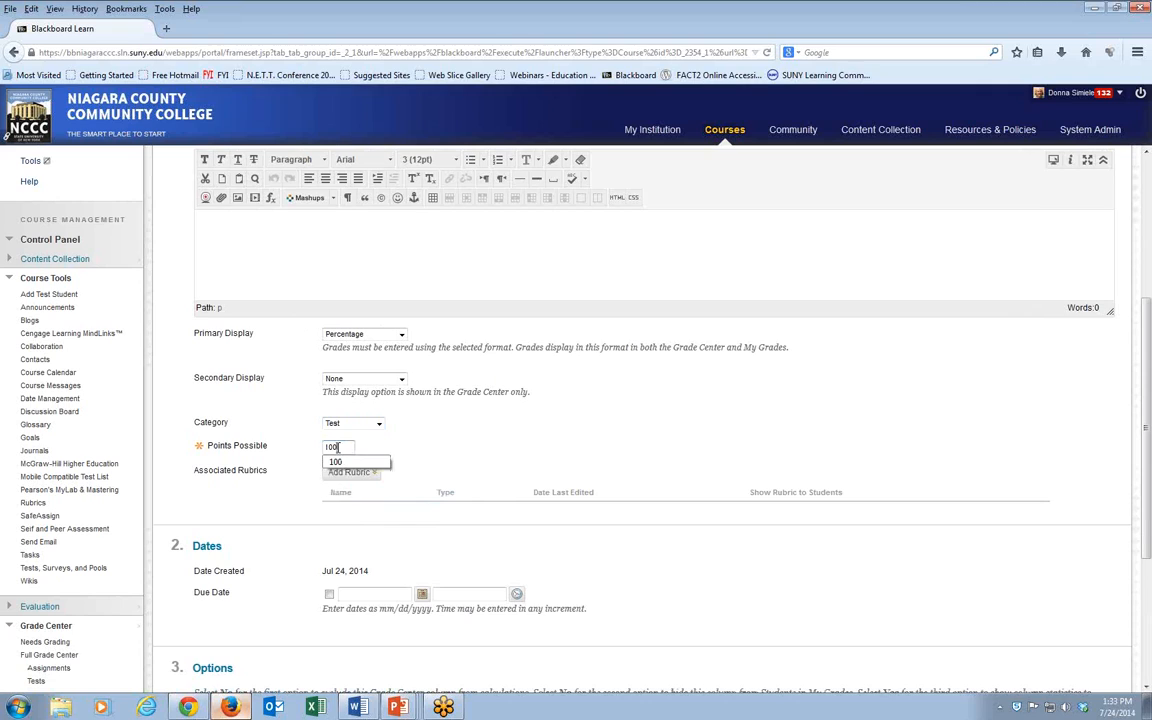
pyautogui.scroll(-5, 636, 503)
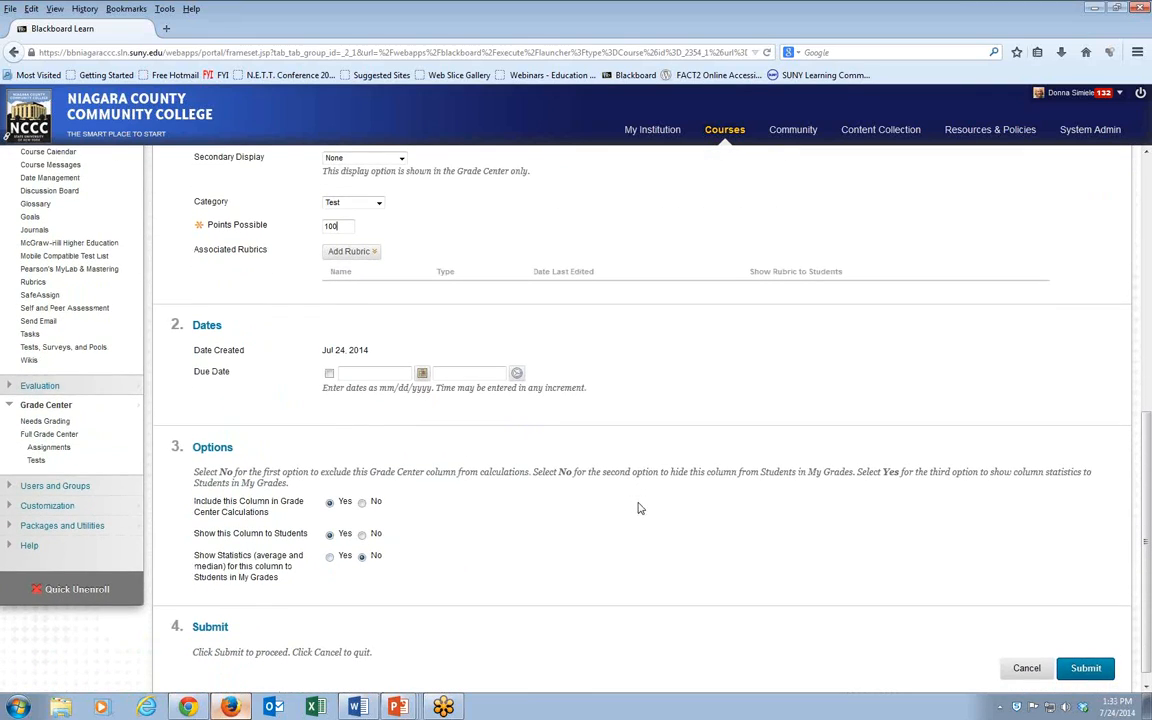
# Step: Submit the Homework 1 column and start creating another grade column
pyautogui.scroll(-1, 625, 511)
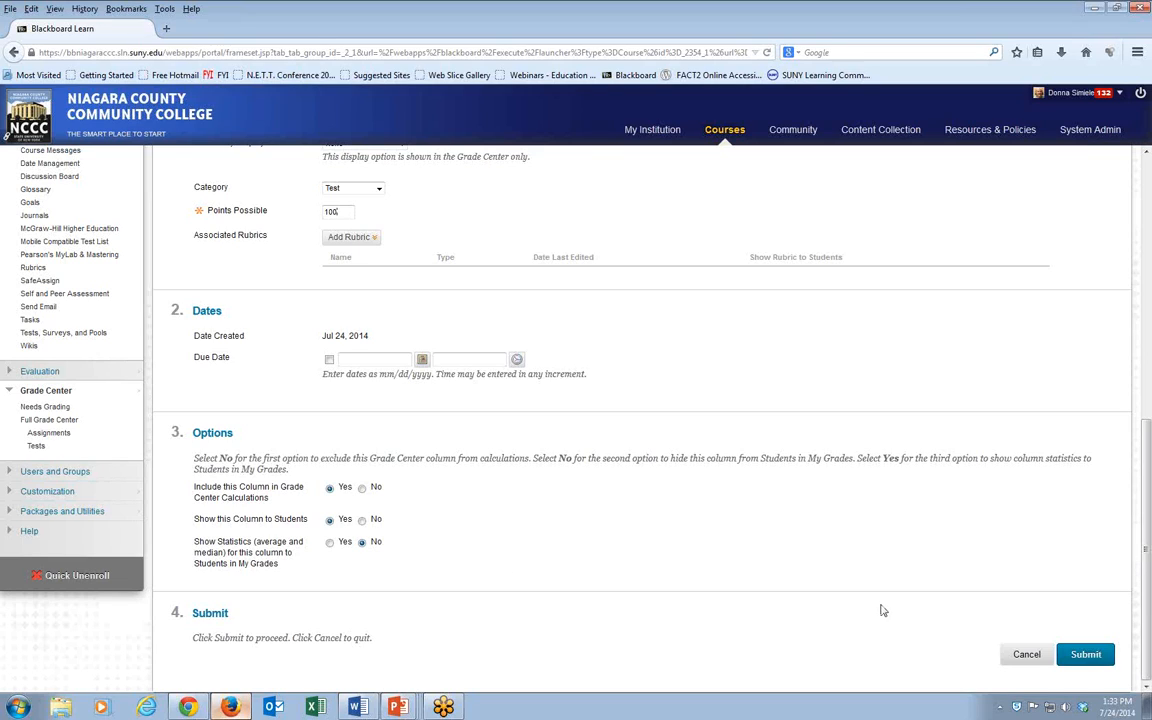
pyautogui.press('Return')
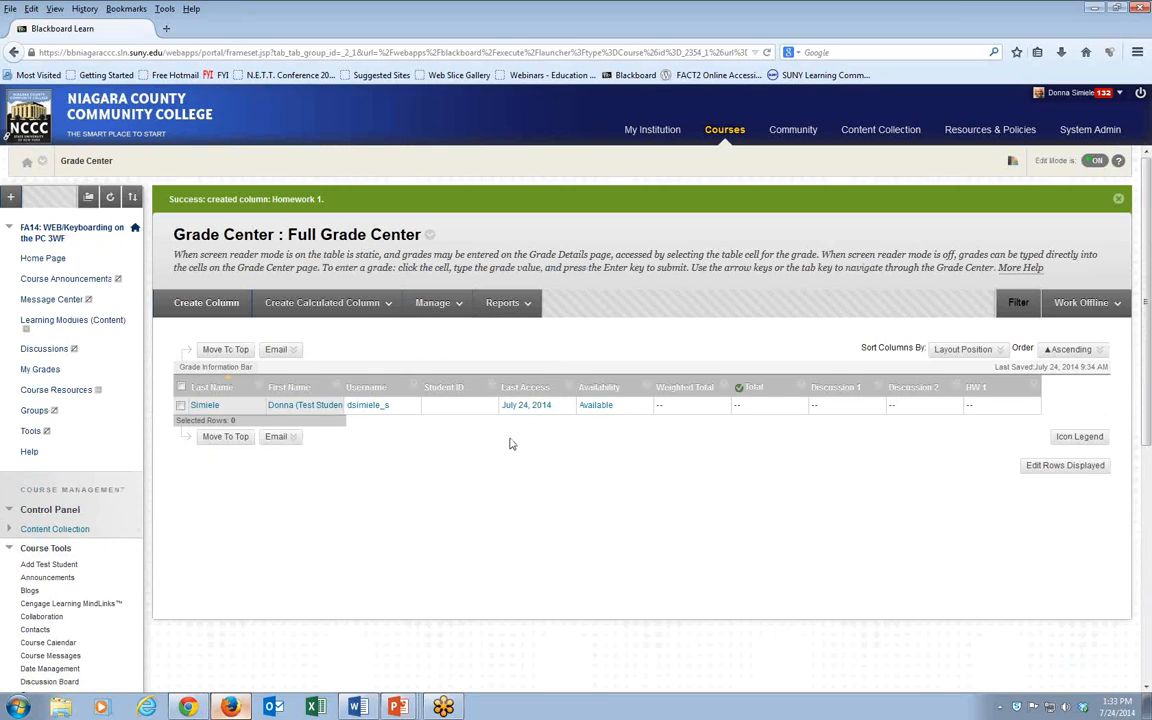
pyautogui.click(218, 316)
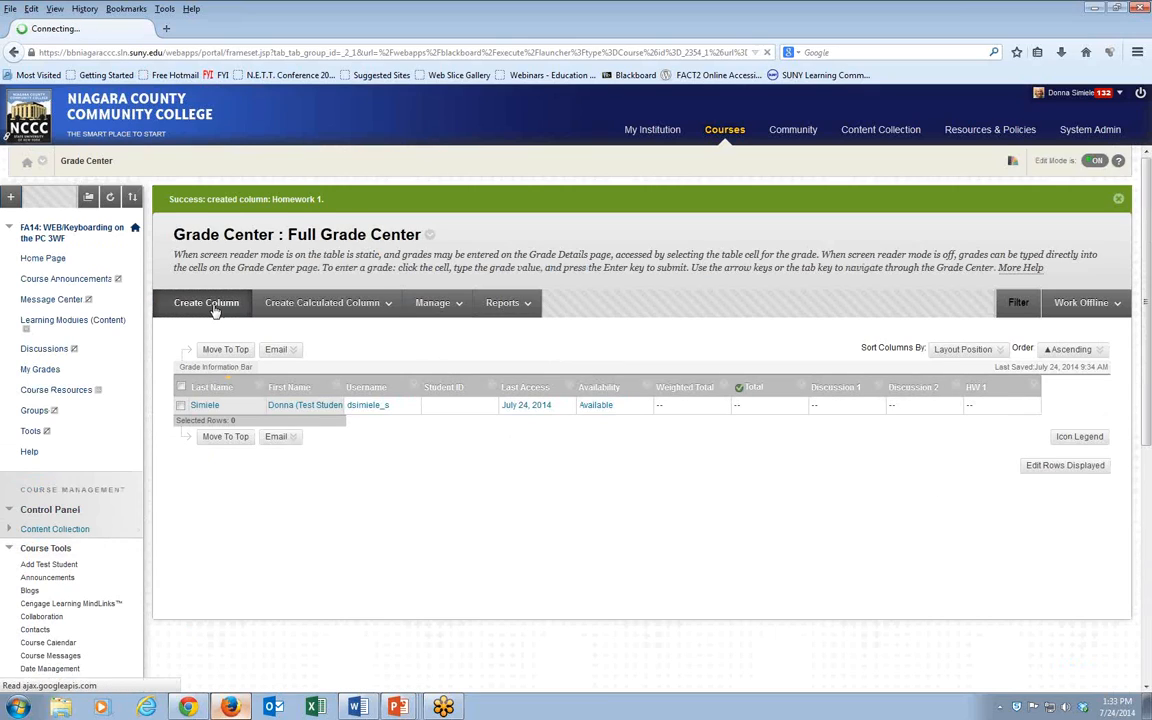
# Step: Name the new grade column "Homework 2" and give it the Grade Center name "HW 2"
pyautogui.click(357, 365)
pyautogui.write('H')
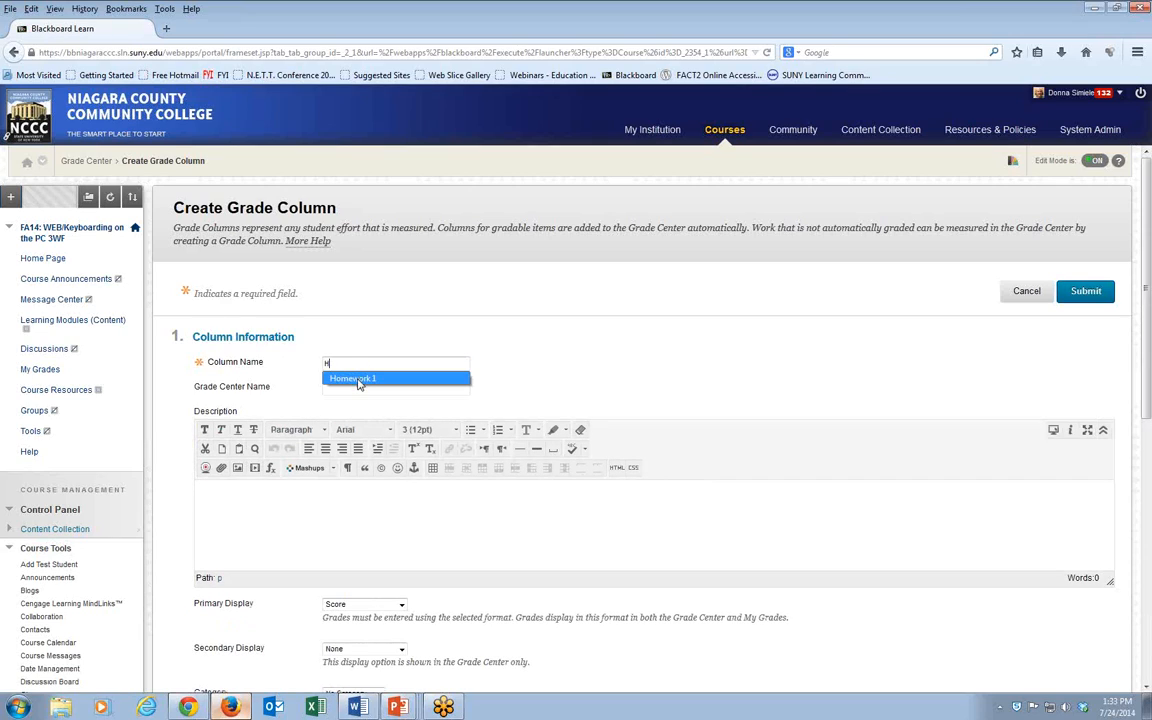
pyautogui.click(360, 378)
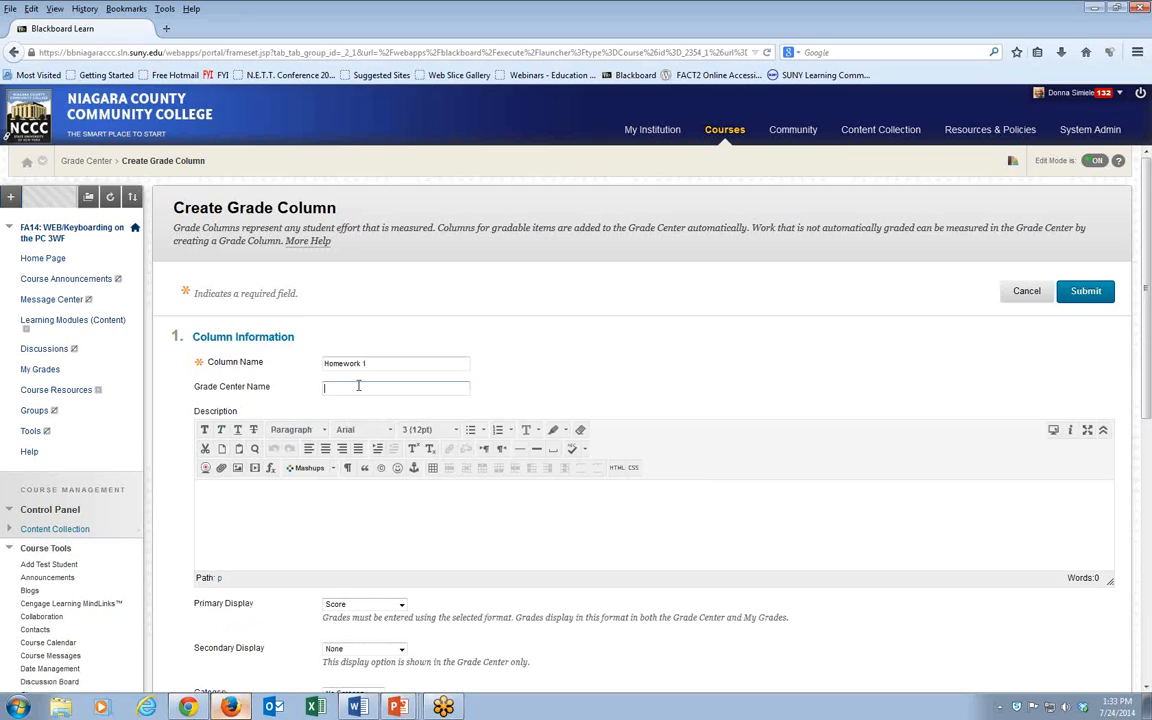
pyautogui.write('H')
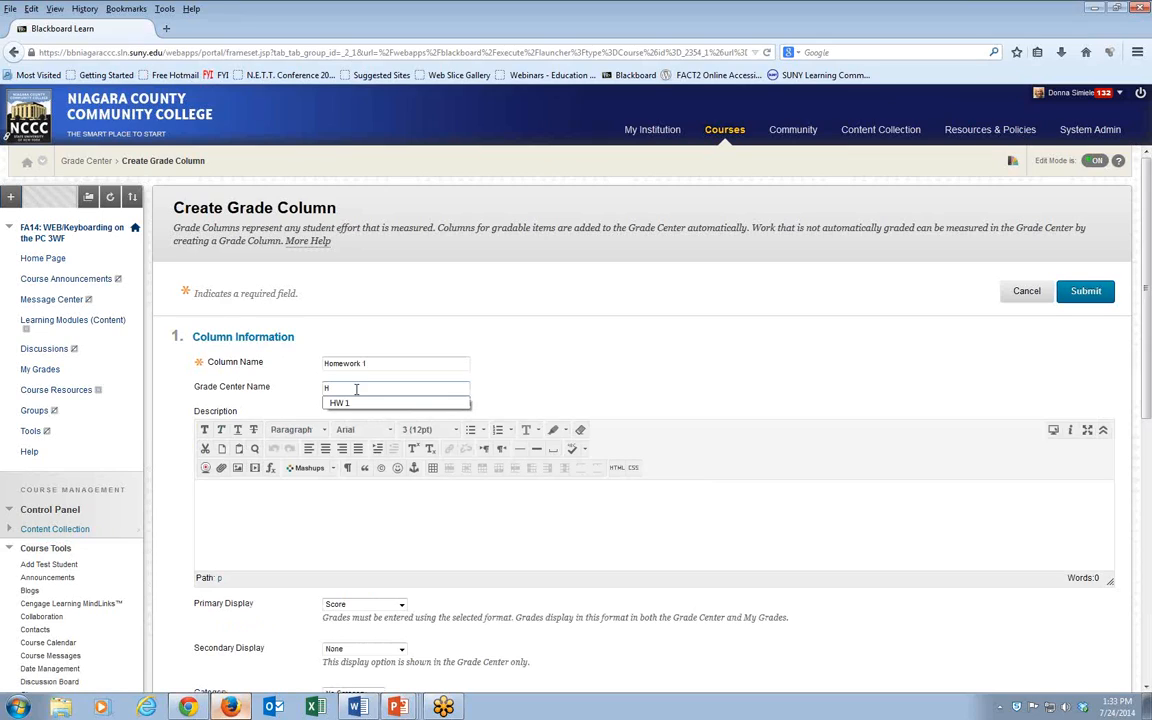
pyautogui.write('W 2')
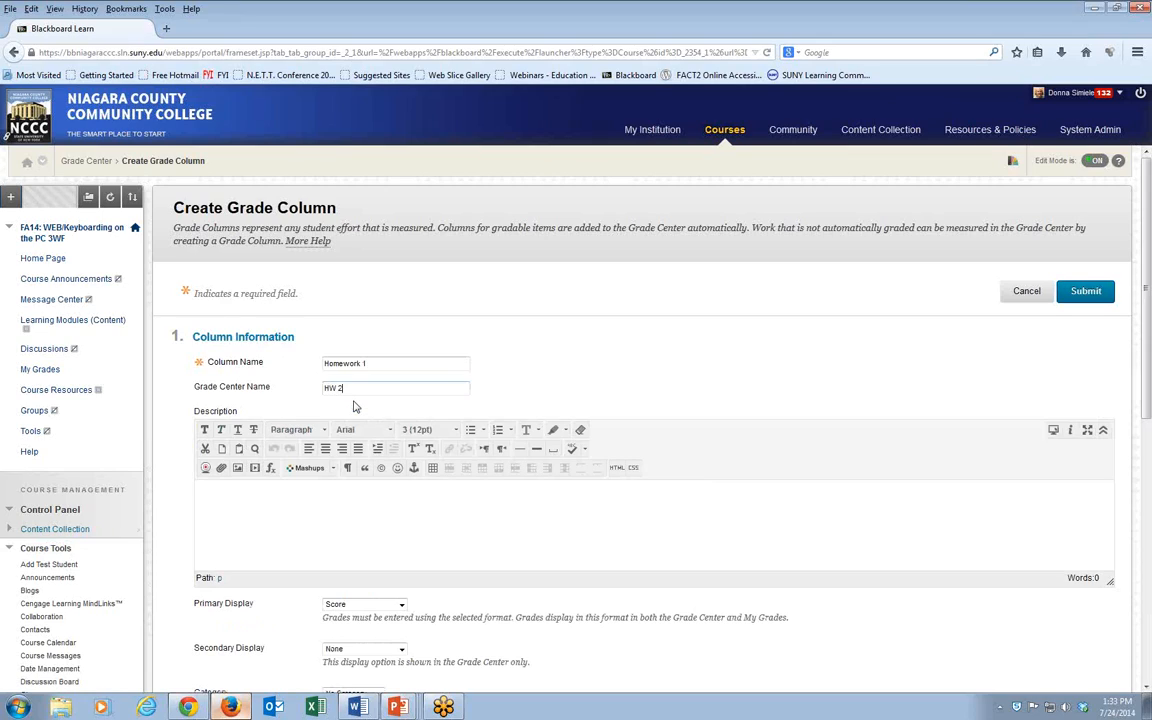
pyautogui.click(372, 363)
pyautogui.press('BackSpace')
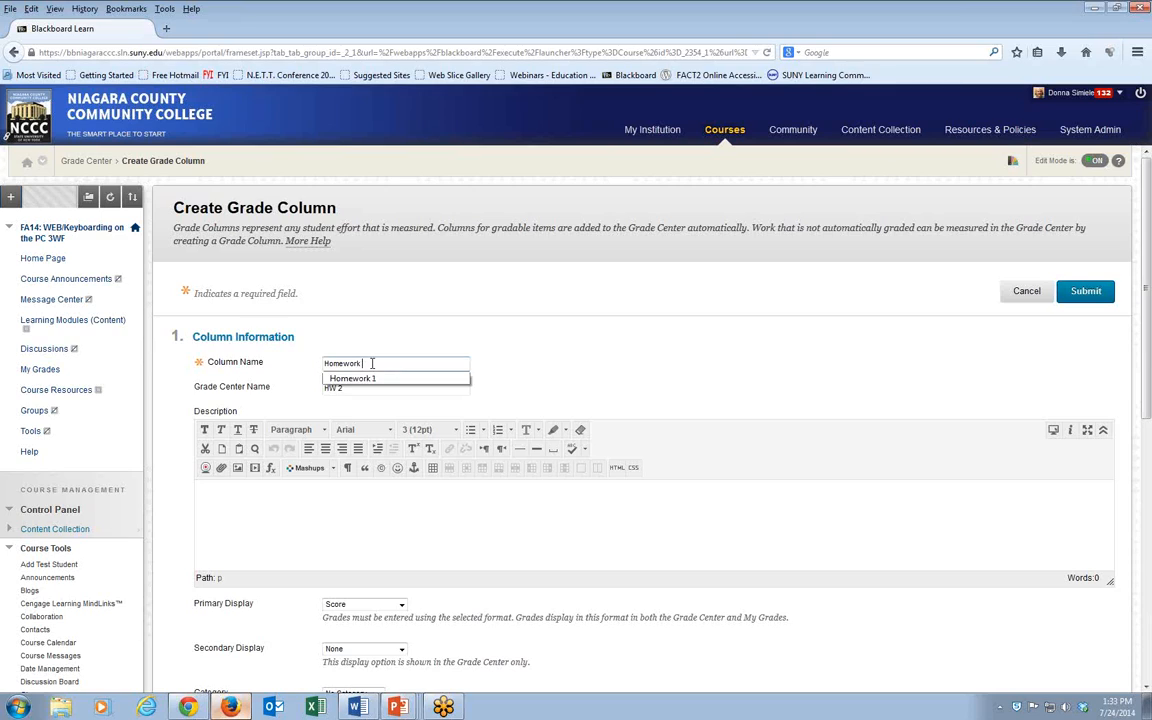
pyautogui.write('2')
# Step: Set Homework 2's primary display to Percentage, category to Test and points possible to 100, and submit the column
pyautogui.scroll(-3, 667, 553)
pyautogui.scroll(-3, 667, 553)
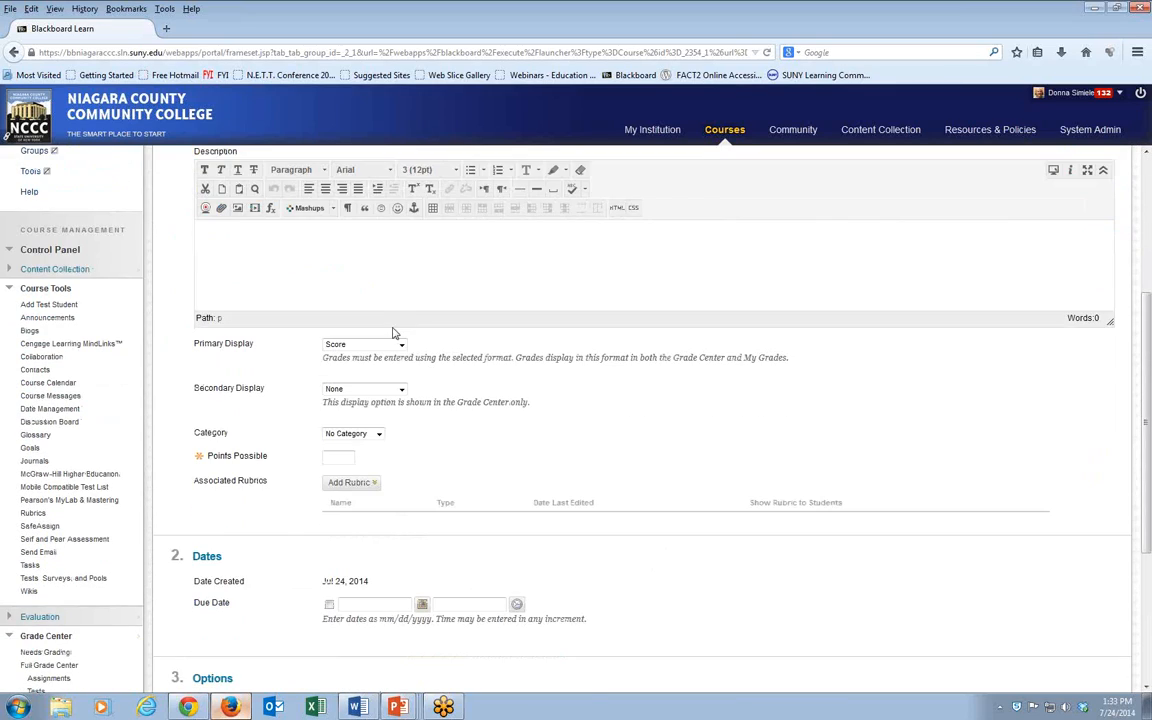
pyautogui.click(392, 344)
pyautogui.click(372, 389)
pyautogui.click(377, 434)
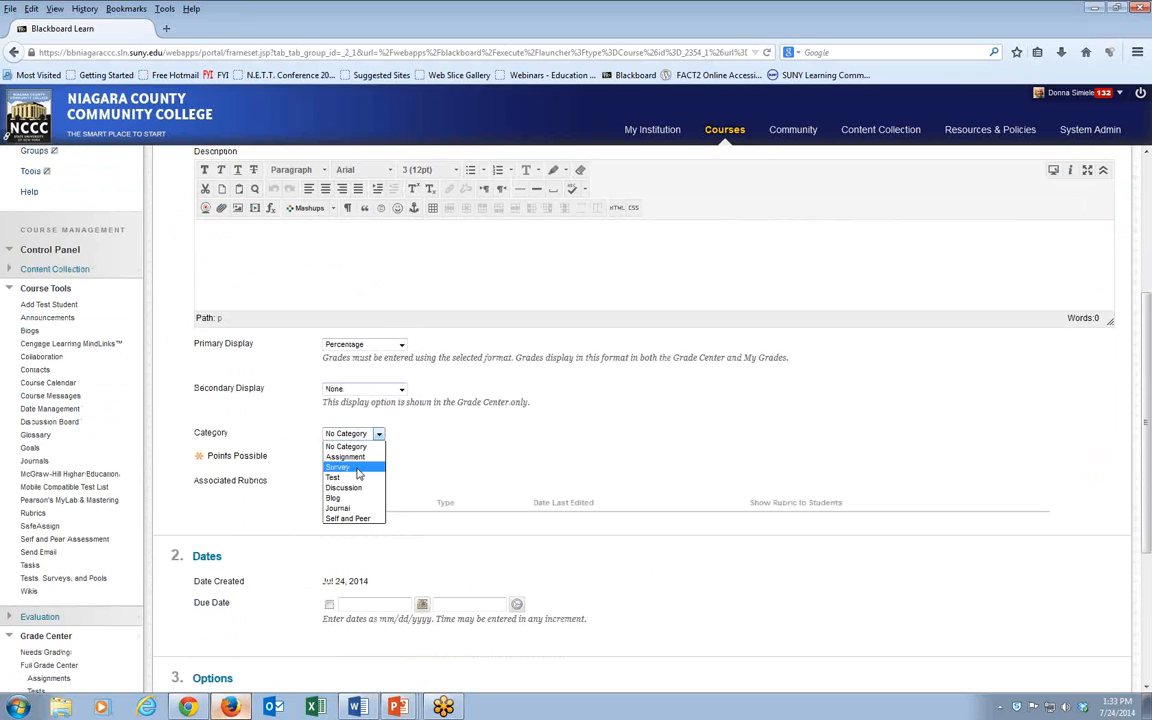
pyautogui.click(345, 477)
pyautogui.write('100')
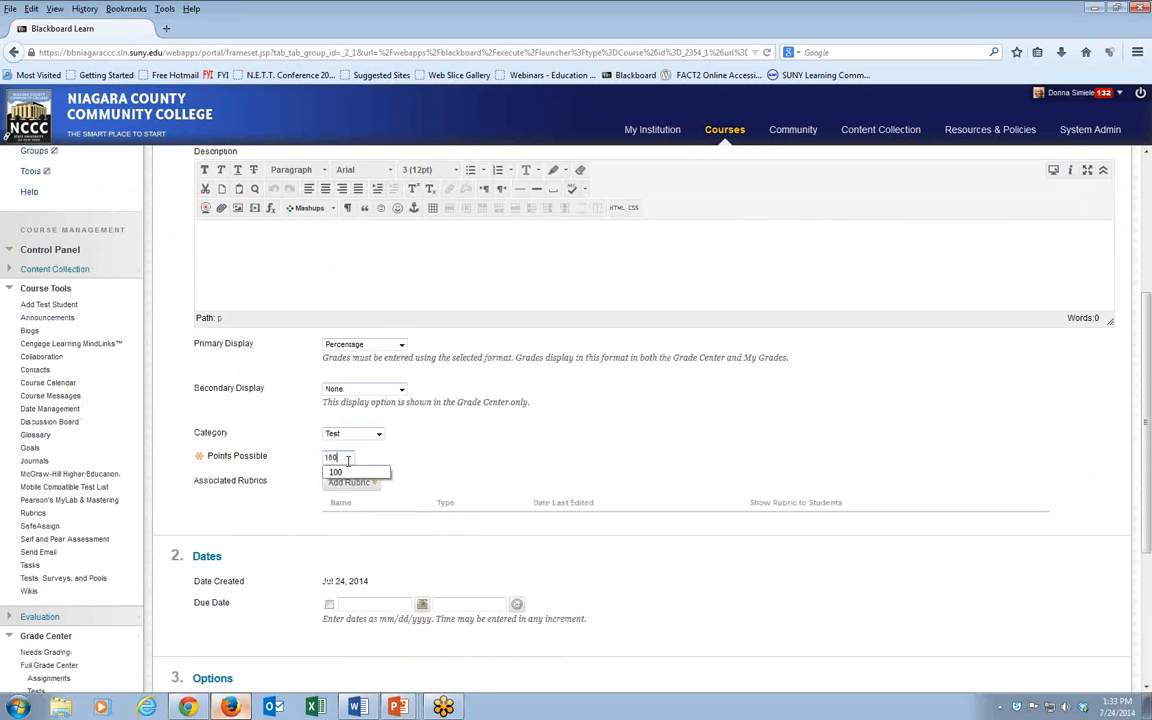
pyautogui.click(606, 456)
pyautogui.scroll(-3, 606, 458)
pyautogui.scroll(-3, 612, 460)
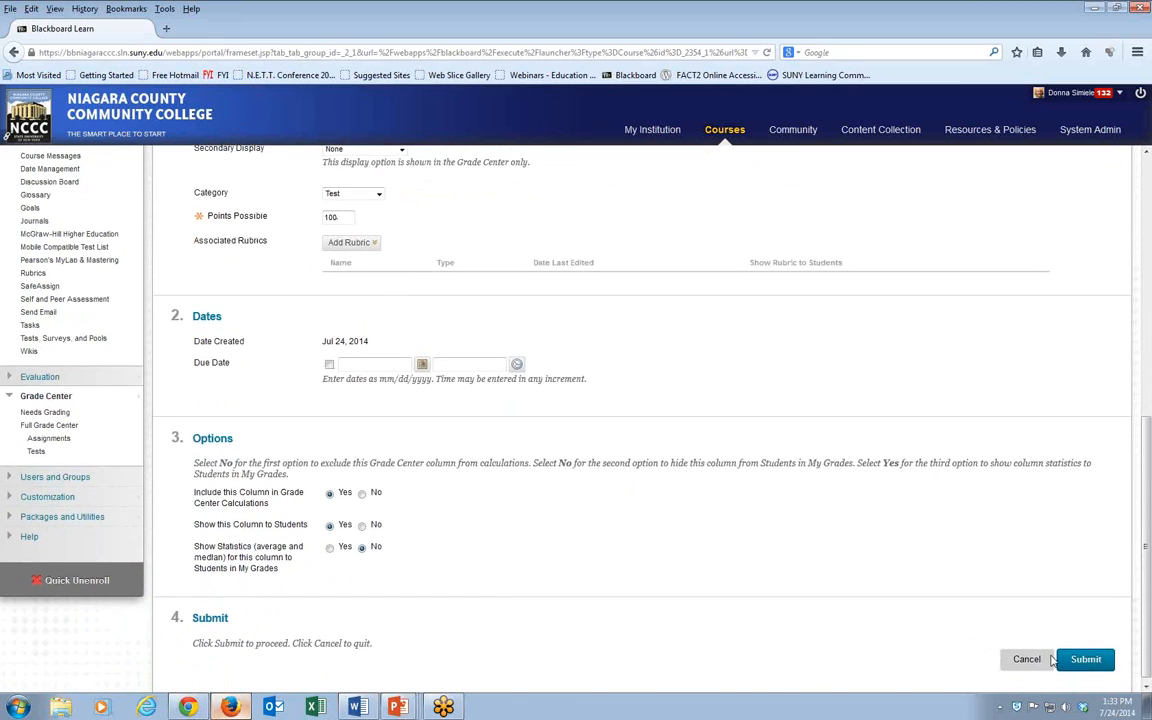
pyautogui.click(1088, 659)
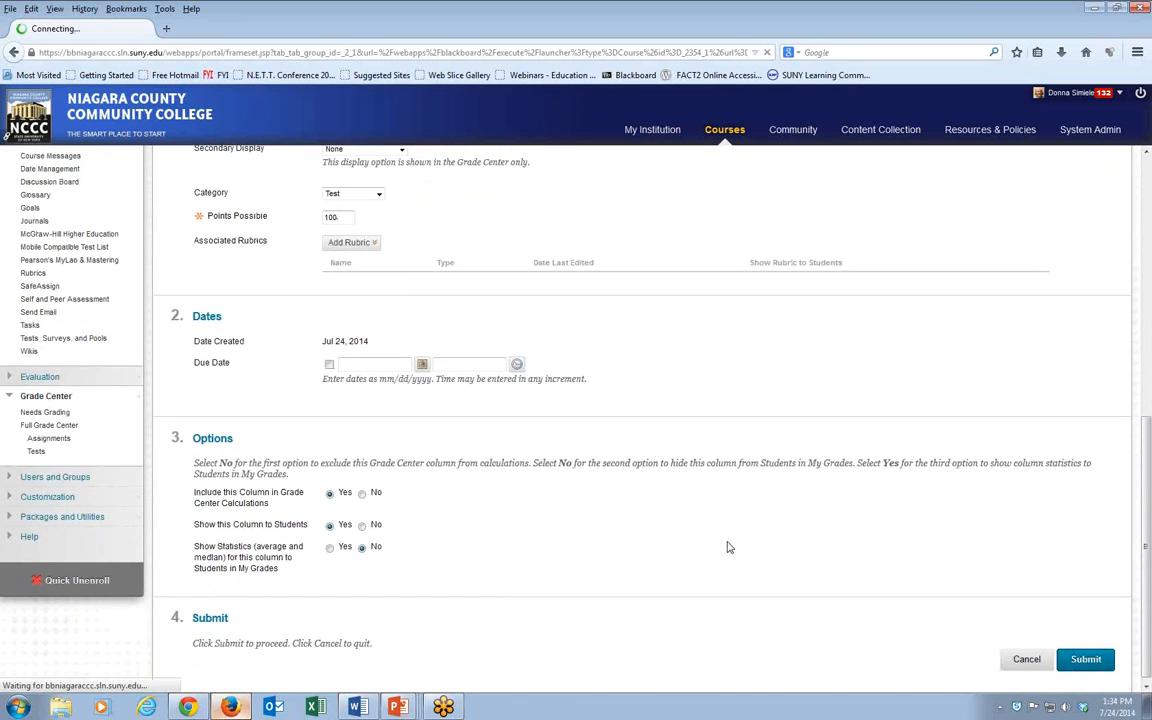
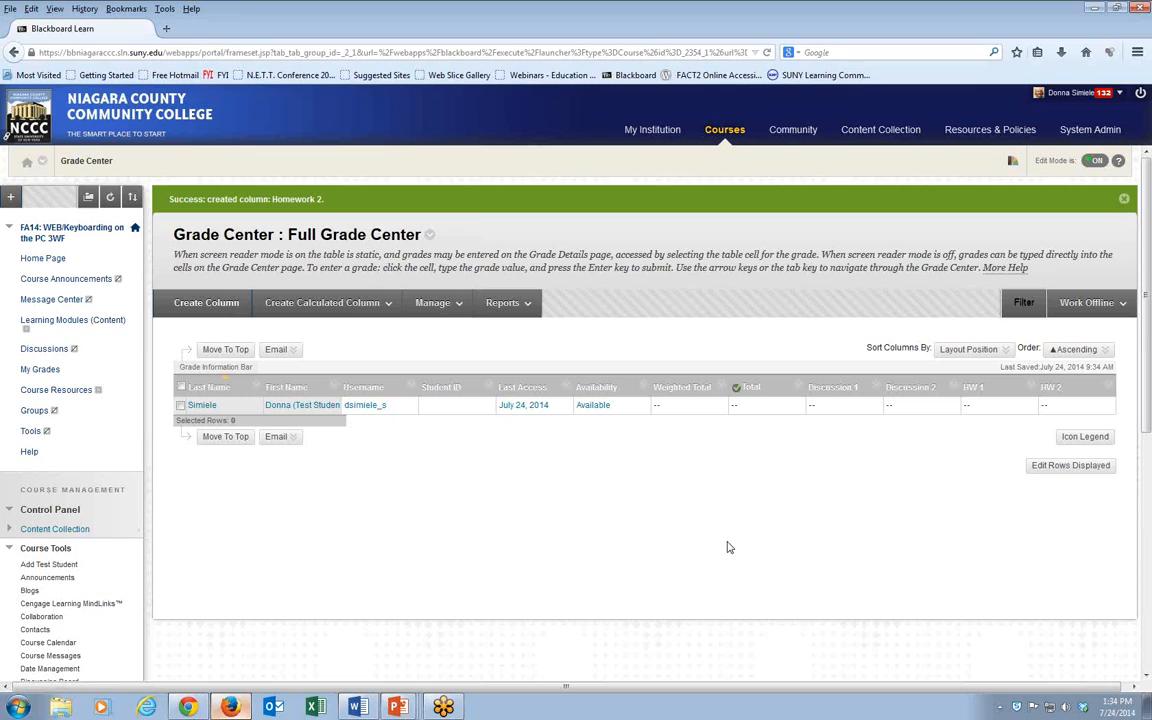
# Step: Change the category of the HW 1 and HW 2 columns to Assignment on the Column Organization page
pyautogui.click(433, 305)
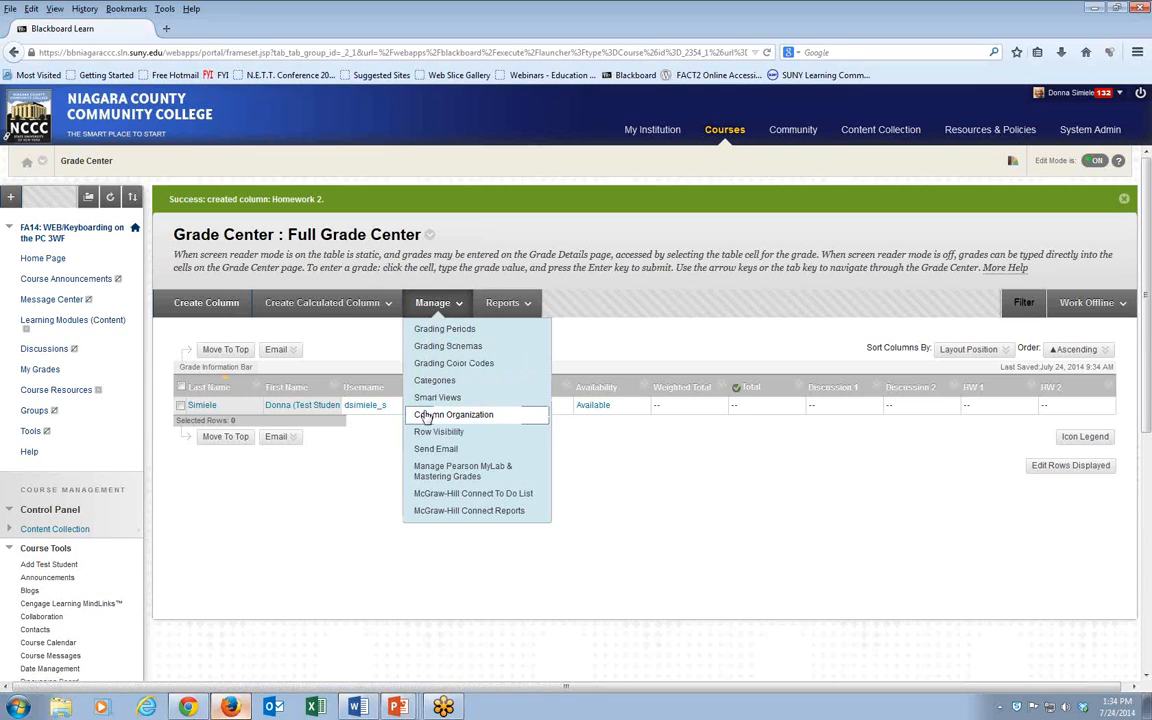
pyautogui.click(427, 416)
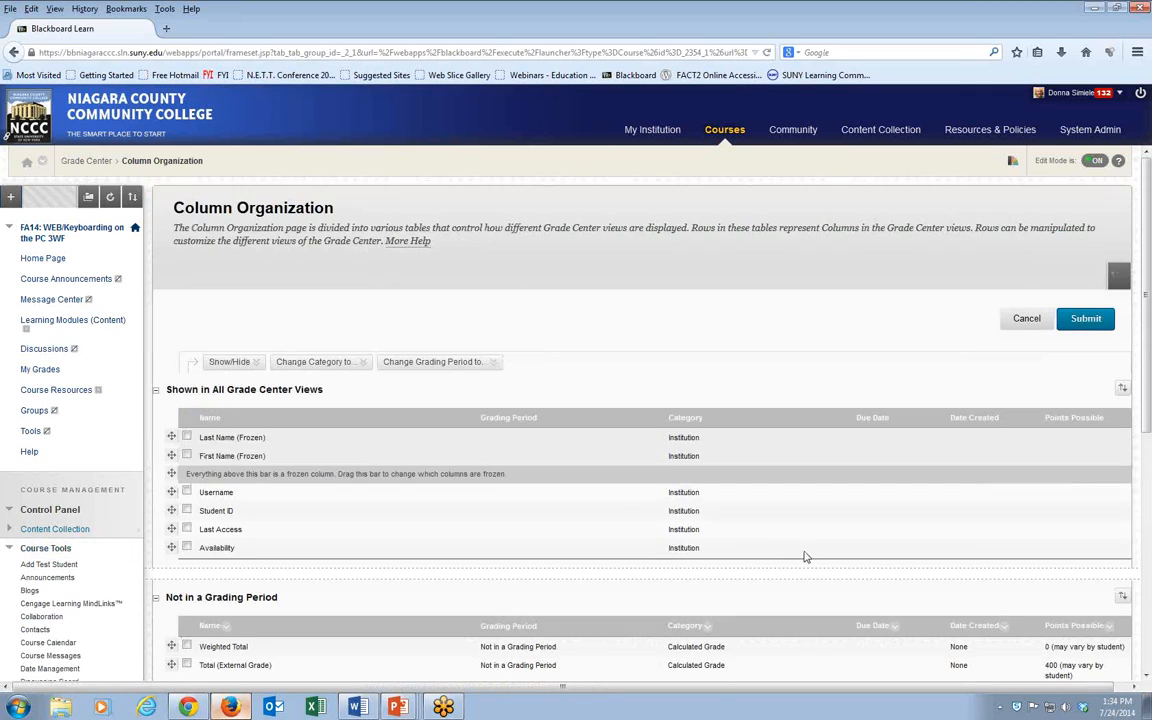
pyautogui.scroll(-5, 806, 557)
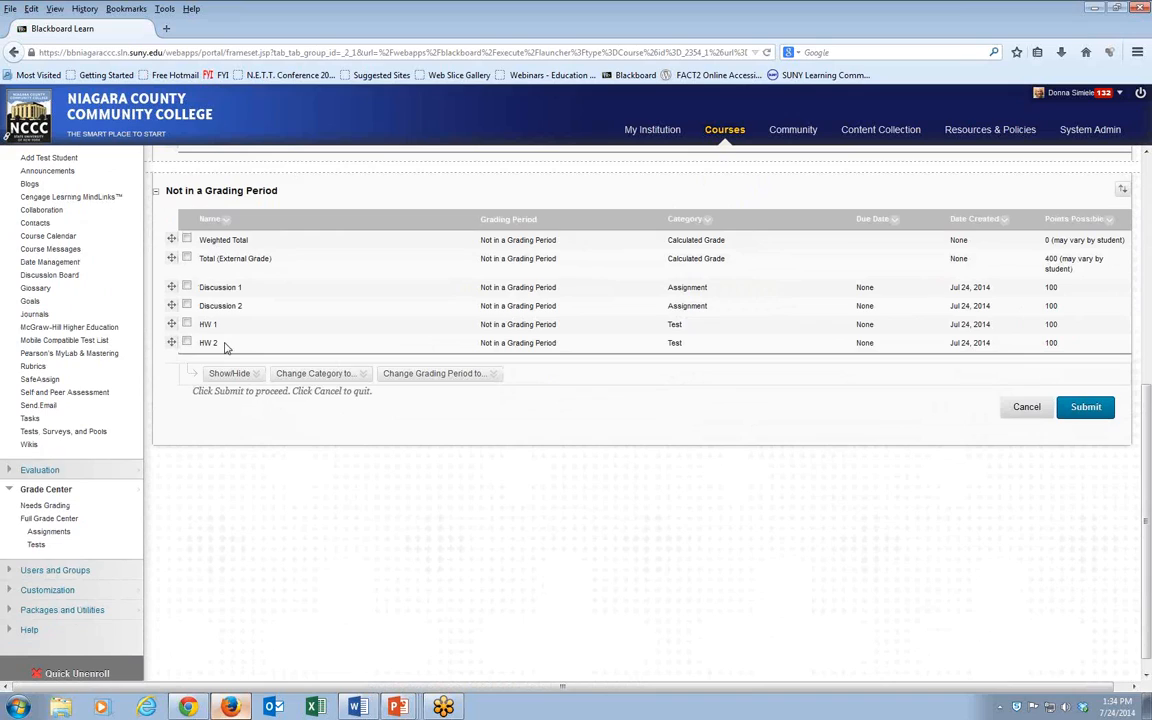
pyautogui.click(186, 324)
pyautogui.moveTo(300, 373)
pyautogui.click(305, 411)
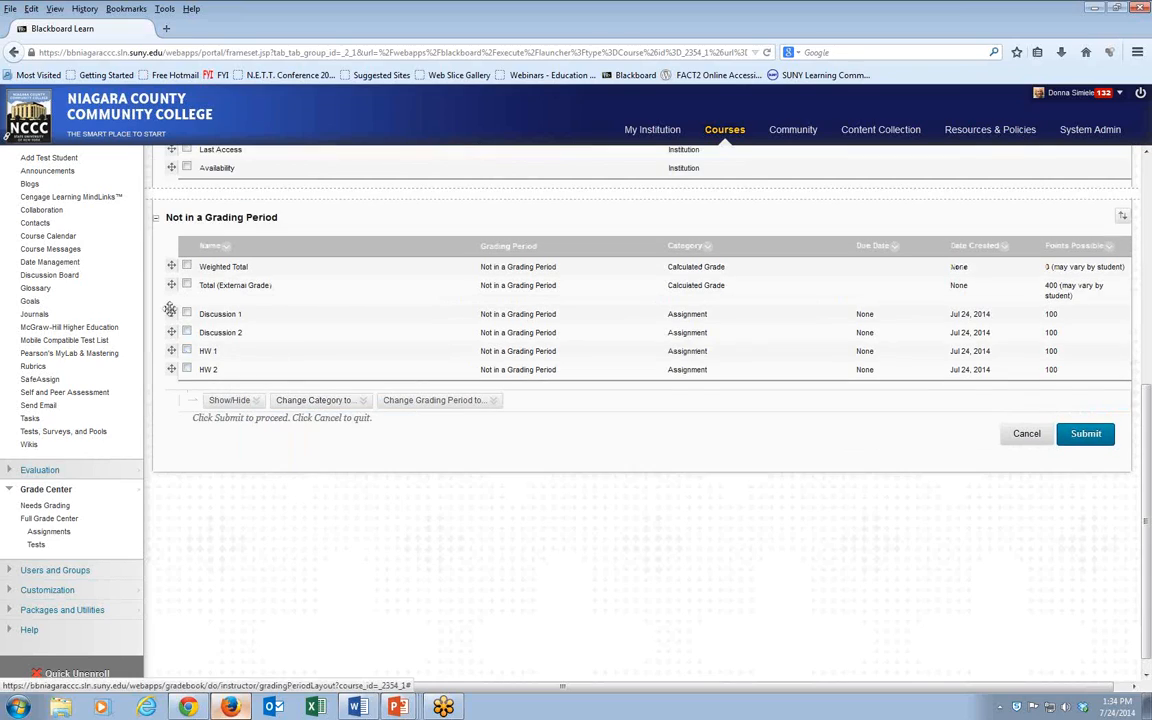
# Step: Change the category of the Discussion 1 and Discussion 2 columns to Discussion and submit the column organization
pyautogui.click(186, 313)
pyautogui.click(187, 333)
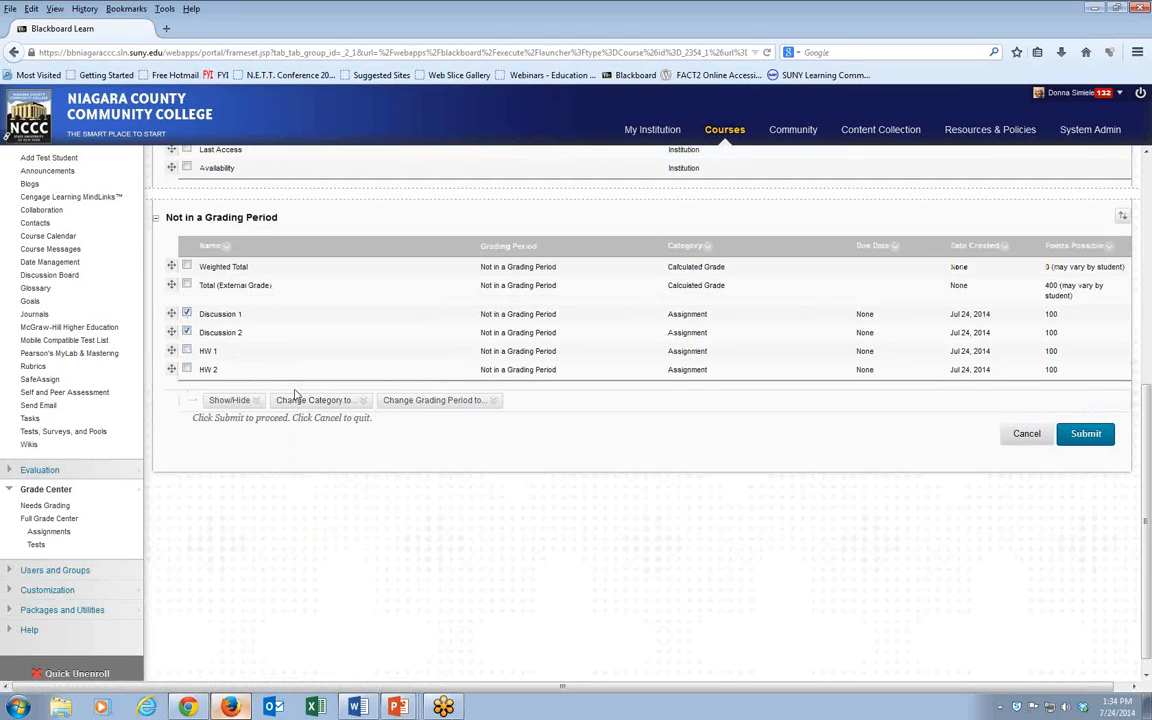
pyautogui.moveTo(298, 400)
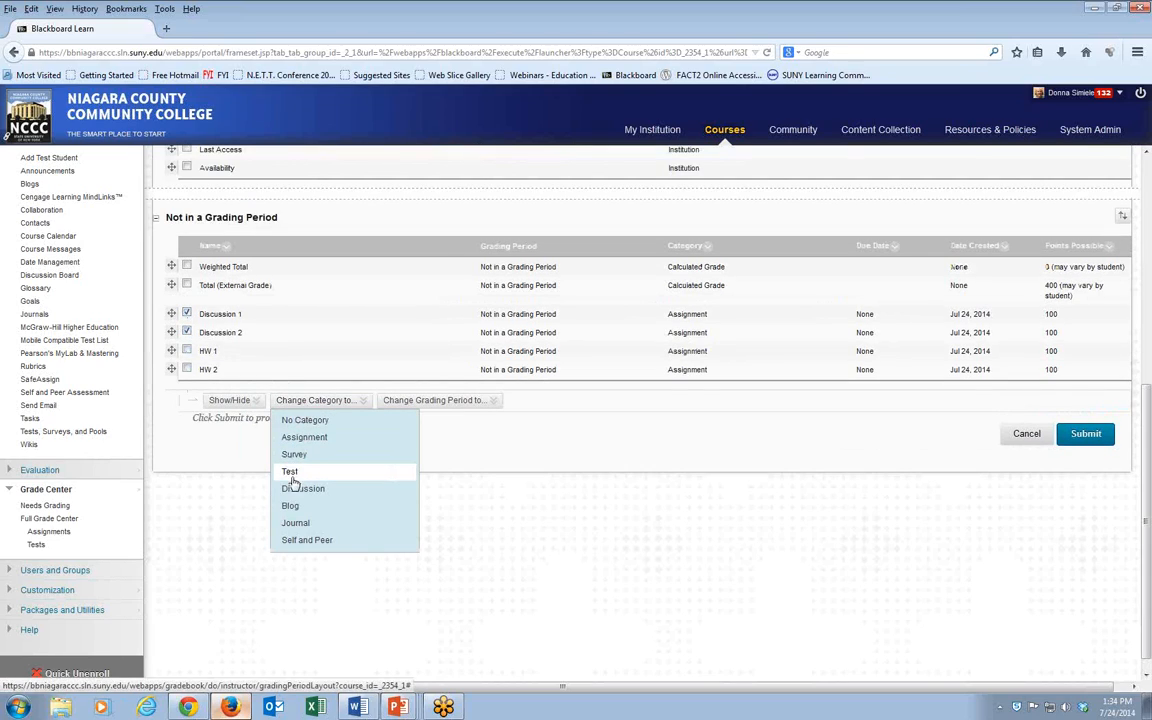
pyautogui.click(360, 488)
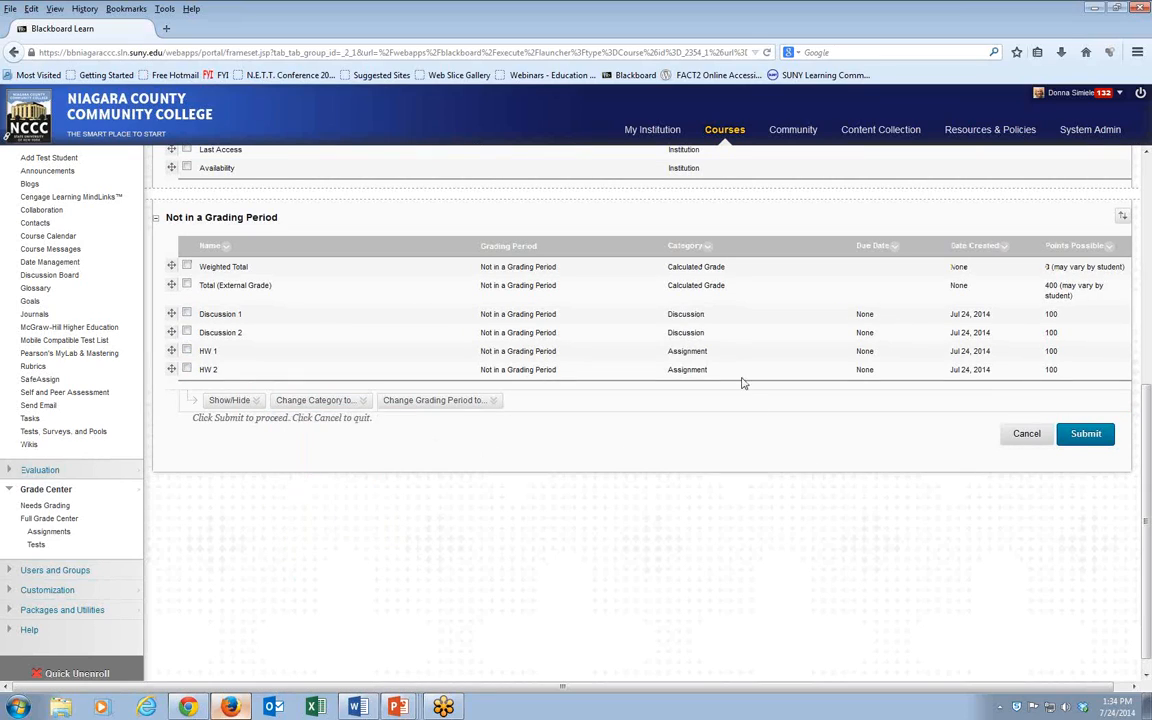
pyautogui.click(1085, 437)
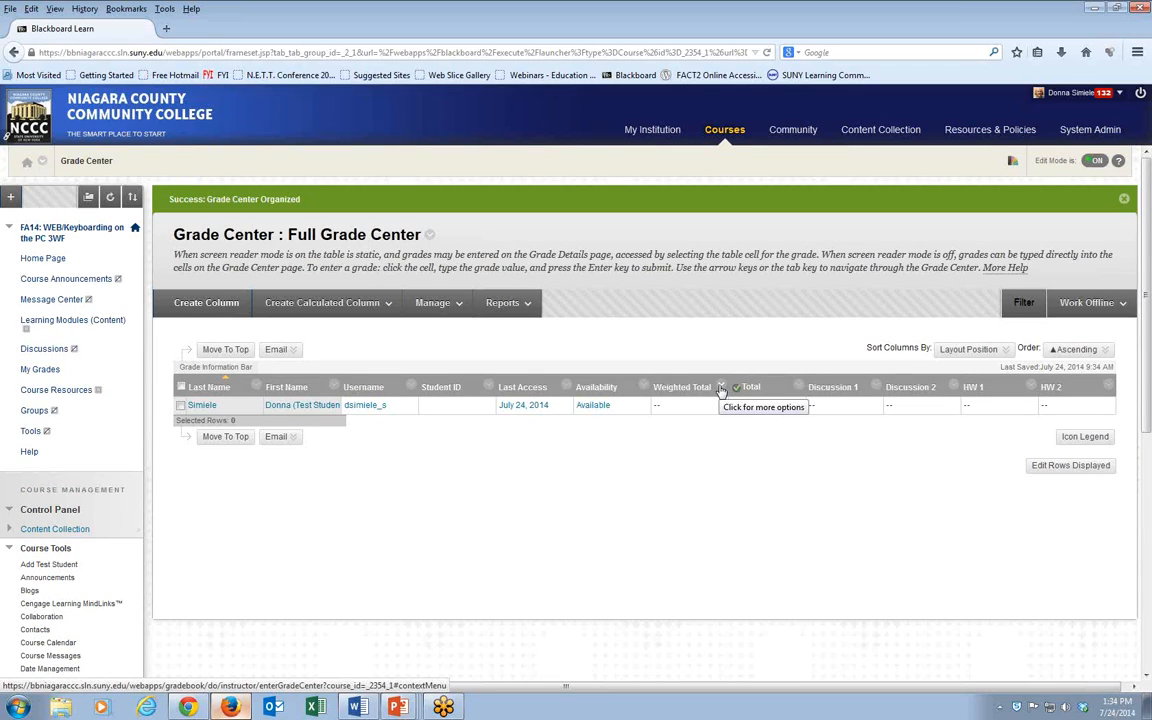
# Step: Edit the Weighted Total column to include the Assignment category with a weight of 40%
pyautogui.click(721, 389)
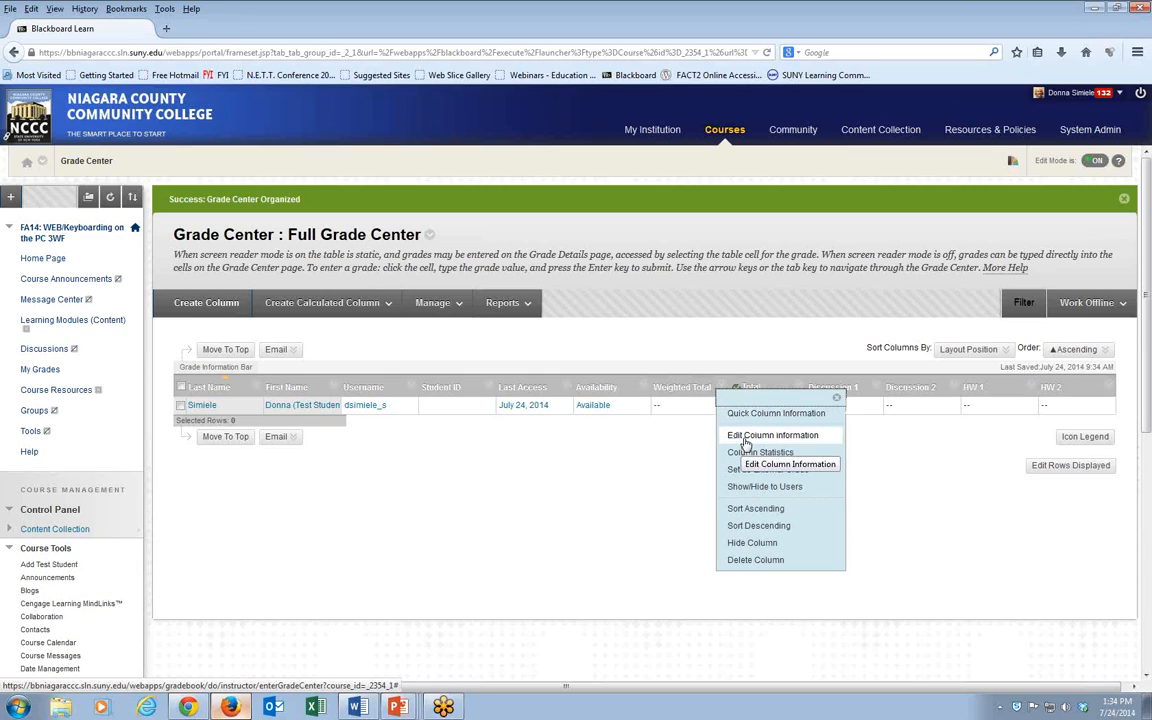
pyautogui.click(745, 440)
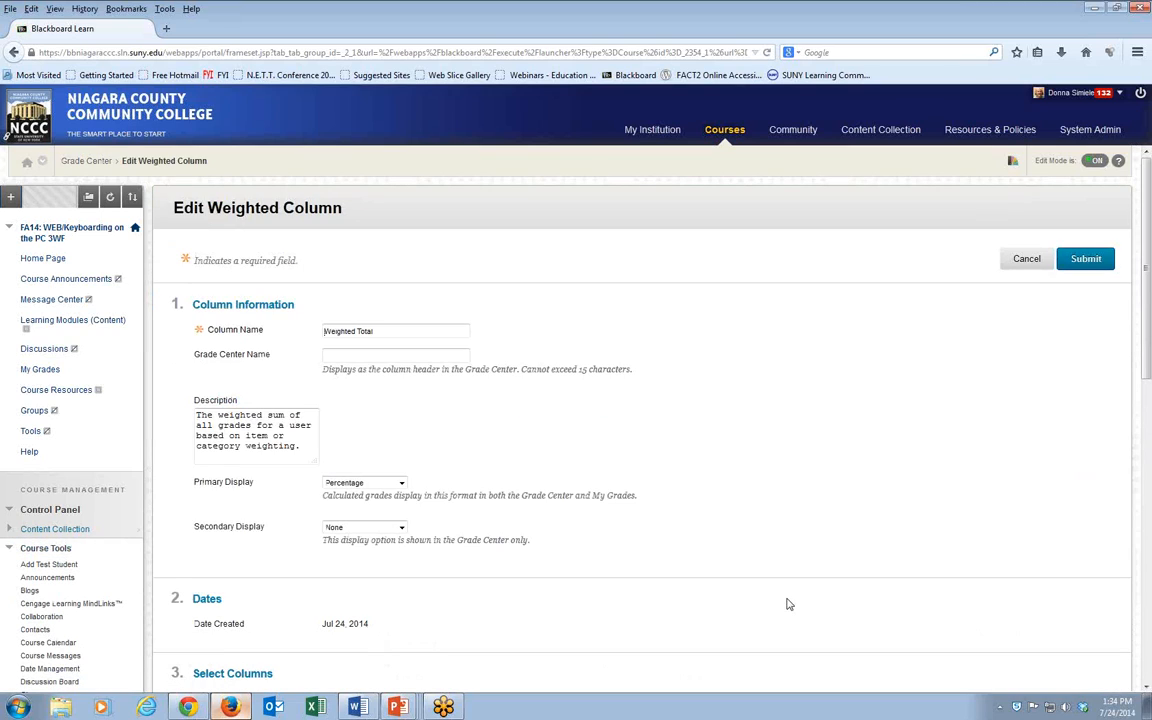
pyautogui.scroll(-2, 820, 536)
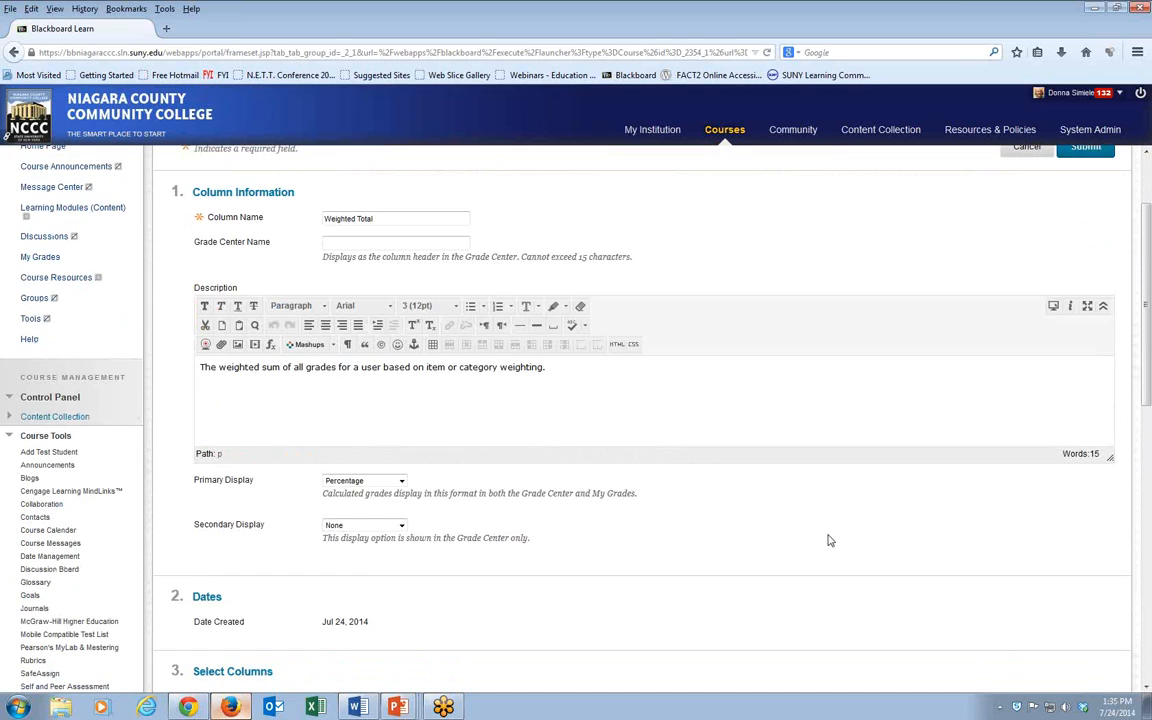
pyautogui.scroll(-7, 828, 540)
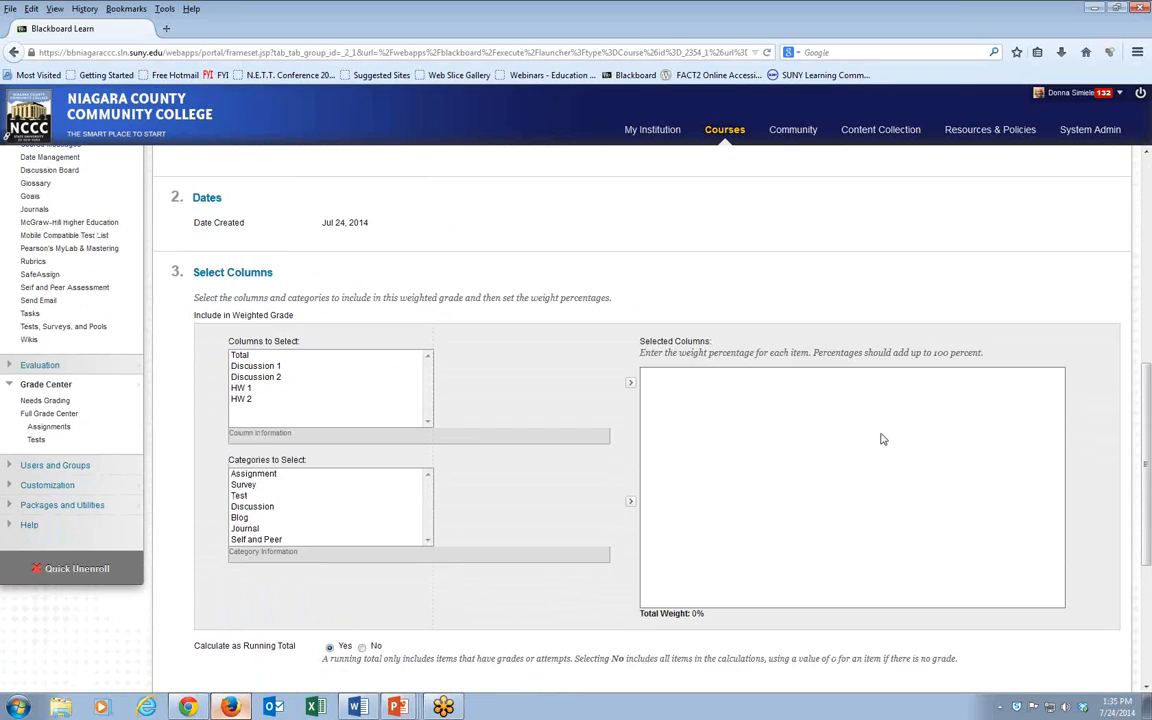
pyautogui.click(254, 476)
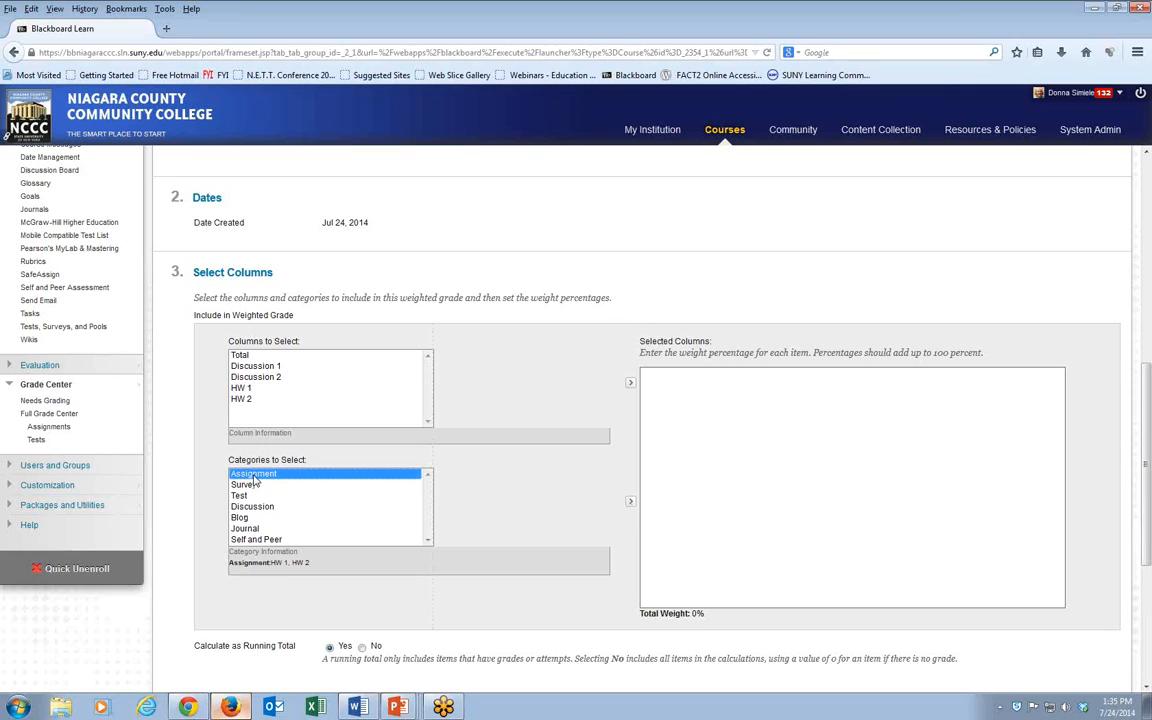
pyautogui.click(630, 502)
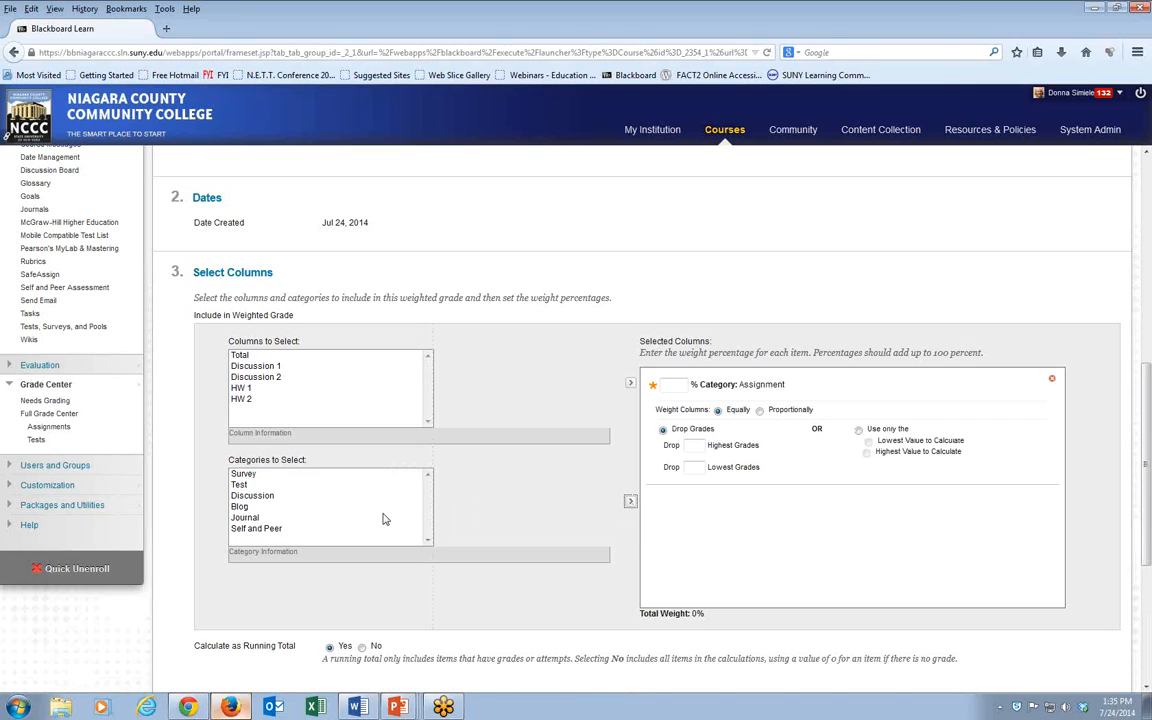
pyautogui.click(669, 384)
# Step: Include the Discussion category with a weight of 50% and submit the Weighted Total column, accepting weights that do not add up to 100%
pyautogui.click(252, 495)
pyautogui.click(630, 503)
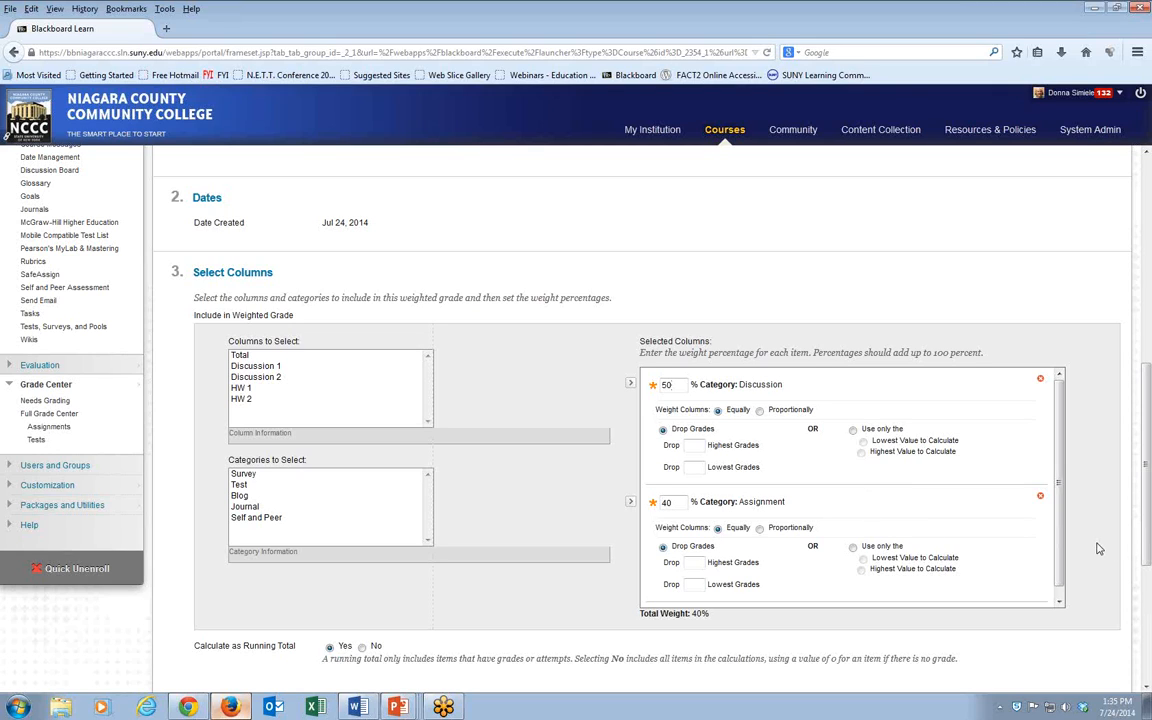
pyautogui.scroll(-4, 1097, 549)
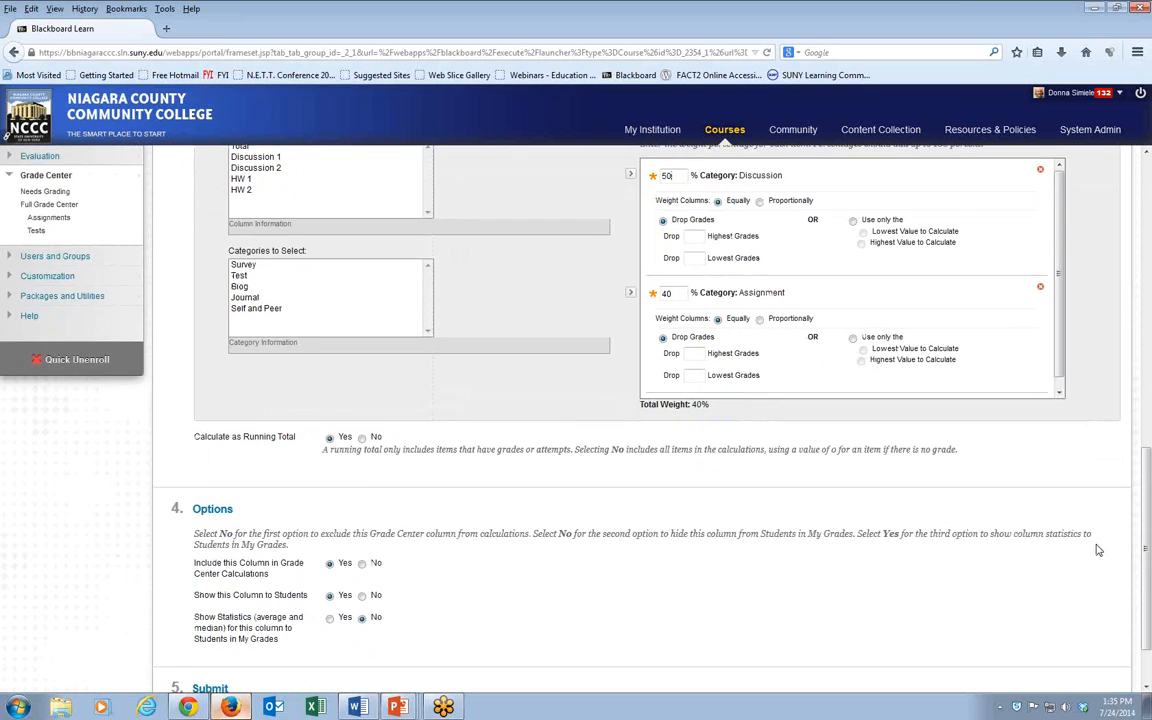
pyautogui.scroll(-1, 1097, 549)
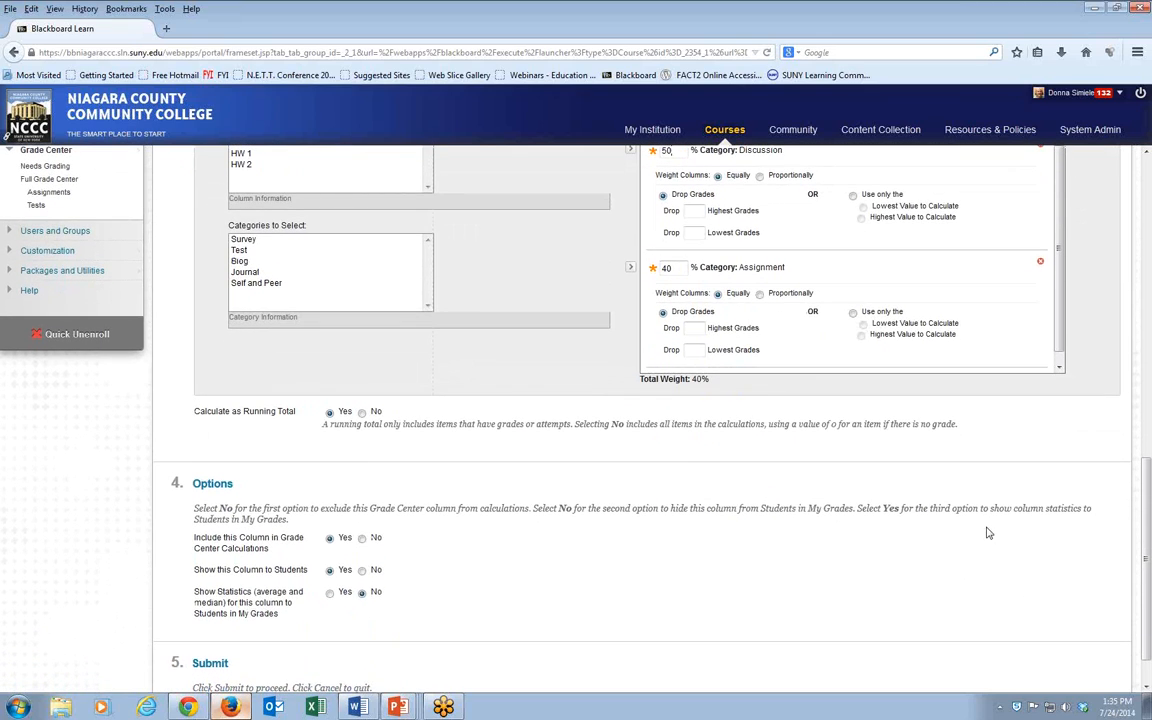
pyautogui.scroll(-1, 987, 533)
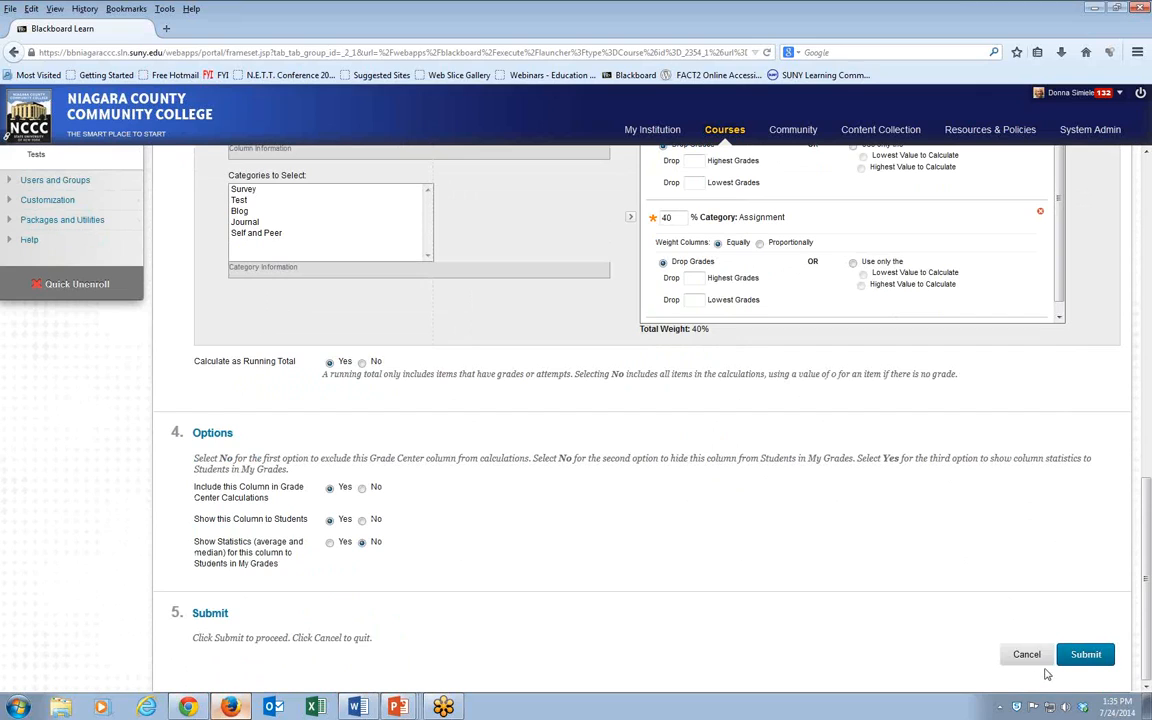
pyautogui.click(1068, 654)
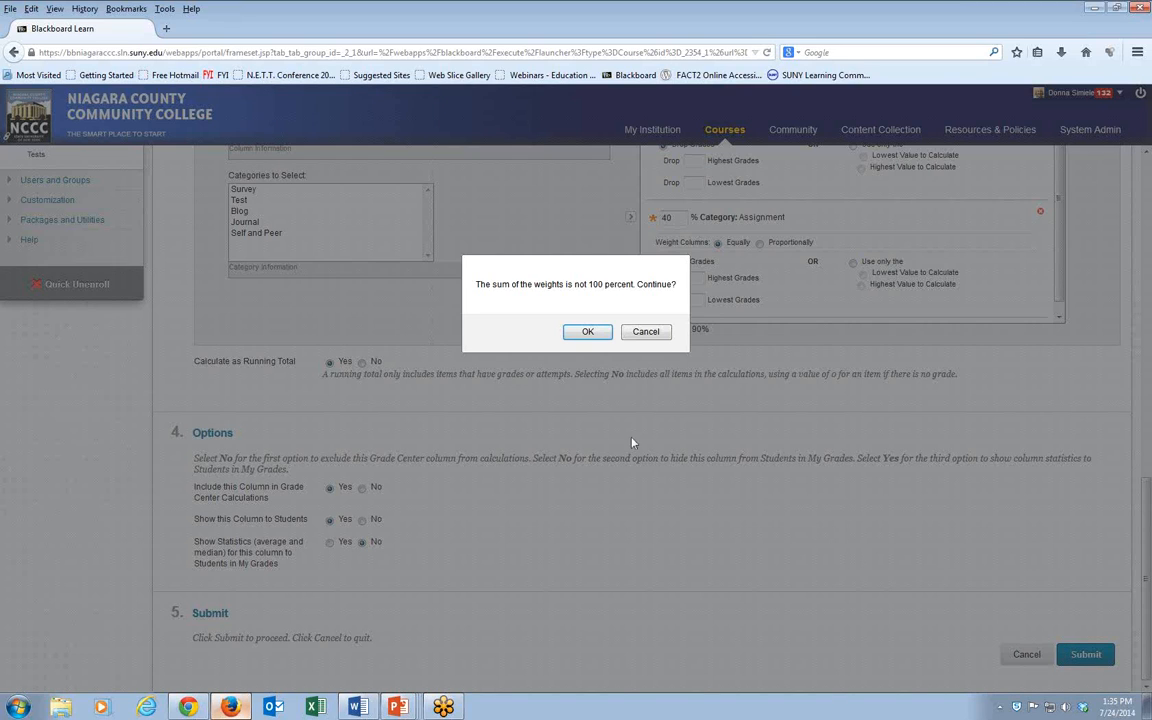
pyautogui.click(606, 333)
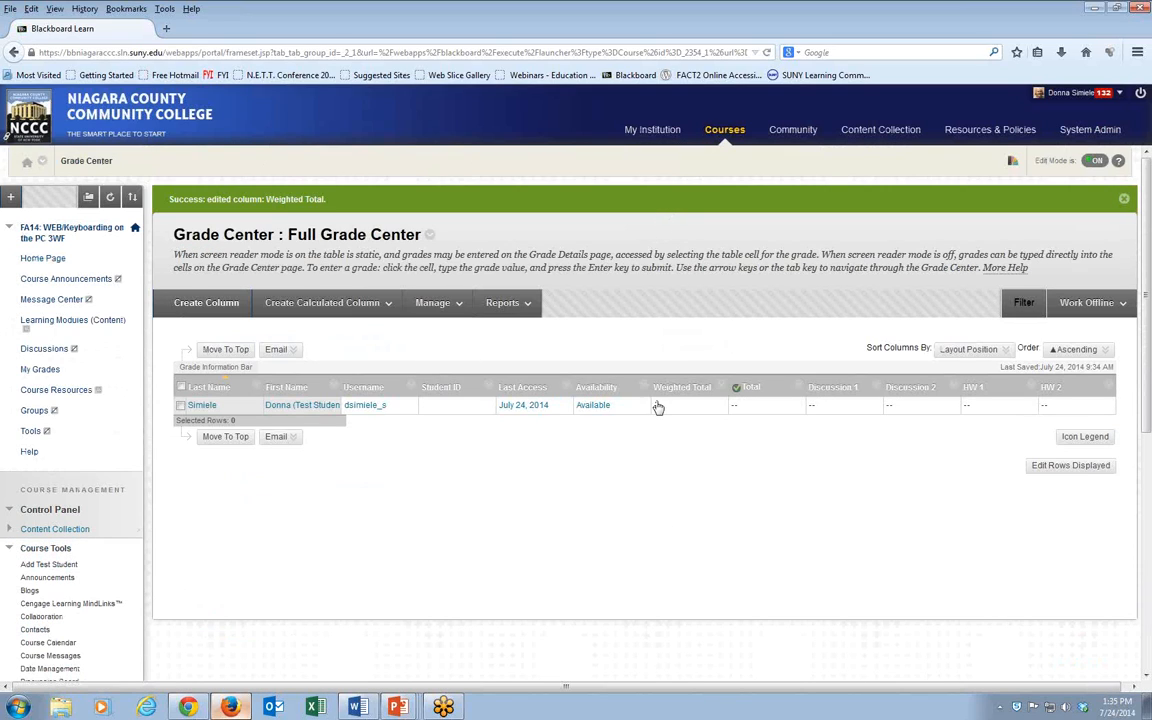
# Step: Create a new Grade Center category named Class Part and return to the Full Grade Center
pyautogui.click(439, 310)
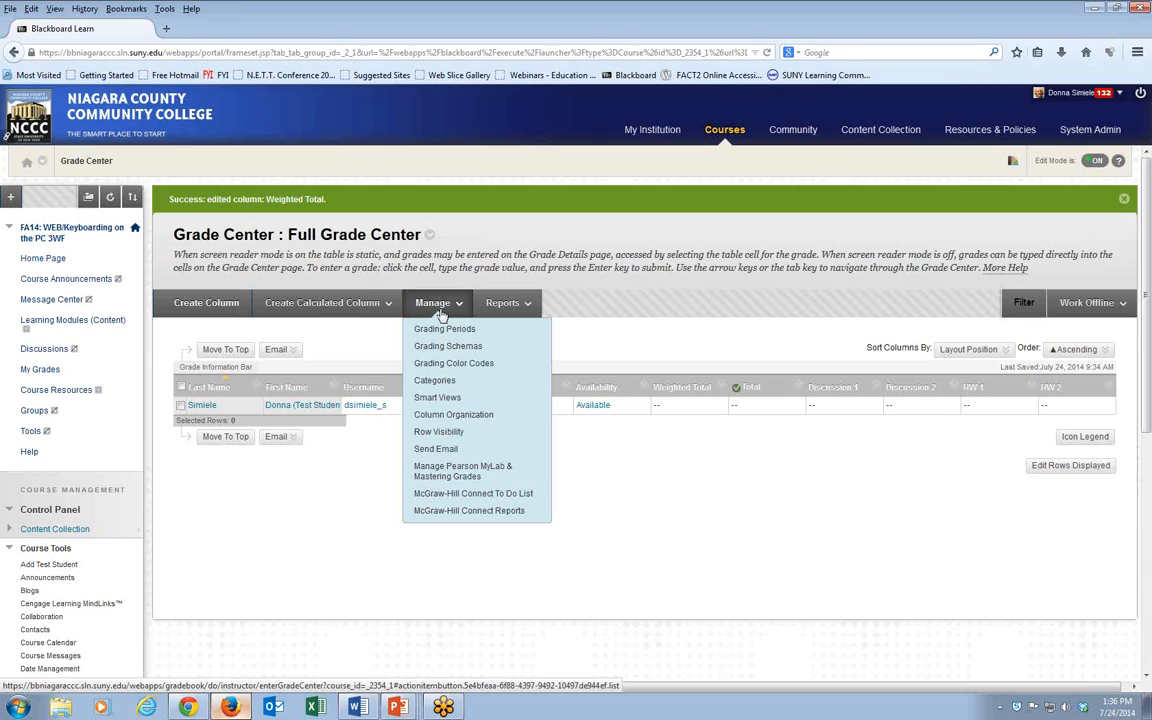
pyautogui.click(432, 381)
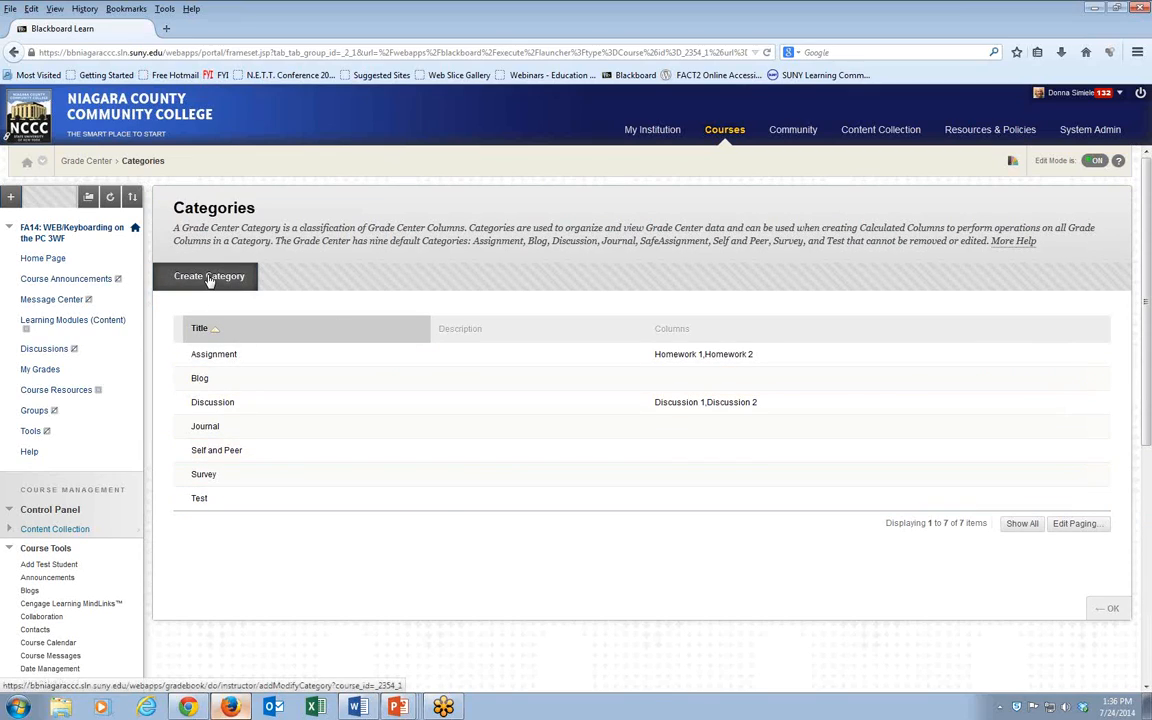
pyautogui.click(209, 278)
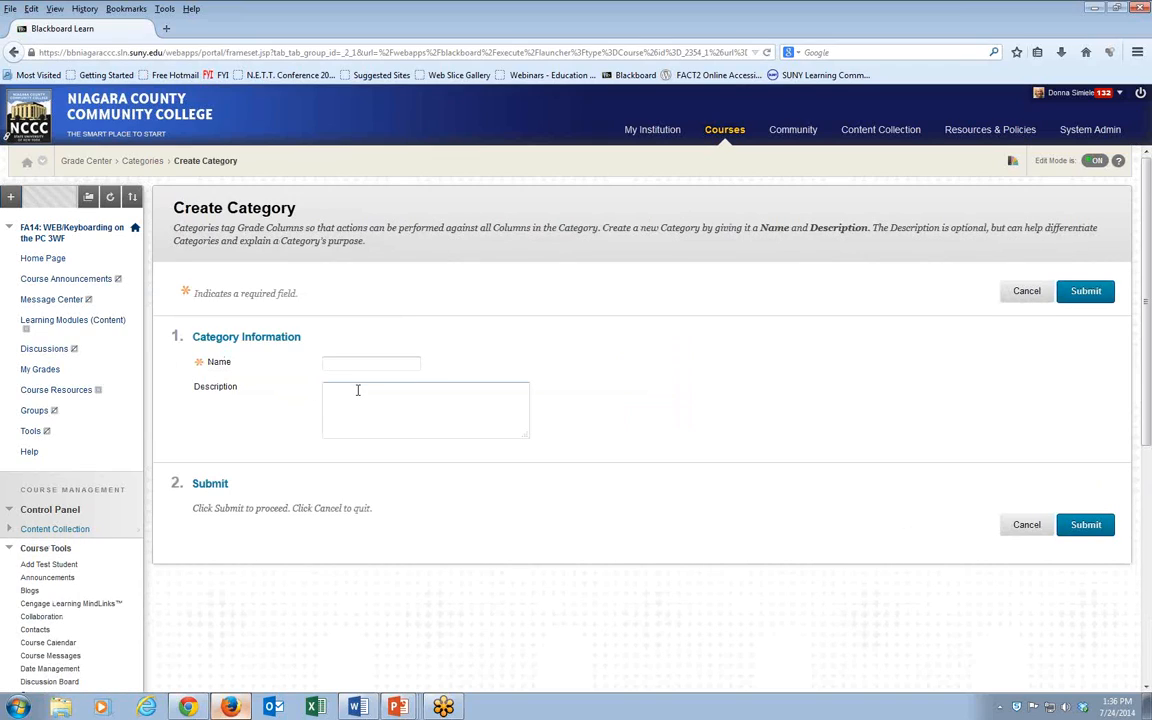
pyautogui.write('C')
pyautogui.write('ass')
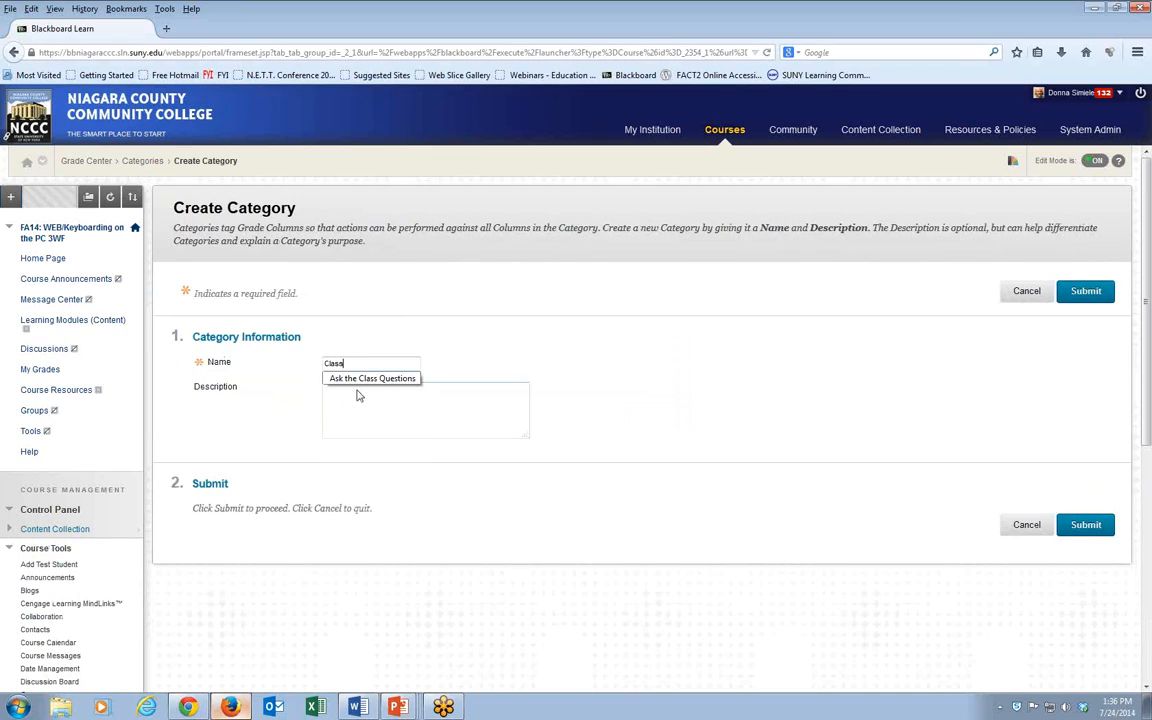
pyautogui.write('ass Part')
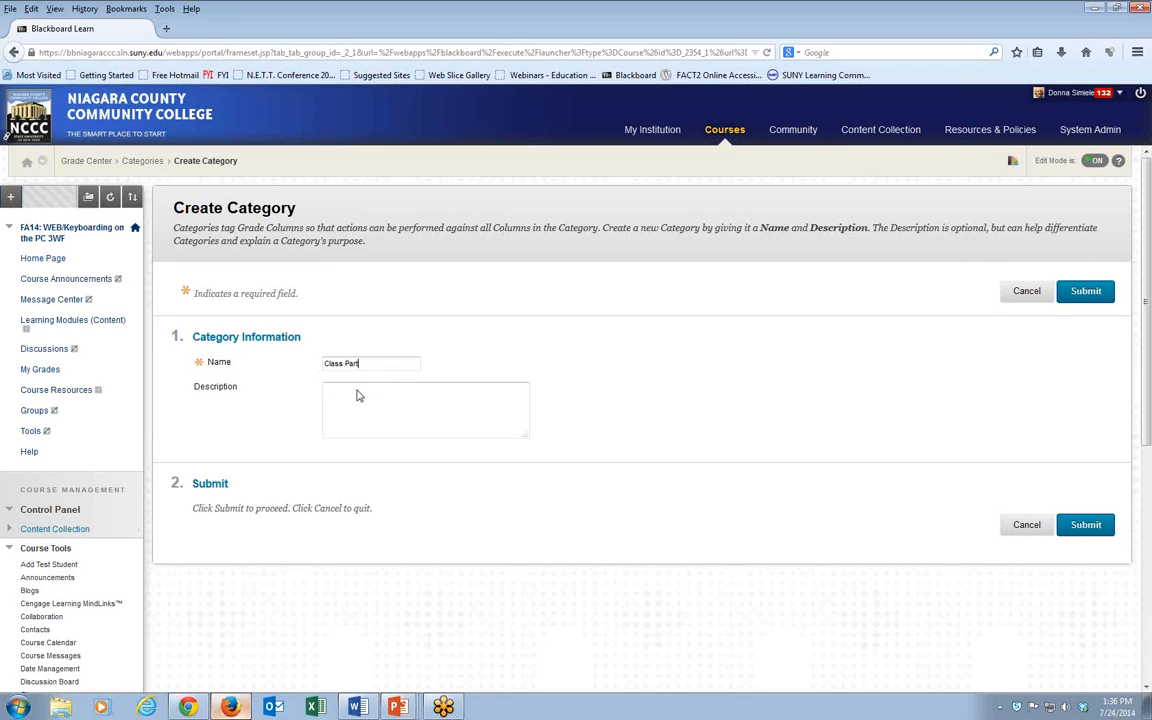
pyautogui.click(1068, 296)
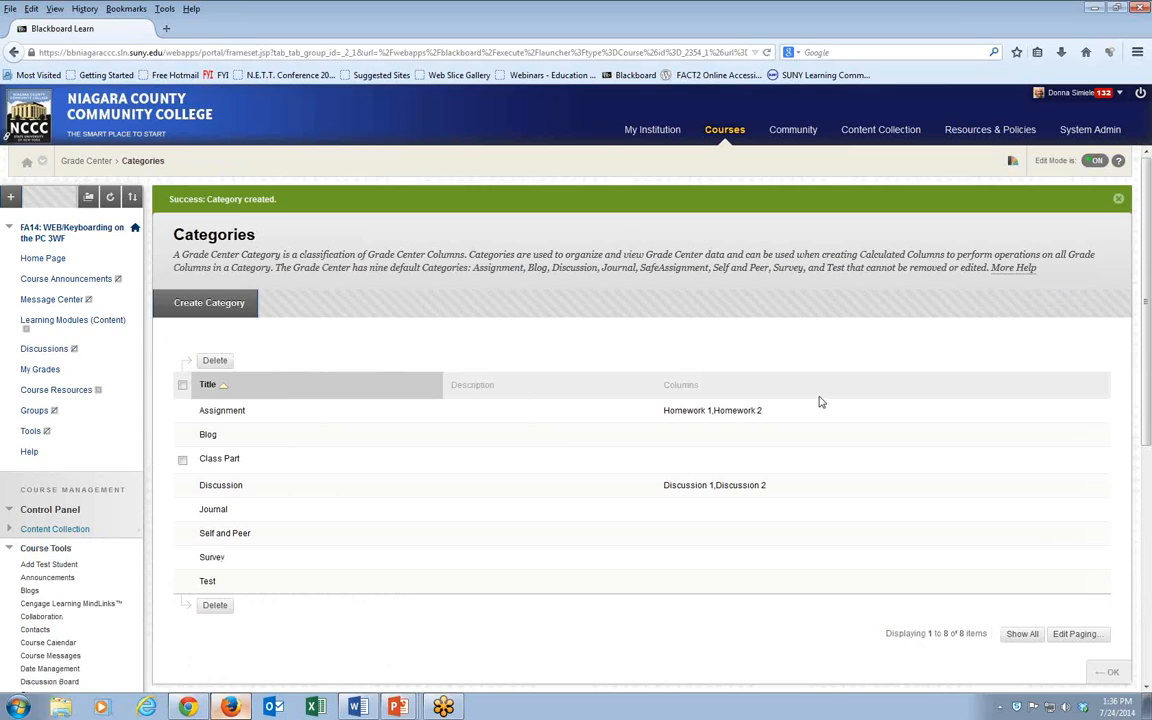
pyautogui.click(1110, 674)
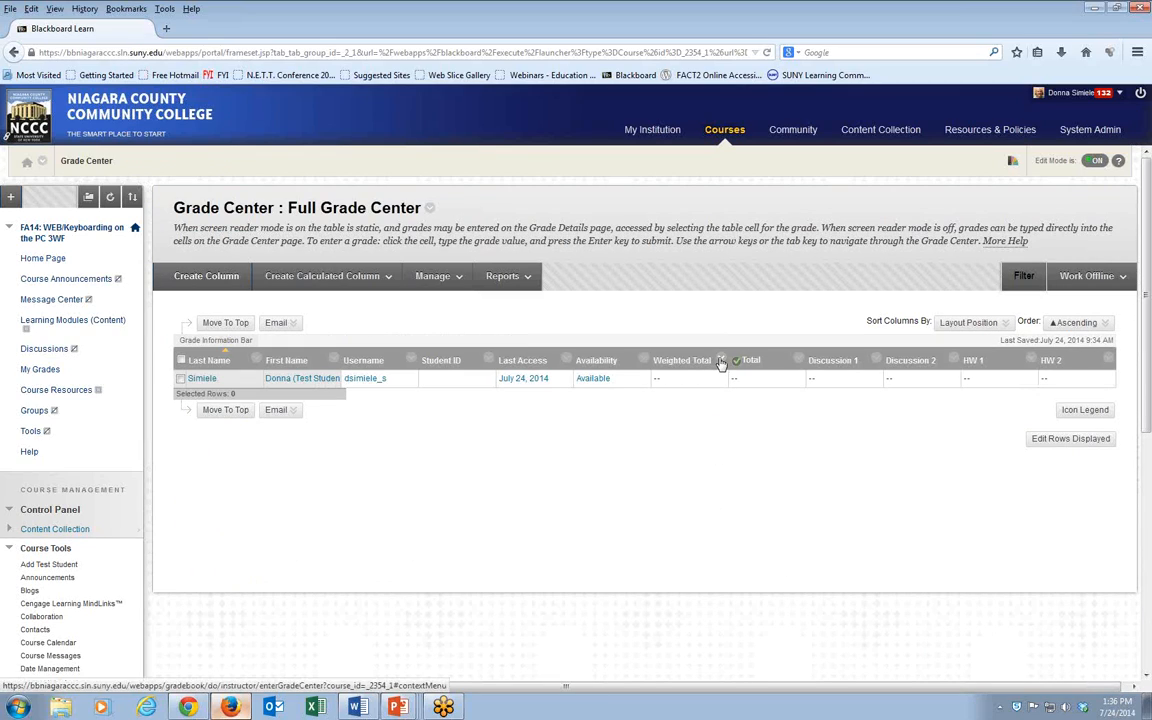
# Step: Edit the Weighted Total column and add the Class Part category to its selected columns
pyautogui.click(720, 361)
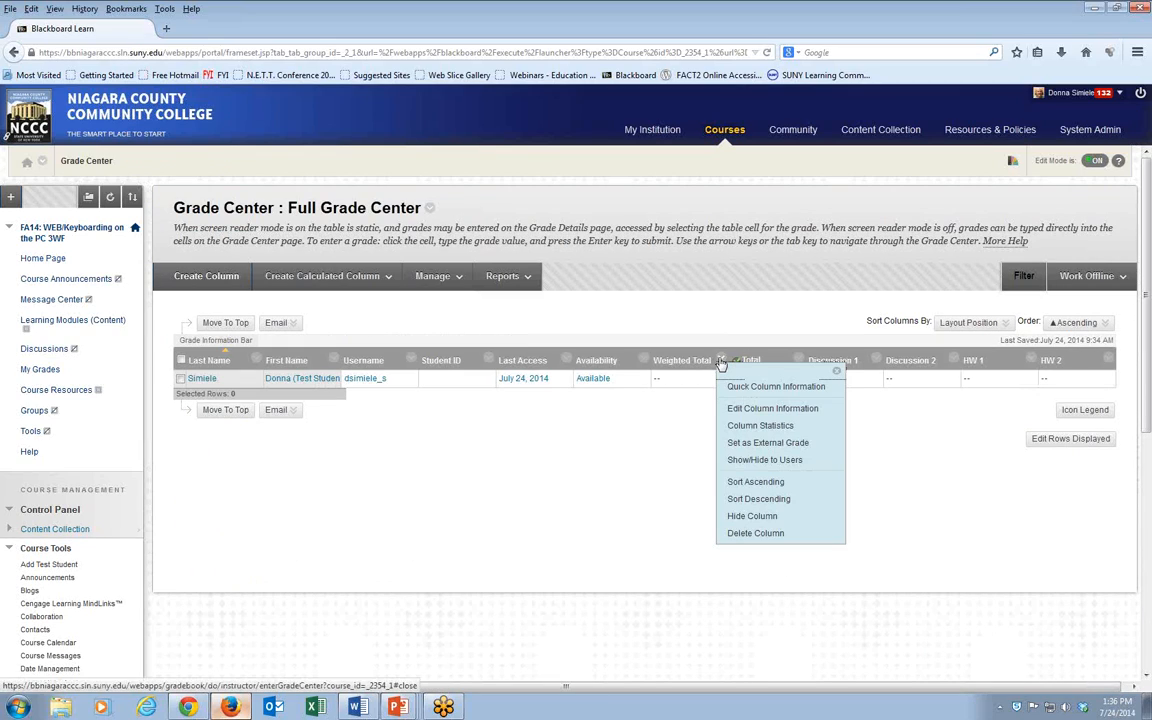
pyautogui.click(757, 410)
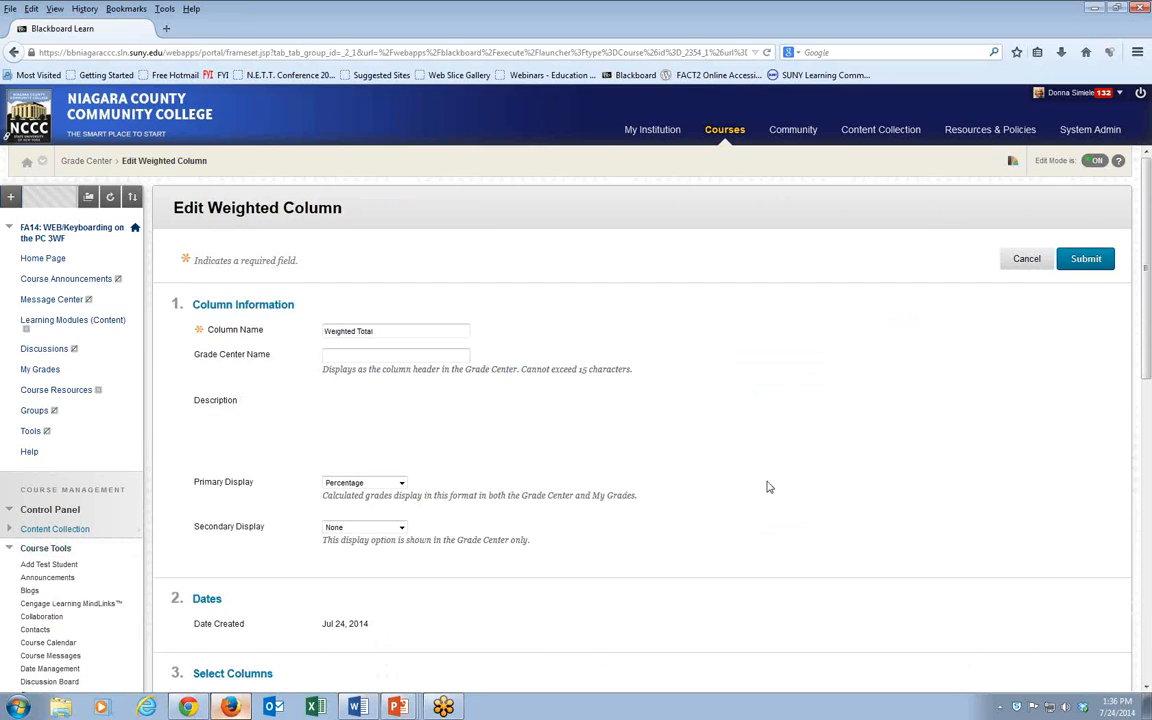
pyautogui.scroll(-5, 769, 487)
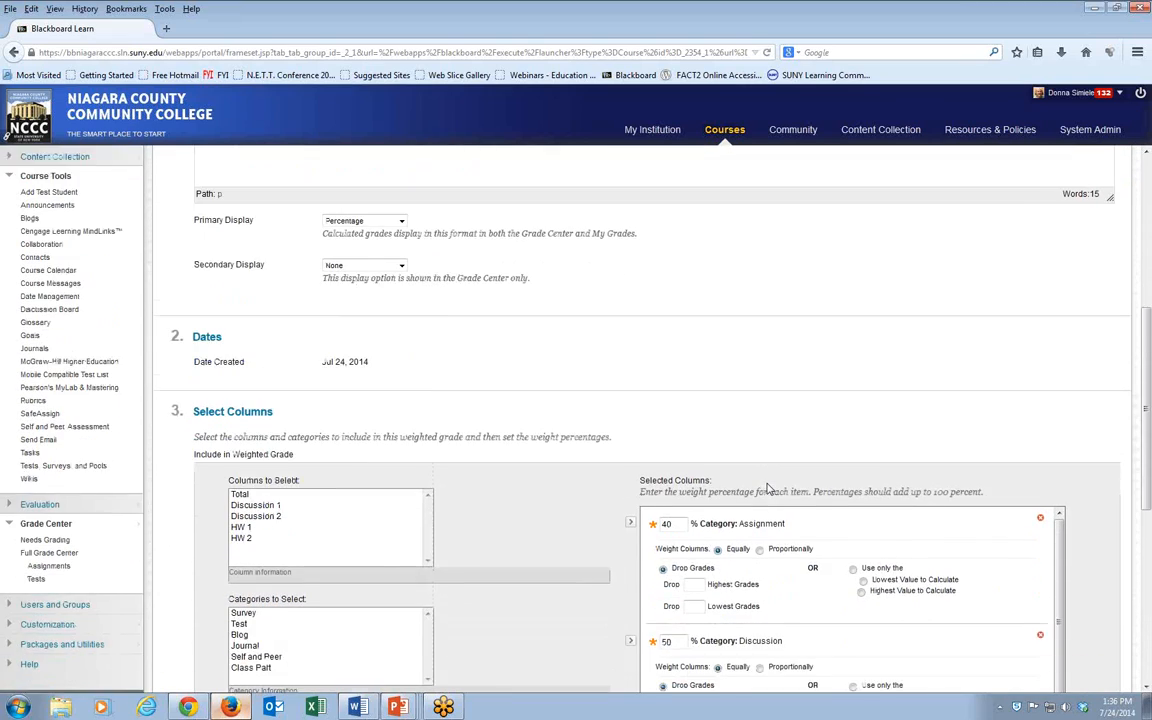
pyautogui.scroll(-3, 769, 487)
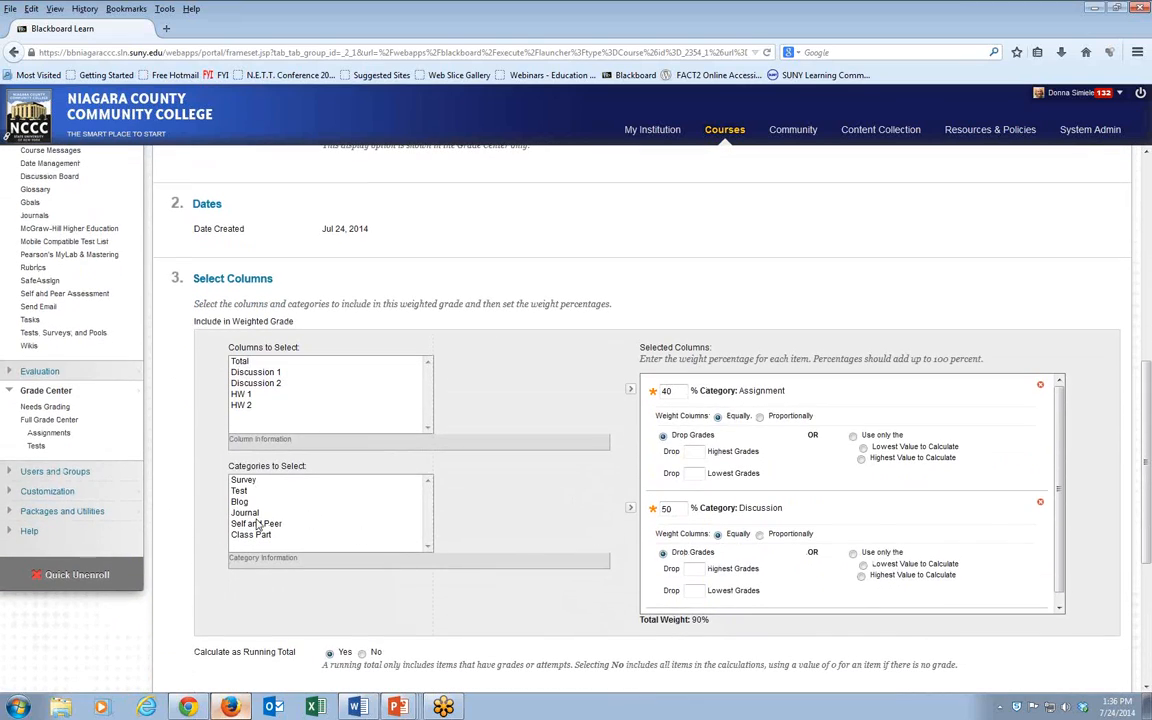
pyautogui.click(278, 537)
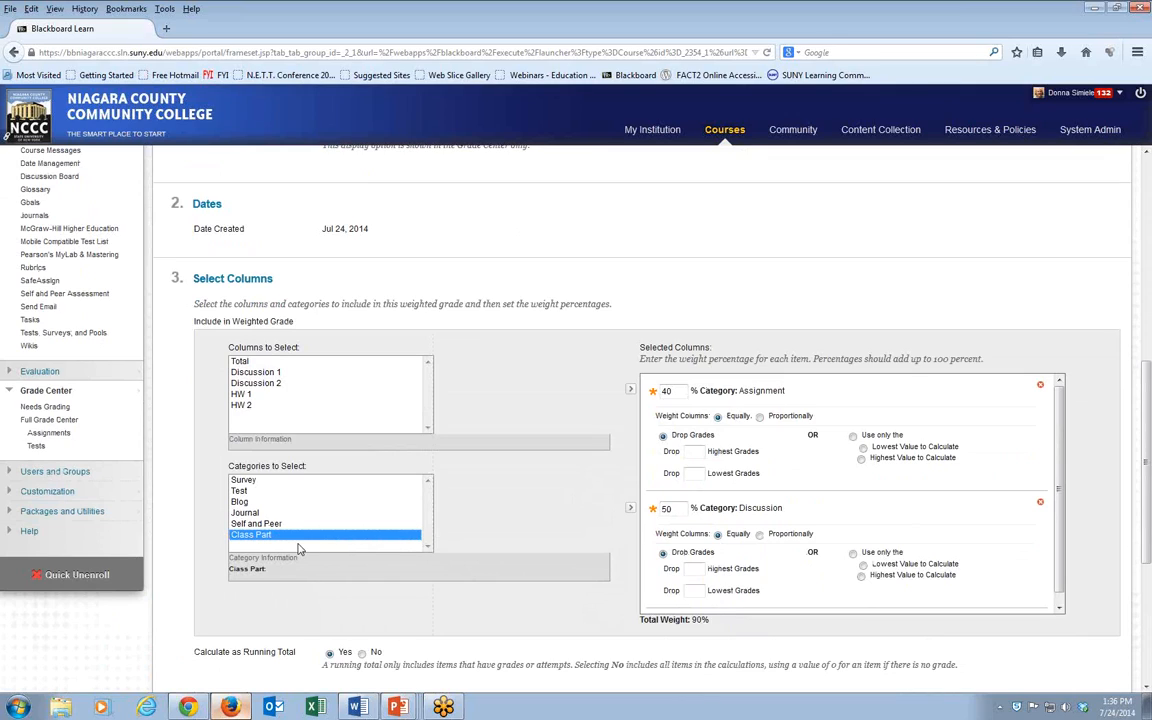
pyautogui.click(630, 508)
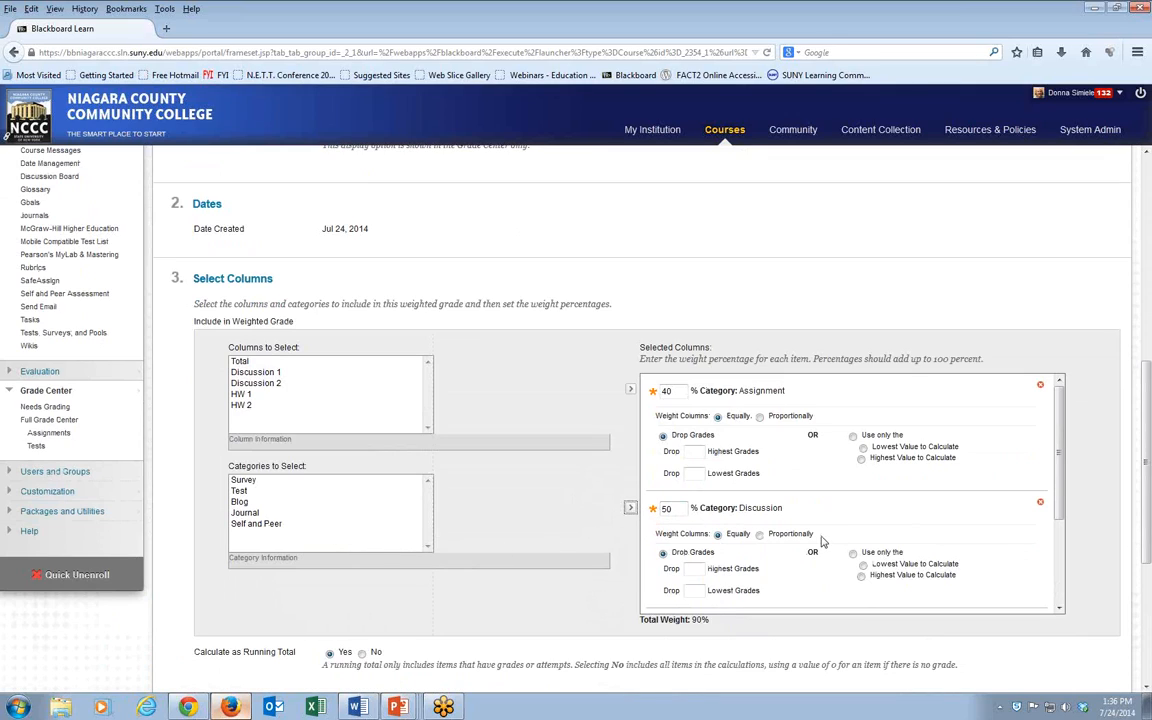
# Step: Set the Class Part category's weight to 10% and submit the Weighted Total column
pyautogui.scroll(-2, 1061, 531)
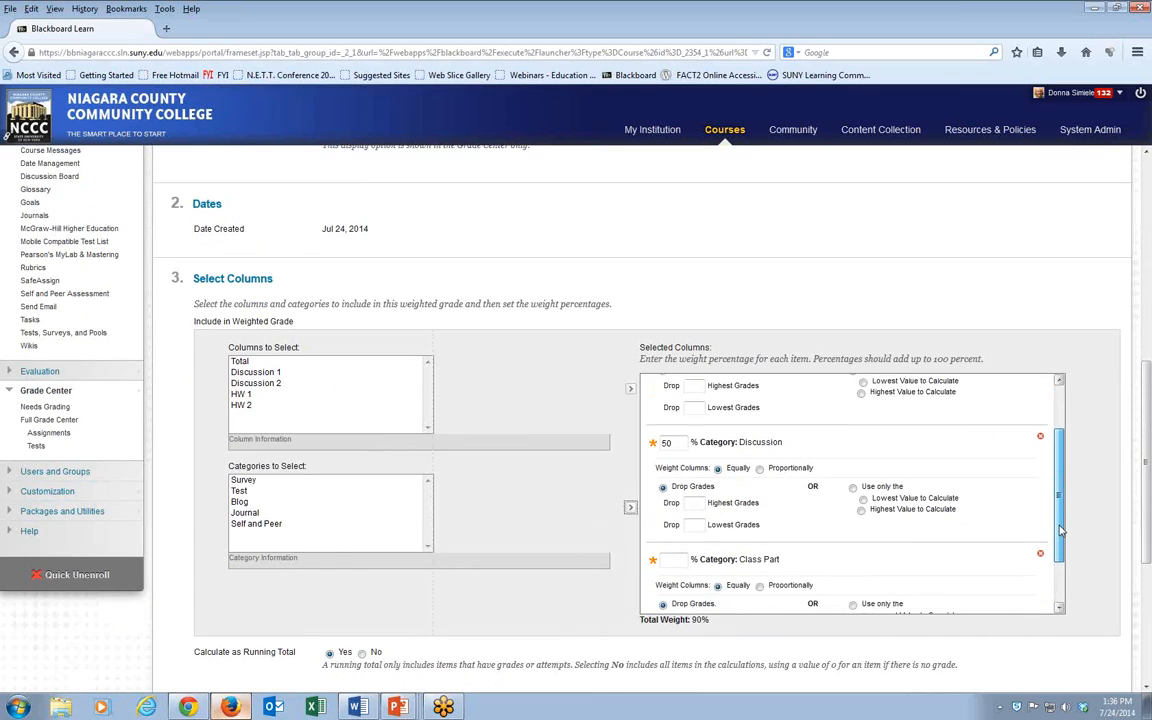
pyautogui.click(673, 548)
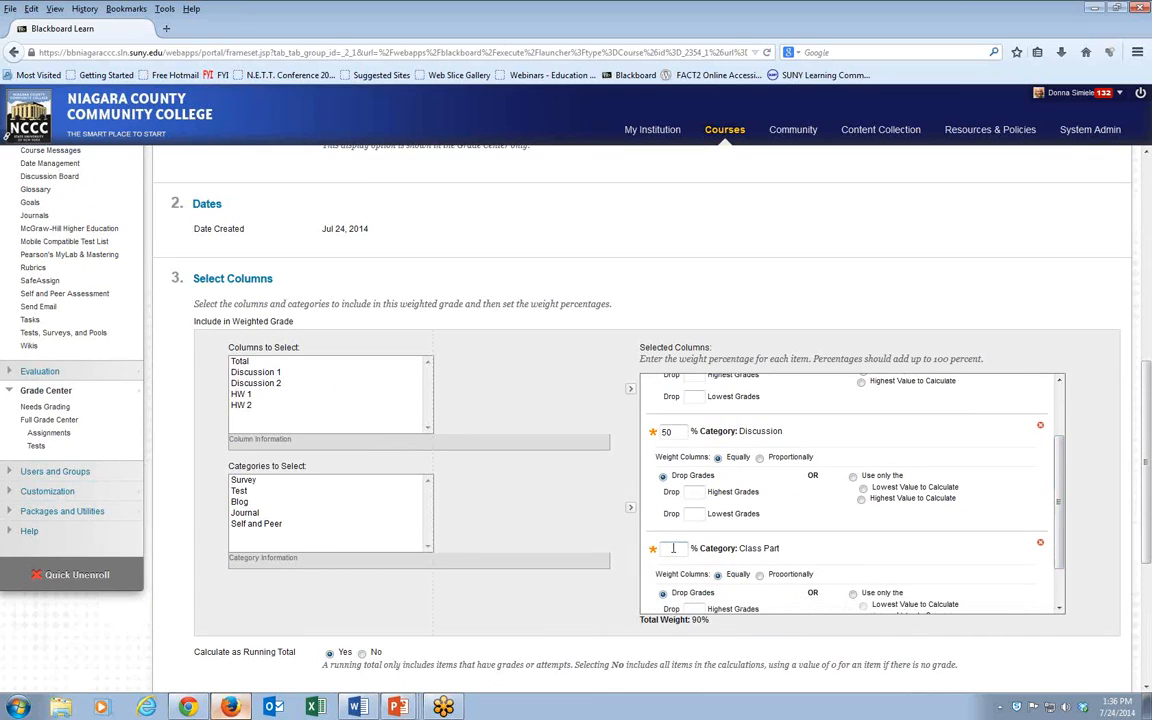
pyautogui.write('10')
pyautogui.scroll(-1, 1016, 536)
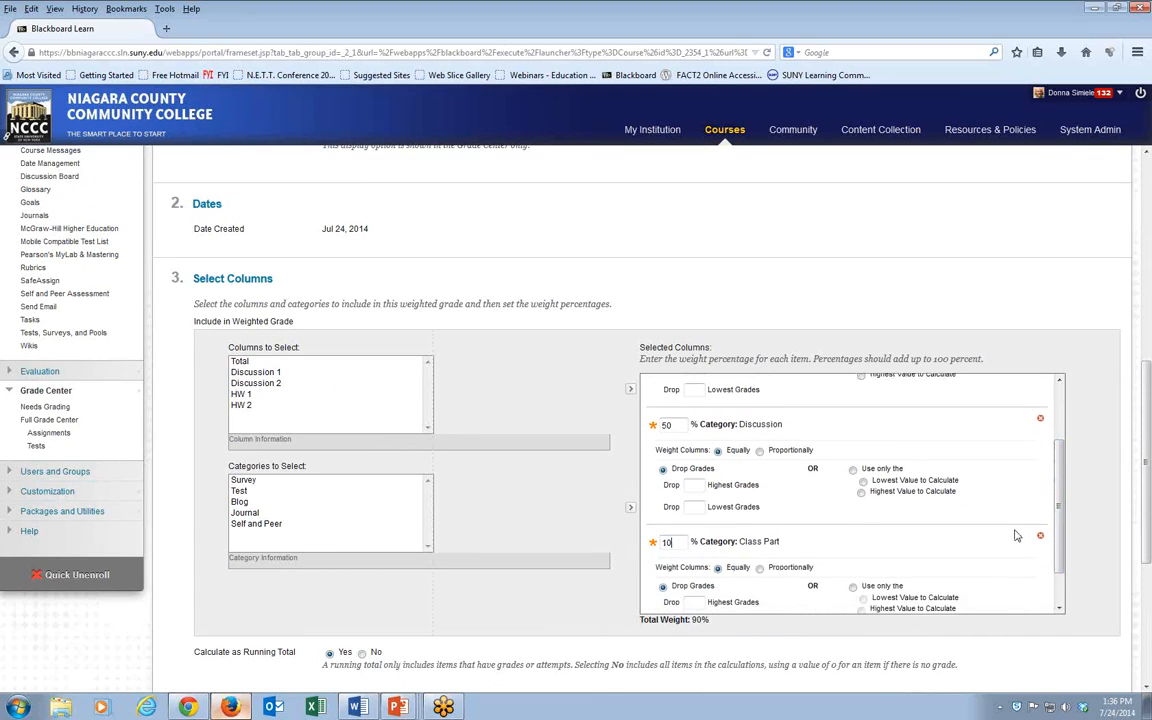
pyautogui.scroll(-2, 1016, 536)
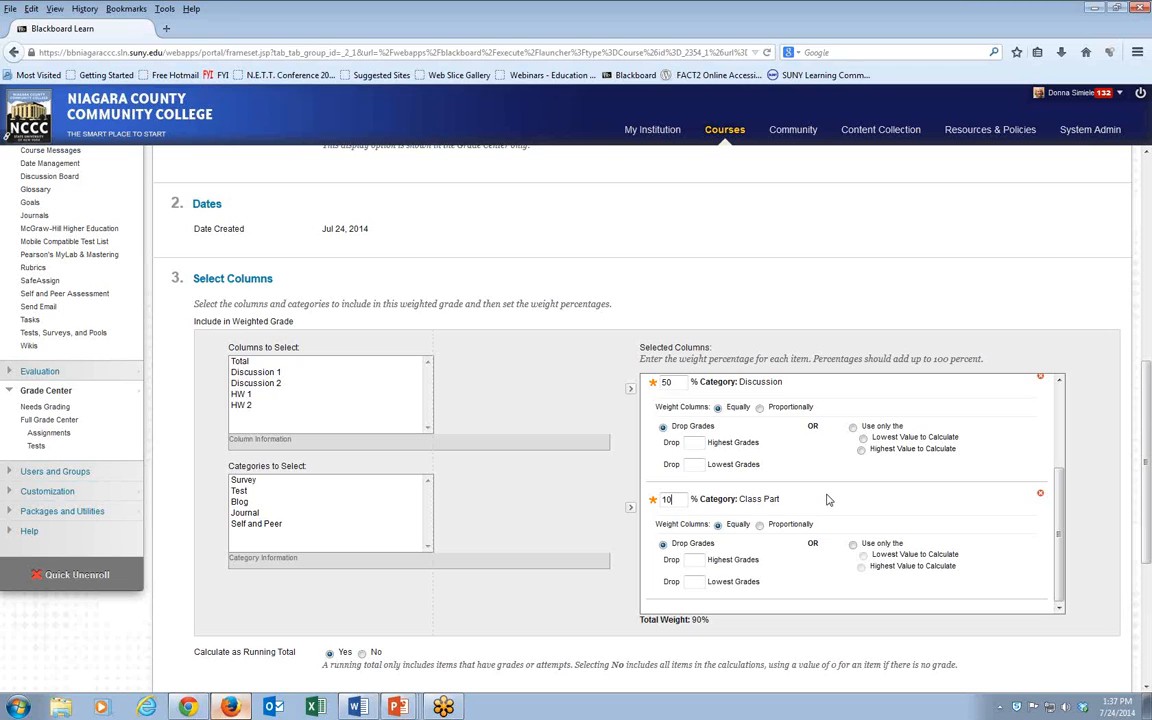
pyautogui.scroll(-2, 1004, 502)
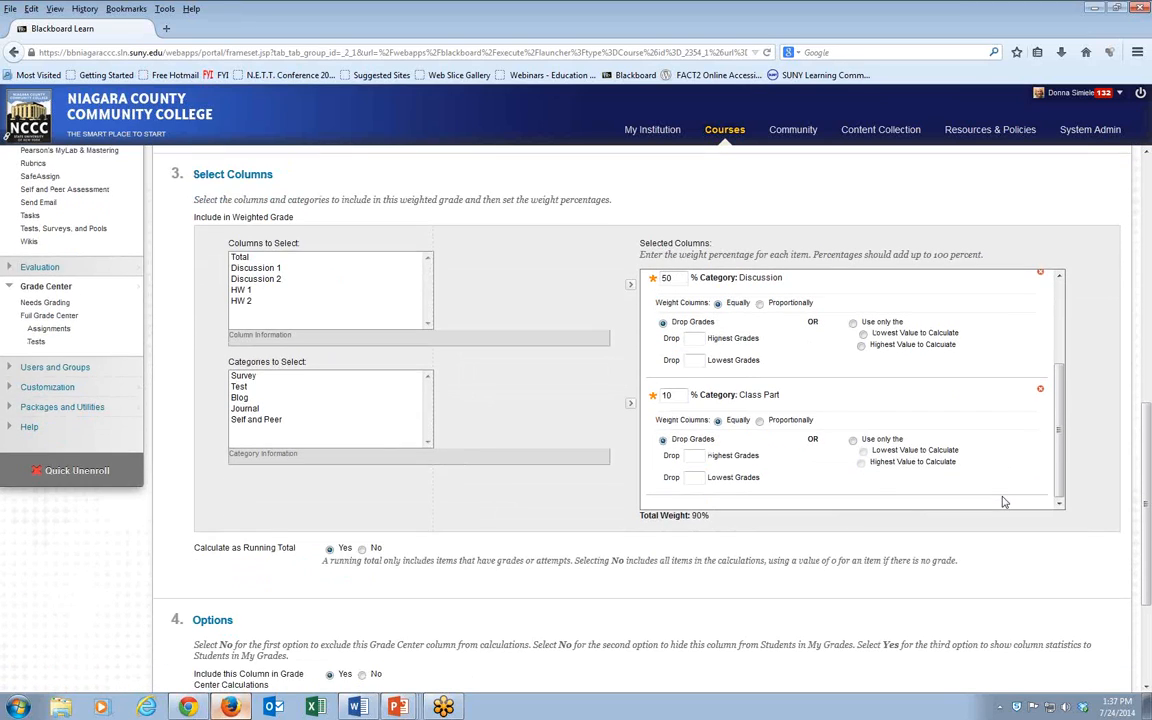
pyautogui.scroll(-4, 1004, 502)
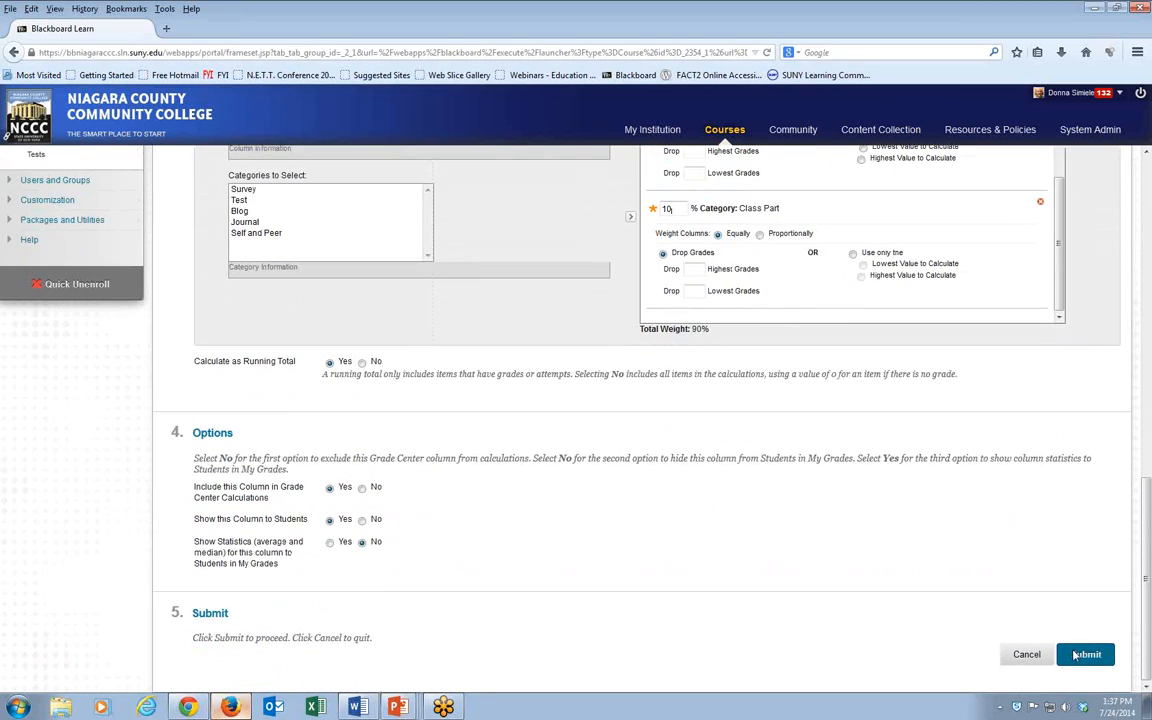
pyautogui.click(1076, 654)
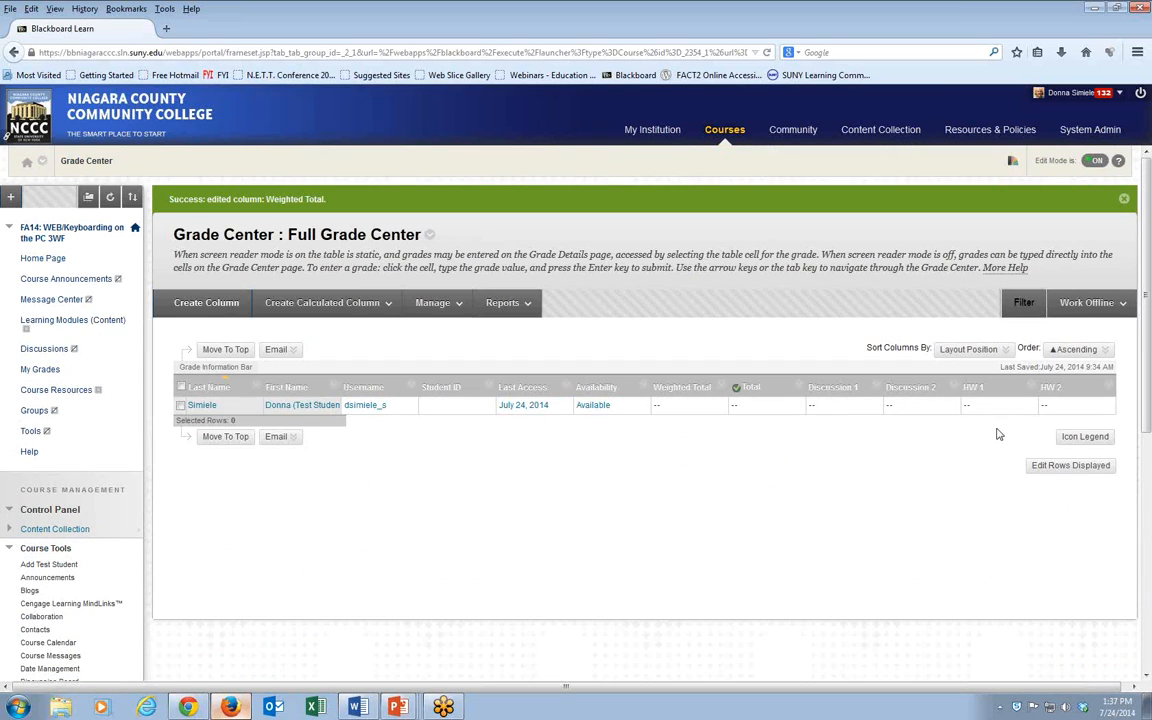
# Step: Start a new grade column named Class Part with Percentage as its primary display
pyautogui.click(181, 305)
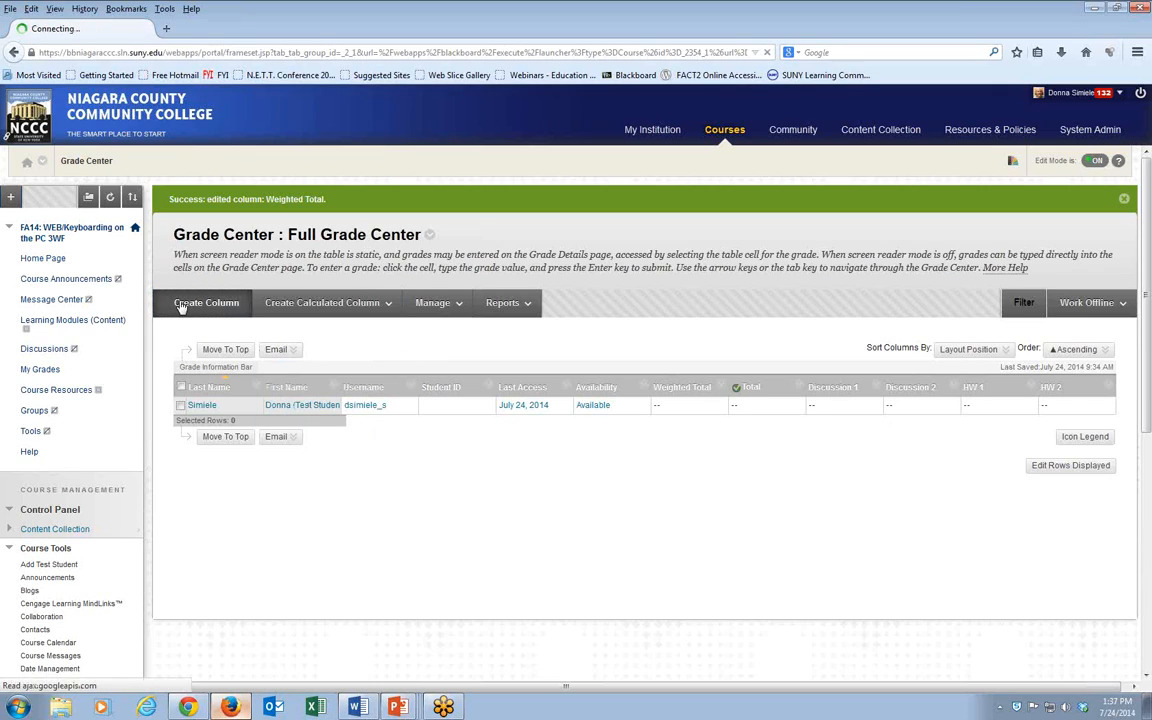
pyautogui.click(395, 365)
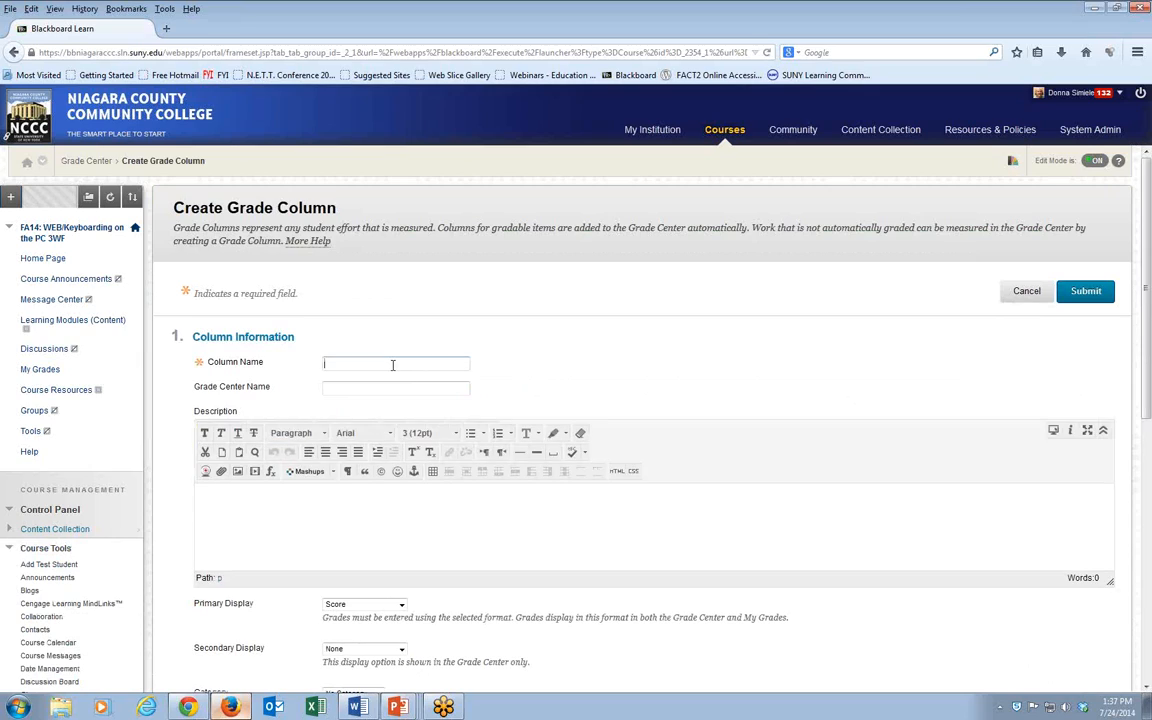
pyautogui.write('Class')
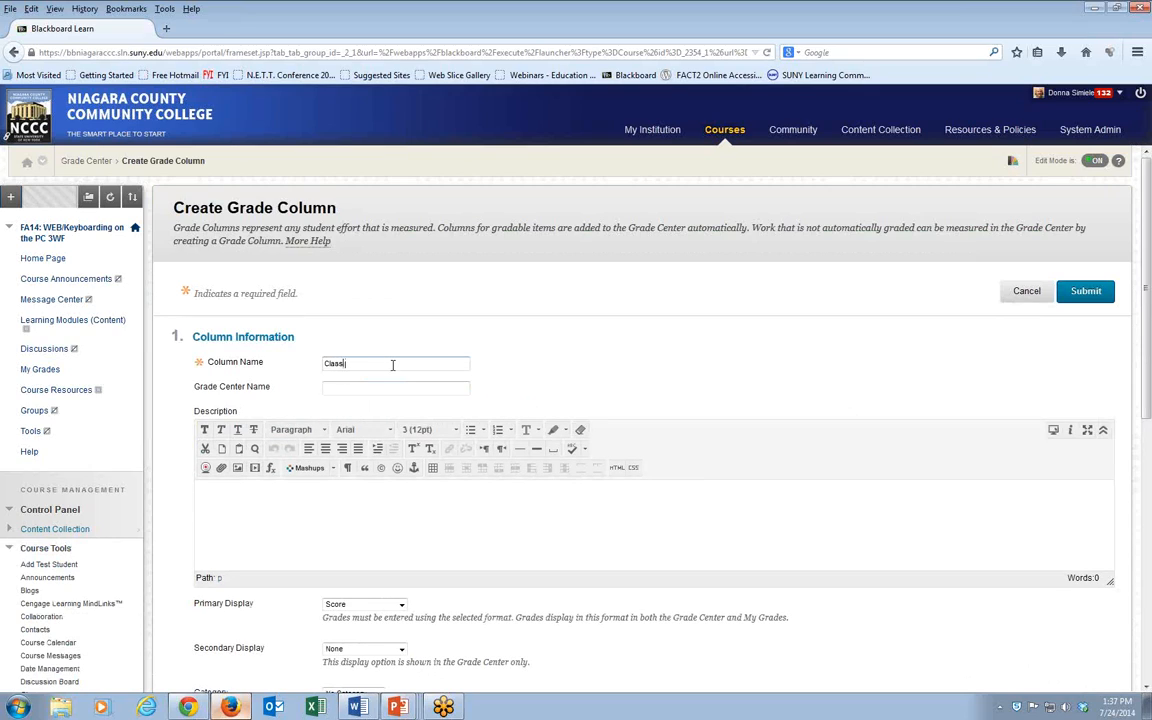
pyautogui.write(' Part')
pyautogui.click(399, 605)
pyautogui.click(346, 648)
# Step: Assign the new column to the Class Part category, set its points possible to 100 and submit it
pyautogui.scroll(-4, 650, 610)
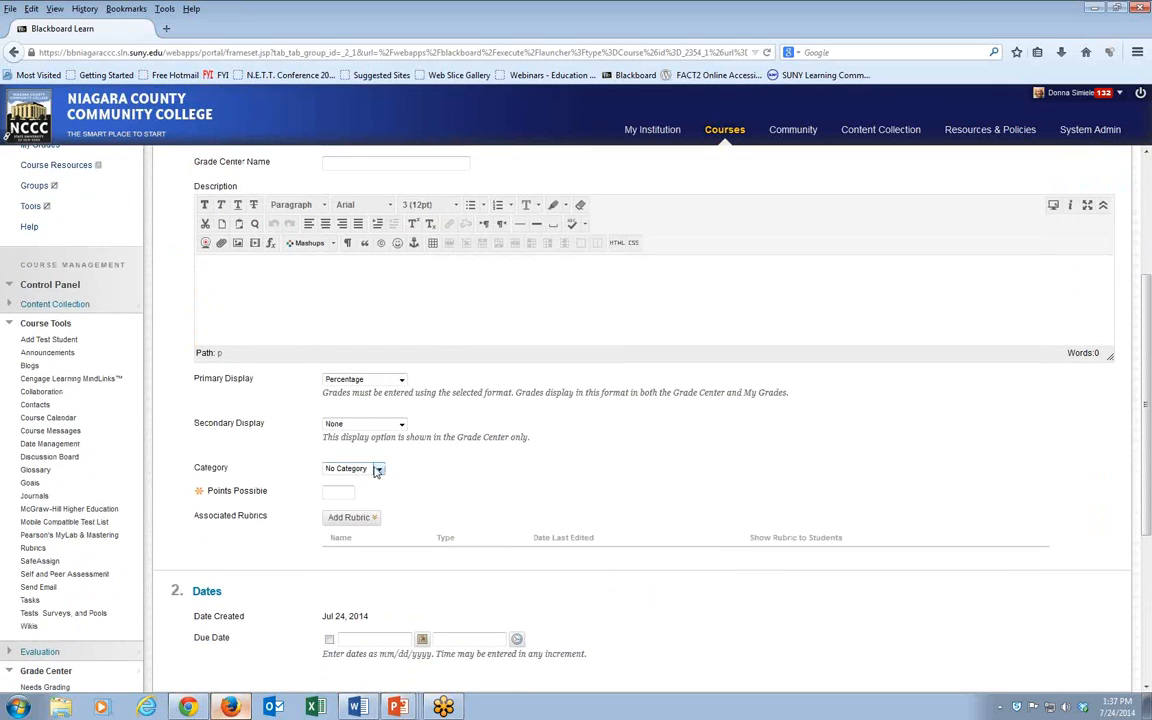
pyautogui.click(378, 470)
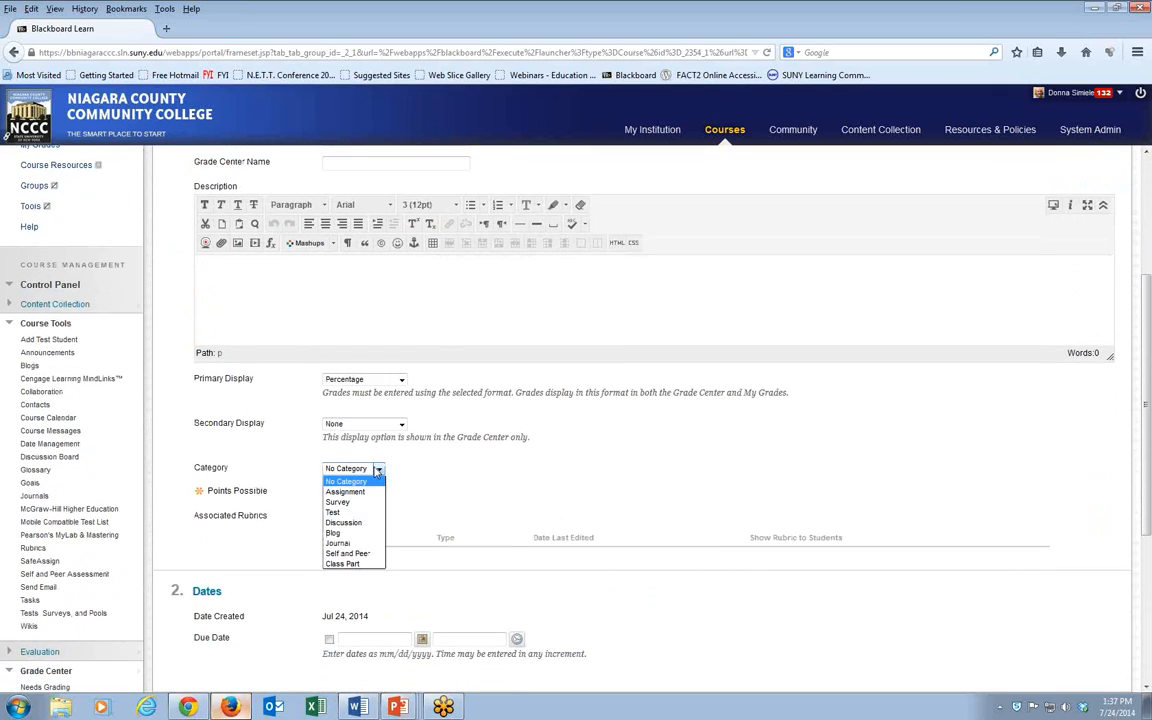
pyautogui.click(345, 563)
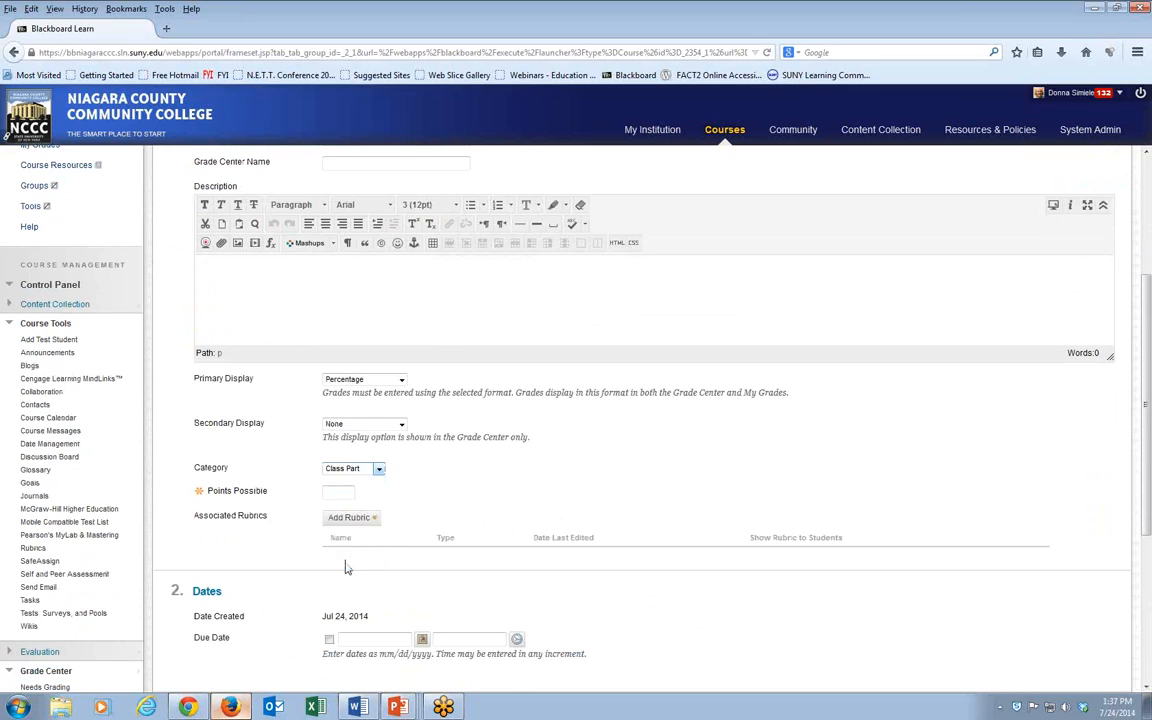
pyautogui.click(340, 491)
pyautogui.write('100')
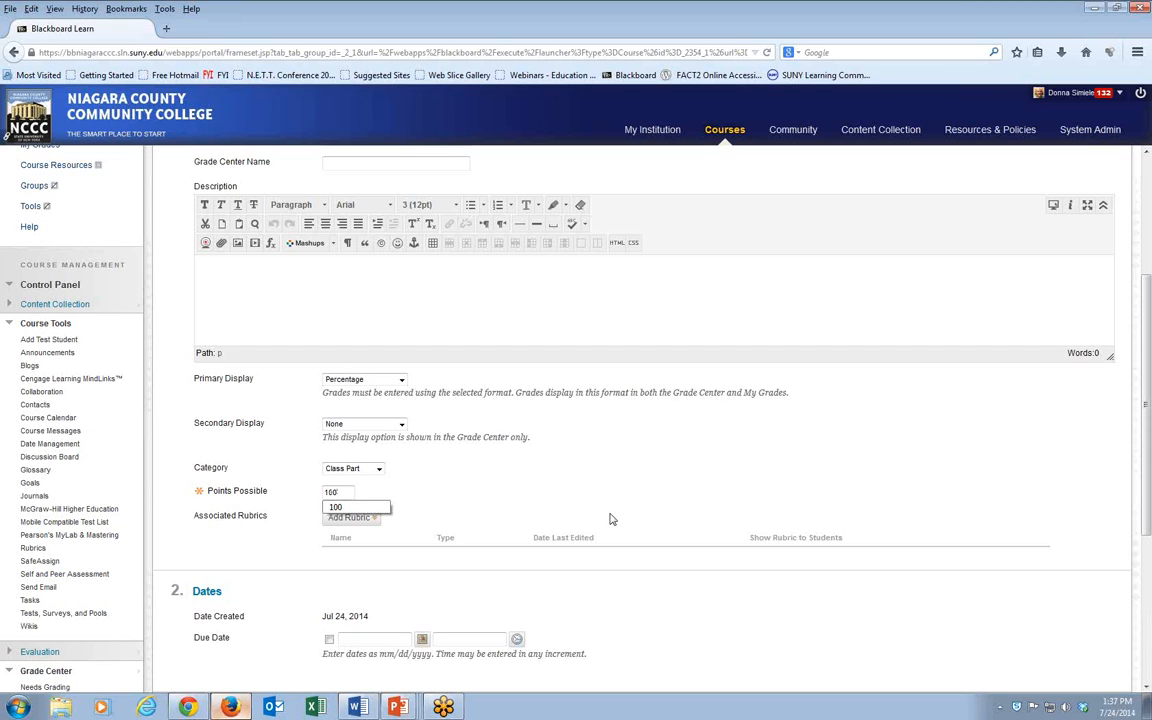
pyautogui.scroll(-5, 612, 519)
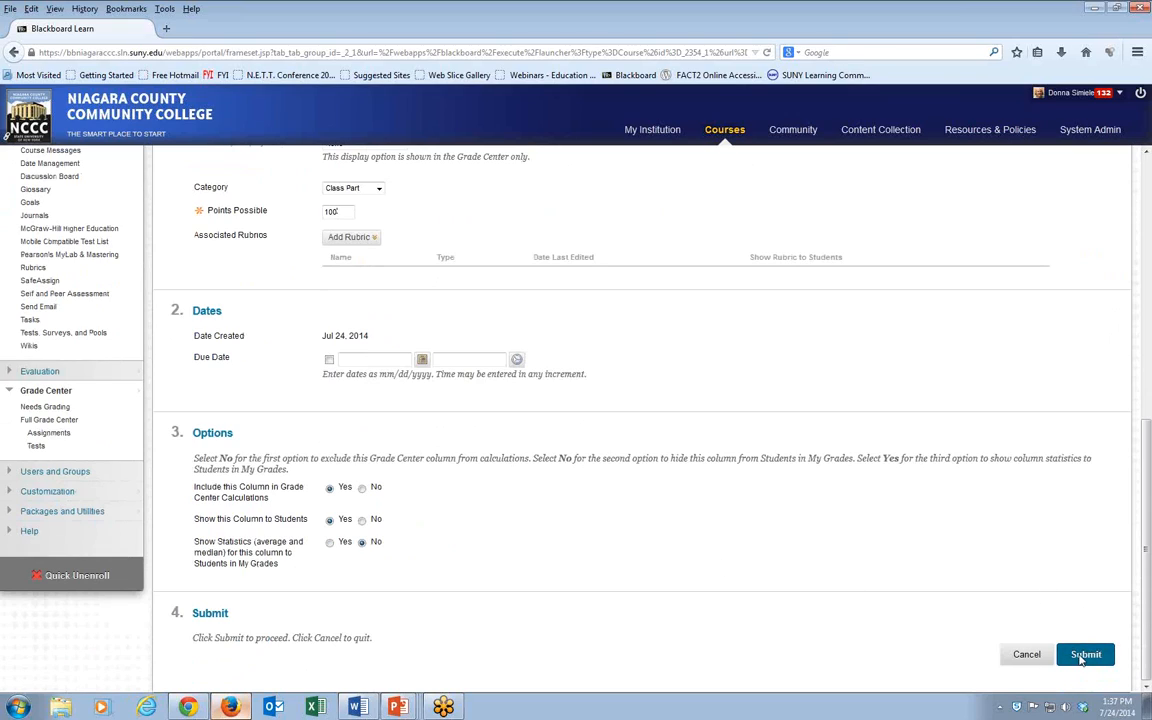
pyautogui.click(1082, 657)
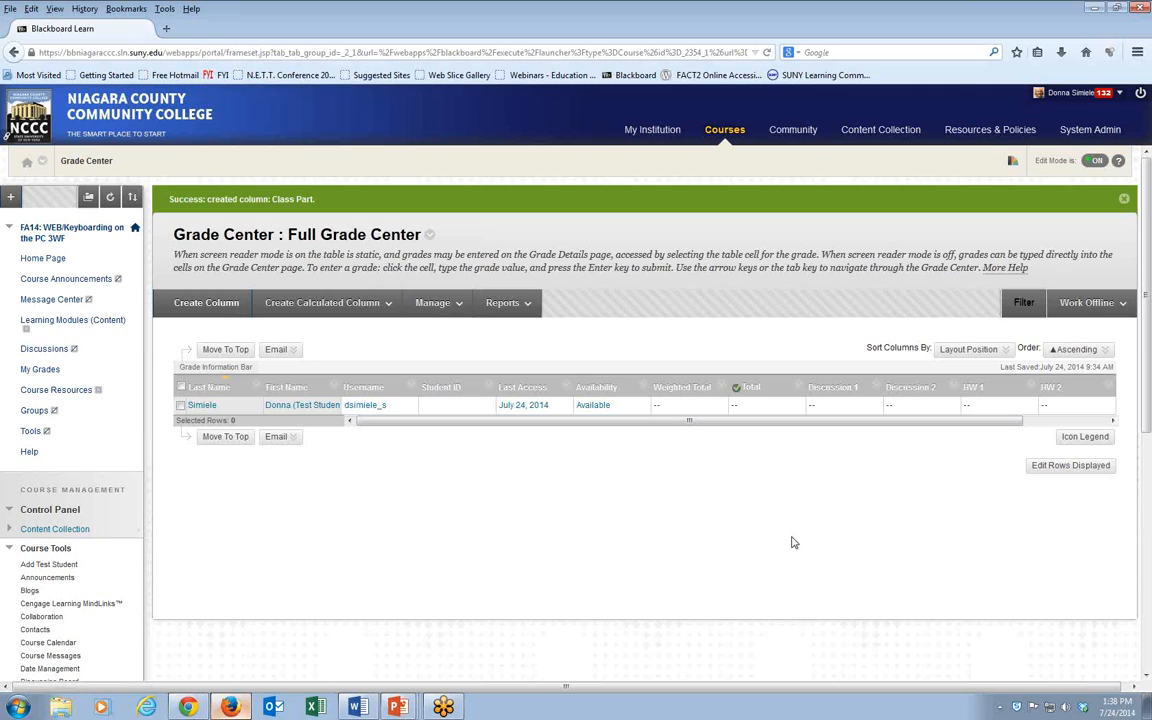
# Step: Check the Class Part column in the grade table, and review all columns and their categories on the Column Organization page
pyautogui.moveTo(892, 432); pyautogui.dragTo(985, 440)
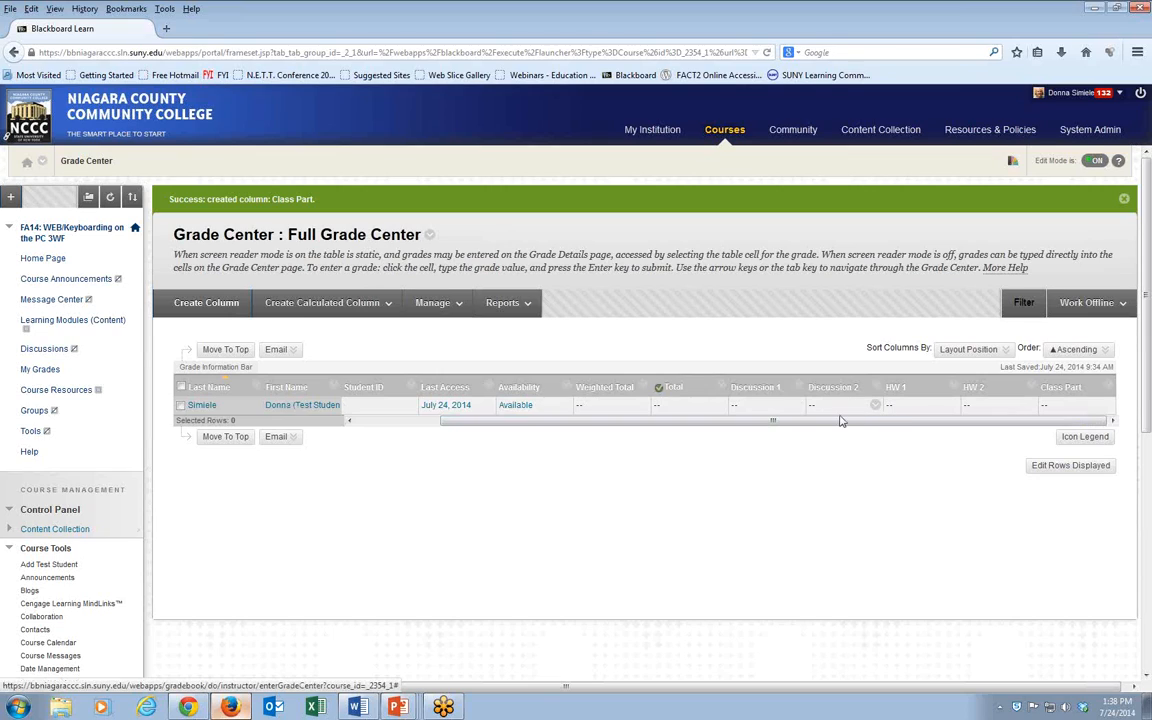
pyautogui.click(427, 310)
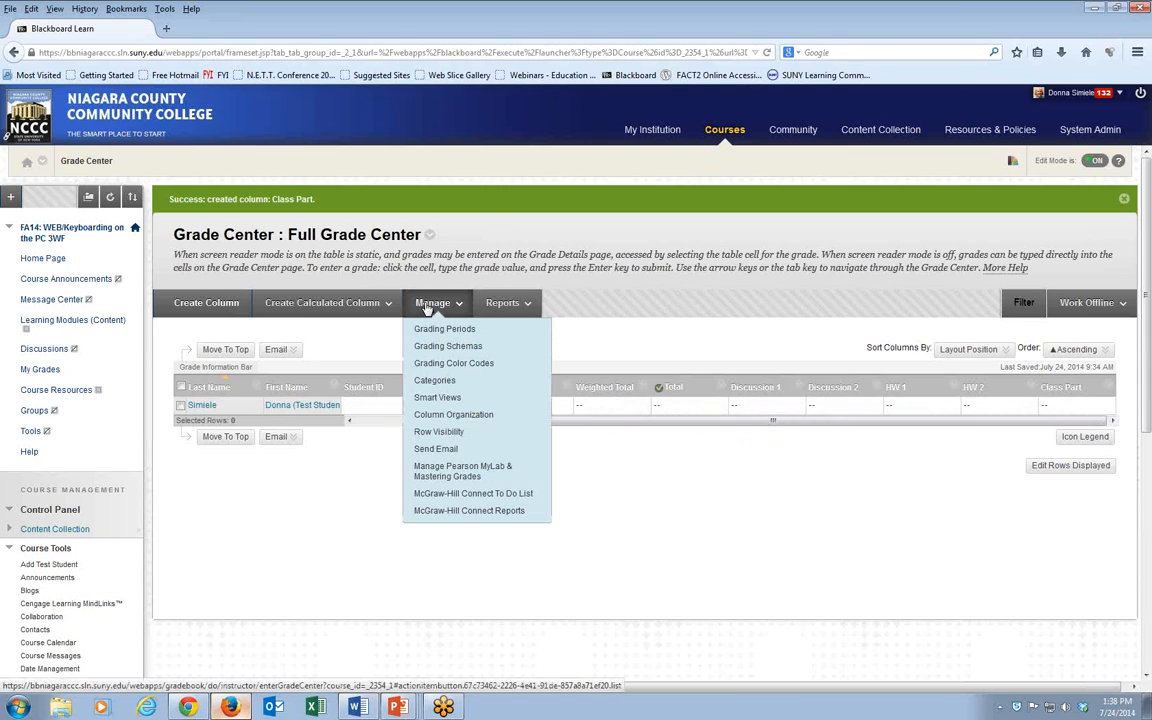
pyautogui.click(455, 414)
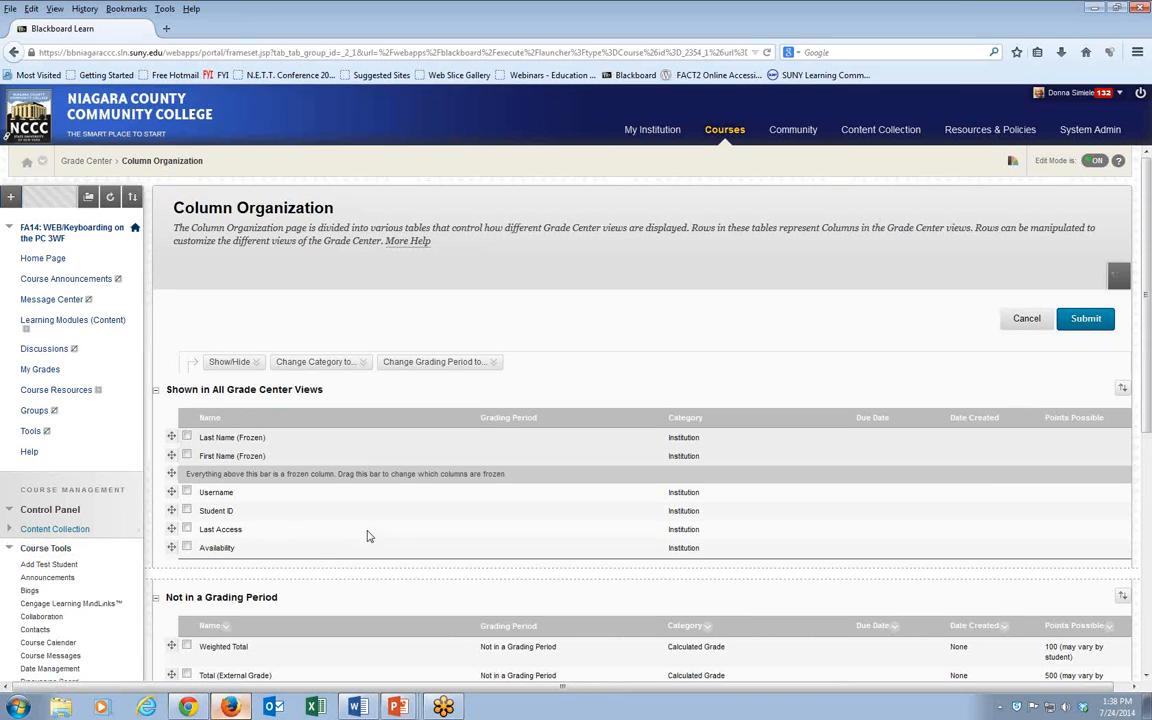
pyautogui.scroll(-4, 362, 556)
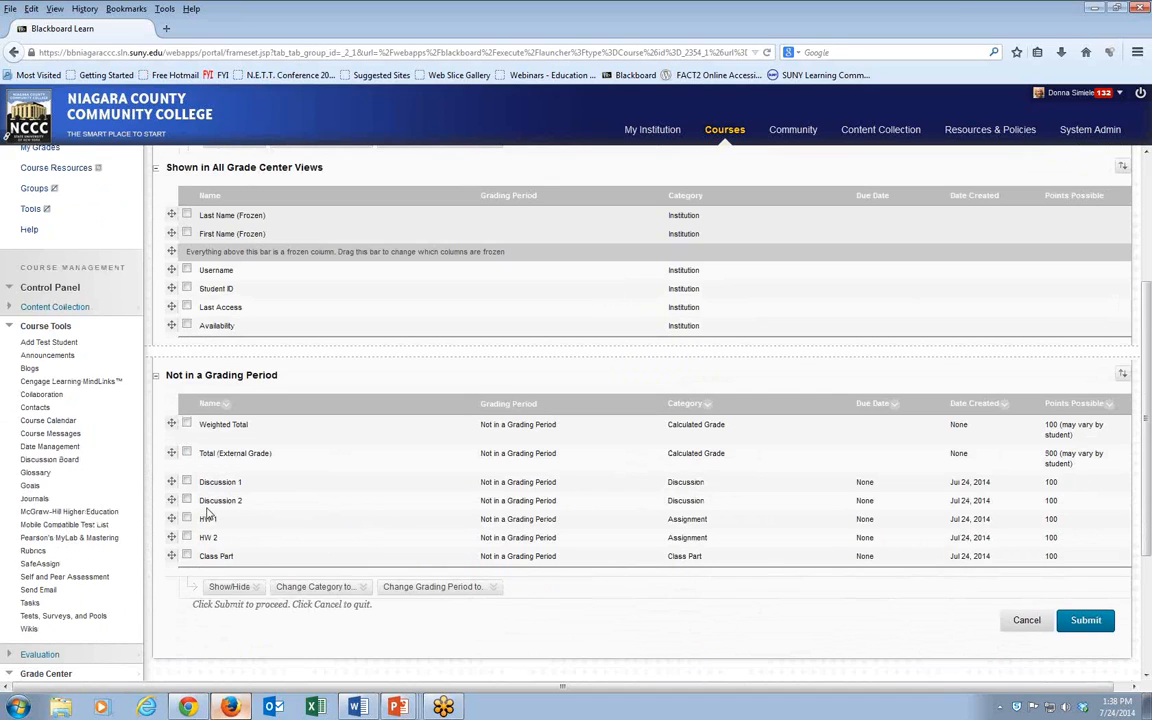
pyautogui.scroll(3, 215, 510)
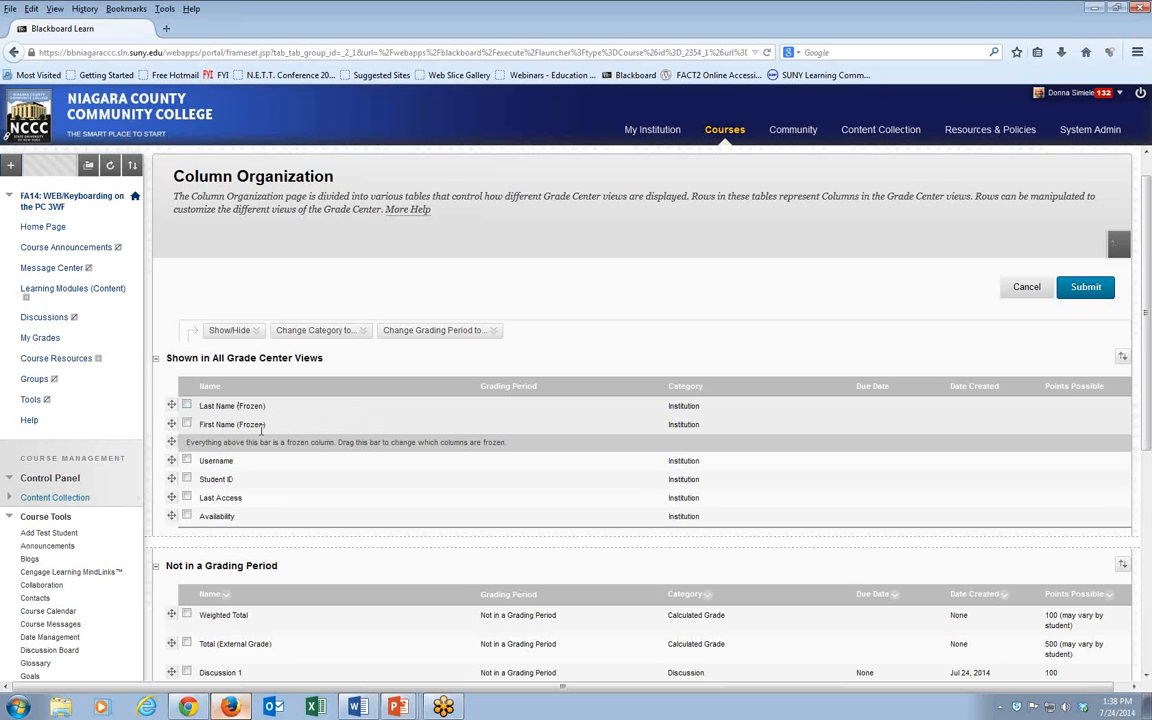
pyautogui.scroll(-4, 448, 502)
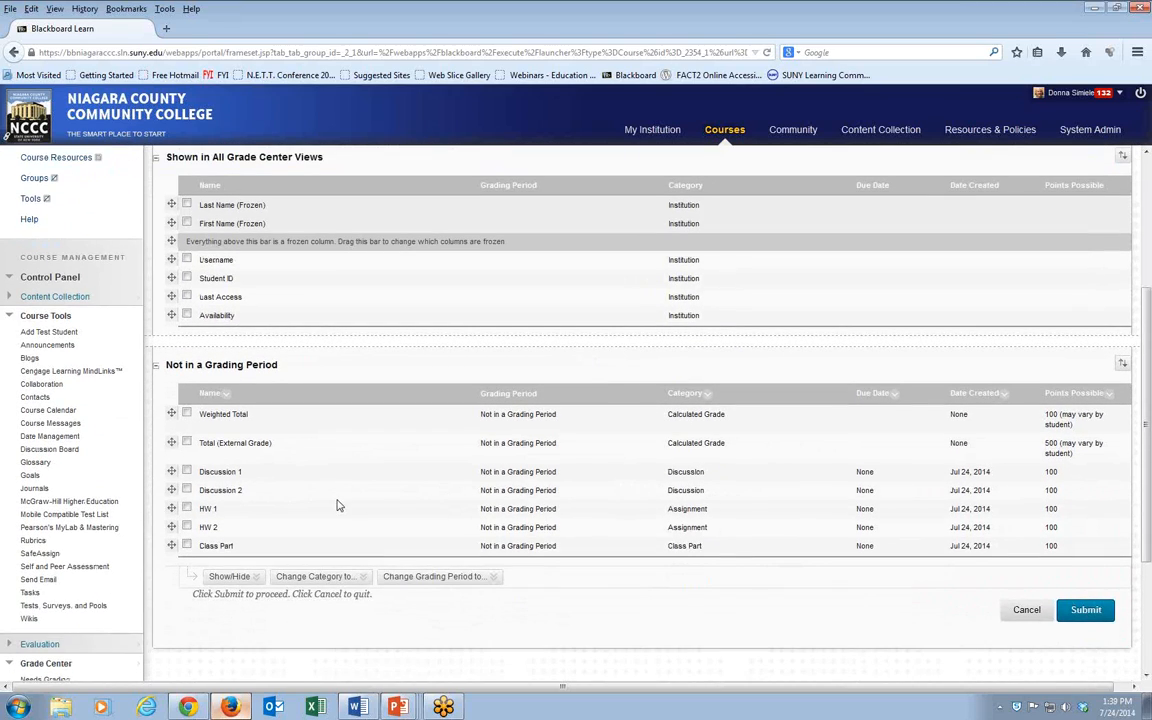
# Step: Select the Total column on the Column Organization page, check its show/hide options, and submit the page
pyautogui.scroll(2, 337, 504)
pyautogui.click(186, 539)
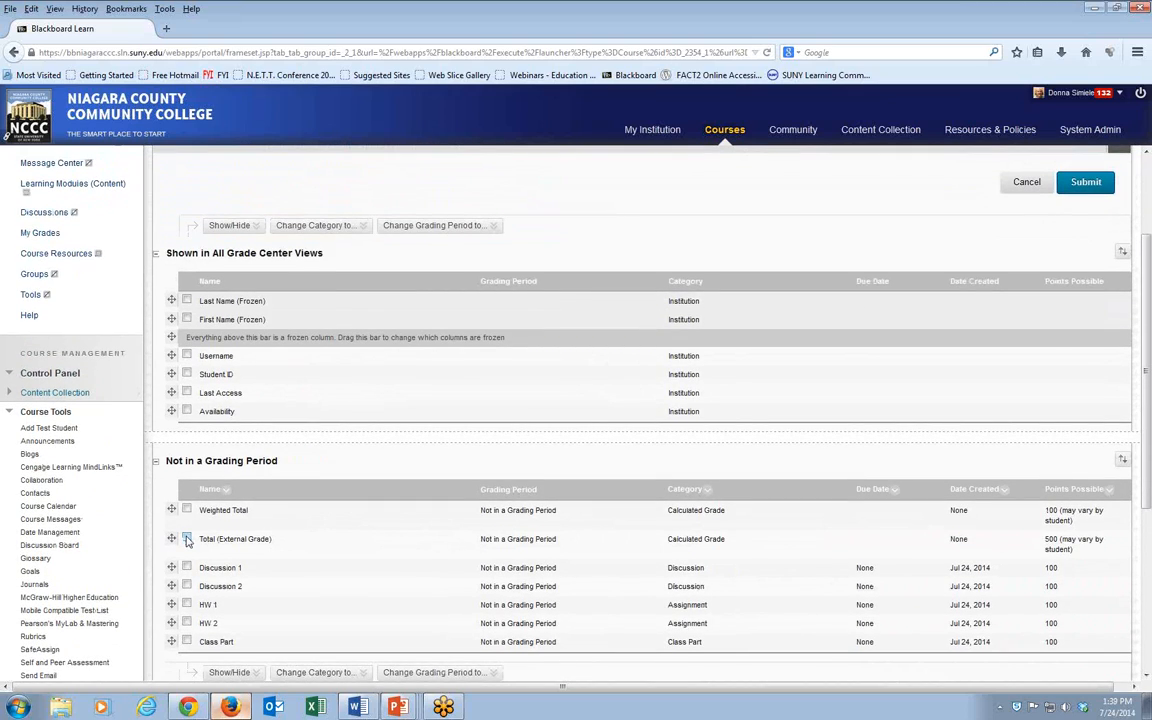
pyautogui.click(236, 226)
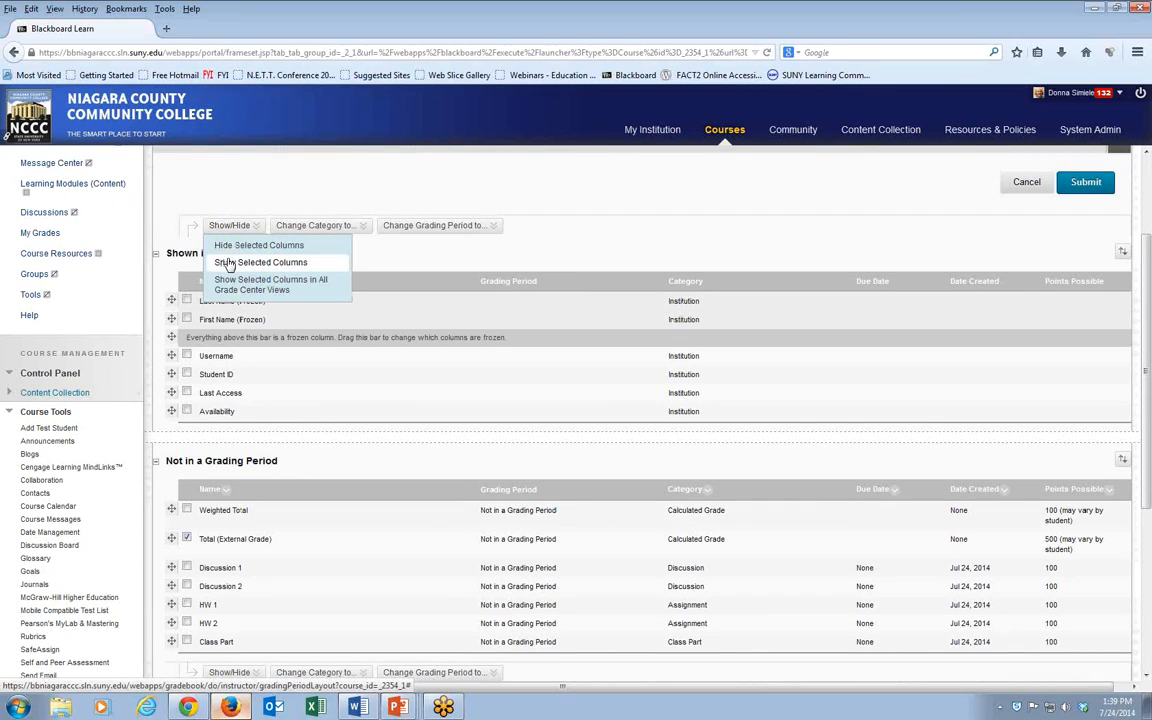
pyautogui.click(232, 282)
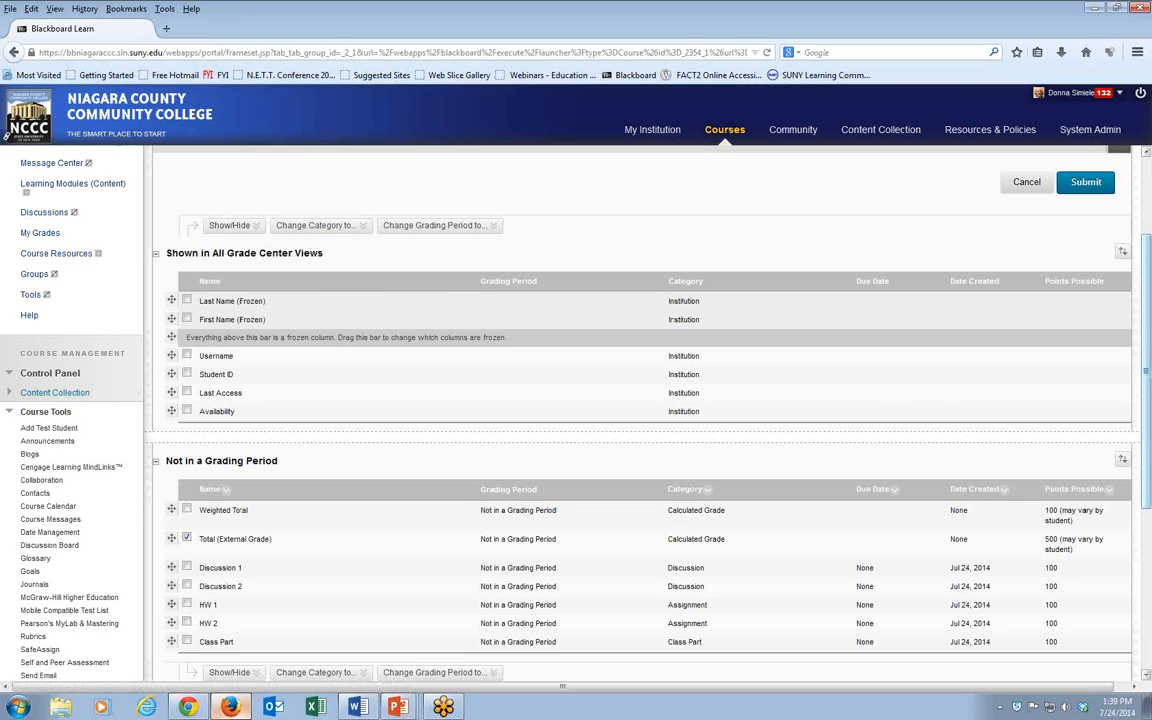
pyautogui.scroll(-4, 1085, 450)
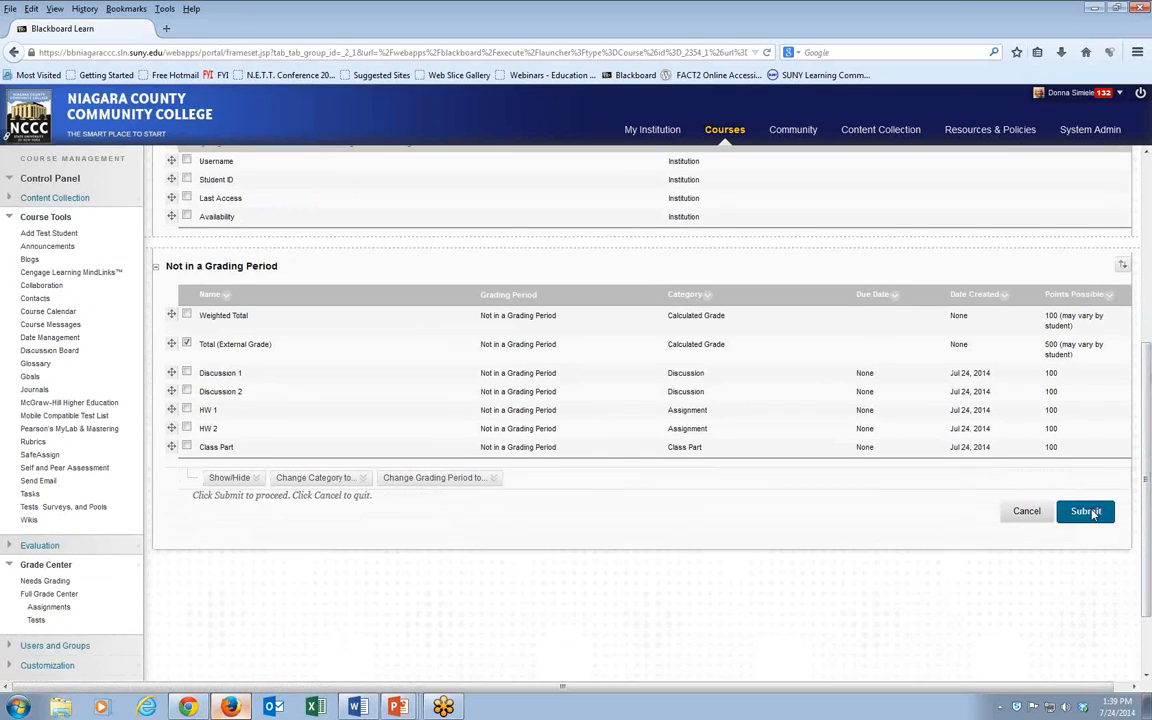
pyautogui.click(1085, 509)
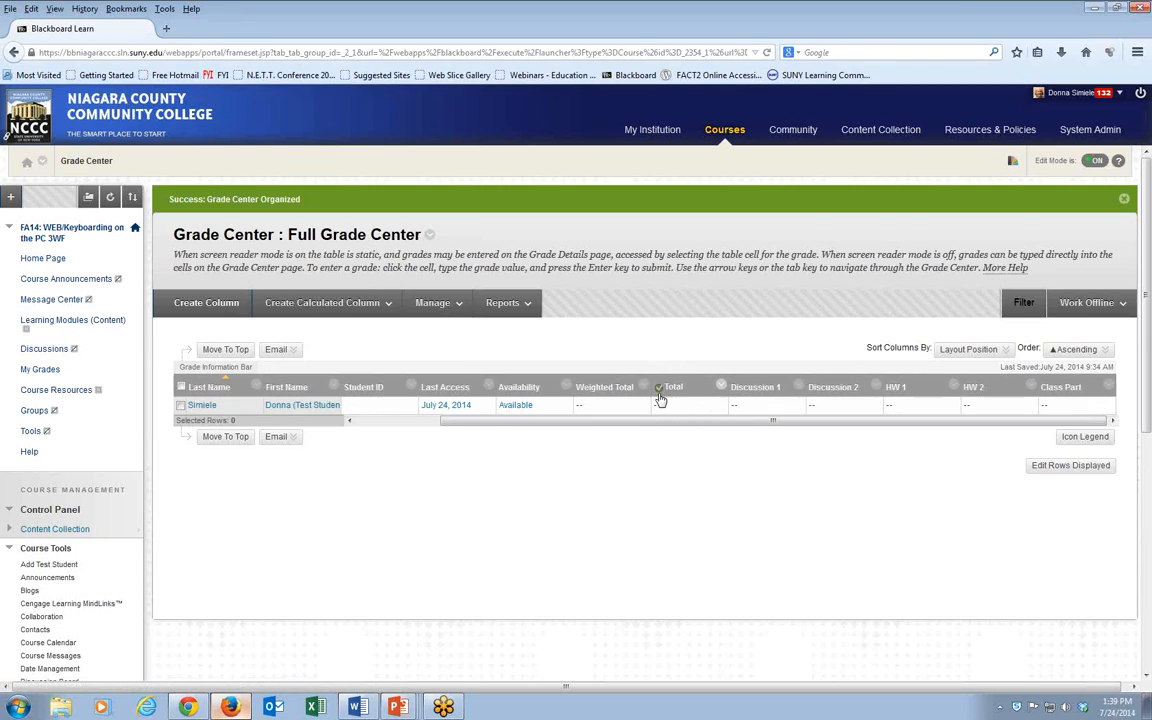
# Step: Set Show this Column to Students to No for the Total column, submit it, and hide the column from the Grade Center
pyautogui.click(720, 387)
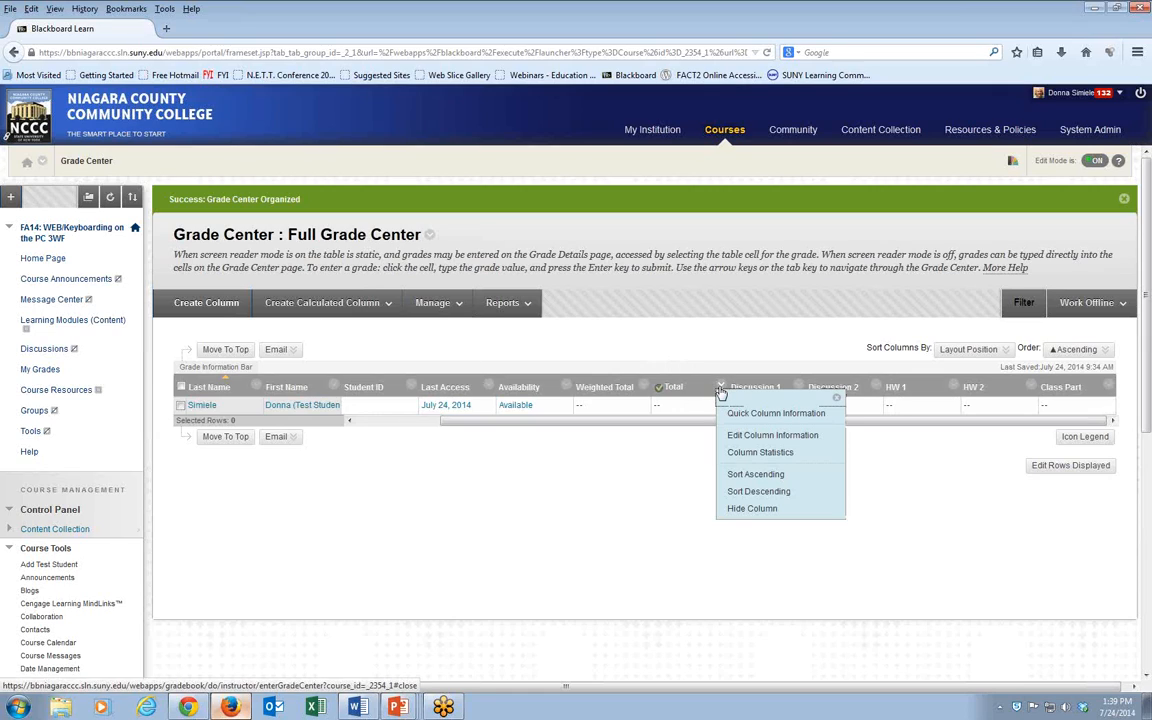
pyautogui.click(736, 437)
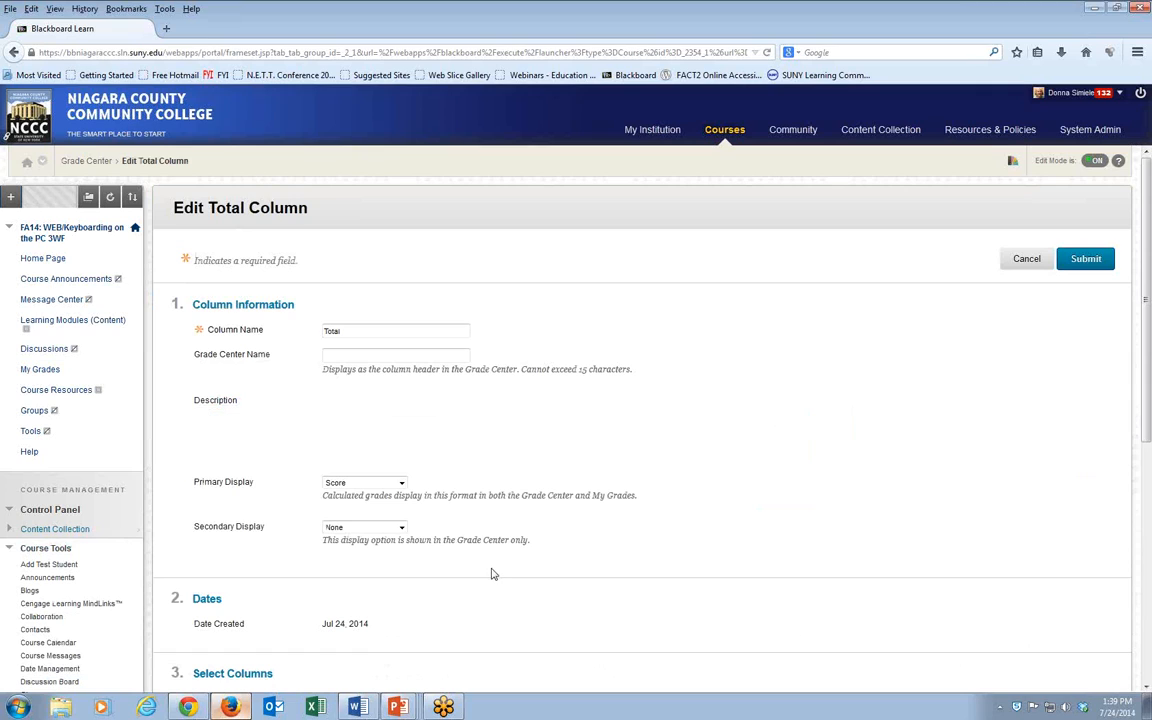
pyautogui.scroll(-4, 494, 572)
pyautogui.scroll(-3, 494, 572)
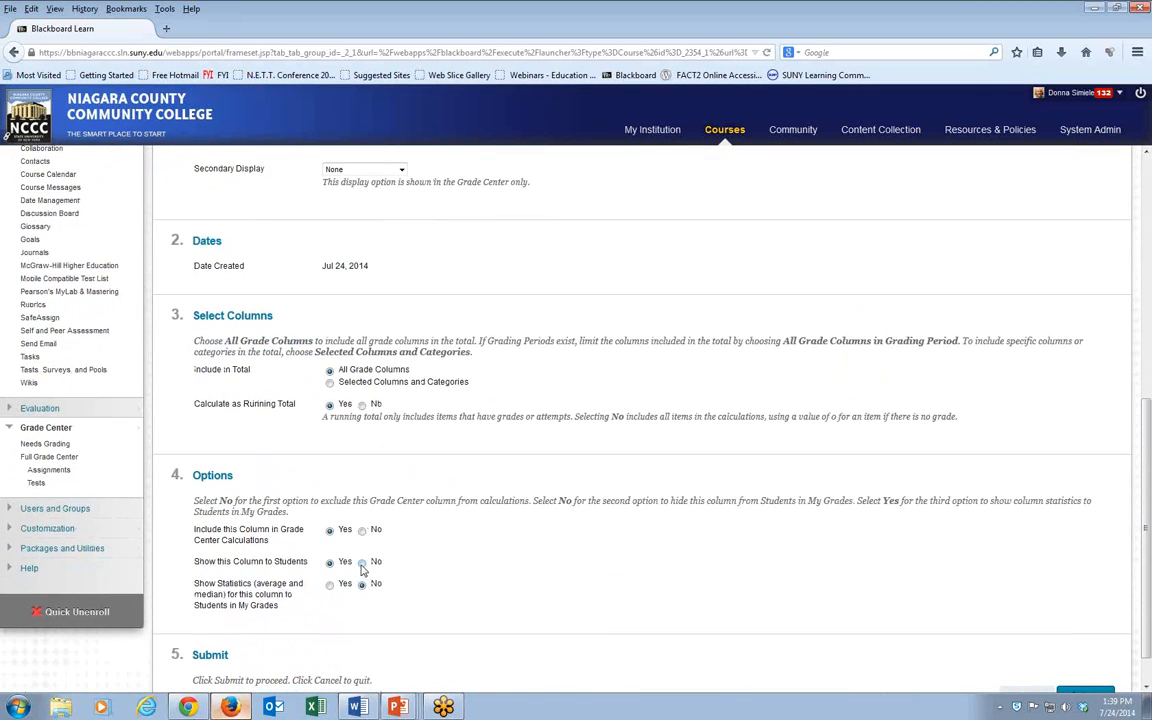
pyautogui.click(362, 562)
pyautogui.scroll(-1, 588, 576)
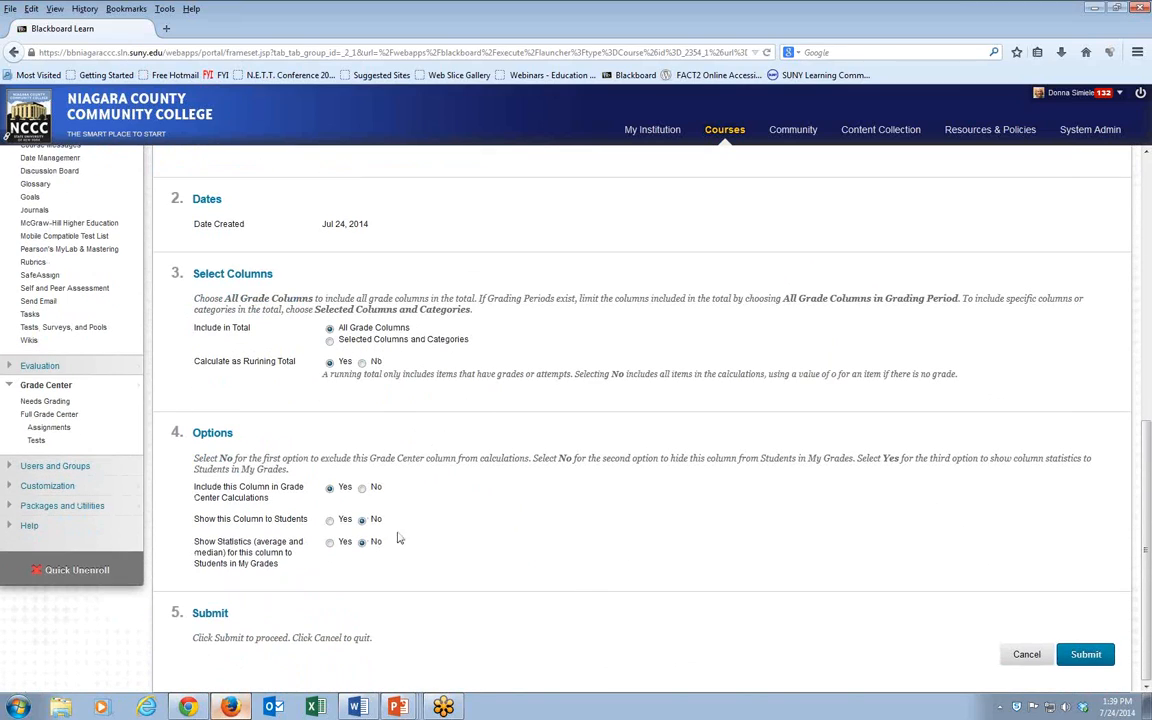
pyautogui.click(1085, 654)
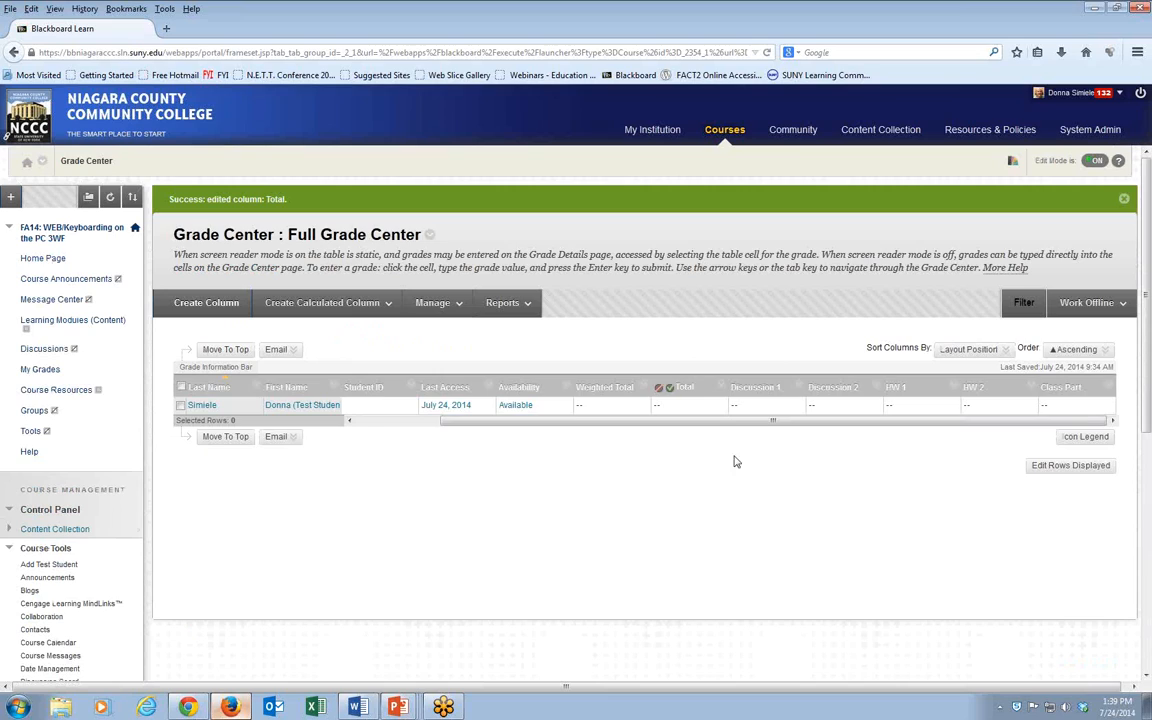
pyautogui.click(708, 388)
pyautogui.click(727, 514)
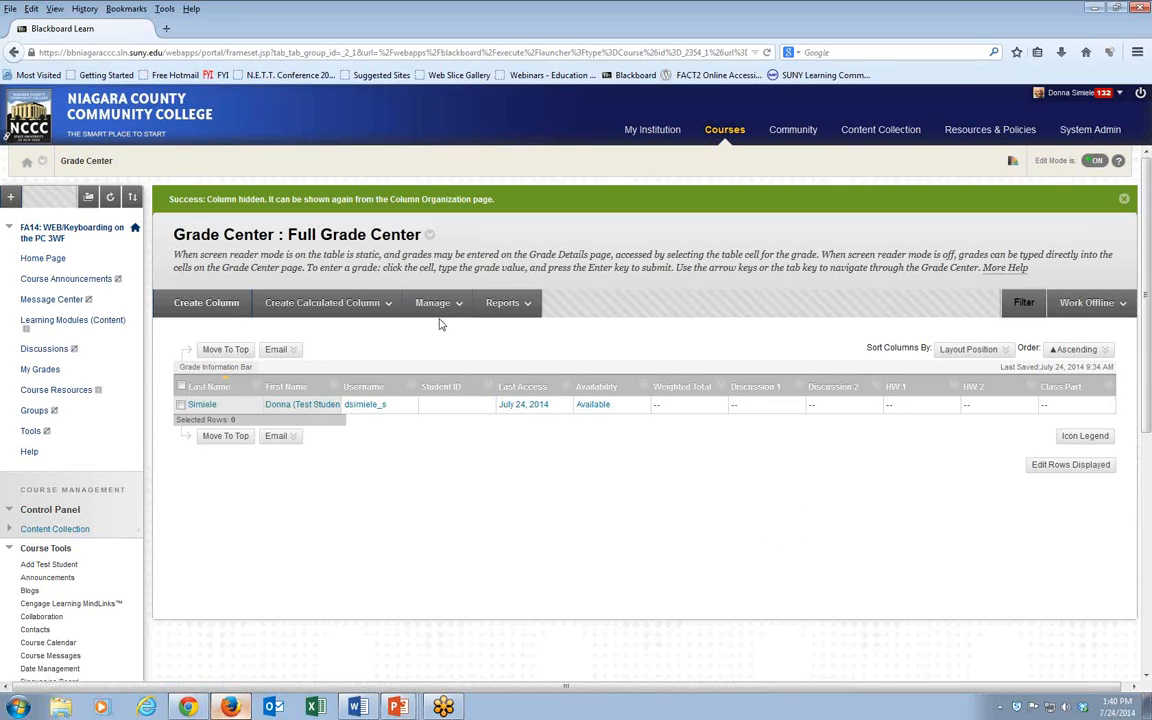
# Step: Hide the test student's row on the Row Visibility page and submit the change
pyautogui.click(437, 306)
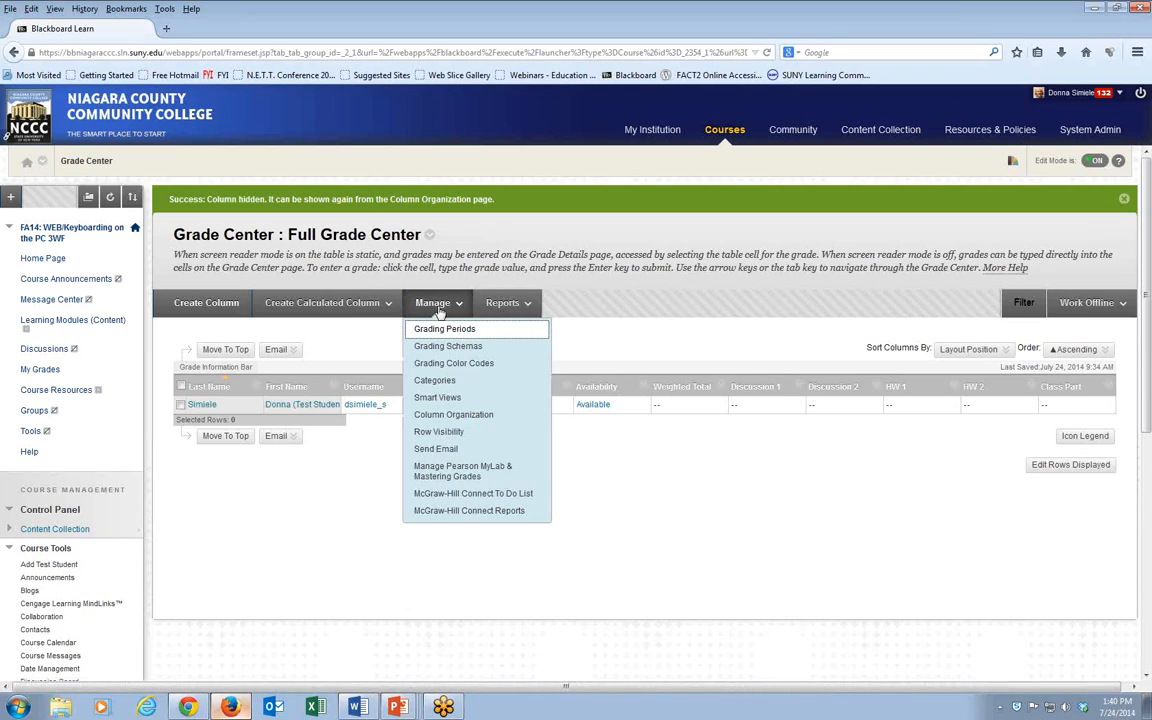
pyautogui.click(447, 431)
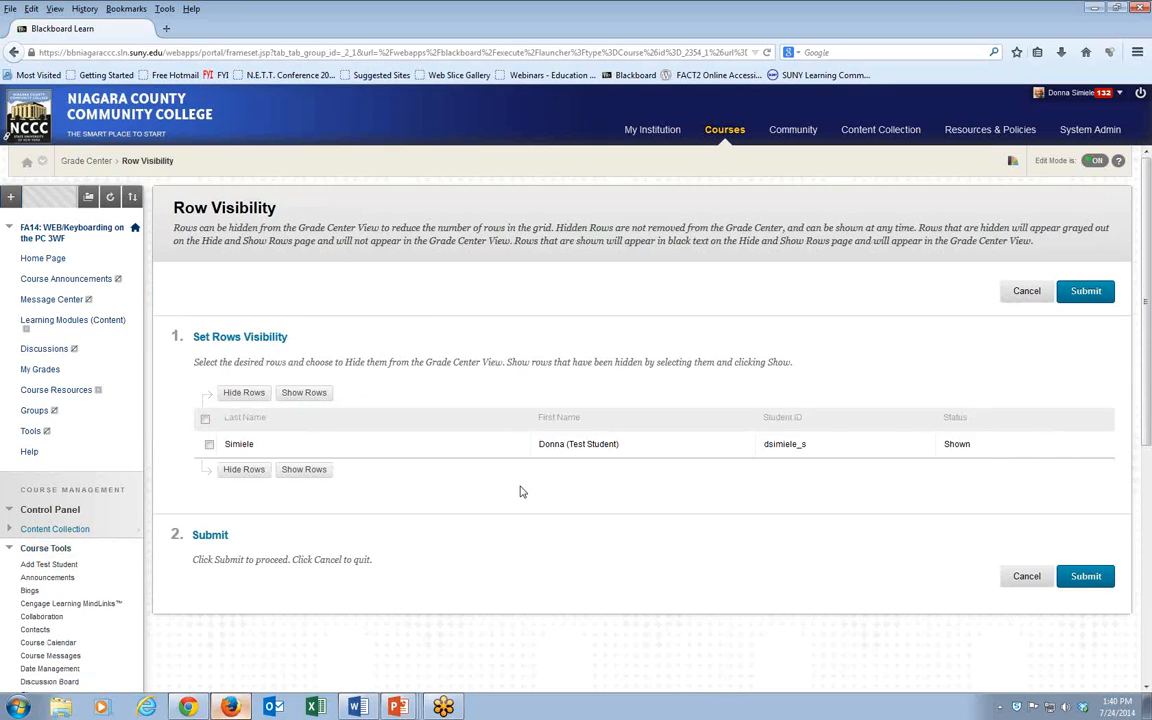
pyautogui.click(209, 444)
pyautogui.click(244, 470)
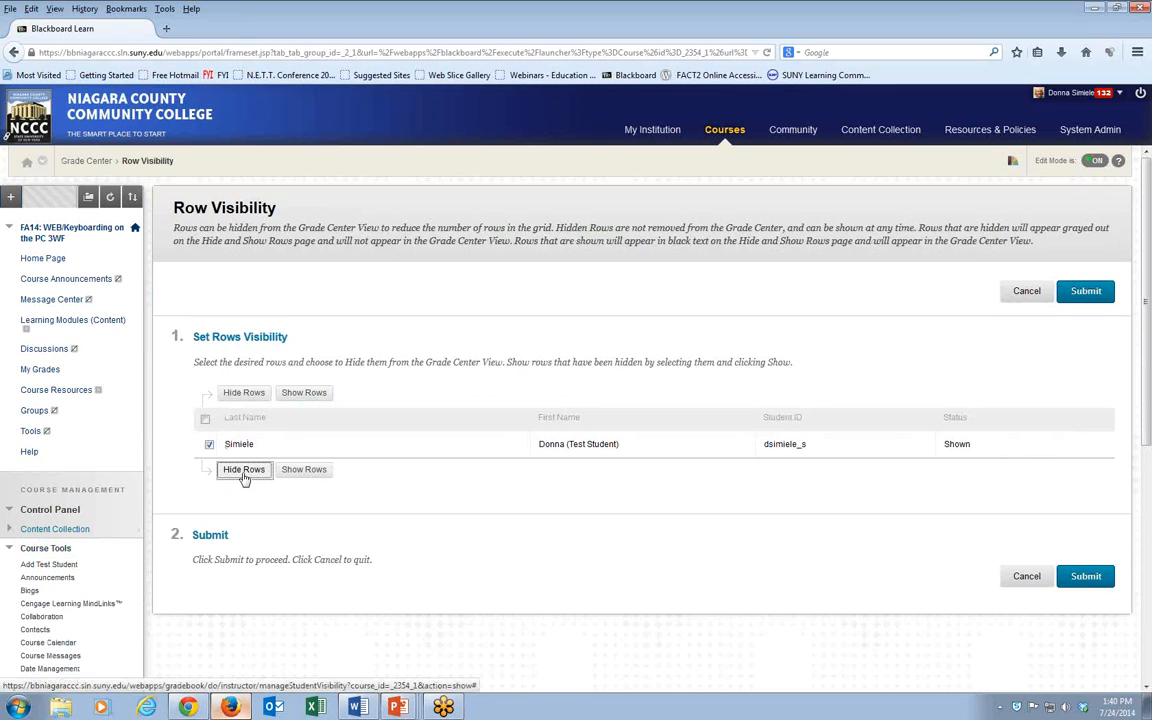
pyautogui.click(1090, 606)
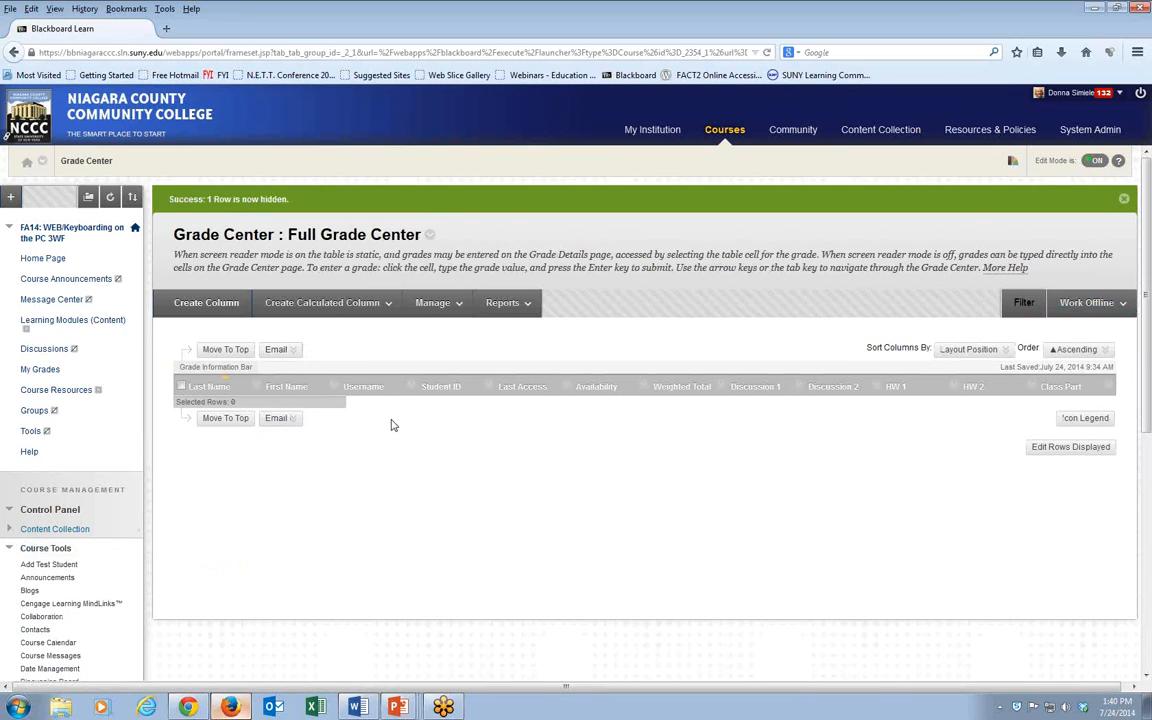
# Step: Show the test student's hidden row again on the Row Visibility page and submit
pyautogui.click(449, 304)
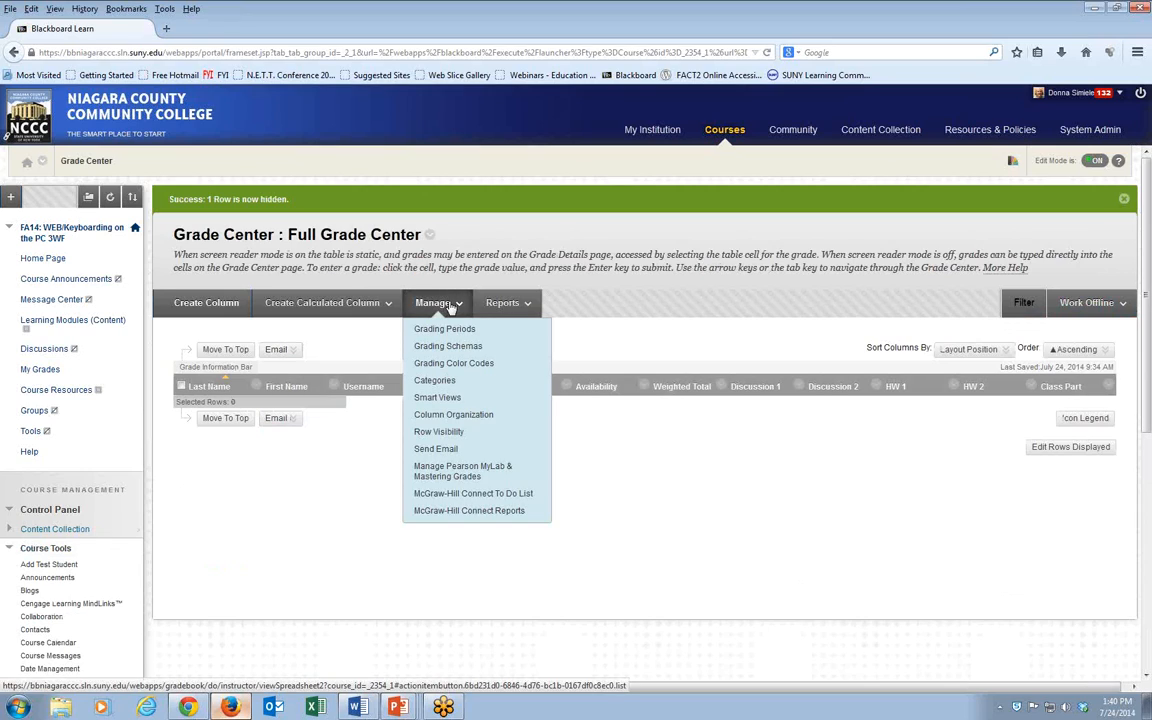
pyautogui.click(448, 432)
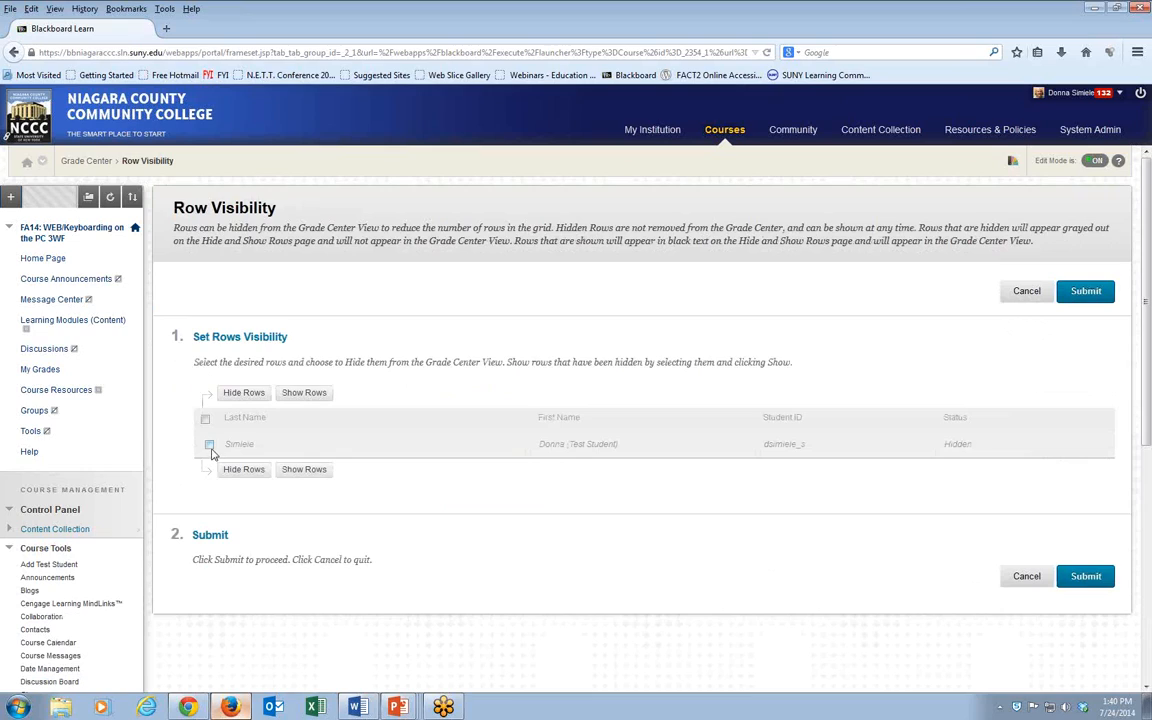
pyautogui.click(210, 446)
pyautogui.click(303, 469)
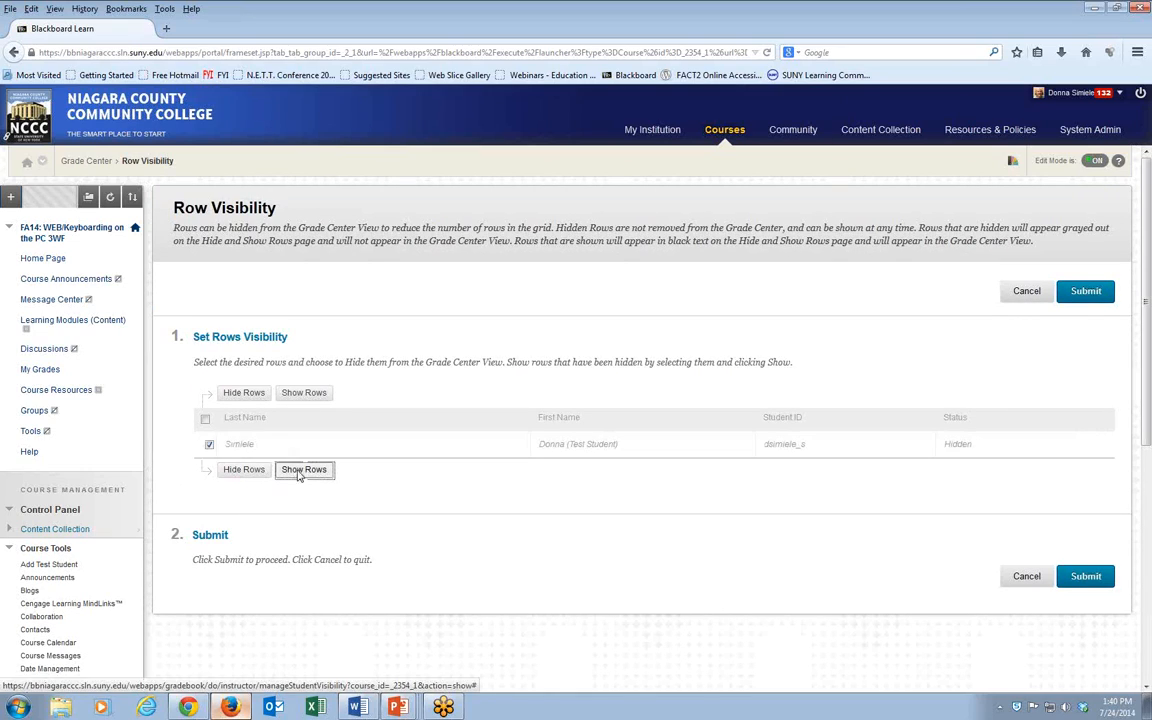
pyautogui.click(1083, 602)
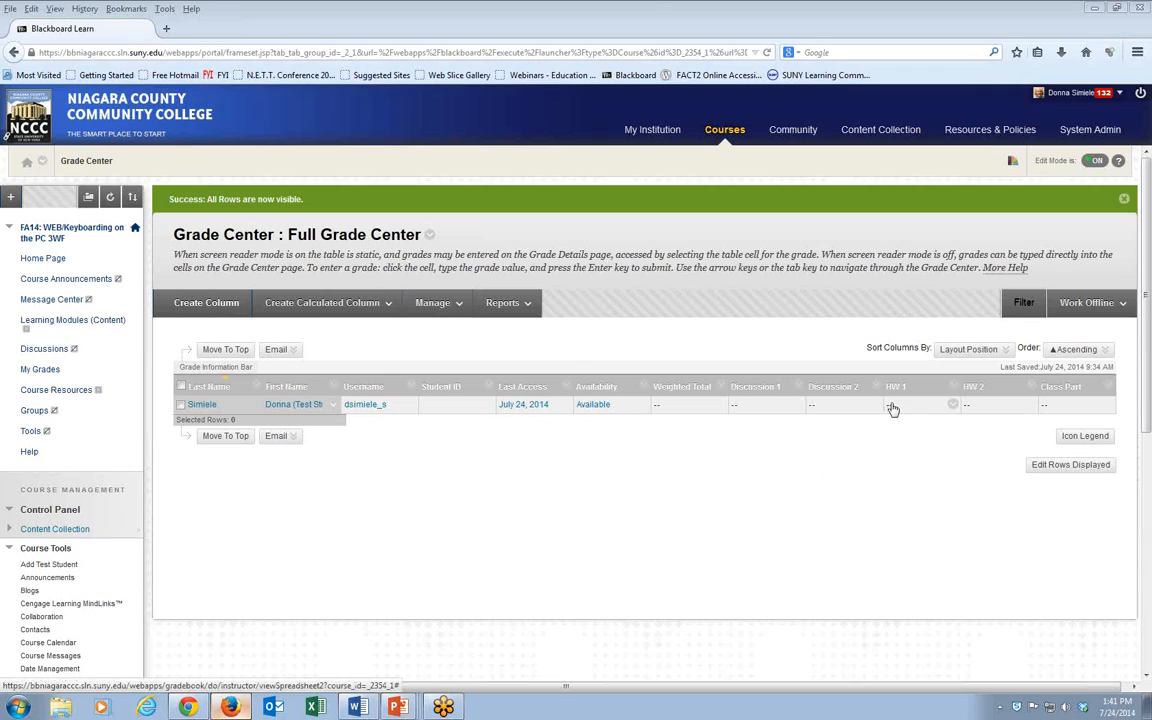
# Step: Enter a grade of 95 for the test student in the HW 1 column
pyautogui.click(889, 407)
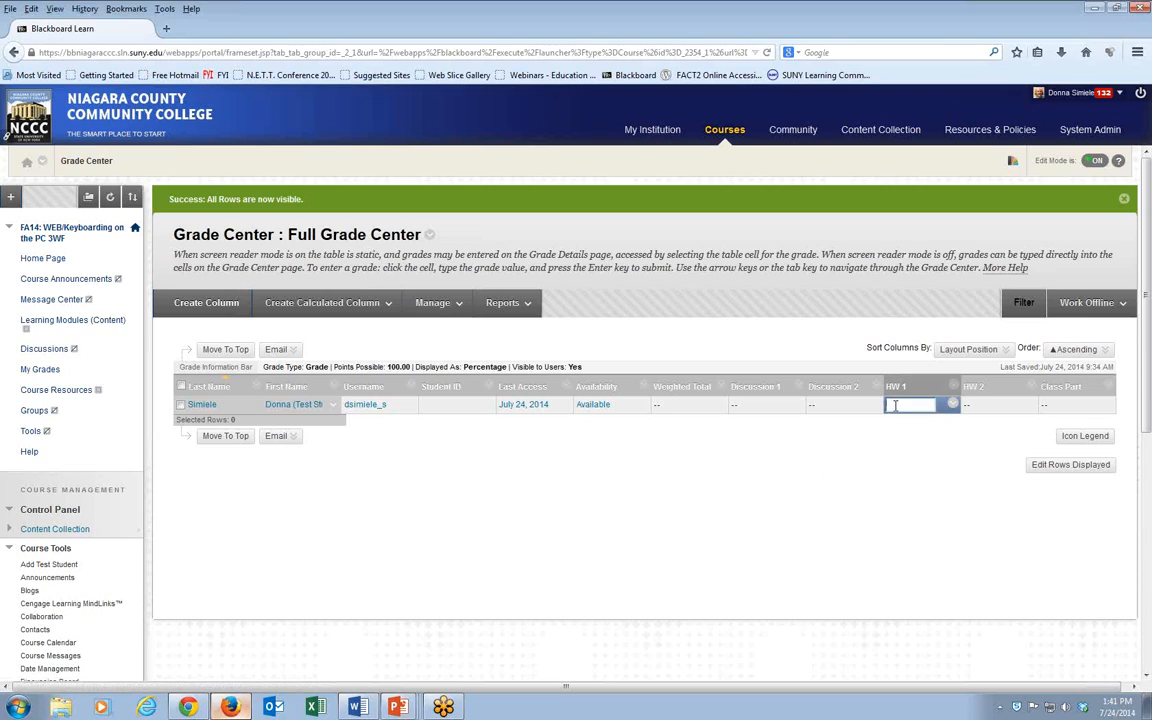
pyautogui.write('95')
pyautogui.press('Return')
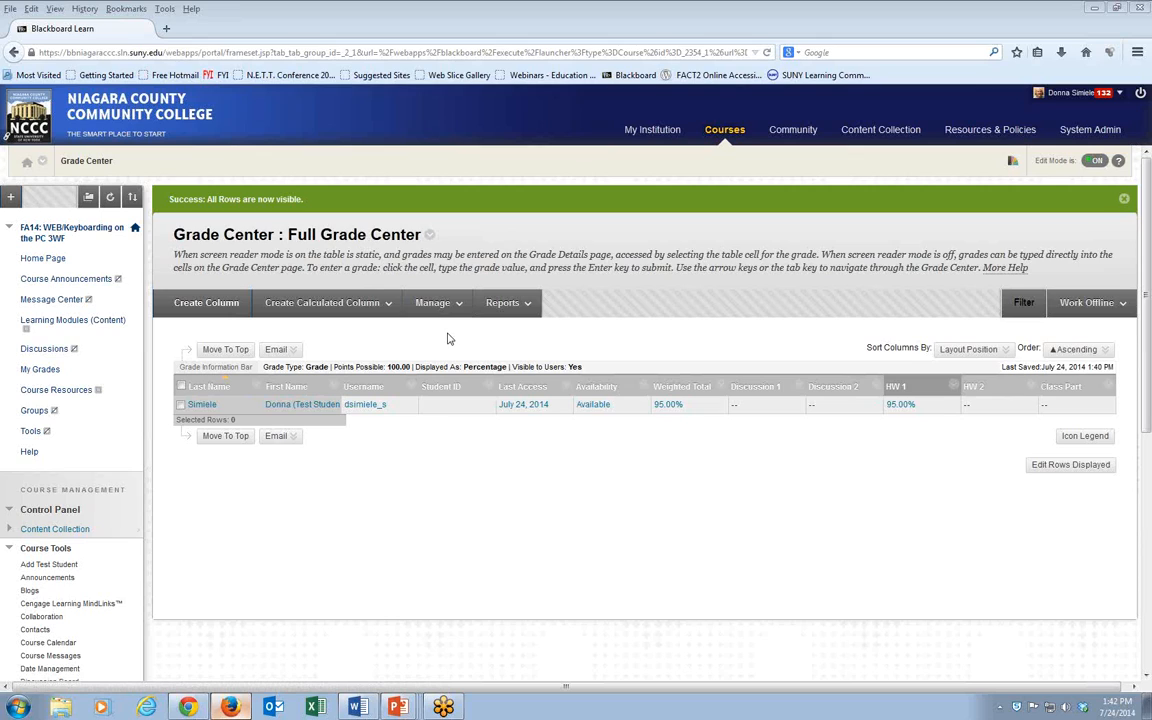
pyautogui.click(435, 302)
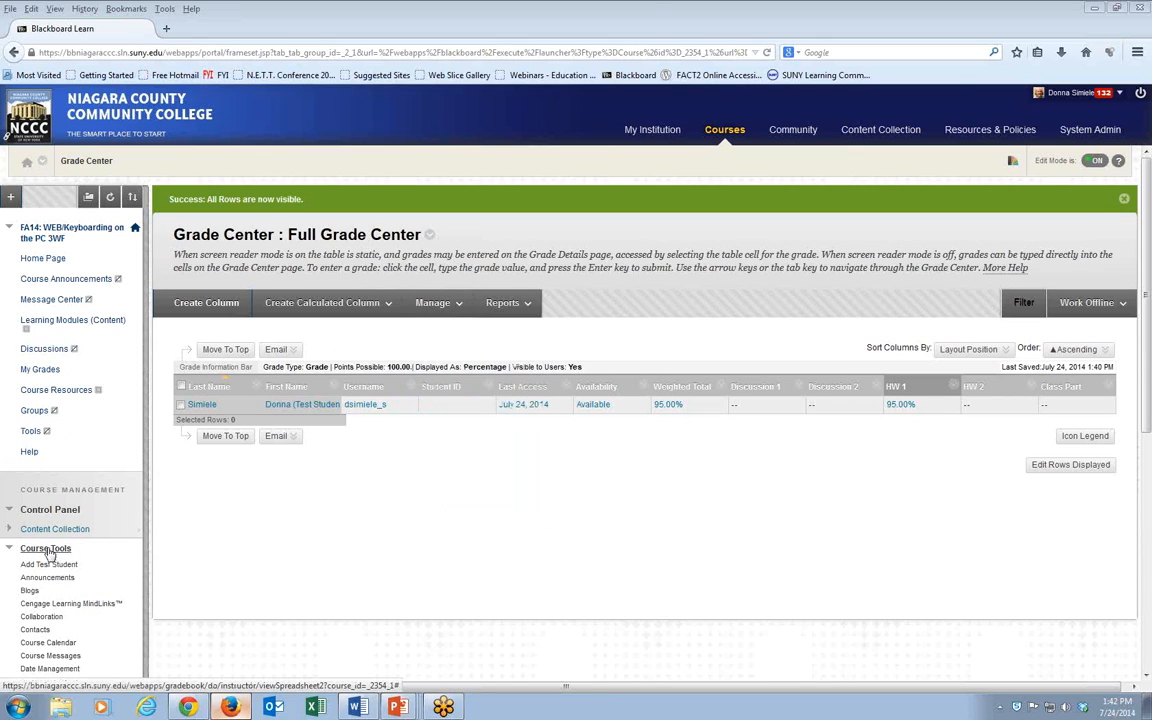
pyautogui.click(40, 548)
pyautogui.scroll(-2, 33, 547)
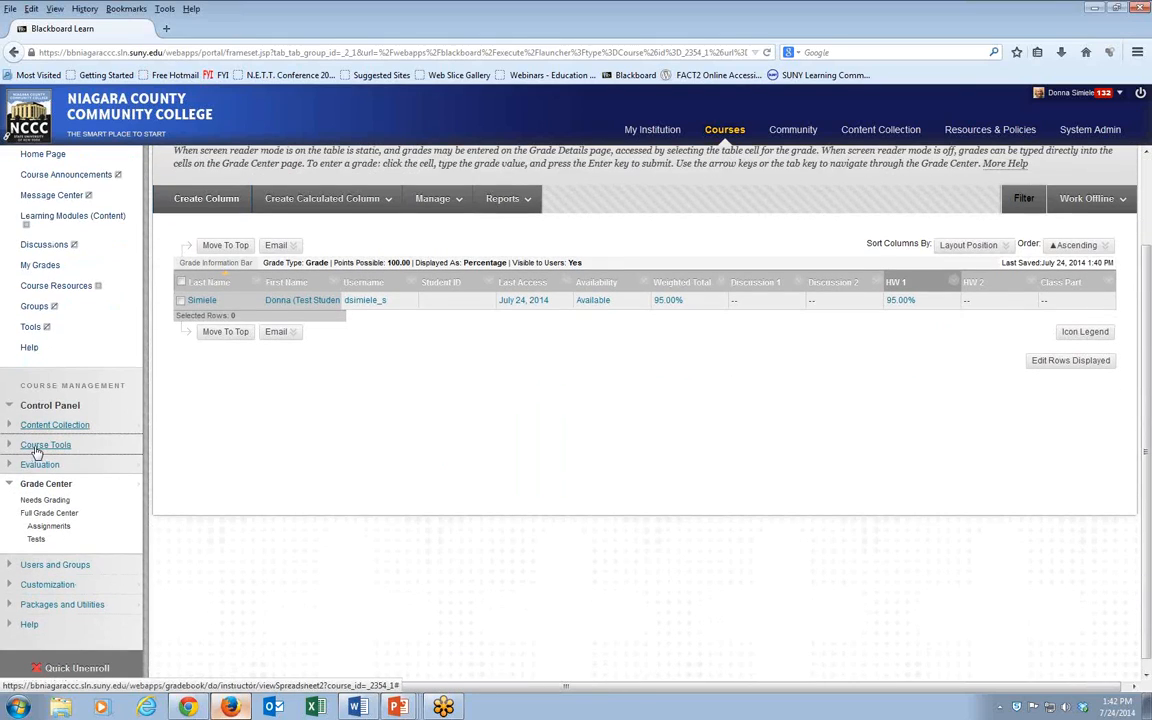
pyautogui.click(42, 446)
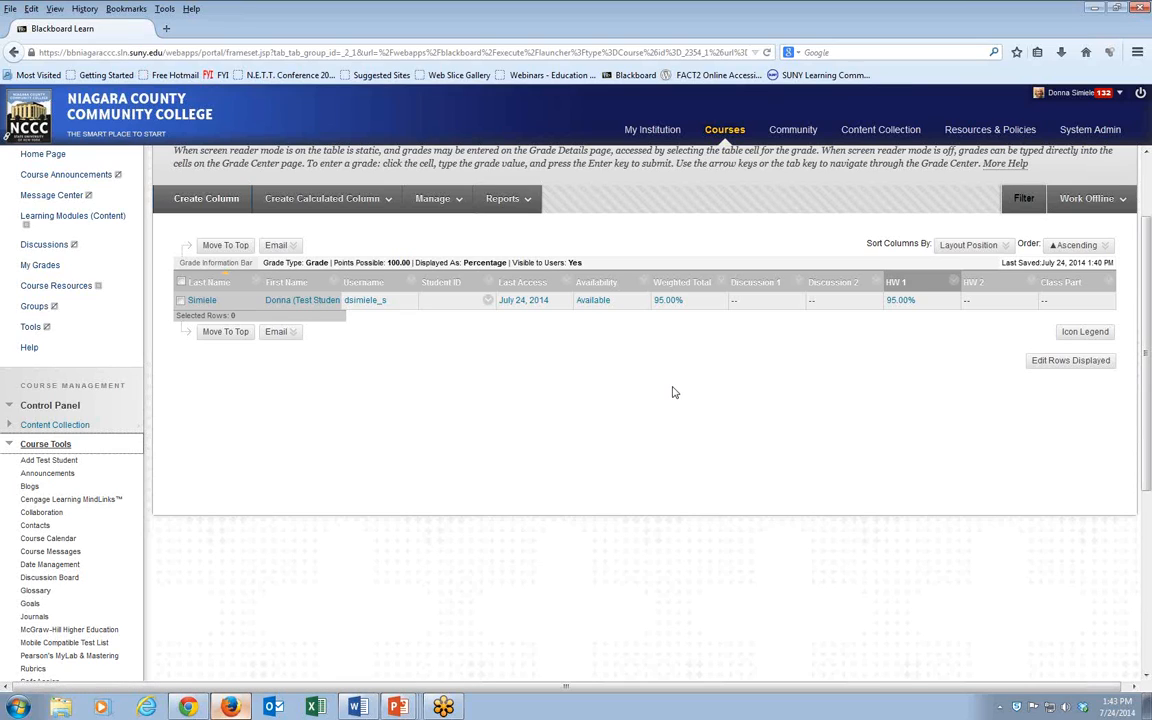
pyautogui.scroll(2, 672, 391)
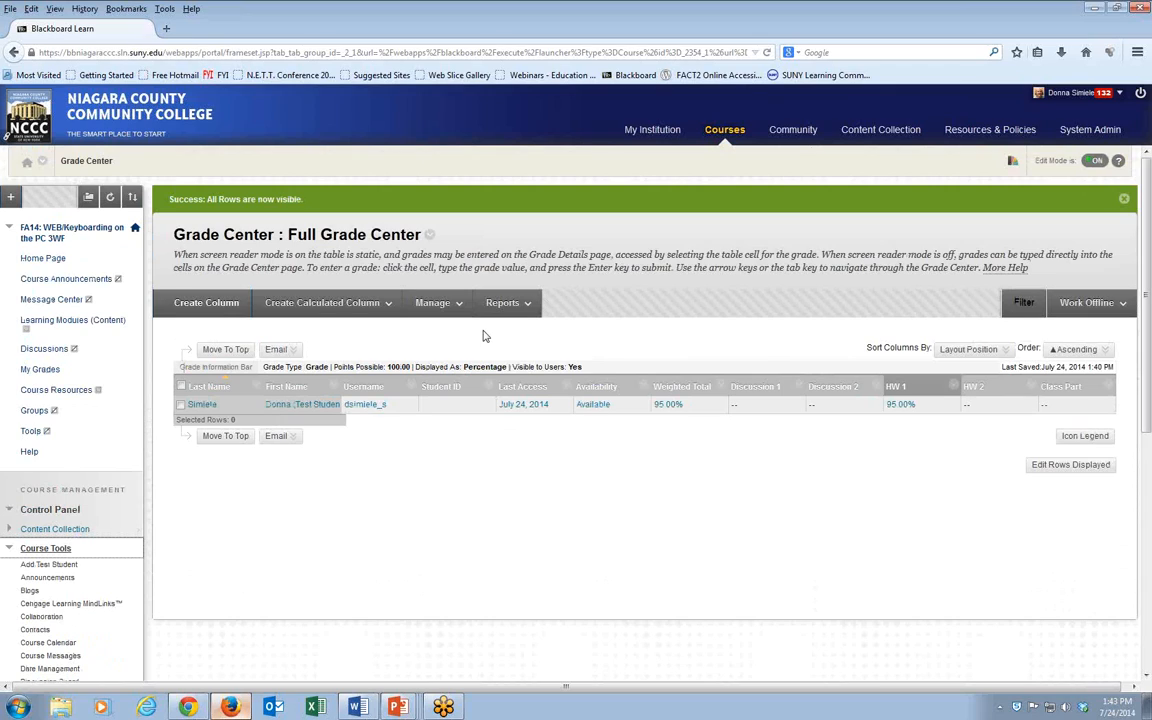
pyautogui.click(310, 310)
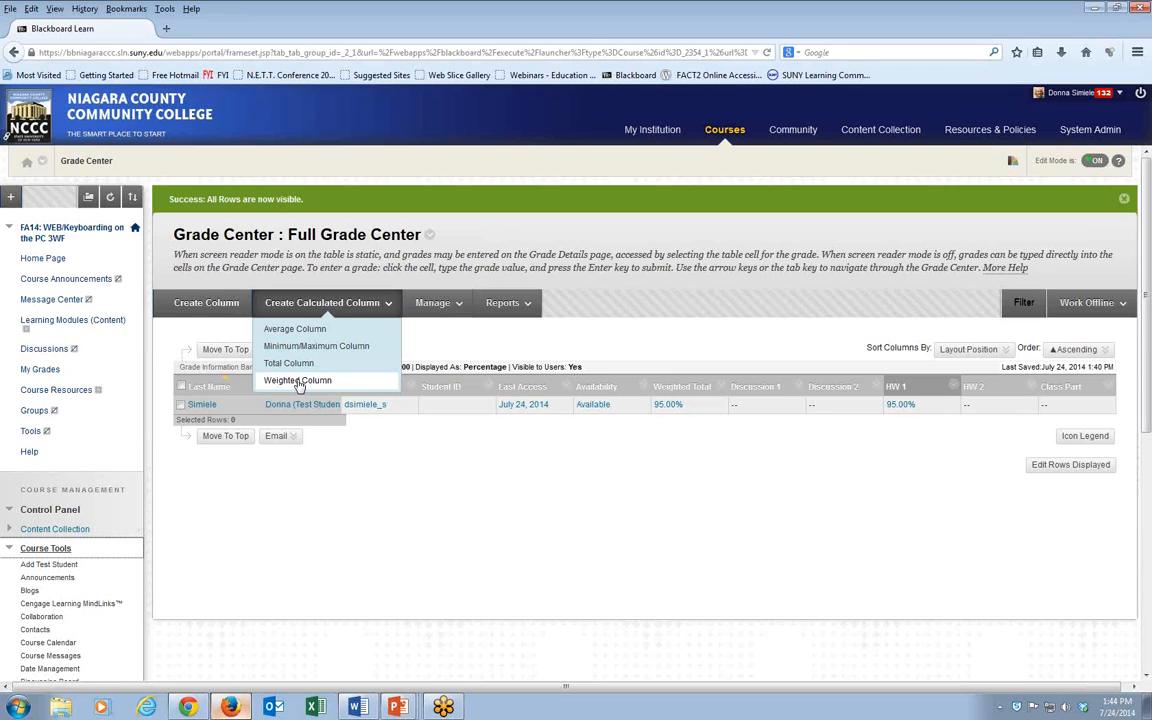
pyautogui.click(438, 304)
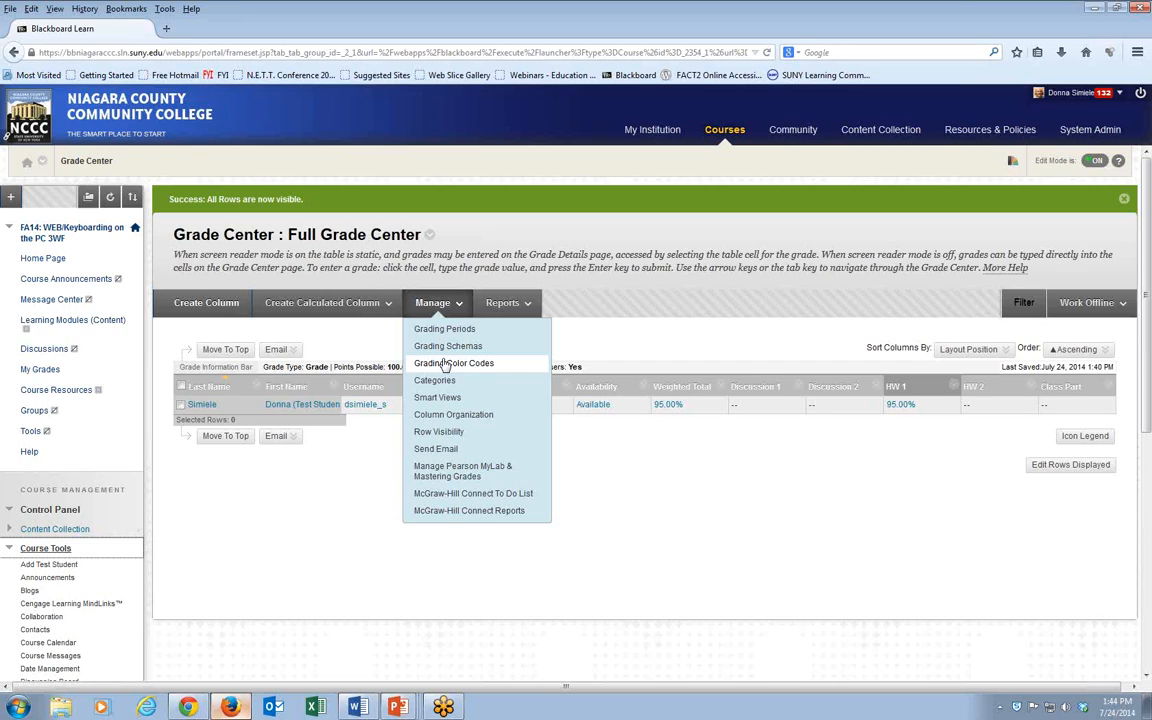
pyautogui.click(496, 305)
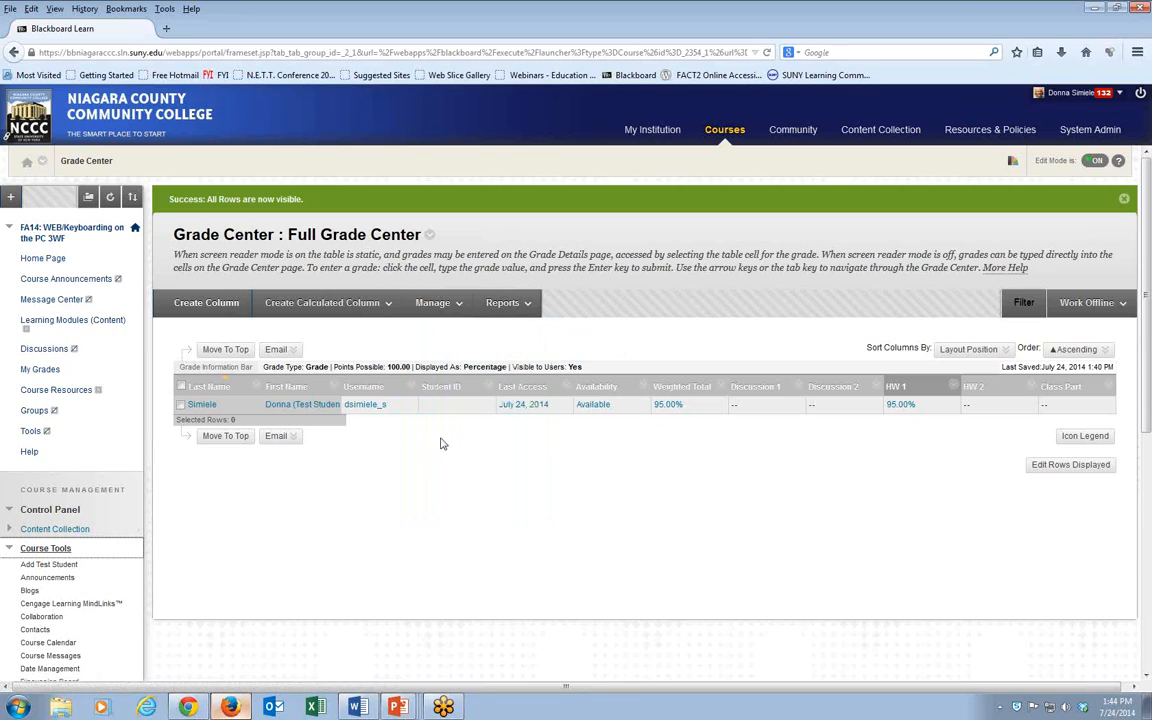
# Step: Start a new assignment named Submitted Assignment 1 in the Learning Modules (Content) area
pyautogui.click(47, 321)
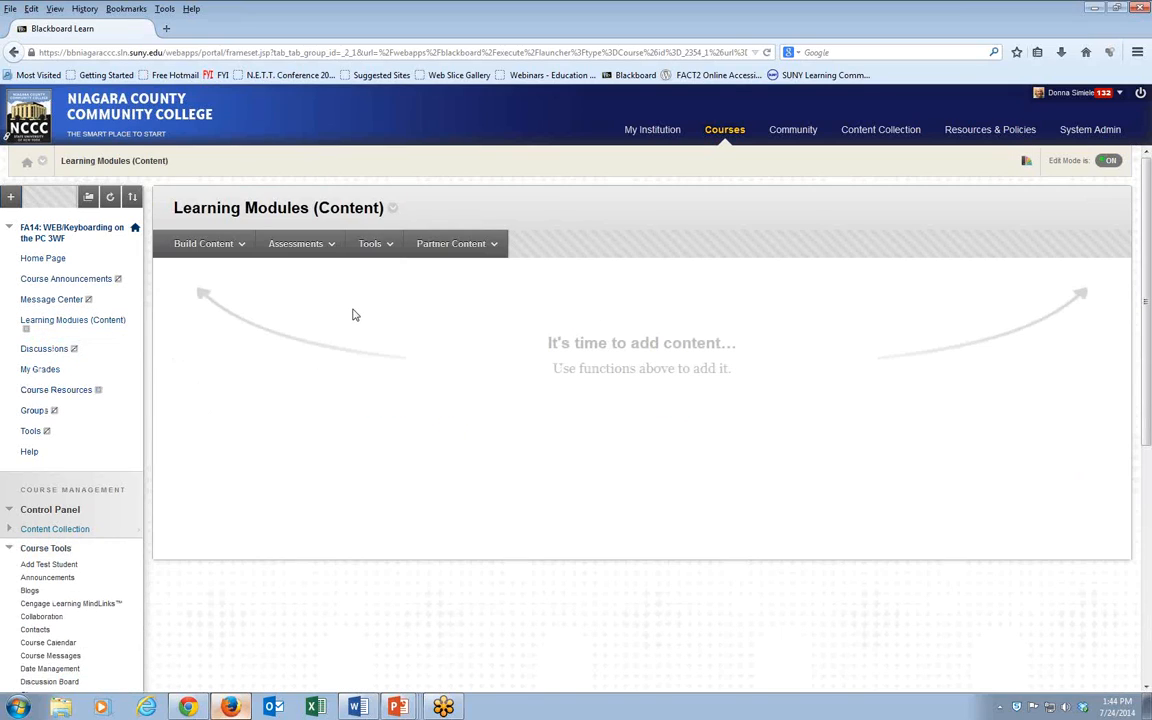
pyautogui.moveTo(287, 250)
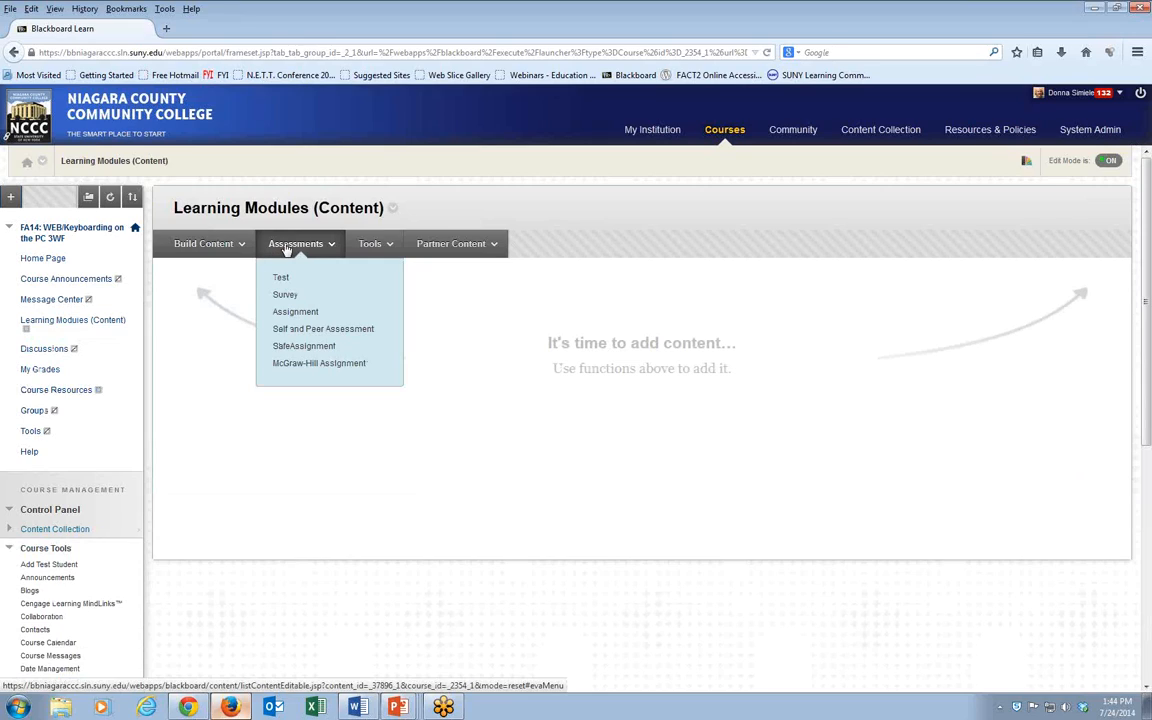
pyautogui.click(294, 313)
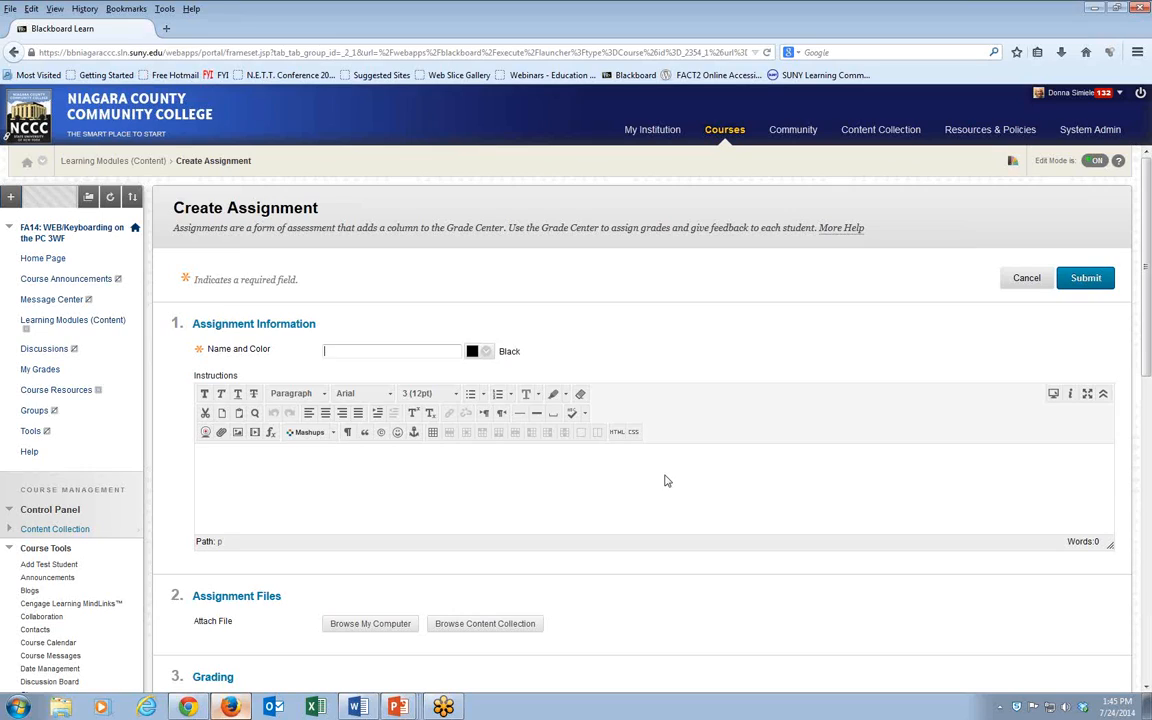
pyautogui.write('Submitted Assignment 1')
# Step: Set the new assignment's points possible to 100 and submit it with the other options at their defaults
pyautogui.scroll(-3, 647, 490)
pyautogui.click(338, 416)
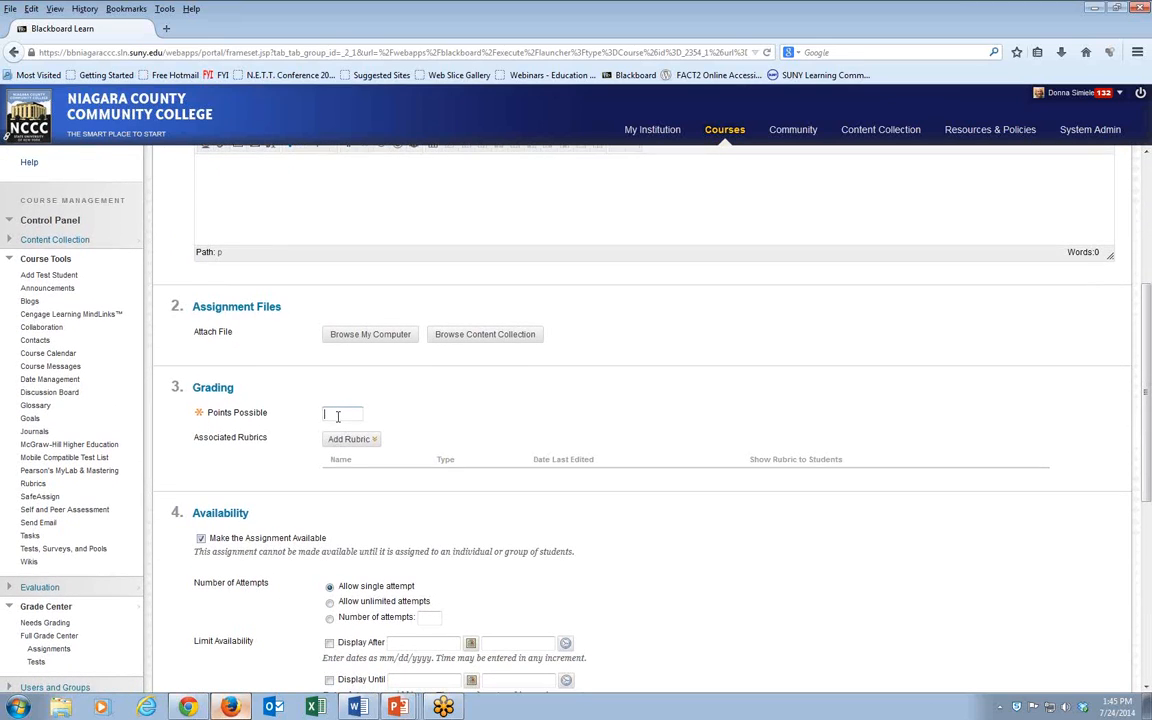
pyautogui.write('100')
pyautogui.scroll(-3, 617, 503)
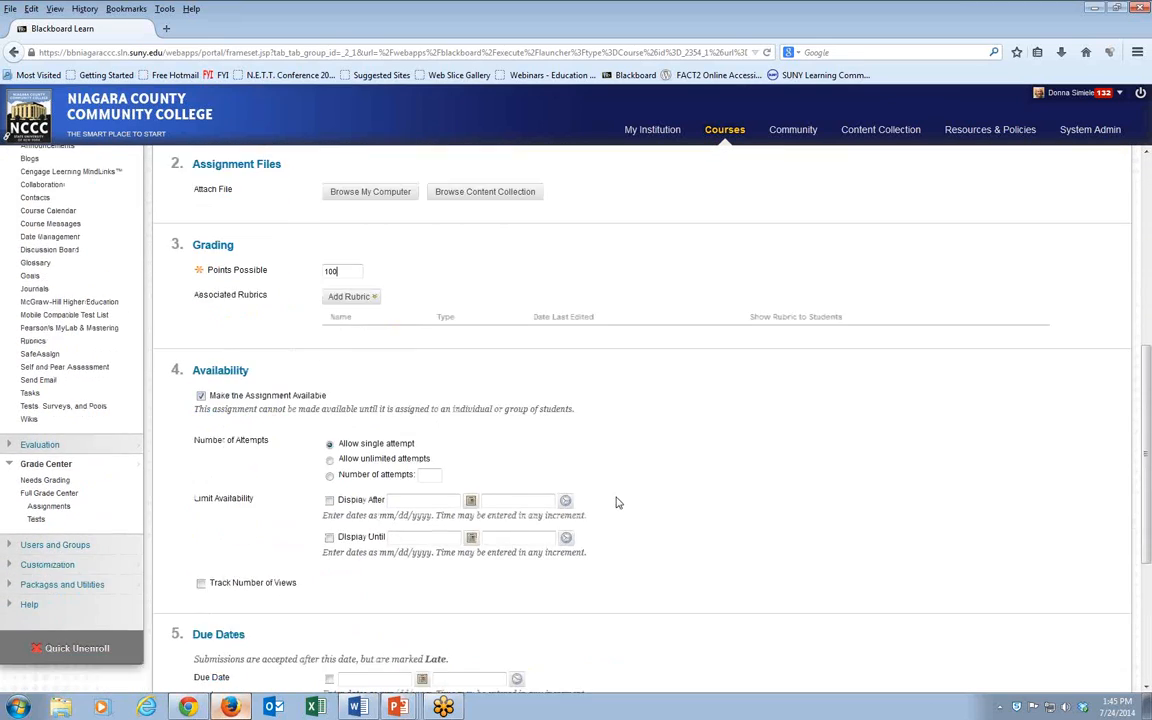
pyautogui.scroll(-5, 617, 503)
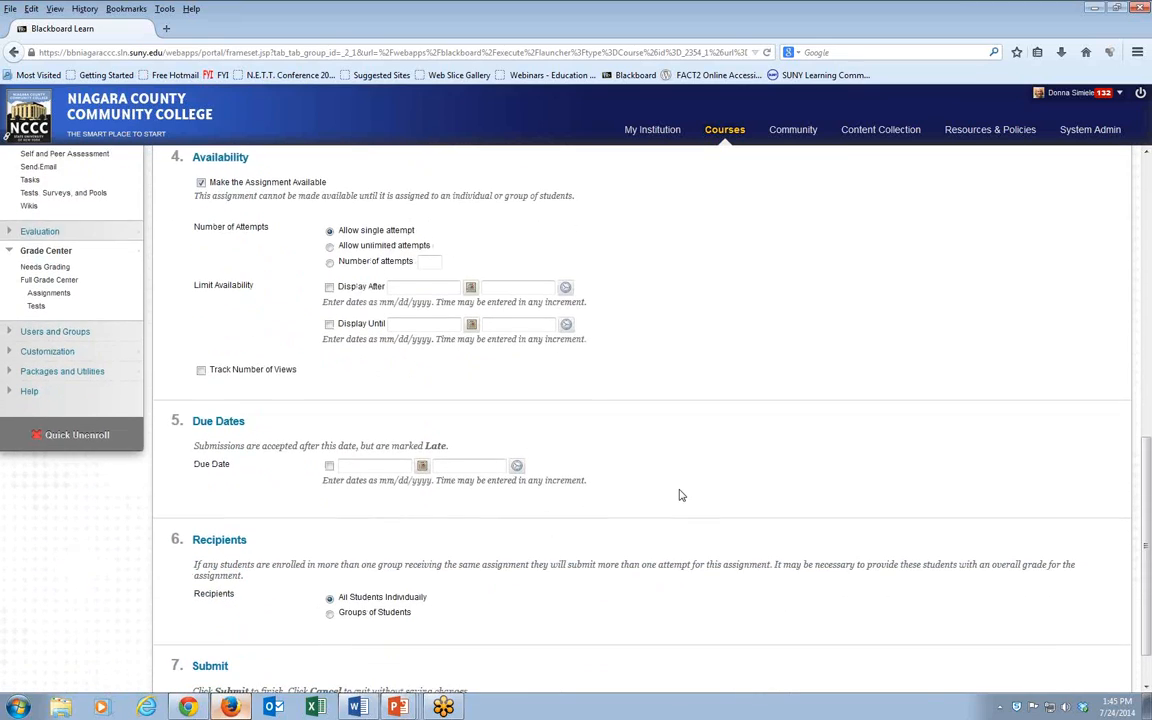
pyautogui.scroll(-1, 680, 495)
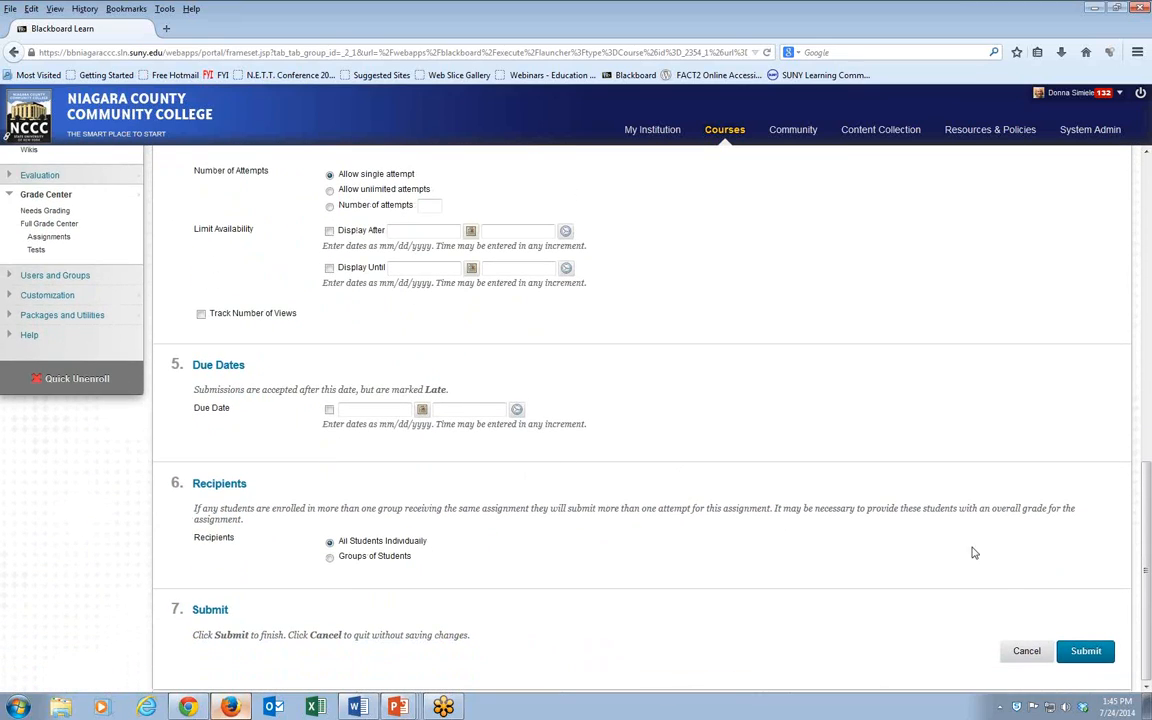
pyautogui.click(1087, 651)
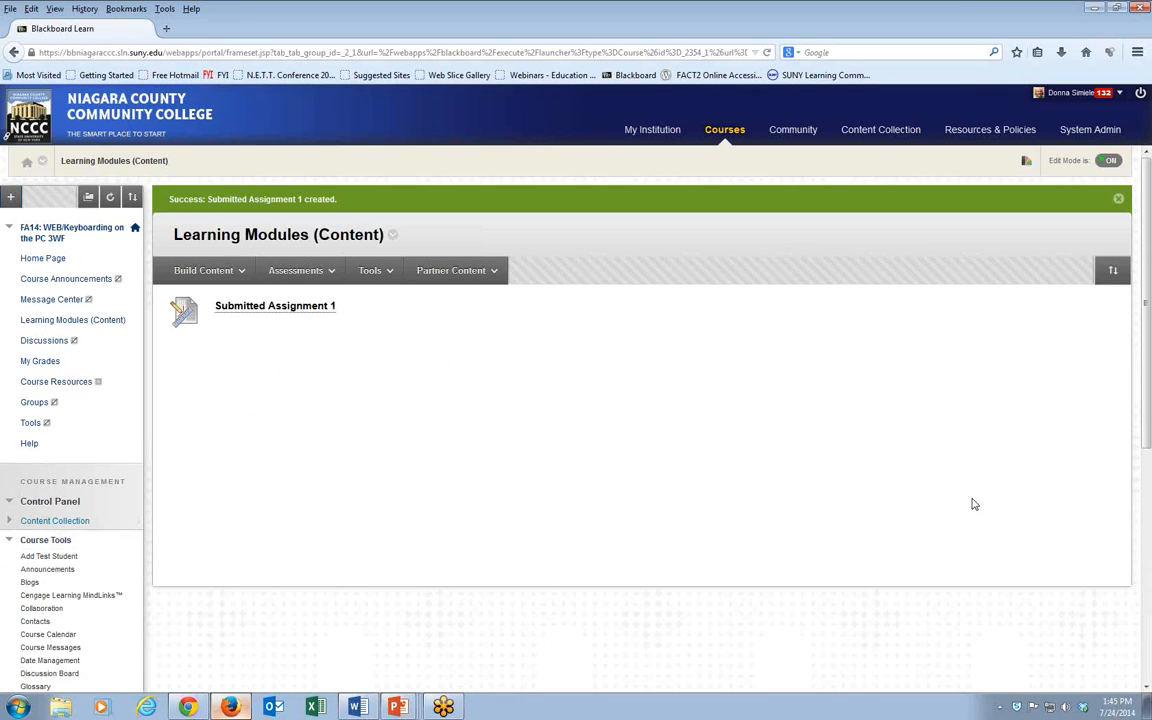
# Step: Preview Submitted Assignment 1 from the Learning Modules (Content) area and return to the content list
pyautogui.click(267, 306)
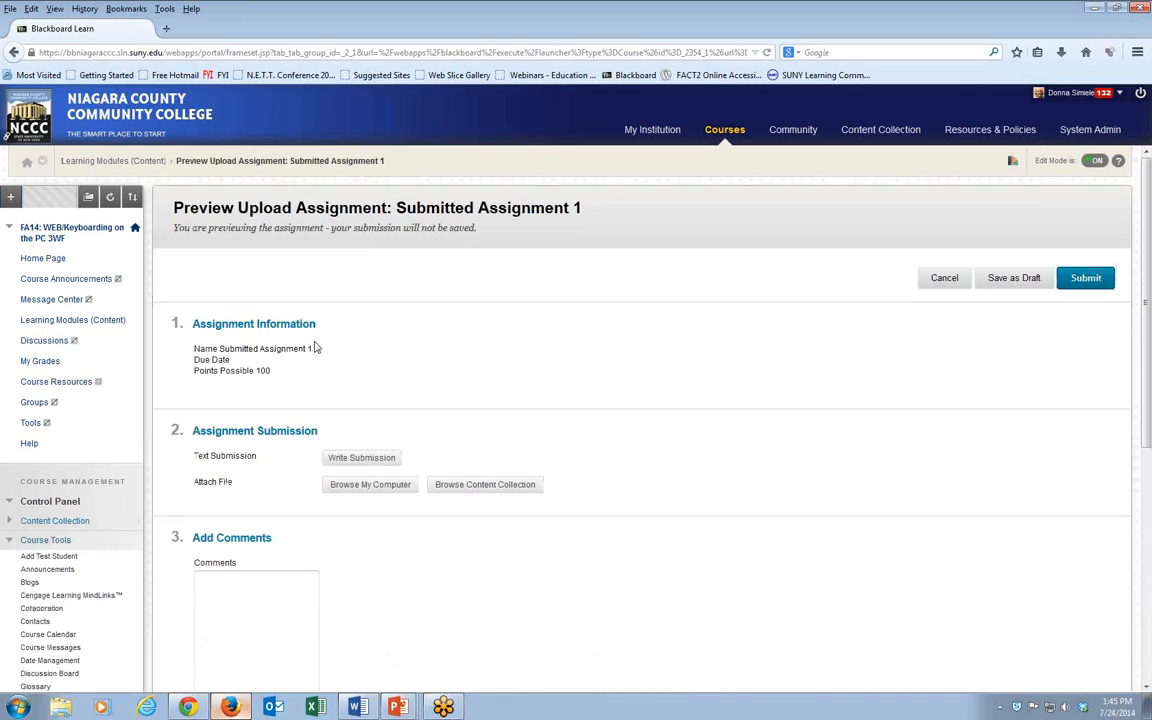
pyautogui.click(14, 52)
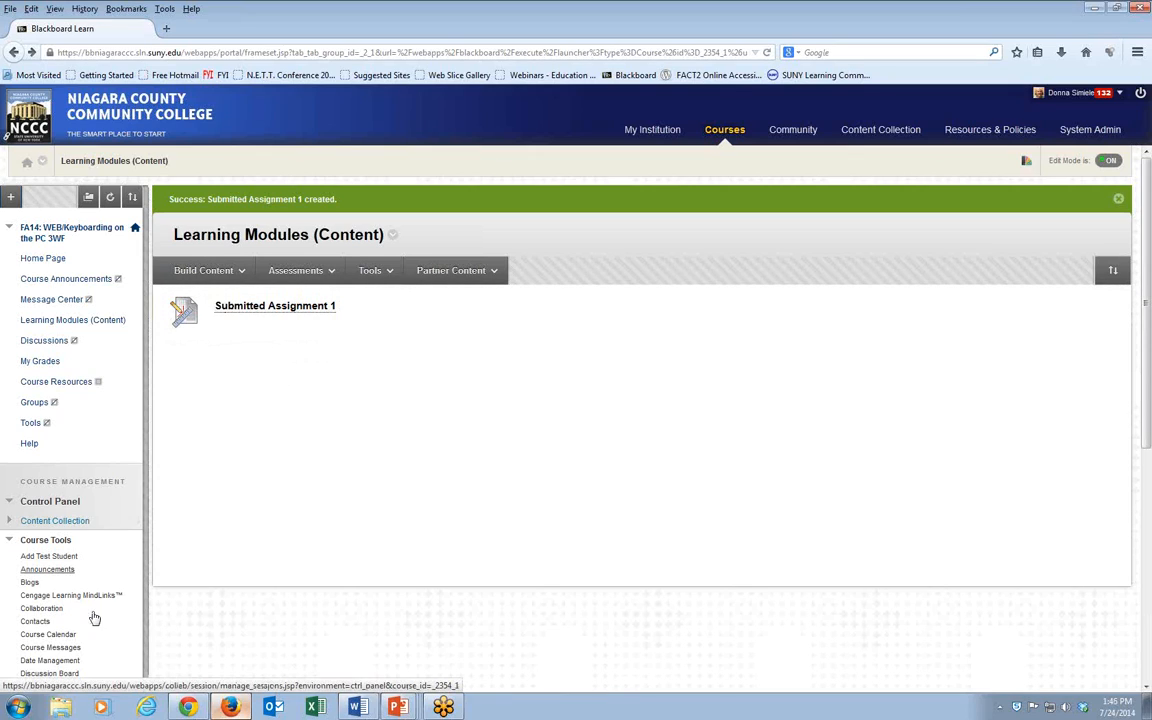
pyautogui.scroll(-3, 101, 610)
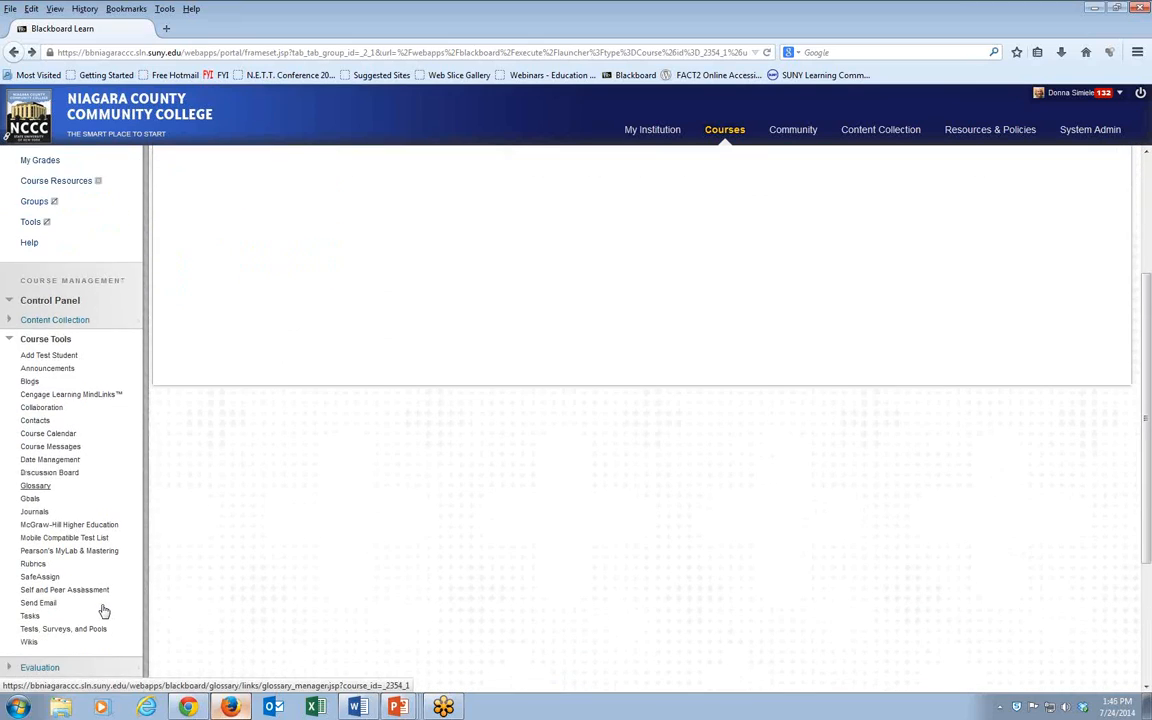
pyautogui.scroll(3, 303, 478)
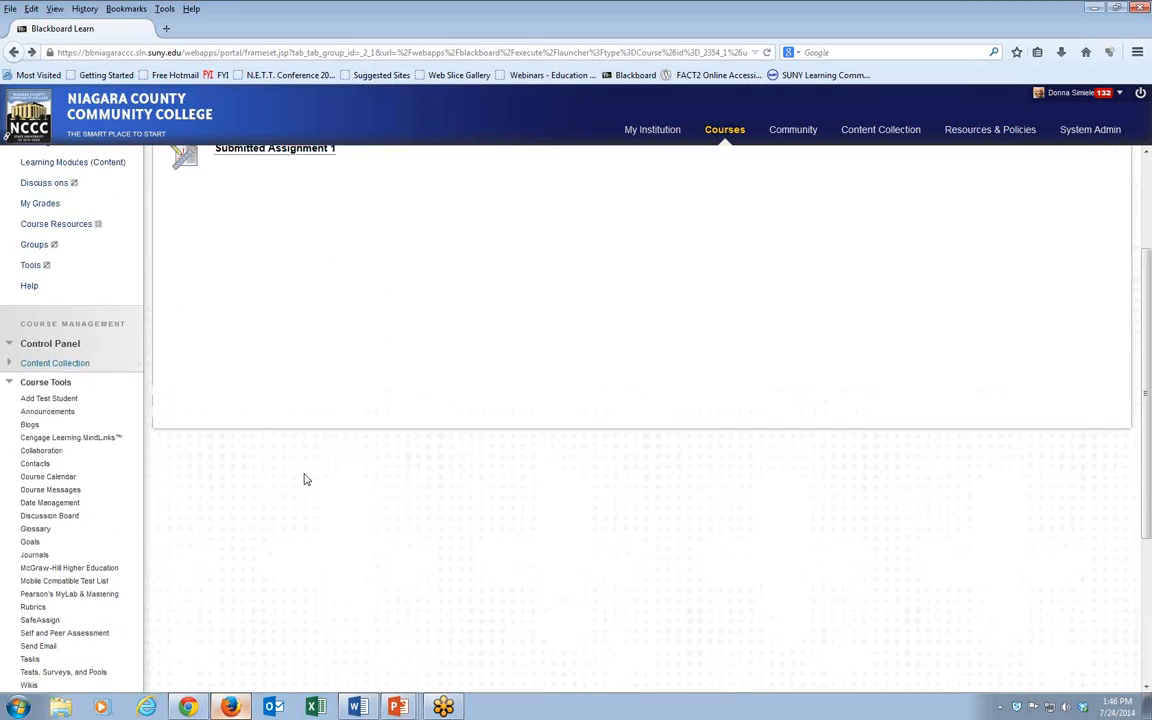
pyautogui.scroll(1, 371, 468)
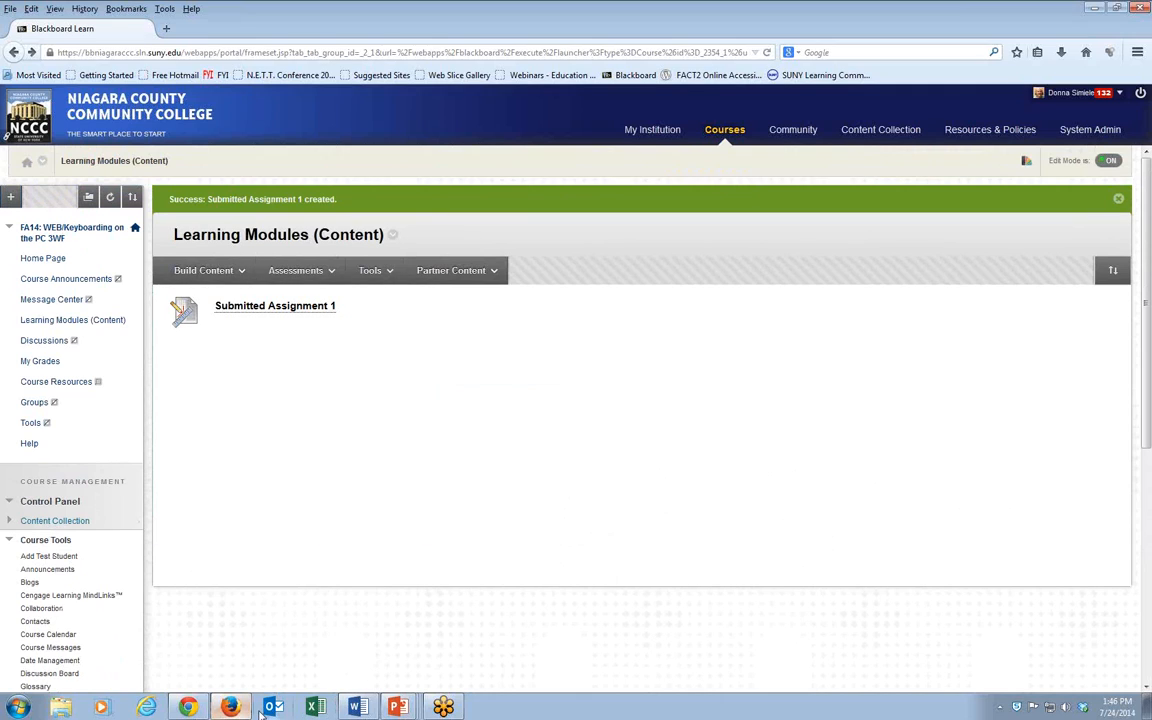
# Step: Switch to the test student's Blackboard session in Chrome and open the student's course list
pyautogui.click(197, 709)
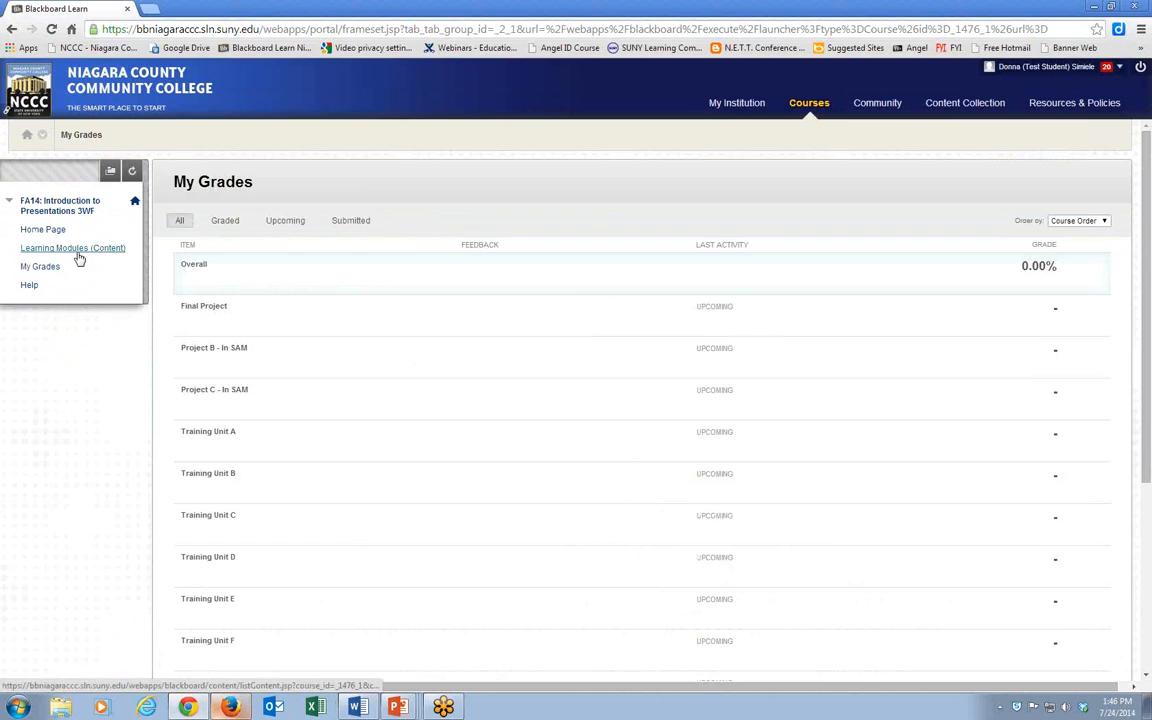
pyautogui.scroll(-10, 334, 473)
pyautogui.scroll(10, 337, 463)
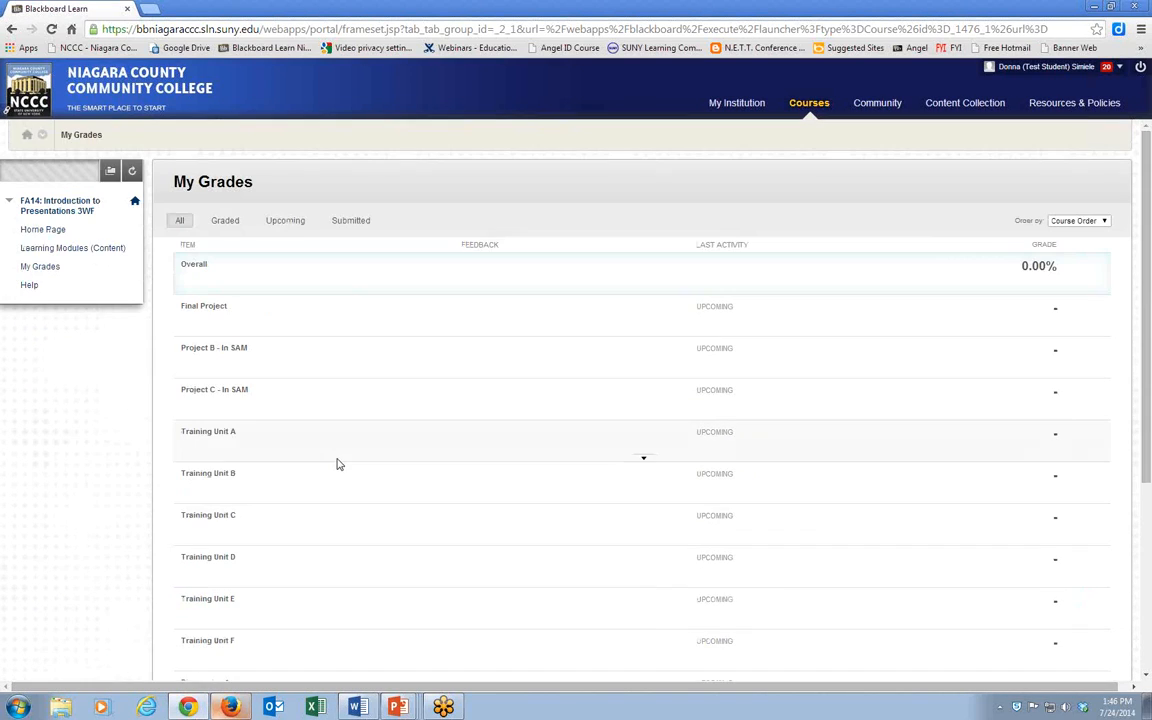
pyautogui.click(812, 103)
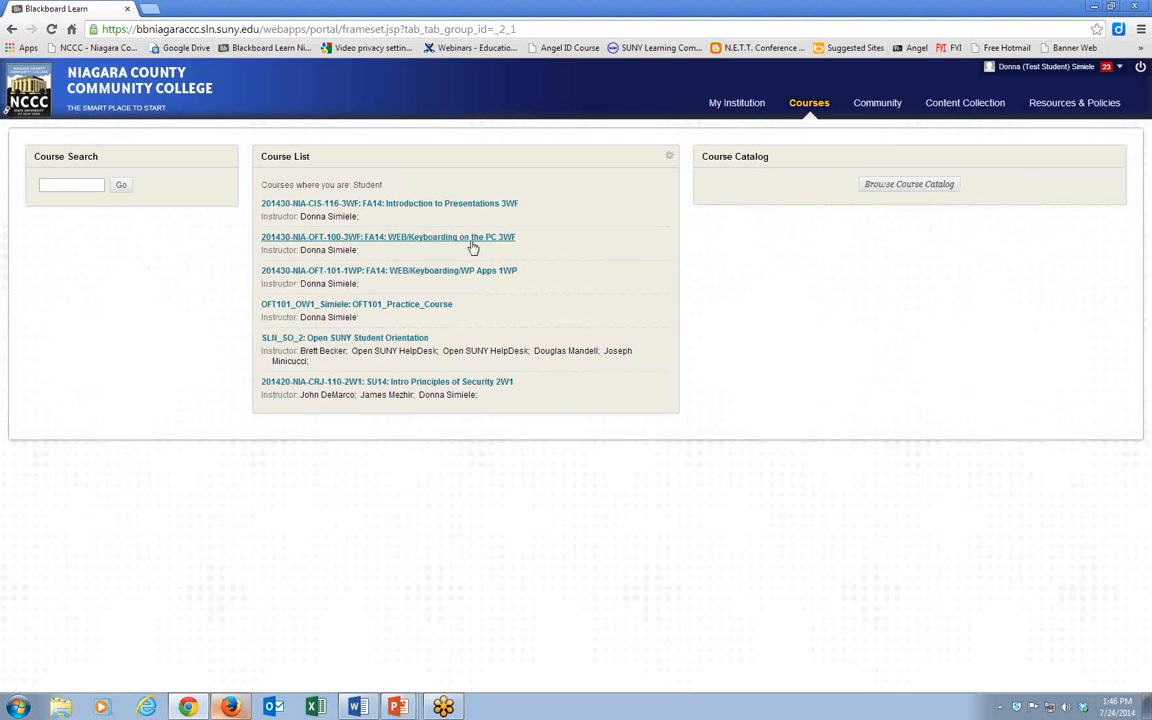
pyautogui.click(422, 275)
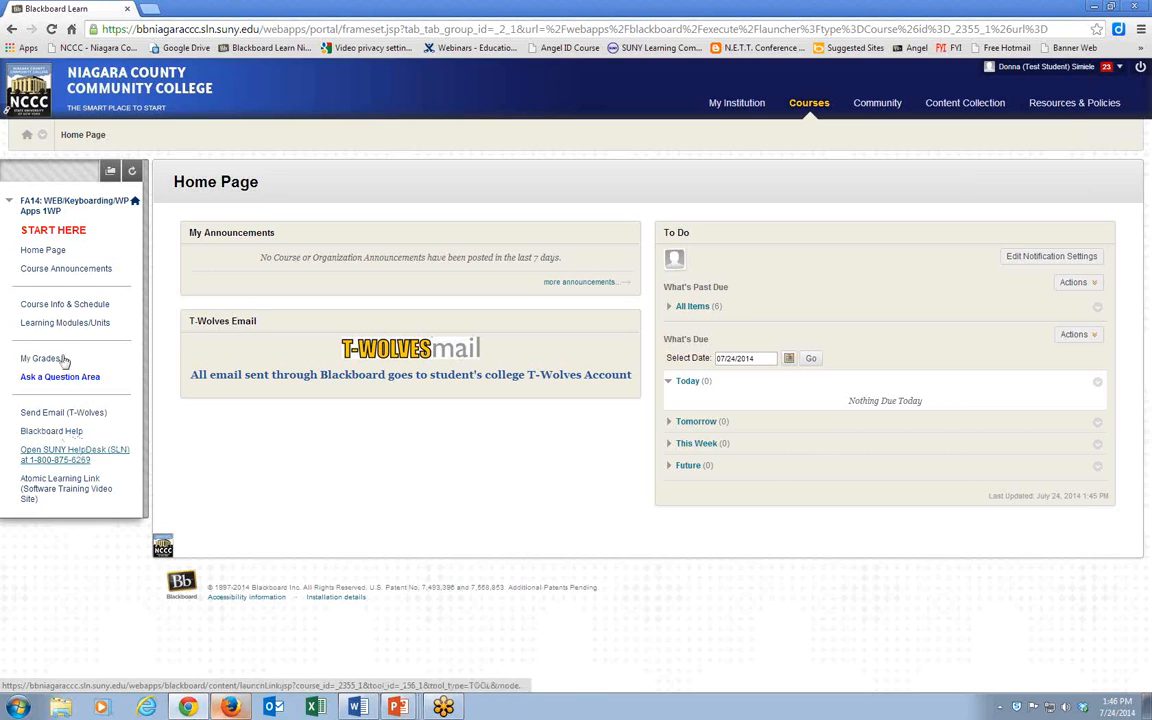
pyautogui.click(60, 326)
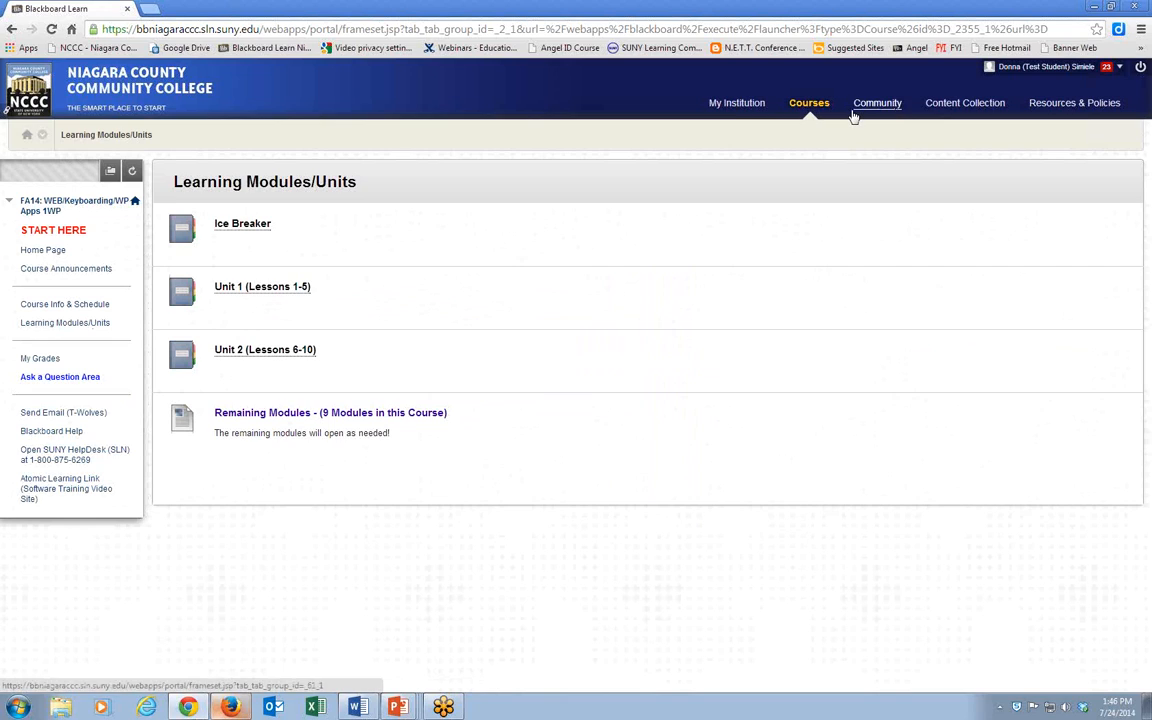
pyautogui.click(809, 102)
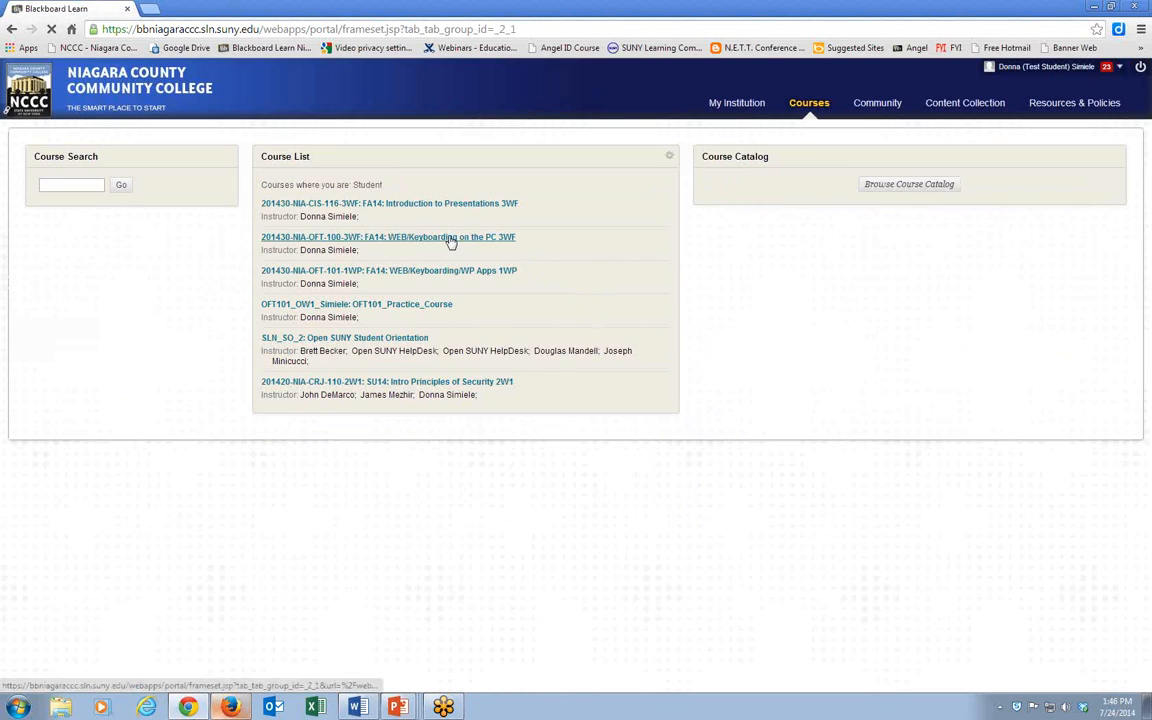
# Step: Open Submitted Assignment 1 in the Learning Modules (Content) area of FA14: WEB/Keyboarding on the PC 3WF
pyautogui.click(452, 239)
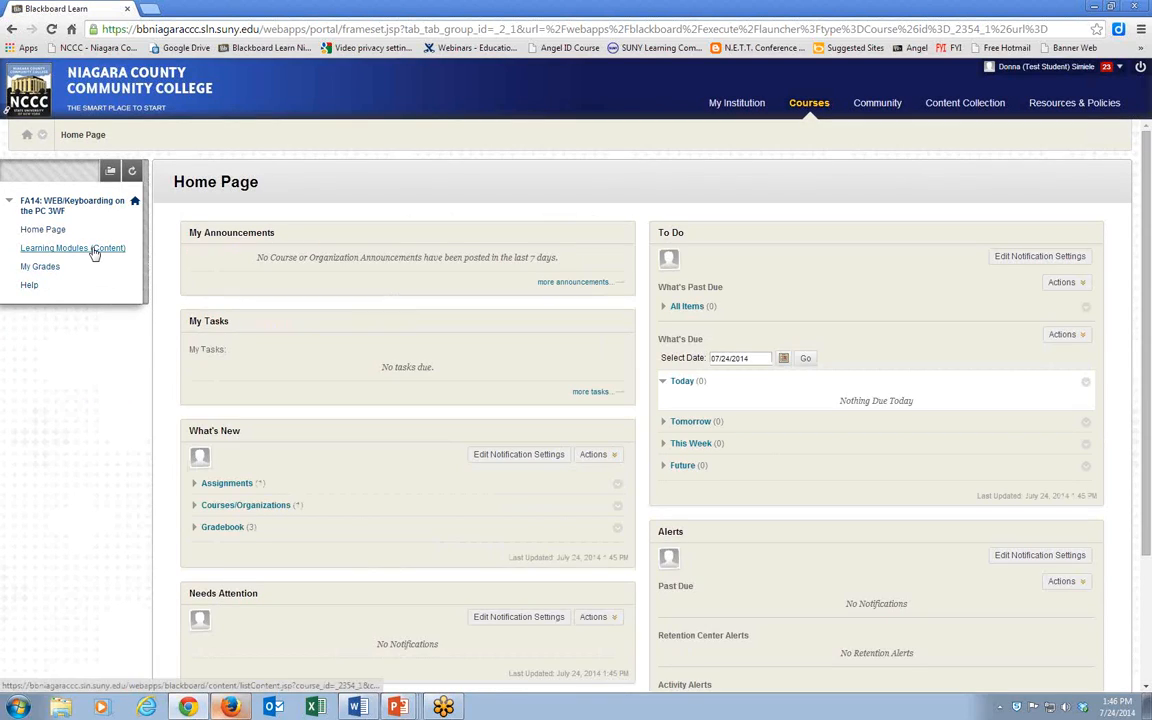
pyautogui.click(93, 249)
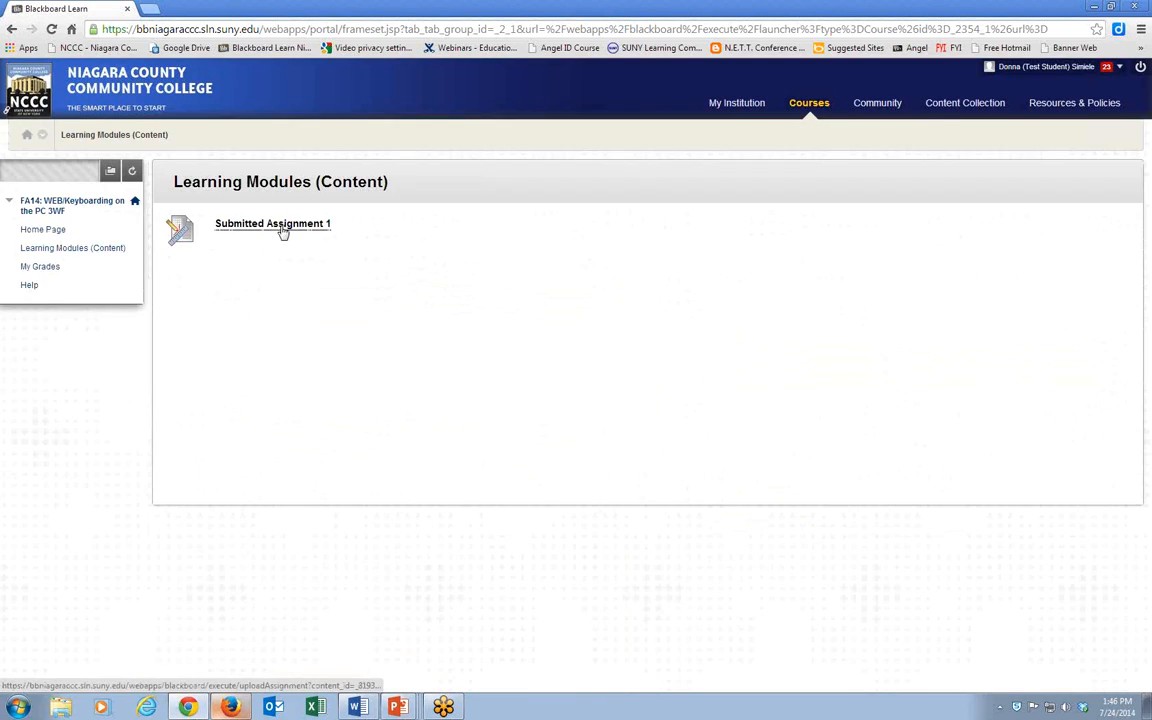
pyautogui.click(283, 231)
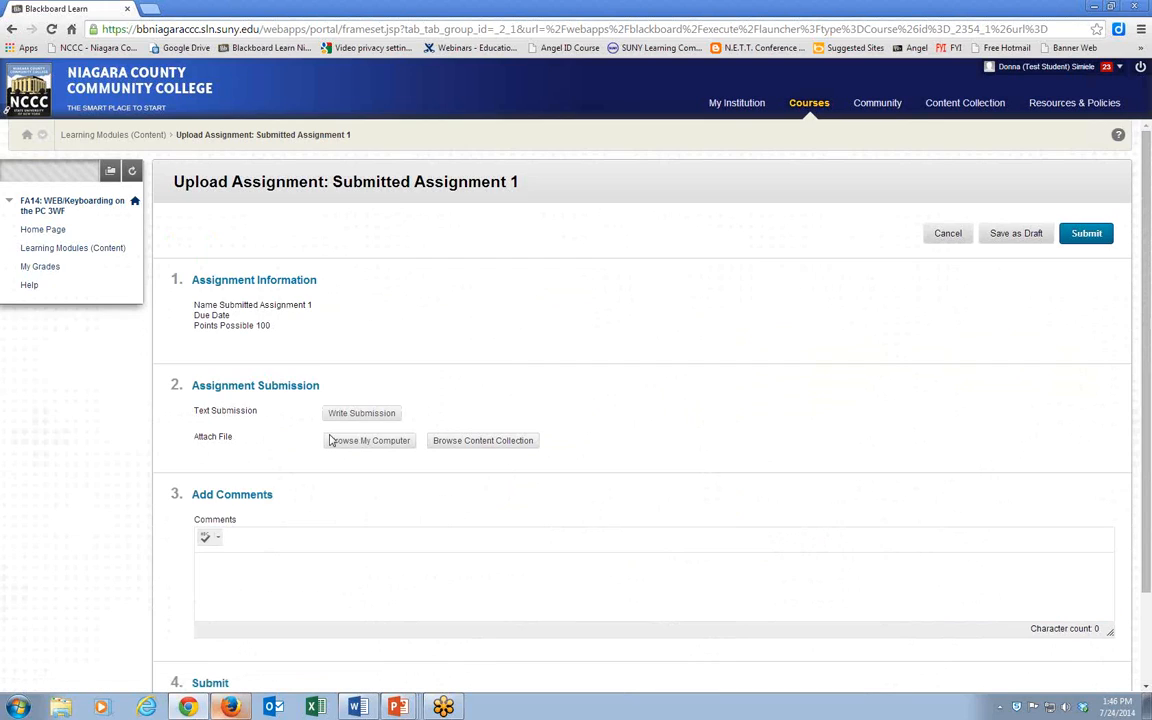
# Step: Submit the assignment with the text "I tried to do it but it didn't work." and the file Contact Webpage Layout.docx attached
pyautogui.click(350, 415)
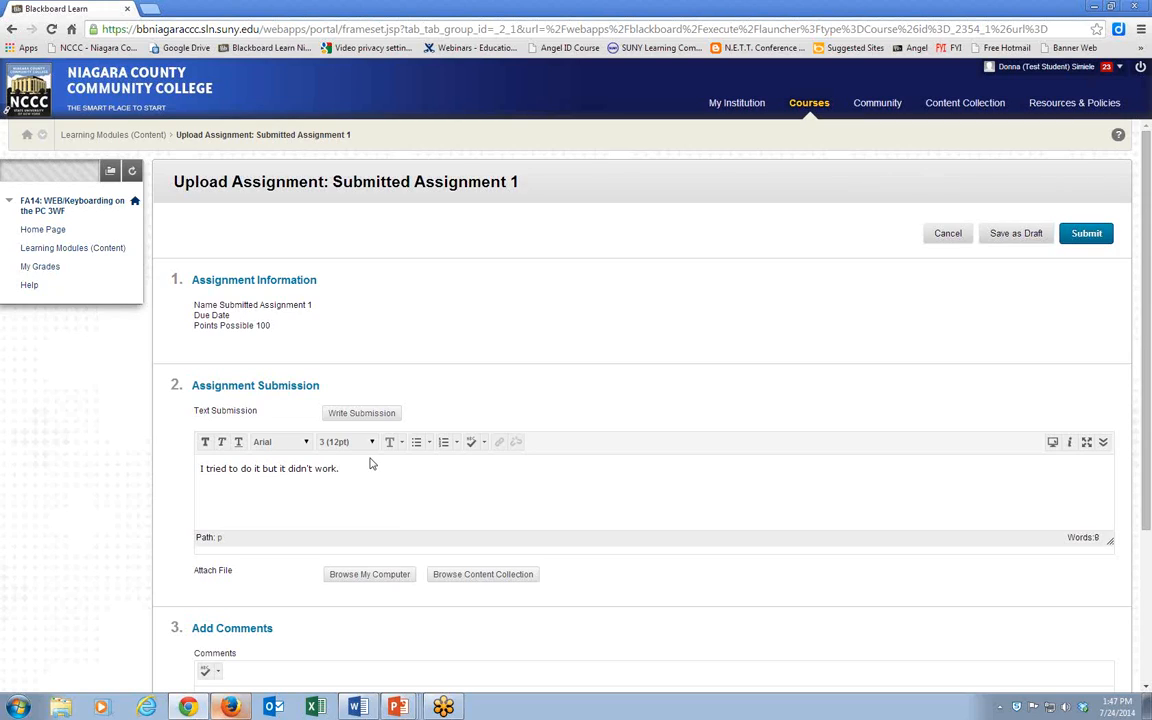
pyautogui.click(391, 576)
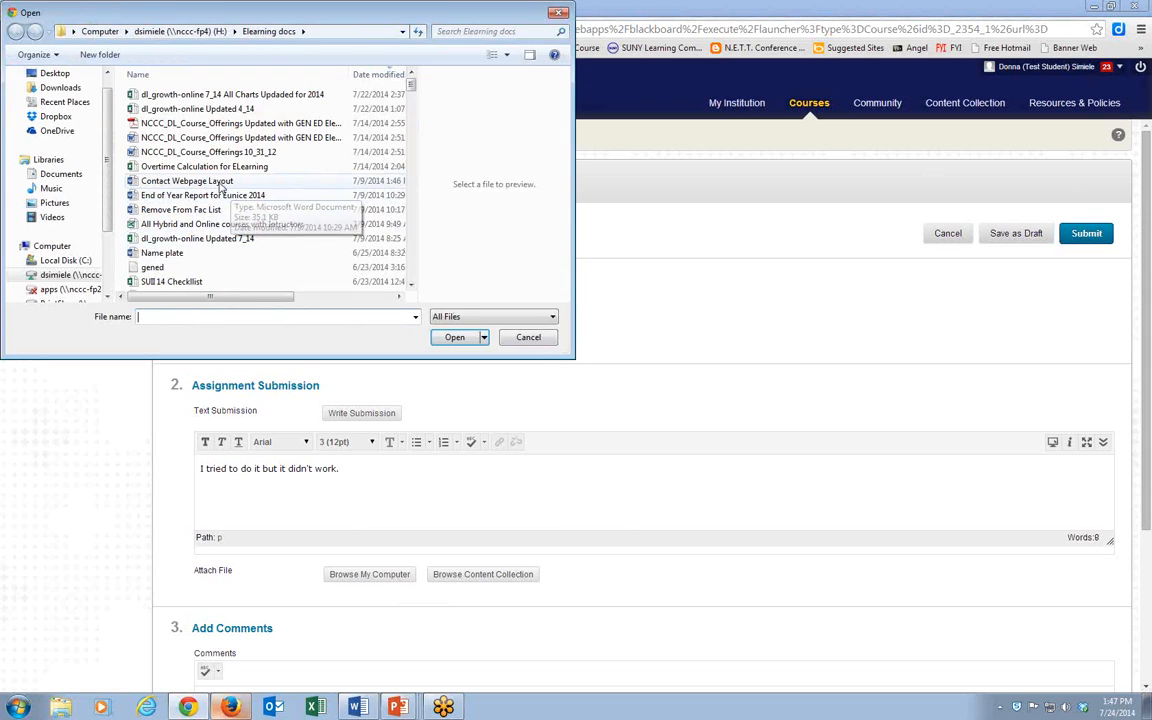
pyautogui.doubleClick(212, 182)
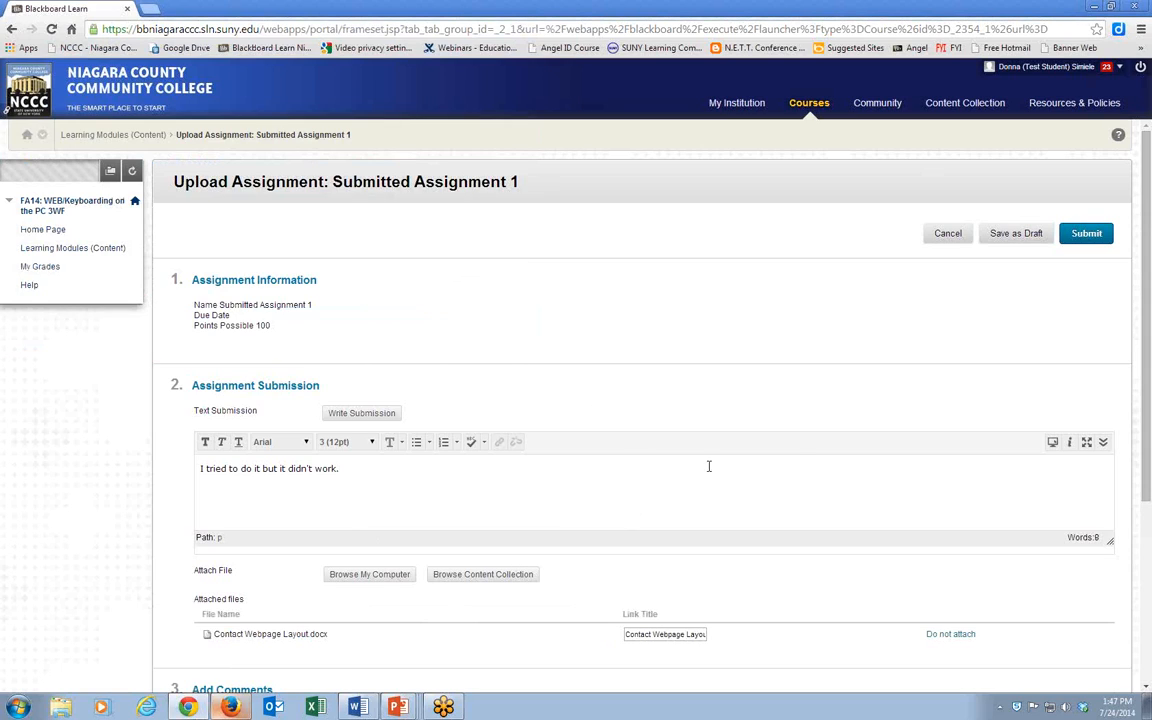
pyautogui.scroll(-3, 797, 473)
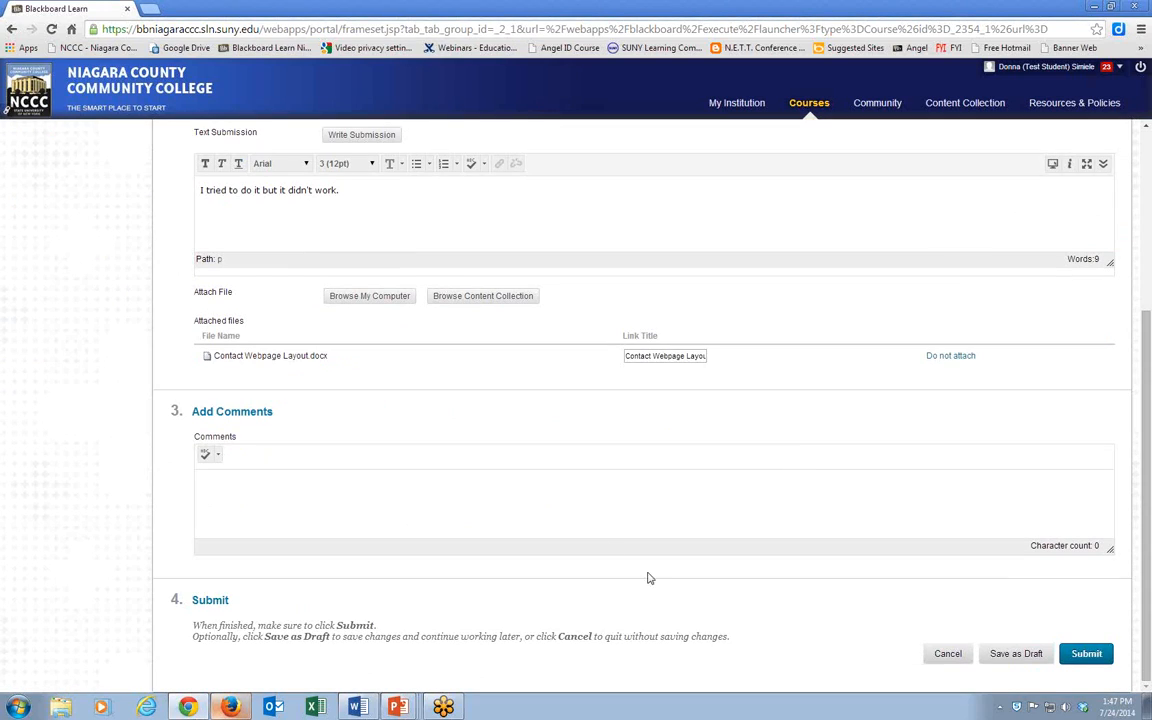
pyautogui.click(1081, 656)
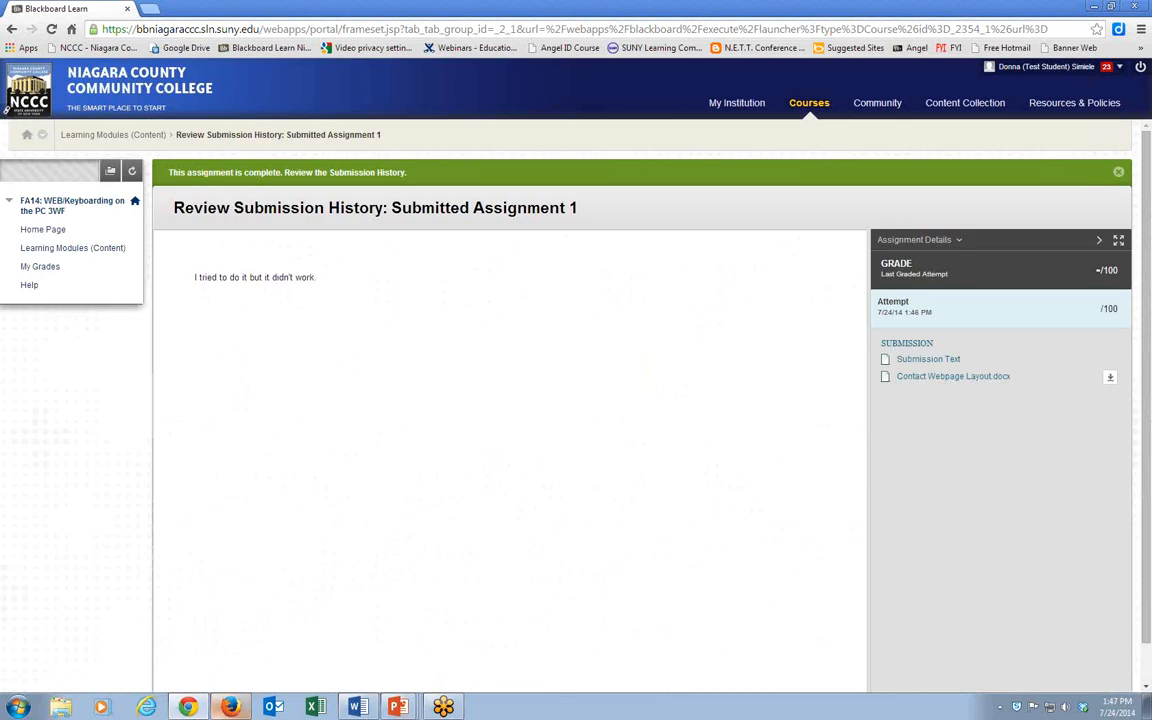
# Step: Switch back to the instructor session in Firefox and bring up the Submitted Assignment 1 column in the Full Grade Center
pyautogui.click(231, 706)
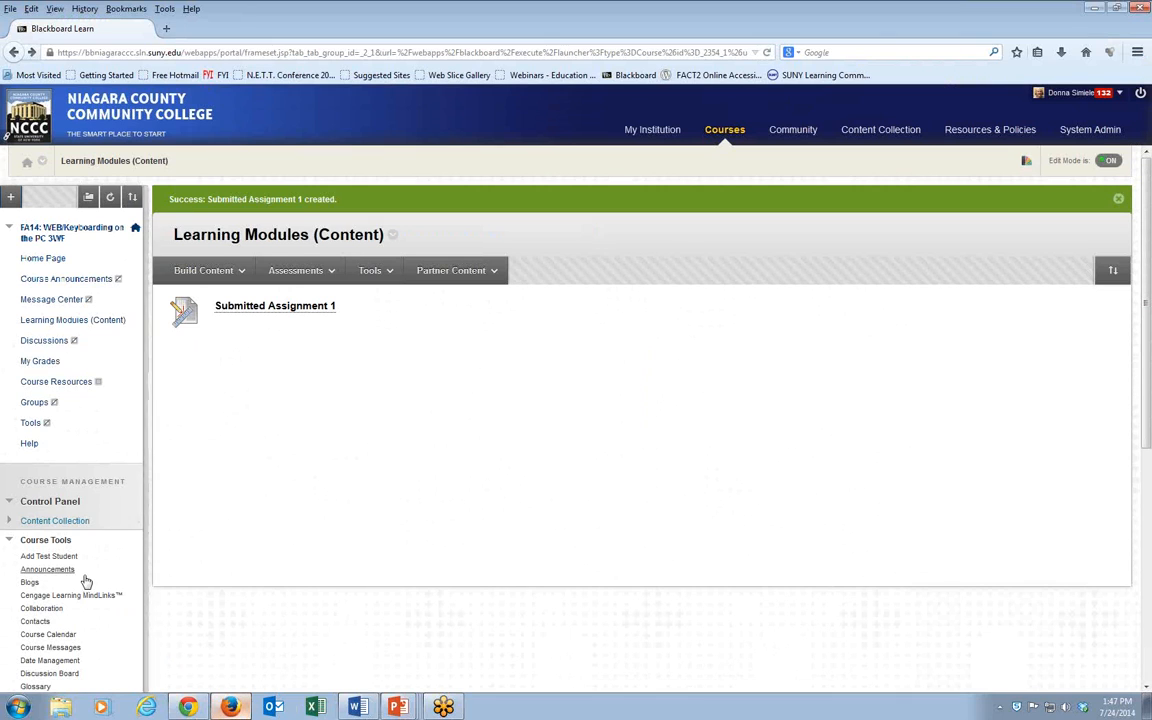
pyautogui.scroll(-6, 86, 581)
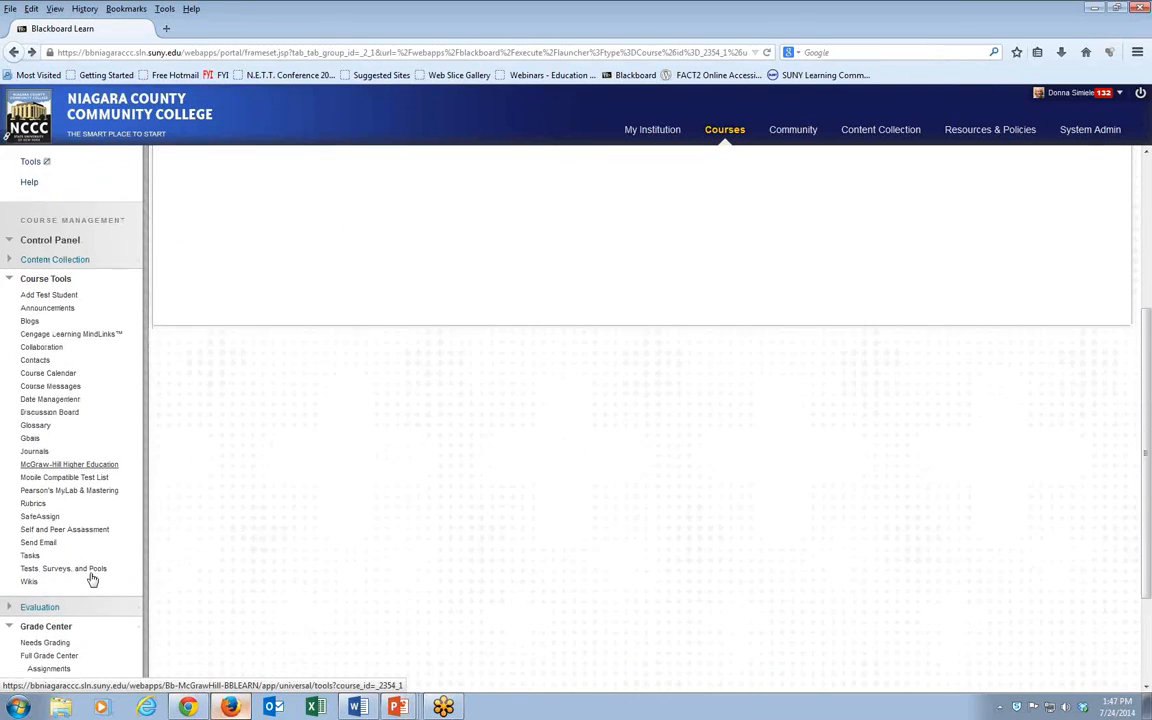
pyautogui.click(55, 595)
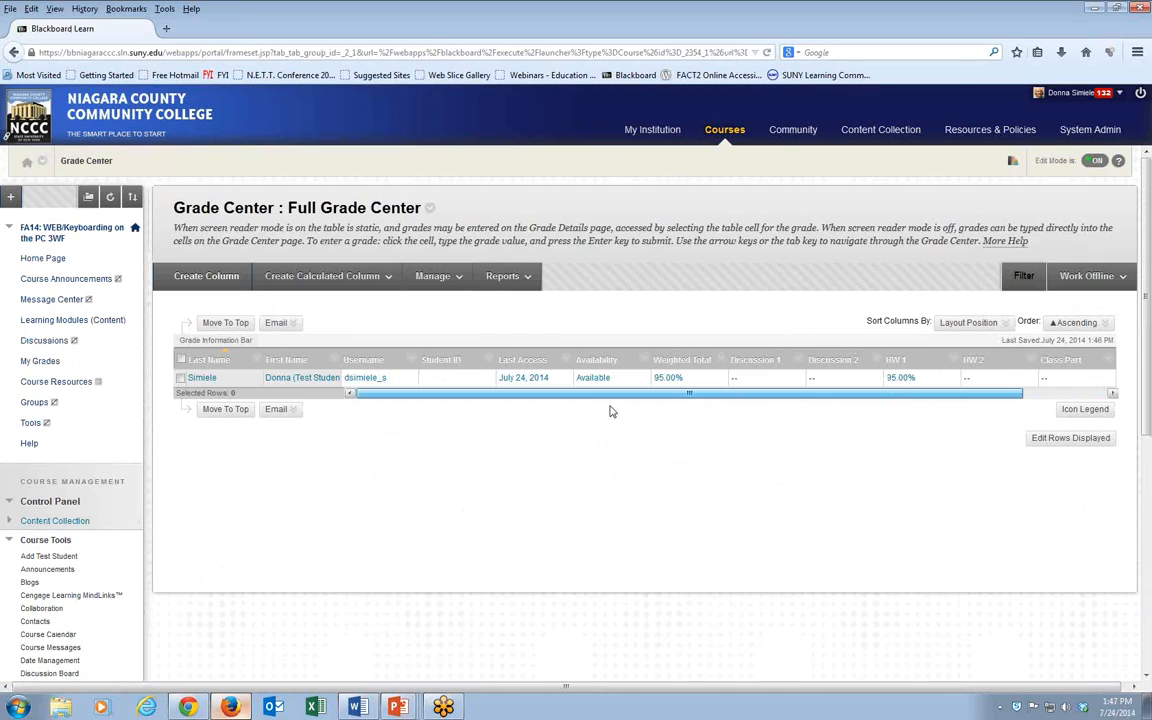
pyautogui.moveTo(610, 406); pyautogui.dragTo(1006, 414)
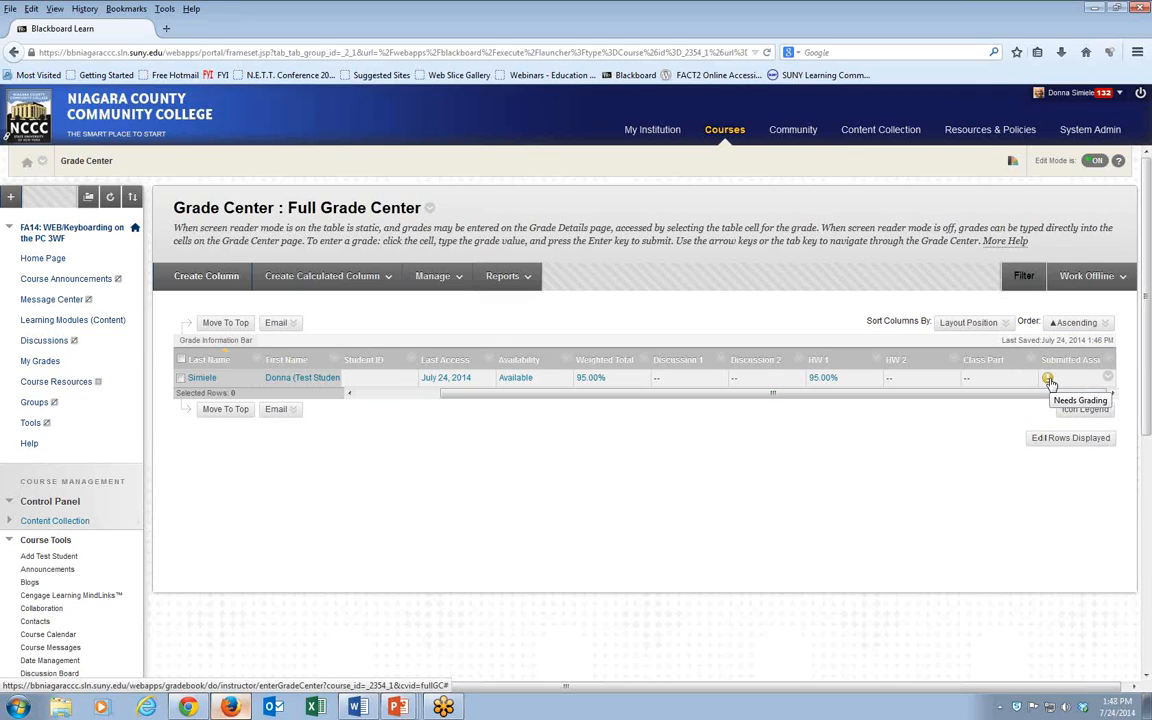
# Step: Open the grade details of the test student's Submitted Assignment 1 and view the submitted attempt
pyautogui.click(1108, 378)
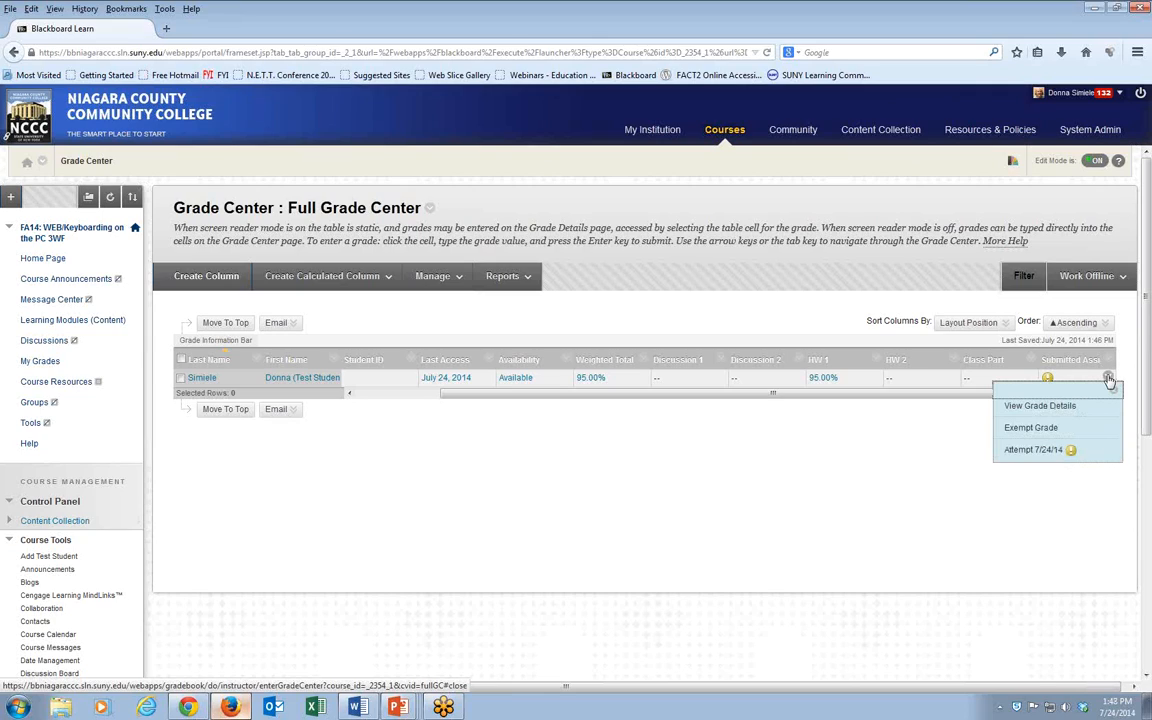
pyautogui.click(1040, 408)
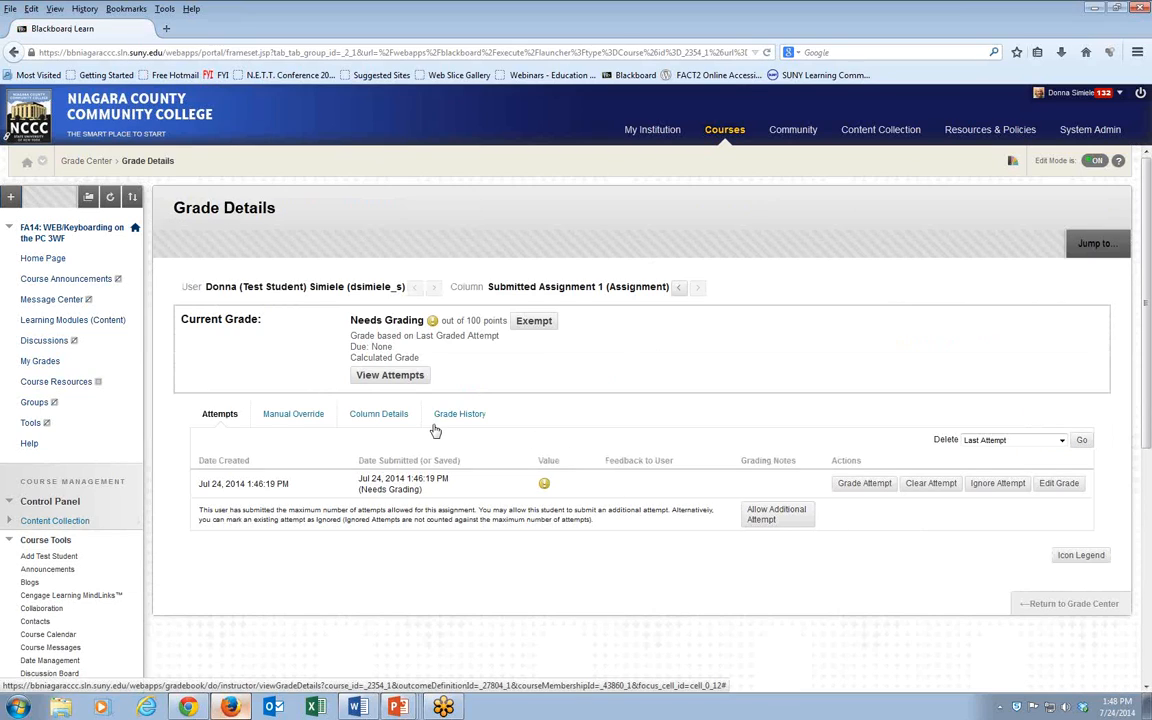
pyautogui.click(395, 377)
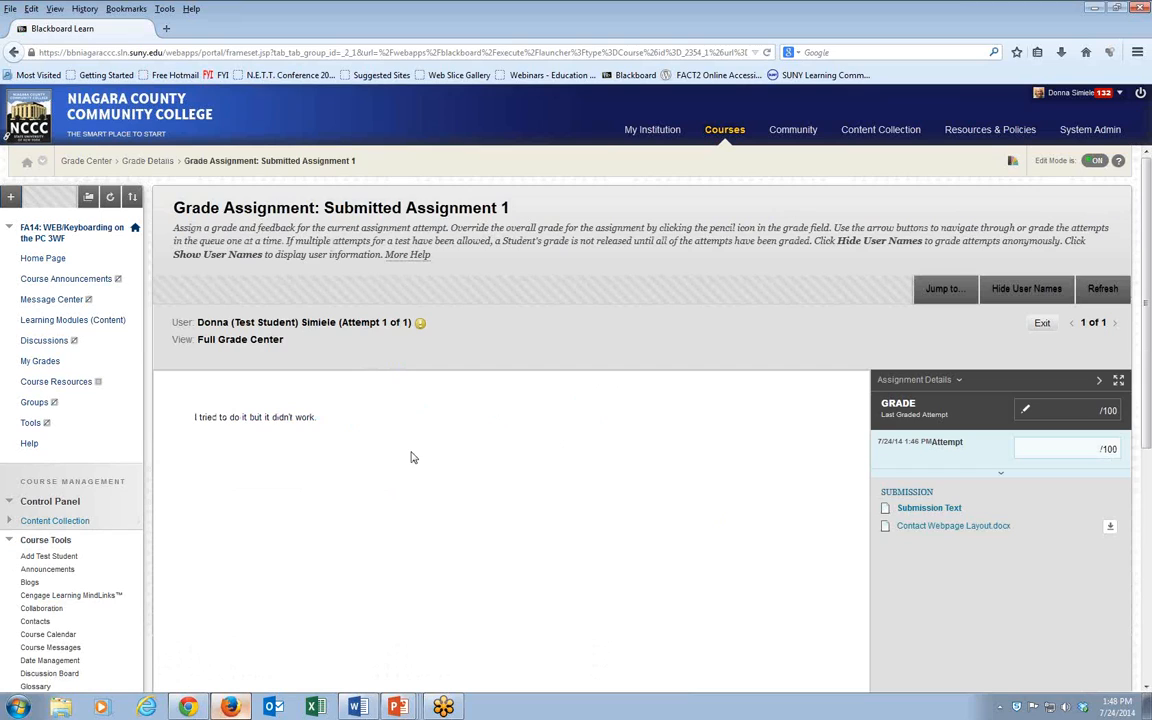
pyautogui.scroll(-4, 411, 457)
pyautogui.scroll(2, 397, 390)
pyautogui.scroll(2, 397, 390)
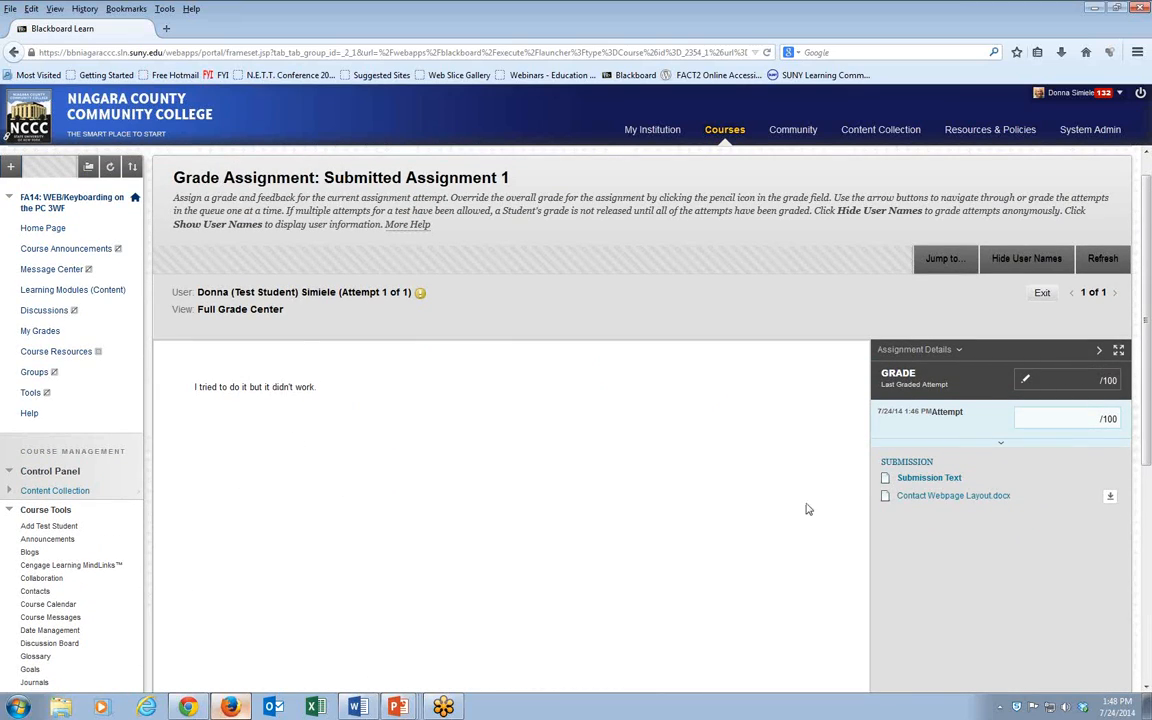
# Step: View the attached Contact Webpage Layout.docx inline on the grading page and read through it
pyautogui.click(960, 497)
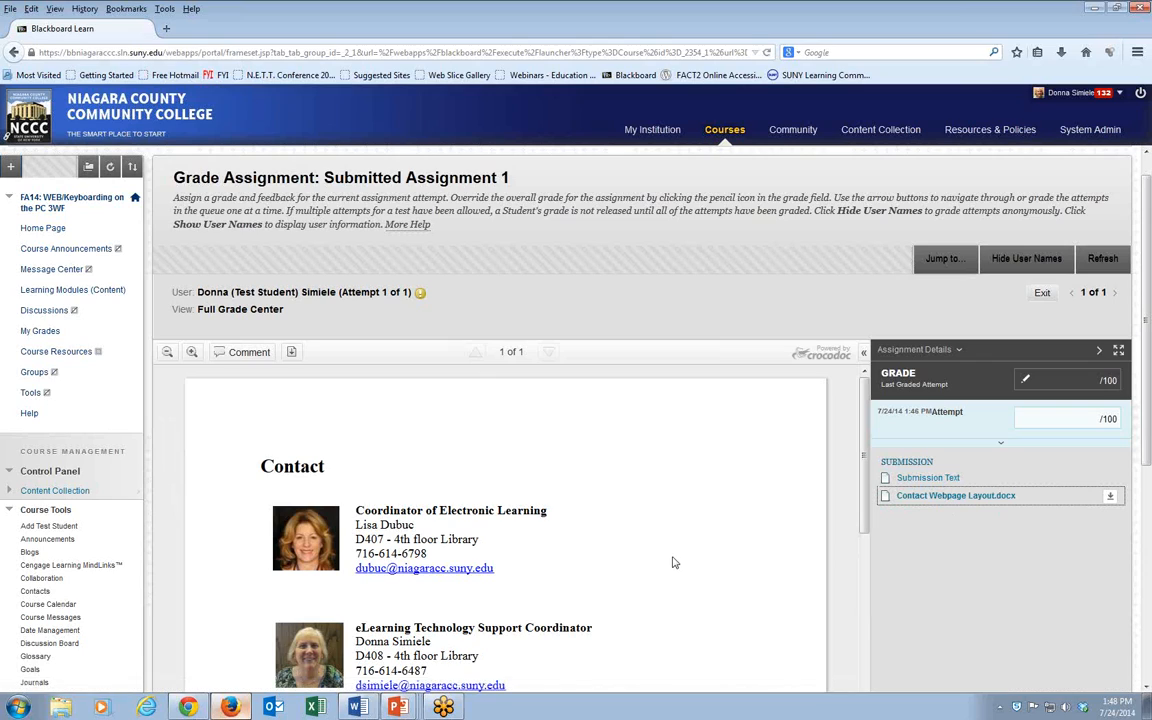
pyautogui.scroll(-3, 673, 563)
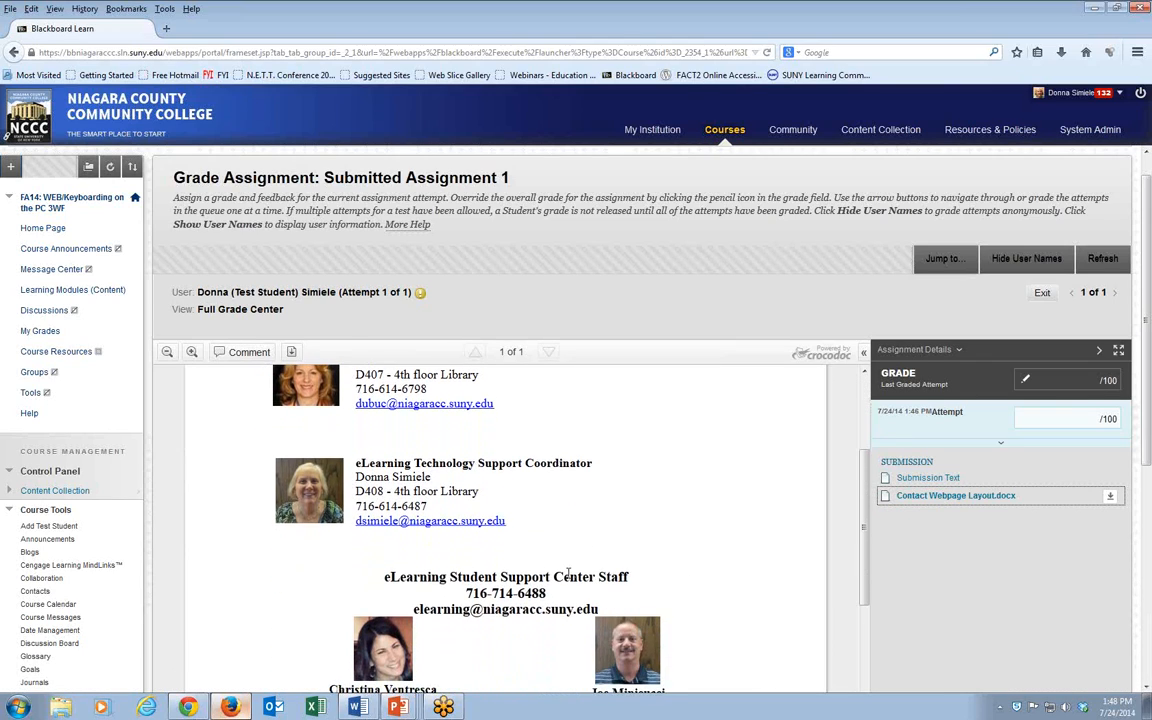
pyautogui.scroll(-2, 566, 575)
pyautogui.scroll(-1, 566, 578)
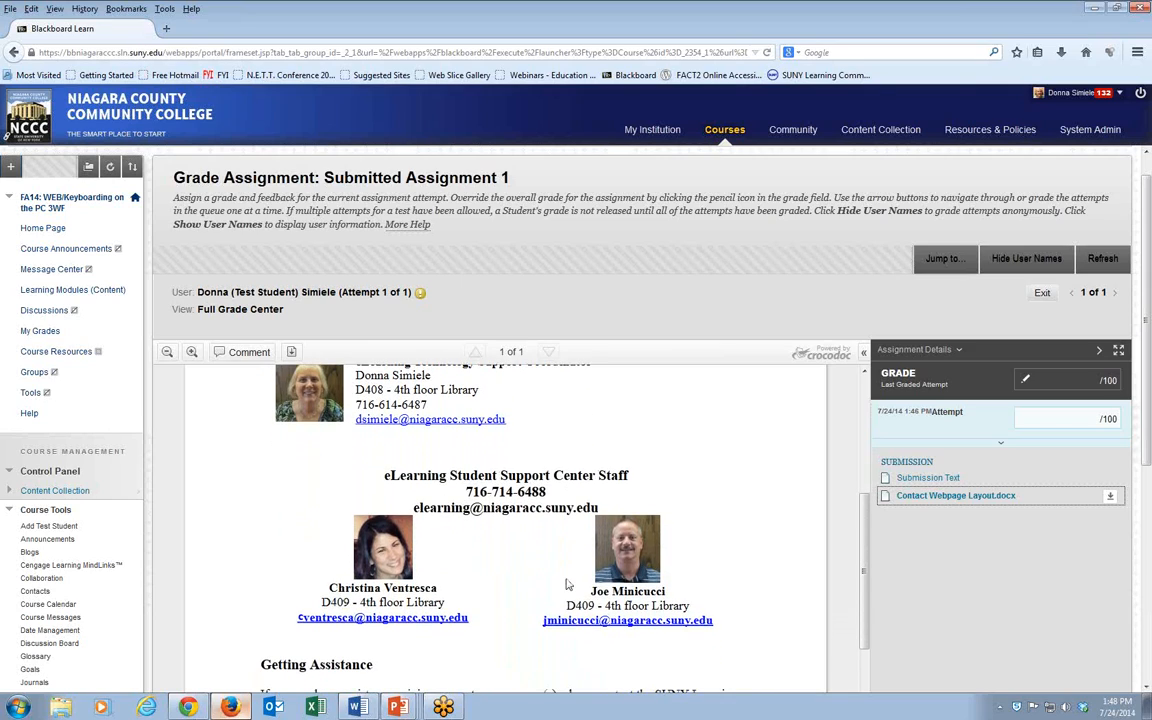
# Step: Draw freehand black marks around the first staff member's contact details in the submitted document using the Draw annotation tool
pyautogui.scroll(2, 566, 584)
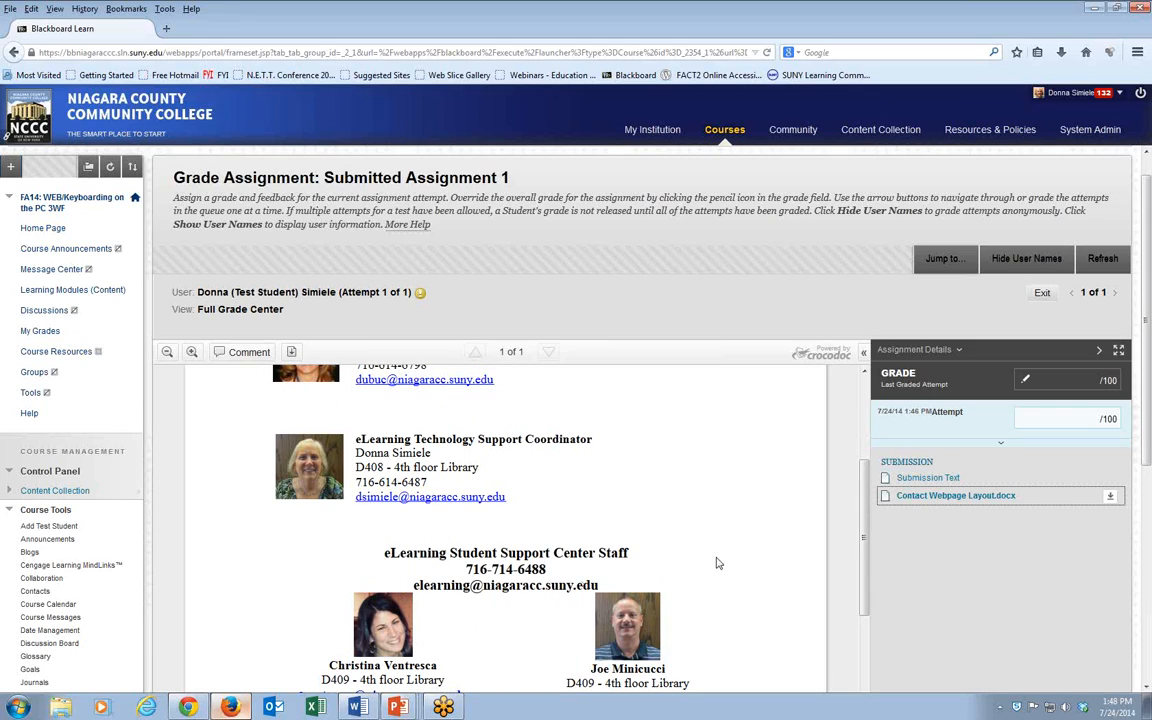
pyautogui.scroll(1, 347, 403)
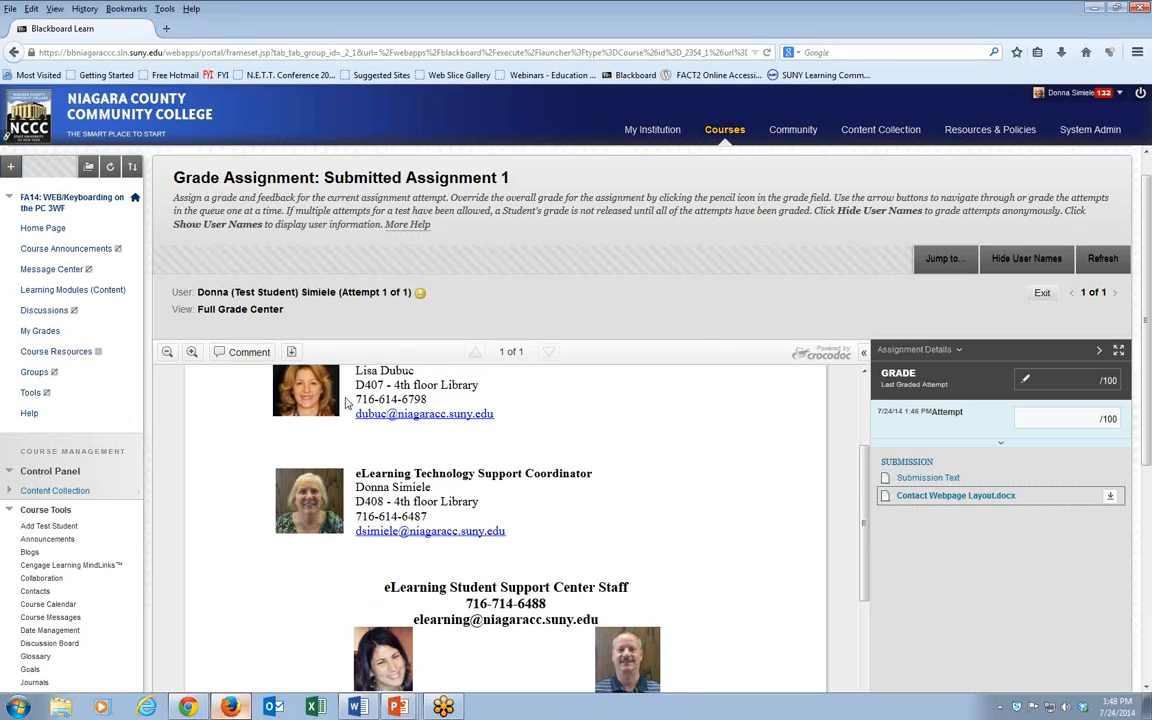
pyautogui.click(228, 352)
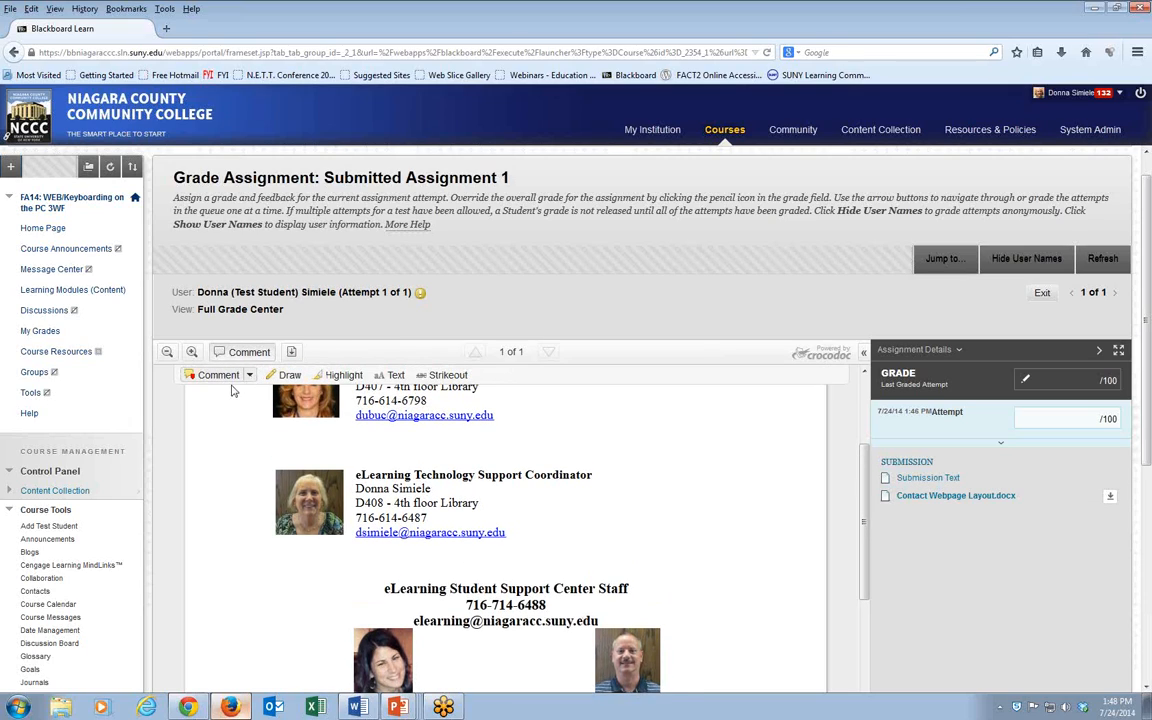
pyautogui.click(284, 375)
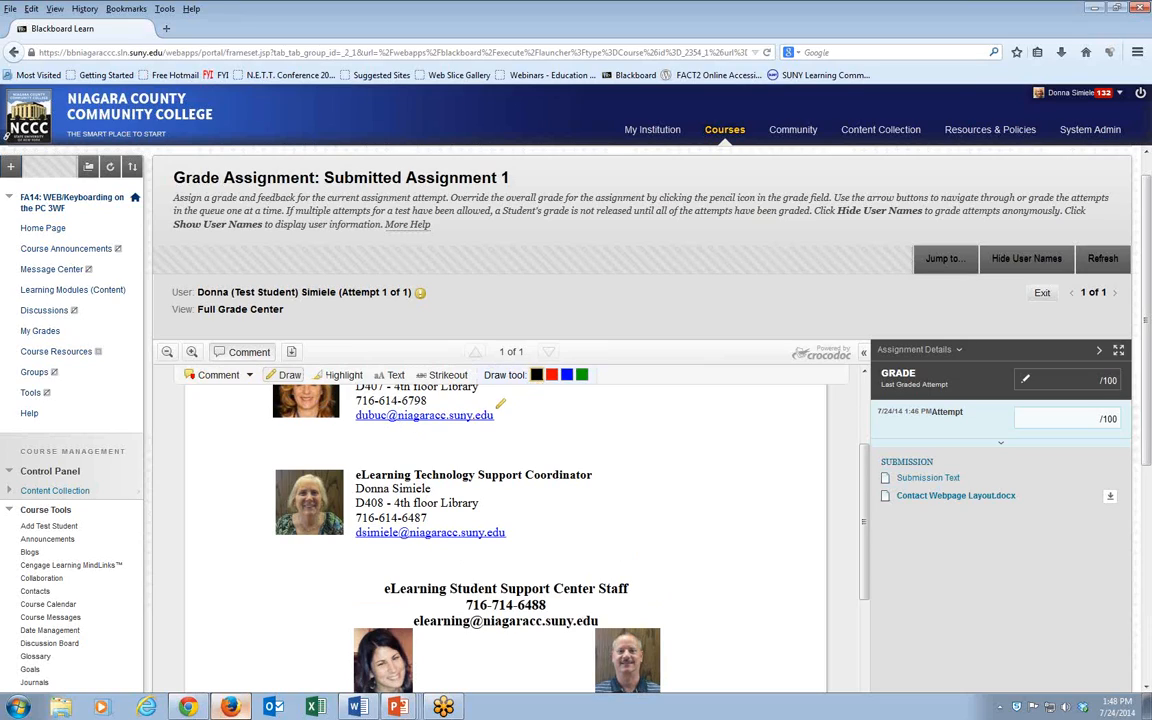
pyautogui.moveTo(500, 403)
pyautogui.mouseDown()
pyautogui.moveTo(360, 450)
pyautogui.moveTo(518, 389)
pyautogui.mouseUp()
pyautogui.moveTo(349, 428)
pyautogui.mouseDown()
pyautogui.moveTo(496, 408)
pyautogui.moveTo(378, 385)
pyautogui.moveTo(555, 468)
pyautogui.moveTo(637, 467)
pyautogui.moveTo(538, 446)
pyautogui.mouseUp()
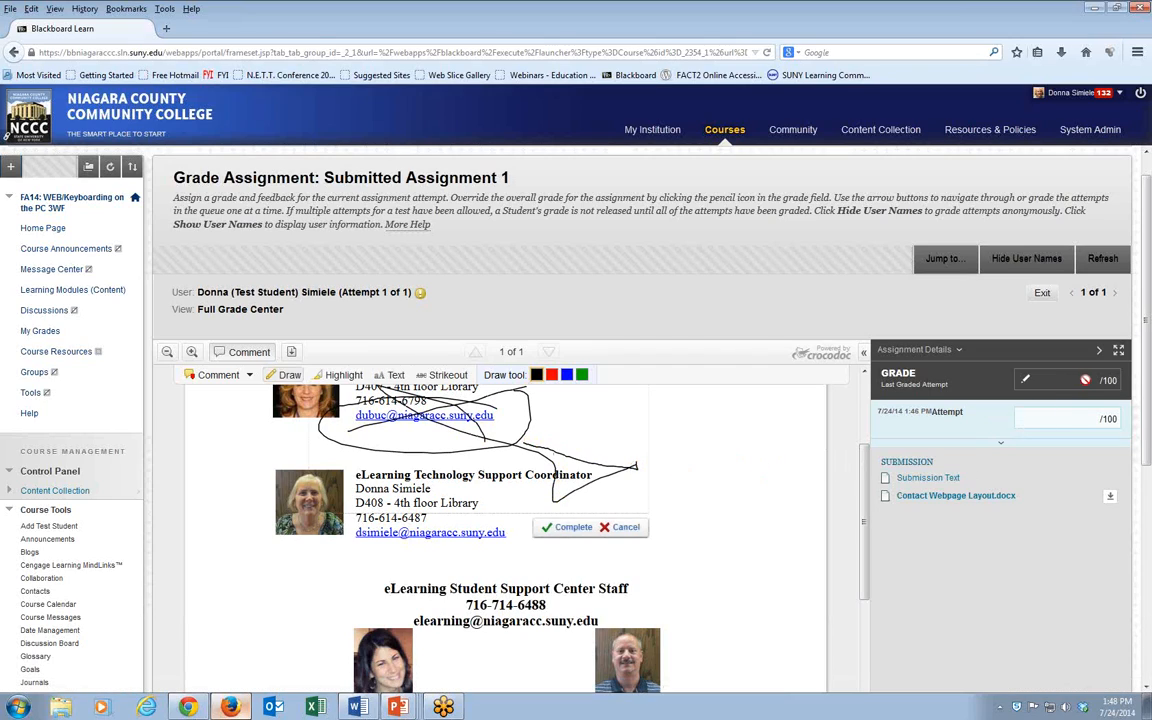
# Step: Grade the test student's attempt 95 out of 100, submit the grade and return to the Full Grade Center
pyautogui.click(1092, 418)
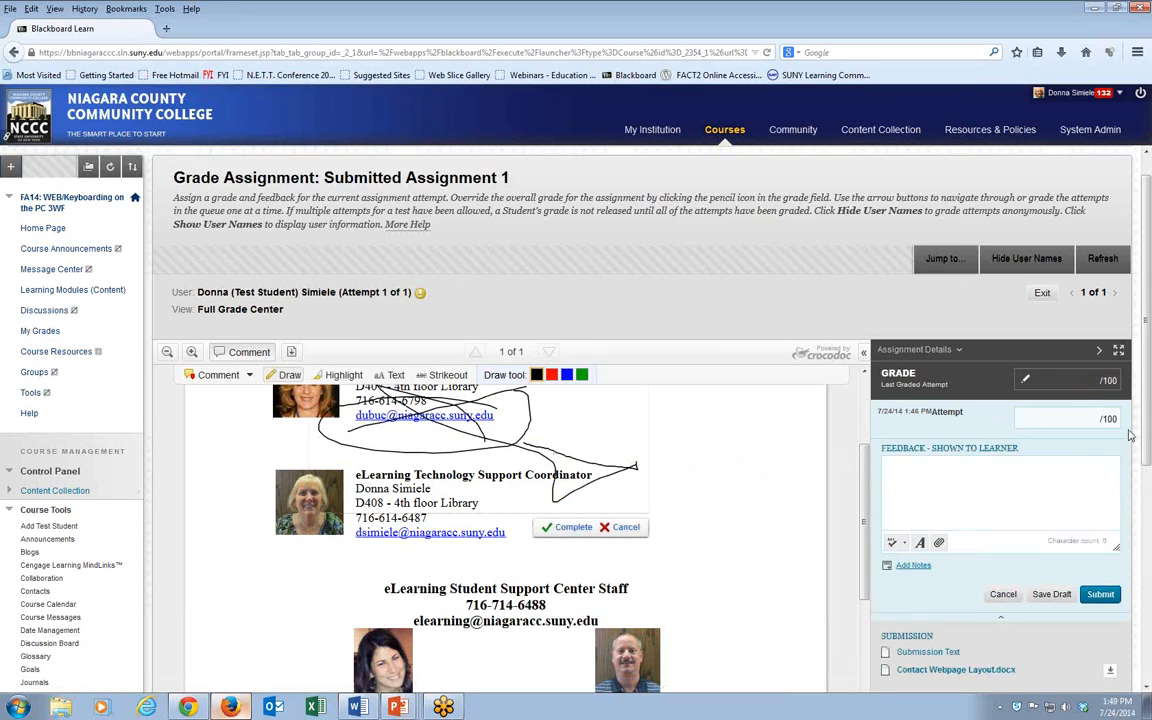
pyautogui.write('95')
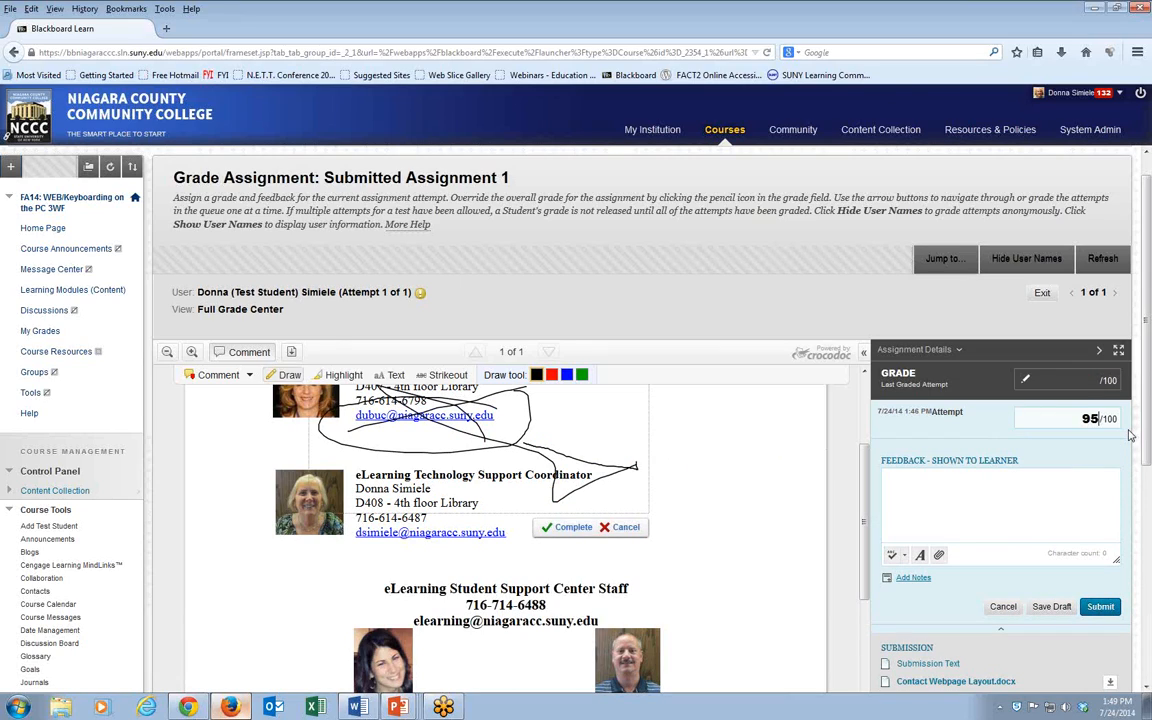
pyautogui.click(1100, 606)
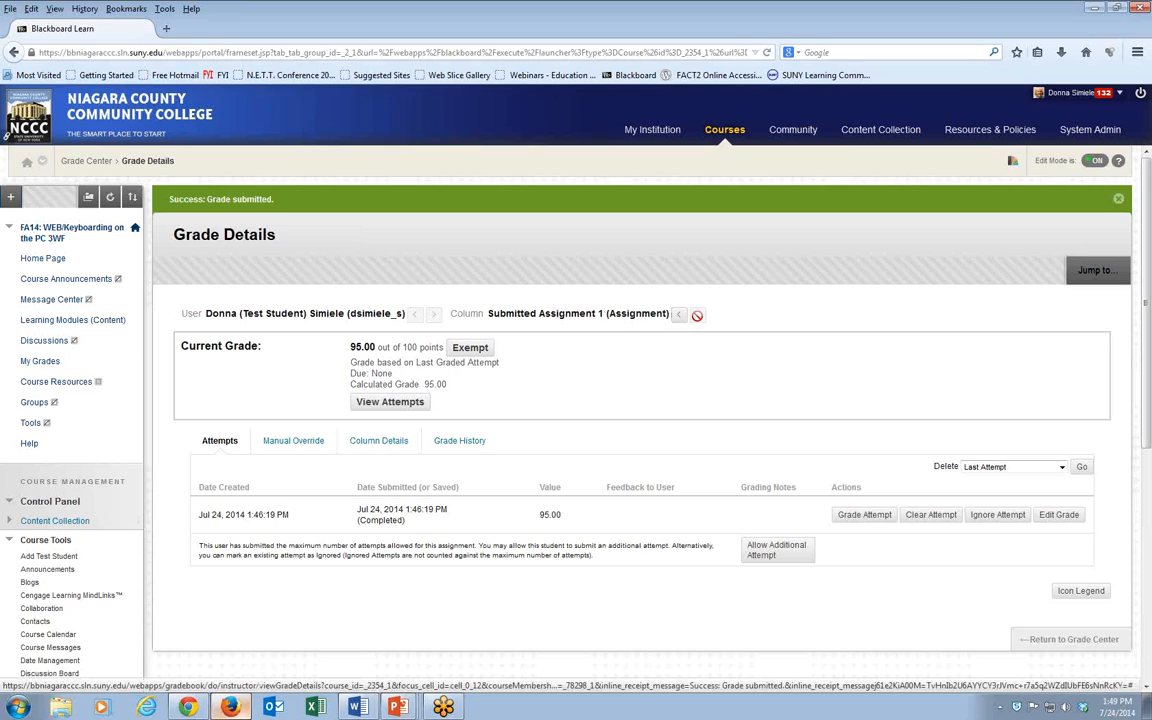
pyautogui.click(1030, 639)
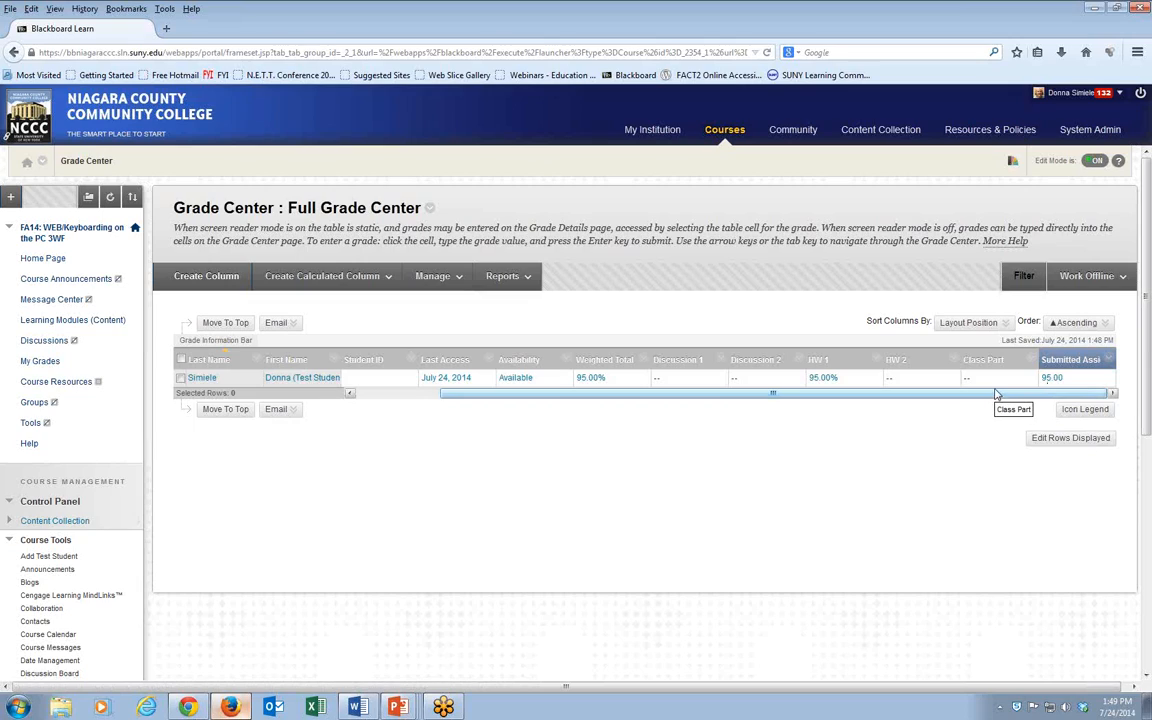
# Step: Look across the test student's row in the Full Grade Center, comparing the Weighted Total, HW 1 and Submitted Assignment 1 columns
pyautogui.moveTo(995, 396); pyautogui.dragTo(866, 388)
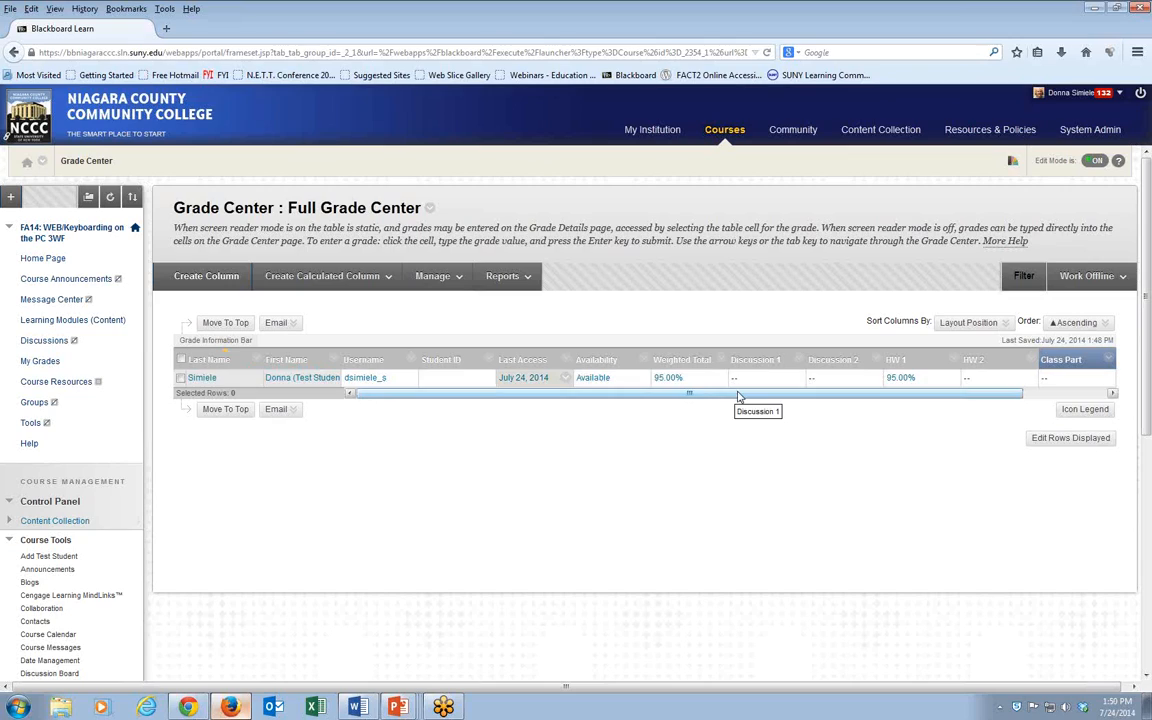
pyautogui.moveTo(740, 395); pyautogui.dragTo(875, 403)
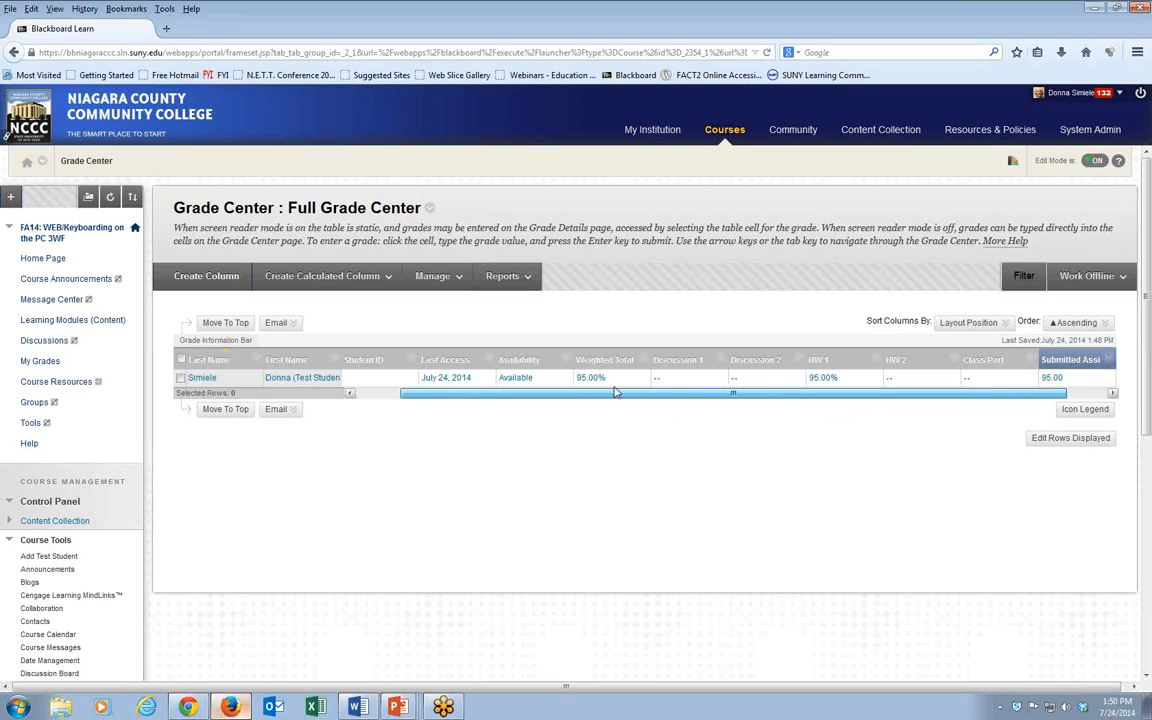
pyautogui.moveTo(579, 396); pyautogui.dragTo(463, 400)
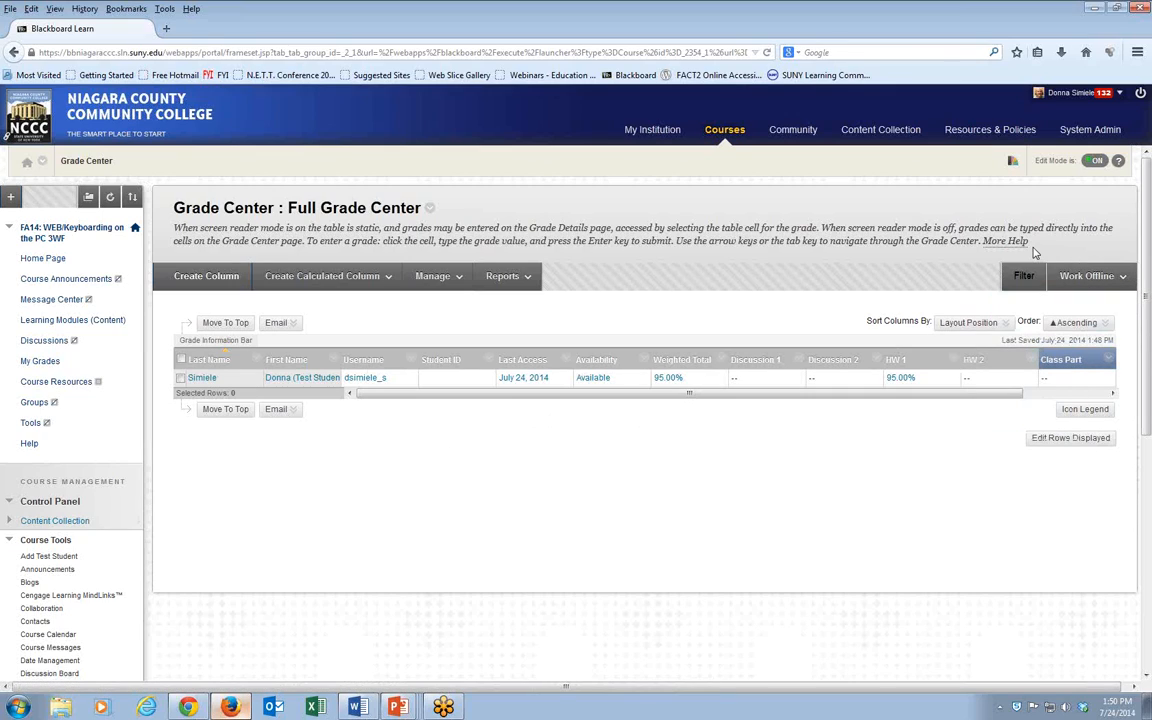
pyautogui.click(1013, 161)
pyautogui.moveTo(936, 392); pyautogui.dragTo(1034, 399)
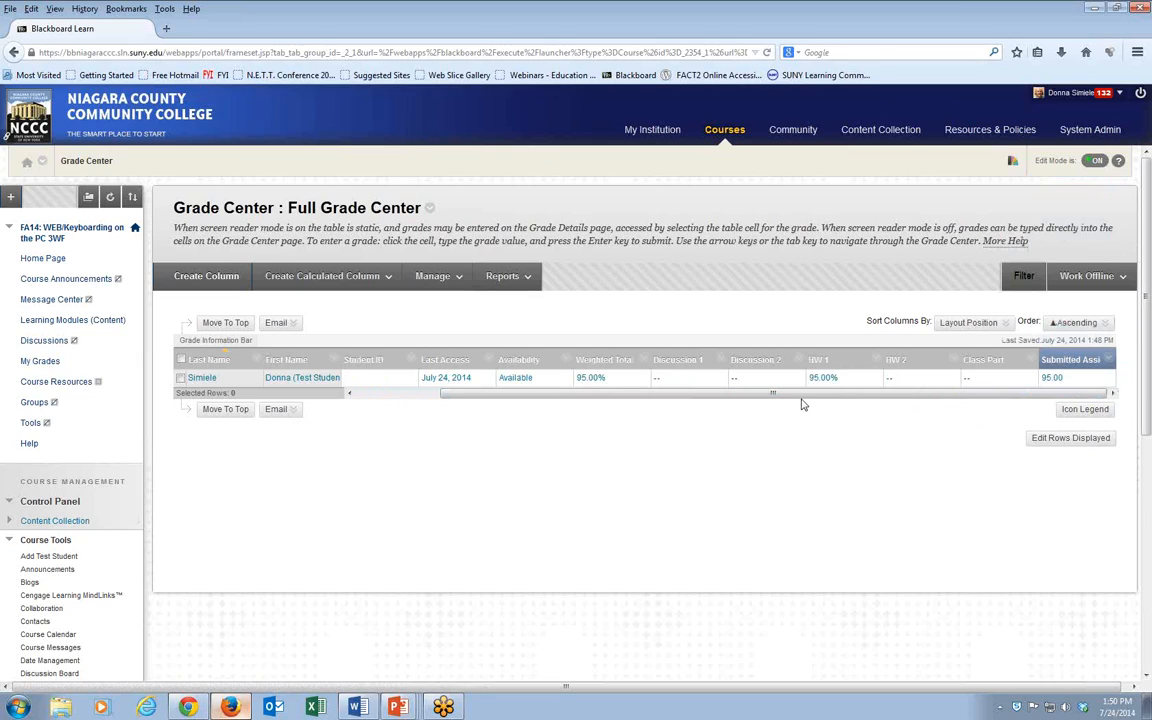
pyautogui.moveTo(803, 396); pyautogui.dragTo(686, 396)
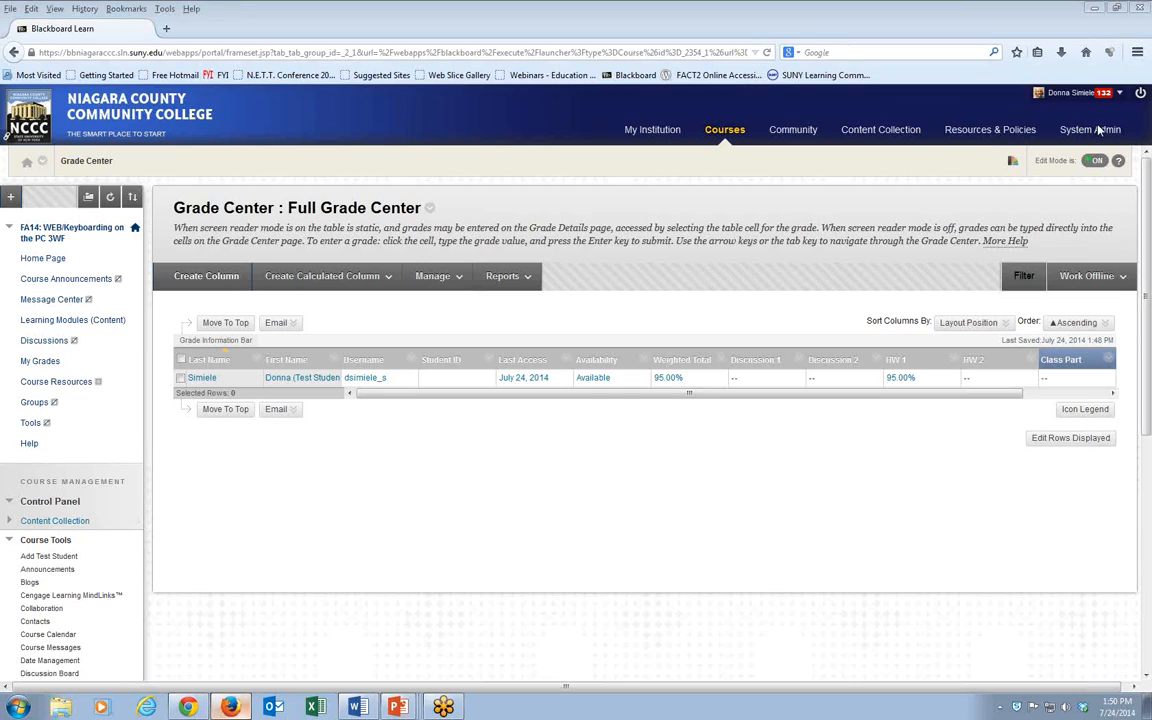
# Step: Switch to the Grade Center Presentation (Weighted) in PowerPoint
pyautogui.moveTo(398, 710)
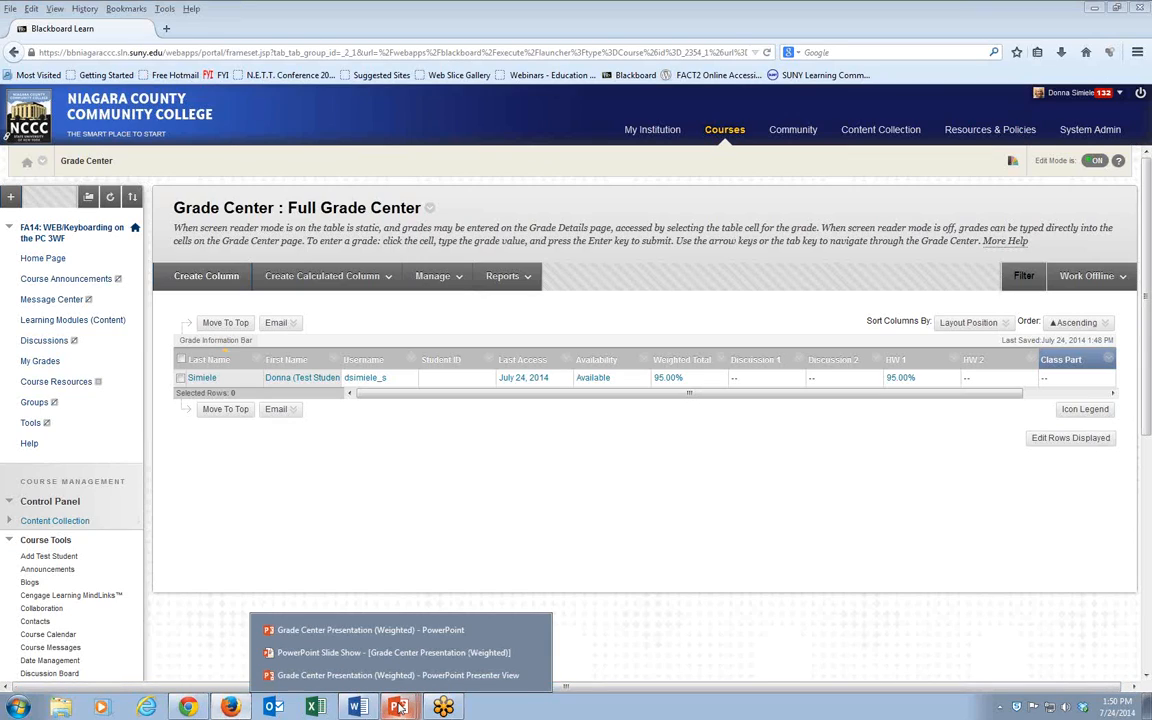
pyautogui.click(391, 640)
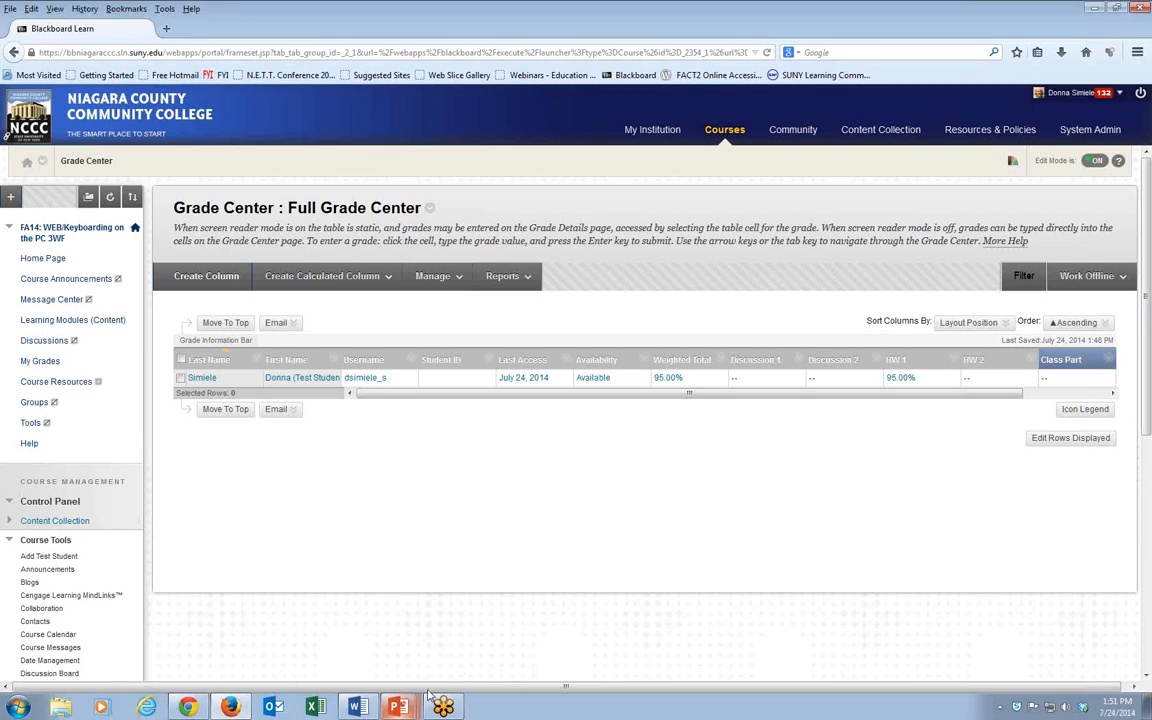
pyautogui.moveTo(407, 705)
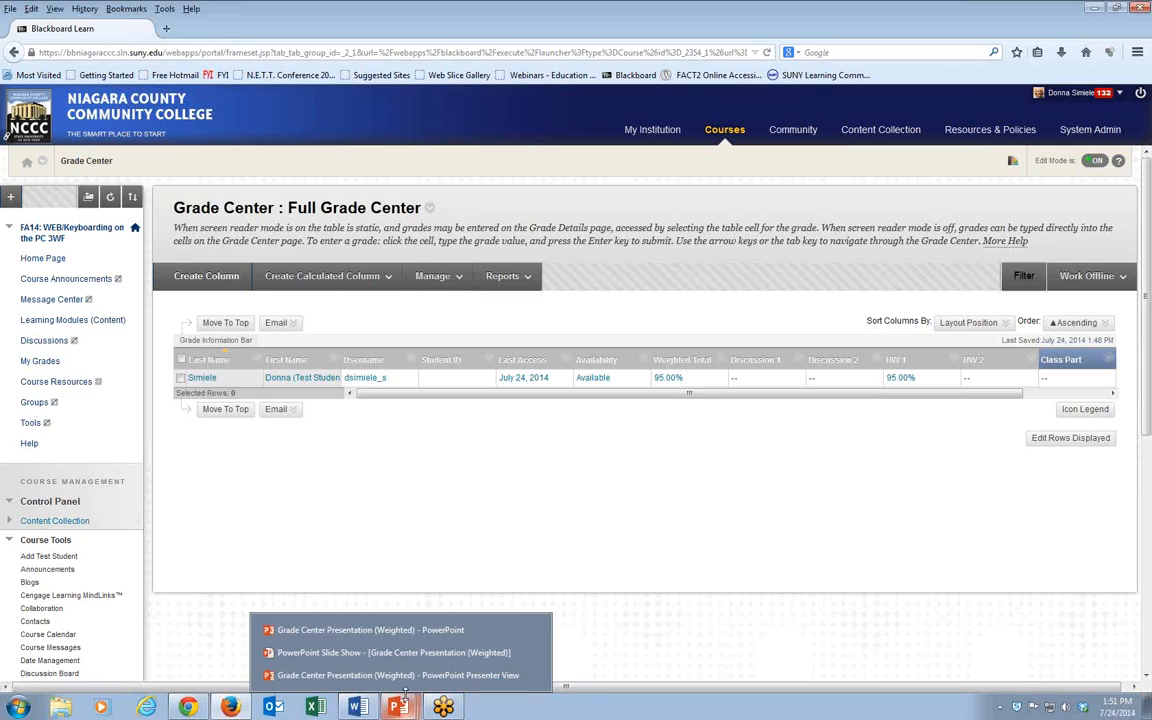